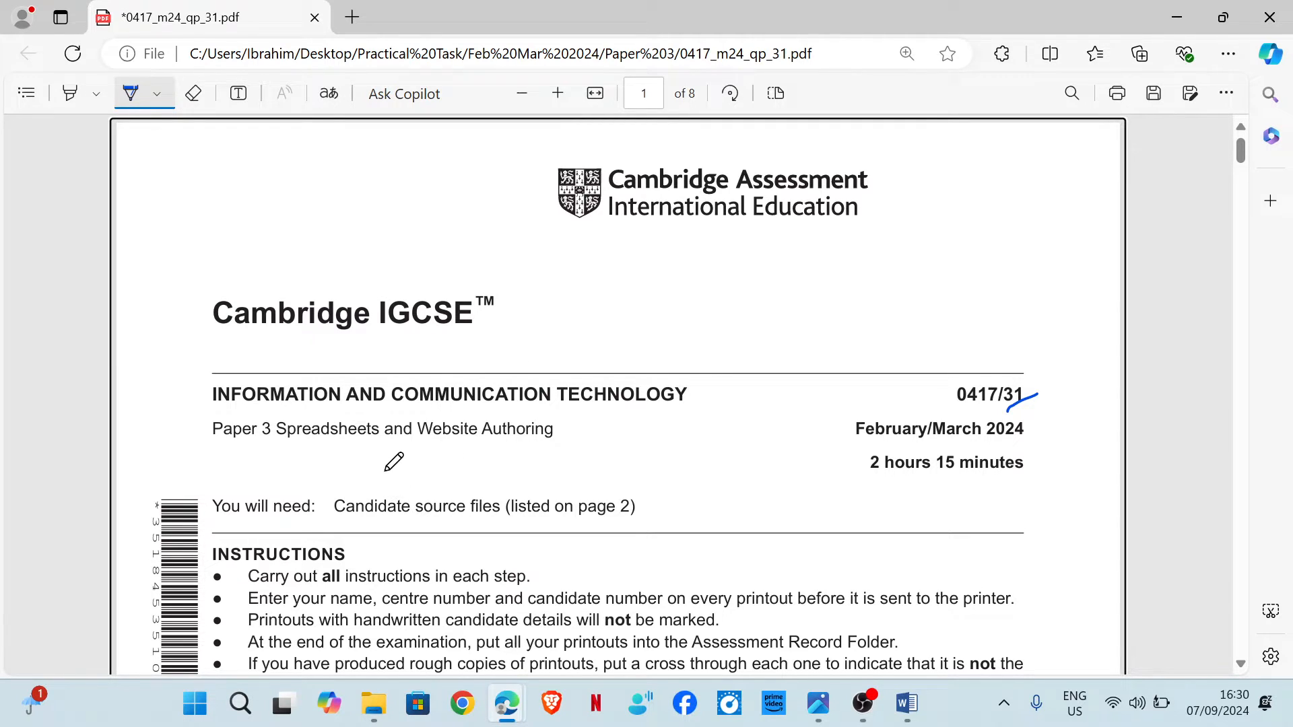
# Underline the words "Spreadsheets" and "Authoring" in the paper title with the pen.
pyautogui.moveTo(282, 448); pyautogui.dragTo(368, 446)
pyautogui.moveTo(457, 449); pyautogui.dragTo(545, 438)
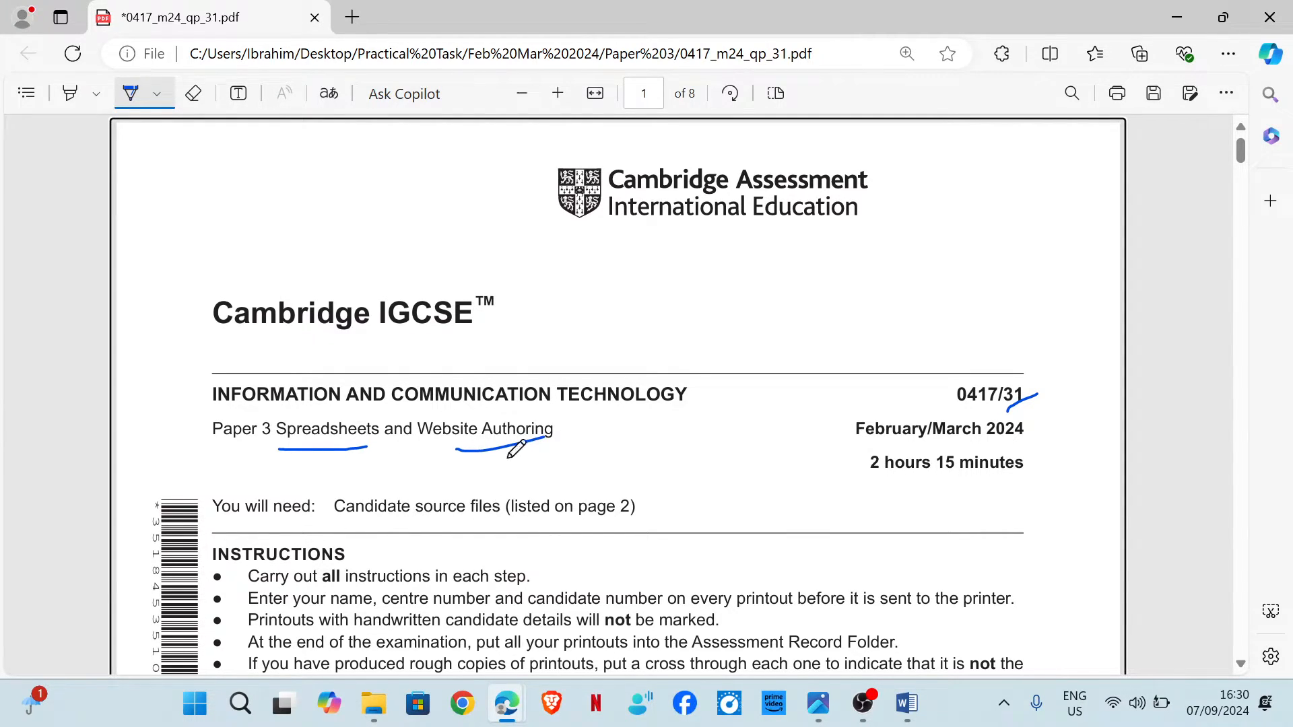
# Underline "Tanzanian shillings", "two decimal places" and "symbol of TZS" in the Task 5 introduction.
pyautogui.scroll(-15, 615, 427)
pyautogui.scroll(-20, 627, 389)
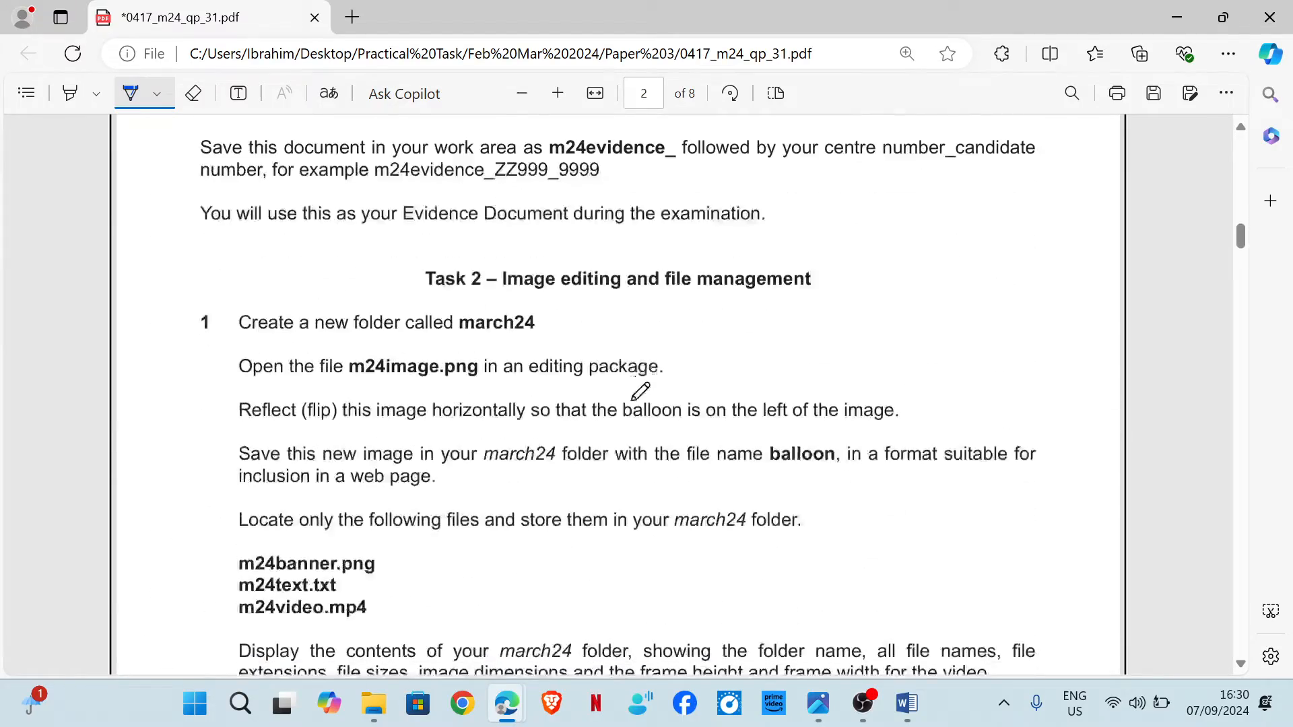
pyautogui.scroll(-15, 615, 397)
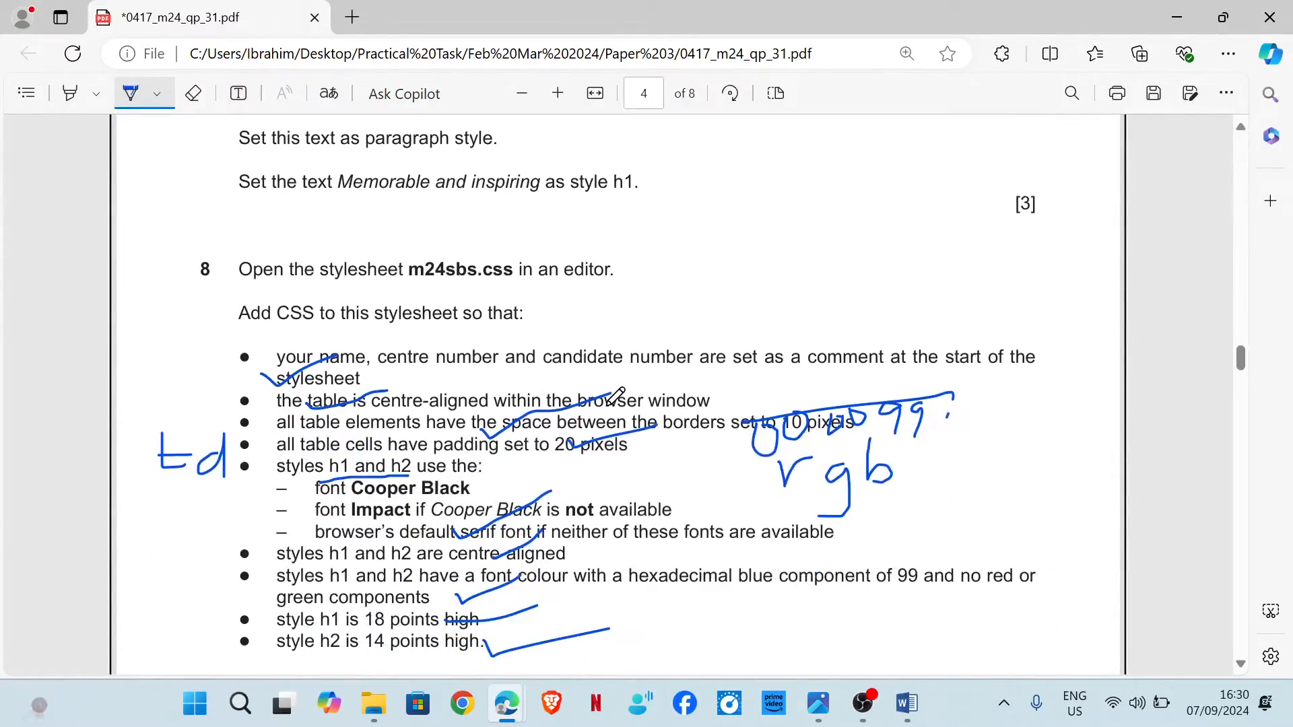
pyautogui.scroll(-15, 615, 397)
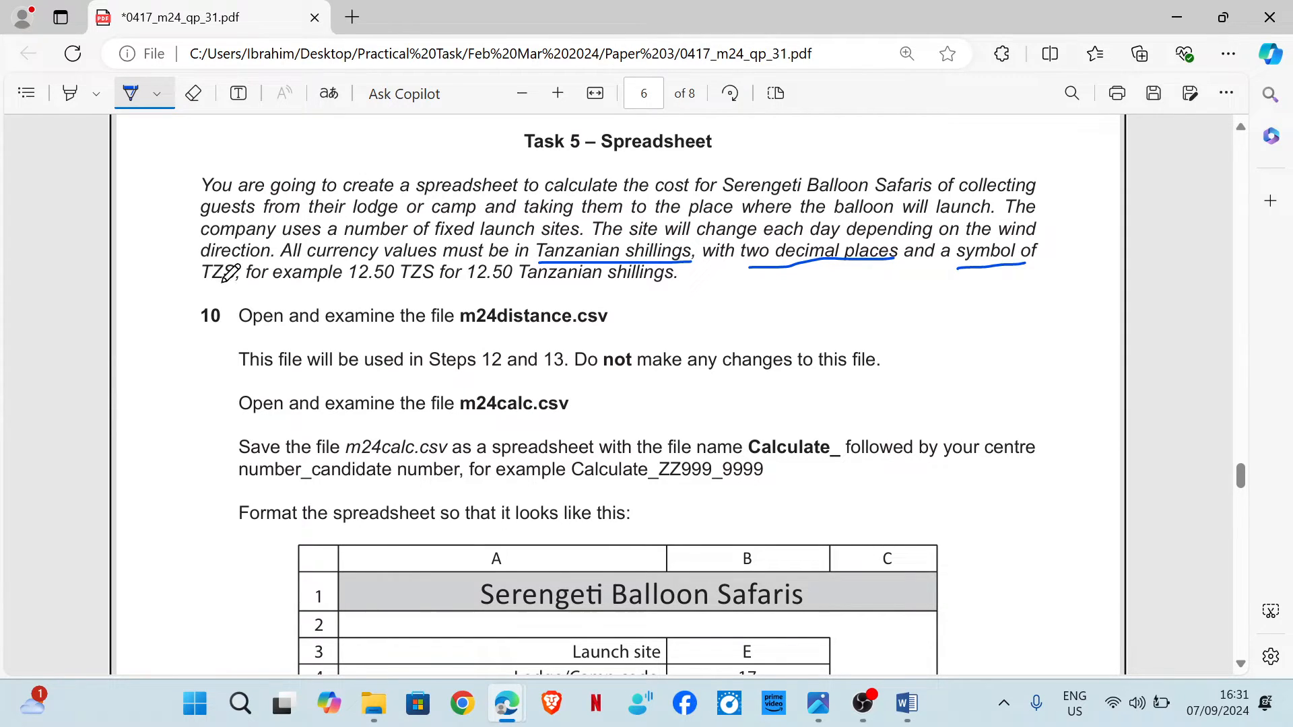
pyautogui.moveTo(561, 261); pyautogui.dragTo(646, 260)
pyautogui.moveTo(775, 267); pyautogui.dragTo(852, 265)
pyautogui.moveTo(972, 275); pyautogui.dragTo(1021, 274)
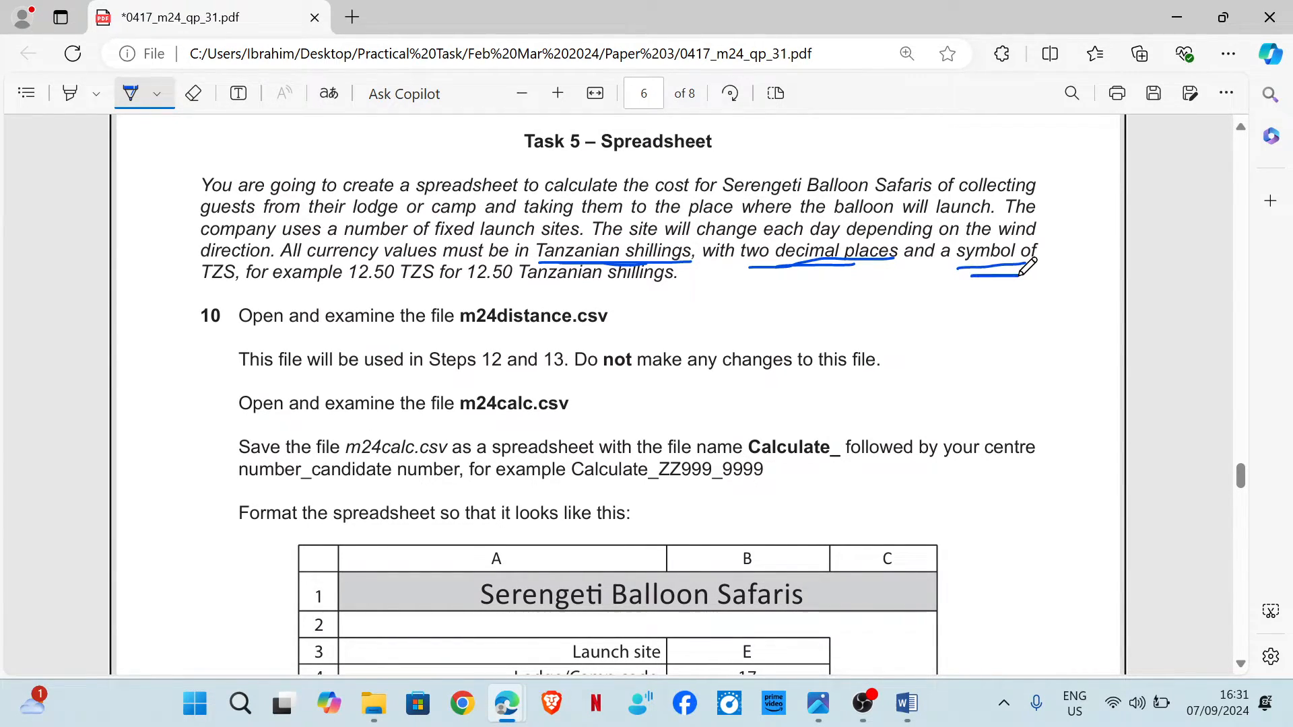
pyautogui.scroll(-5, 693, 321)
pyautogui.scroll(5, 548, 289)
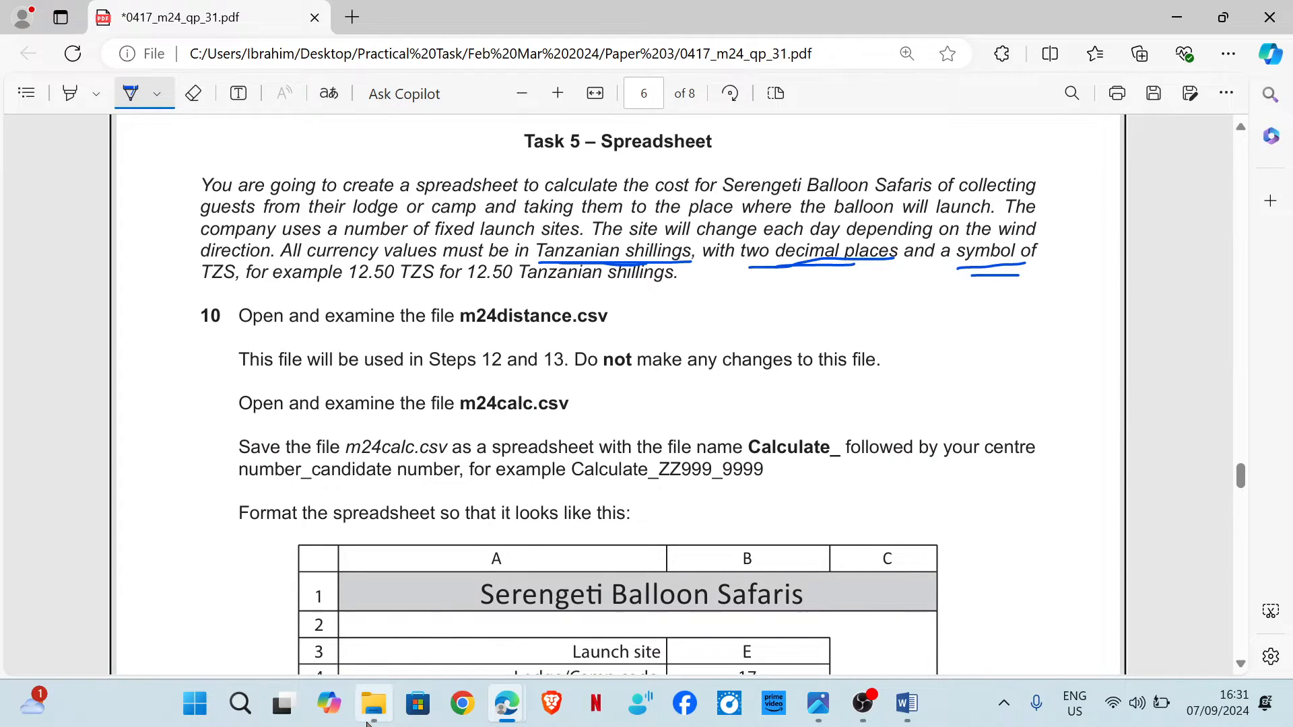
# Open m24distance.csv from the Source Files folder and widen columns A and C to fit their contents.
pyautogui.moveTo(375, 719)
pyautogui.click(425, 588)
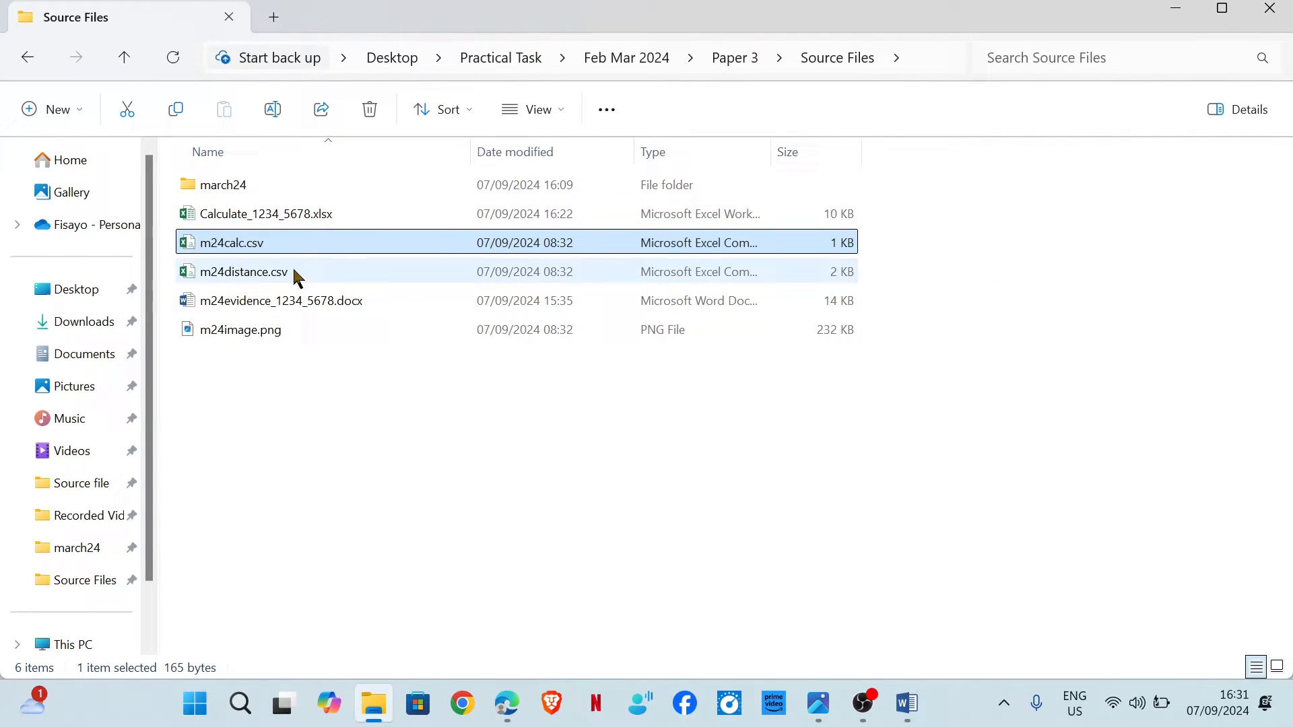
pyautogui.doubleClick(287, 277)
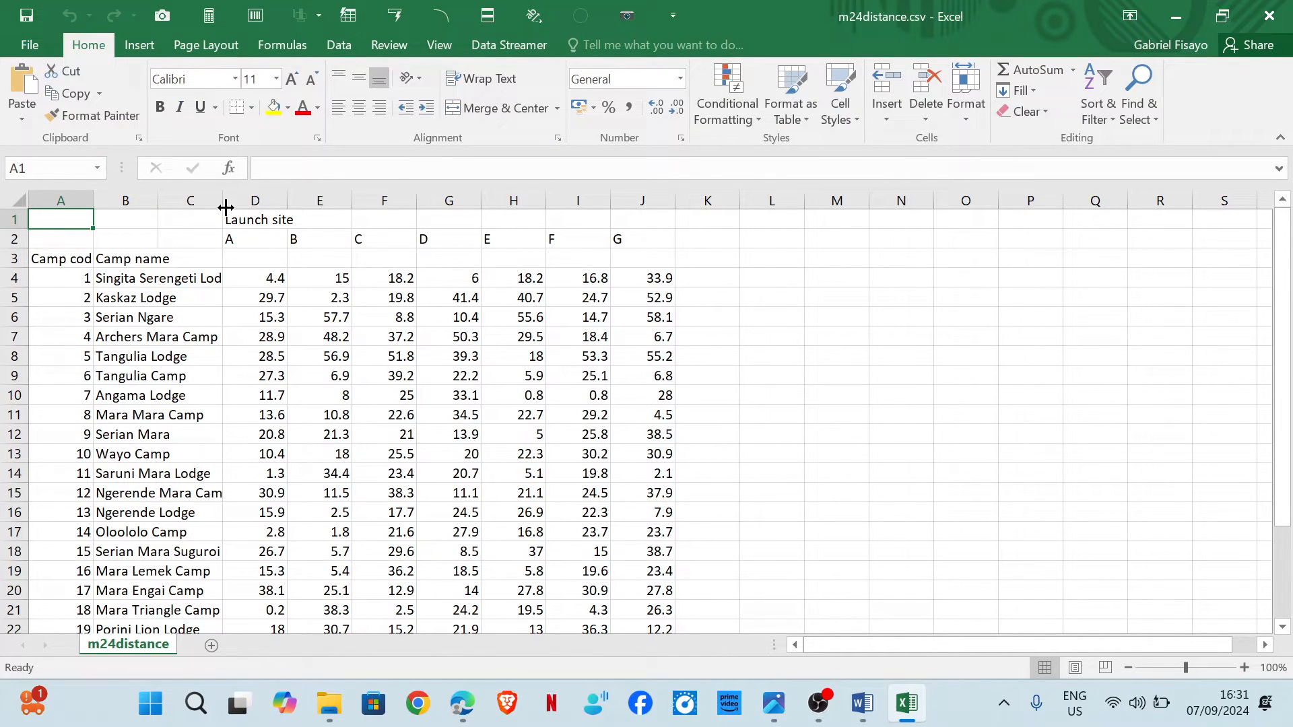
pyautogui.doubleClick(287, 205)
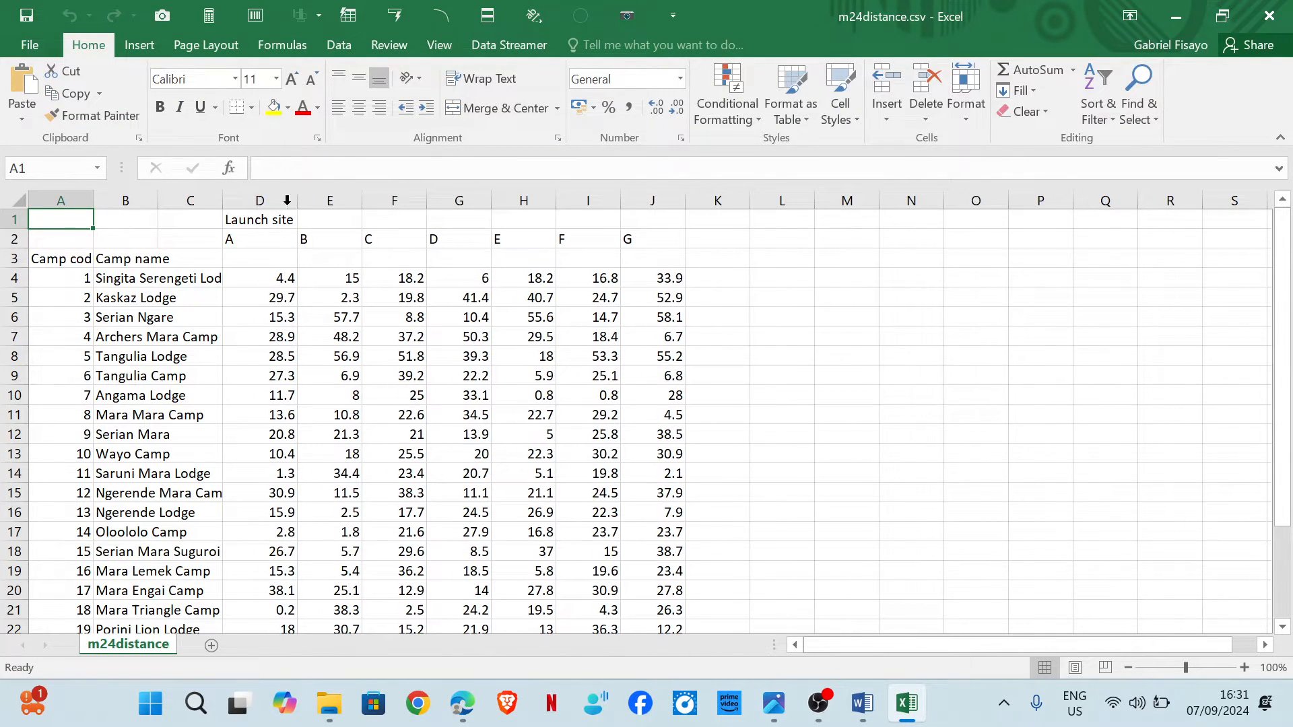
pyautogui.doubleClick(94, 201)
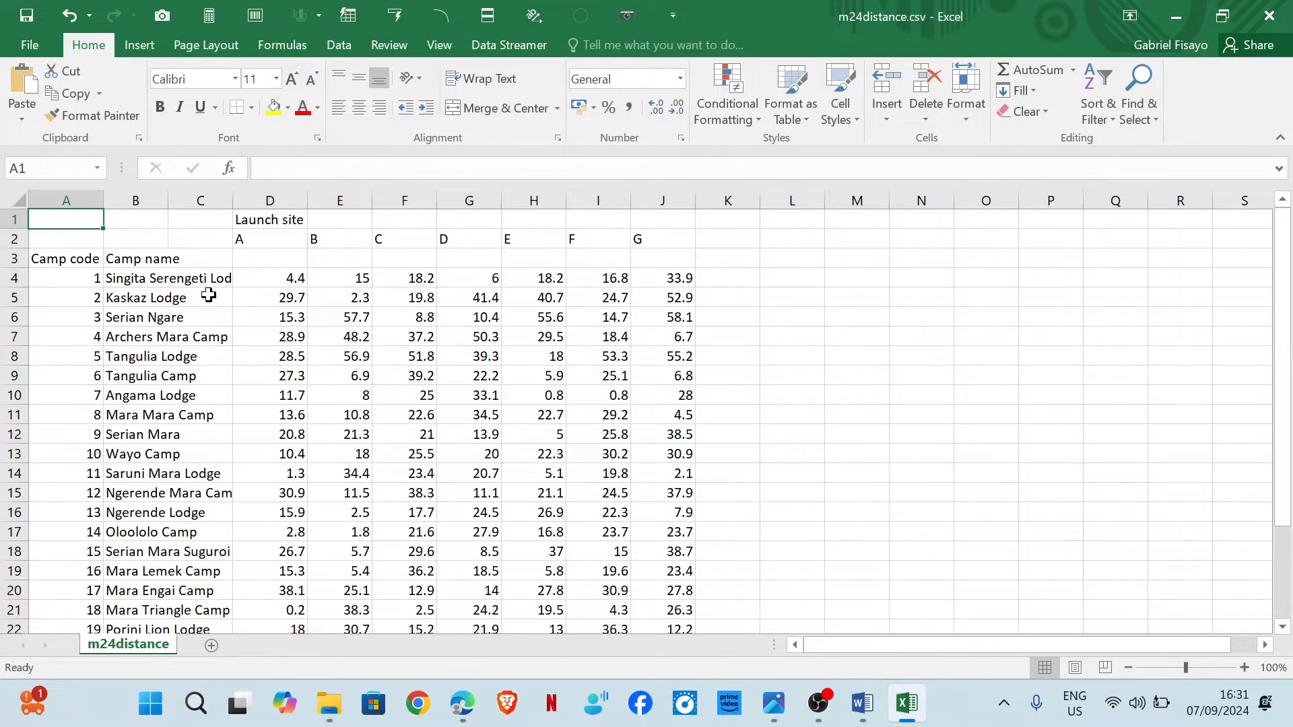
# Open m24calc.csv and widen columns A and C to fit their contents.
pyautogui.click(462, 704)
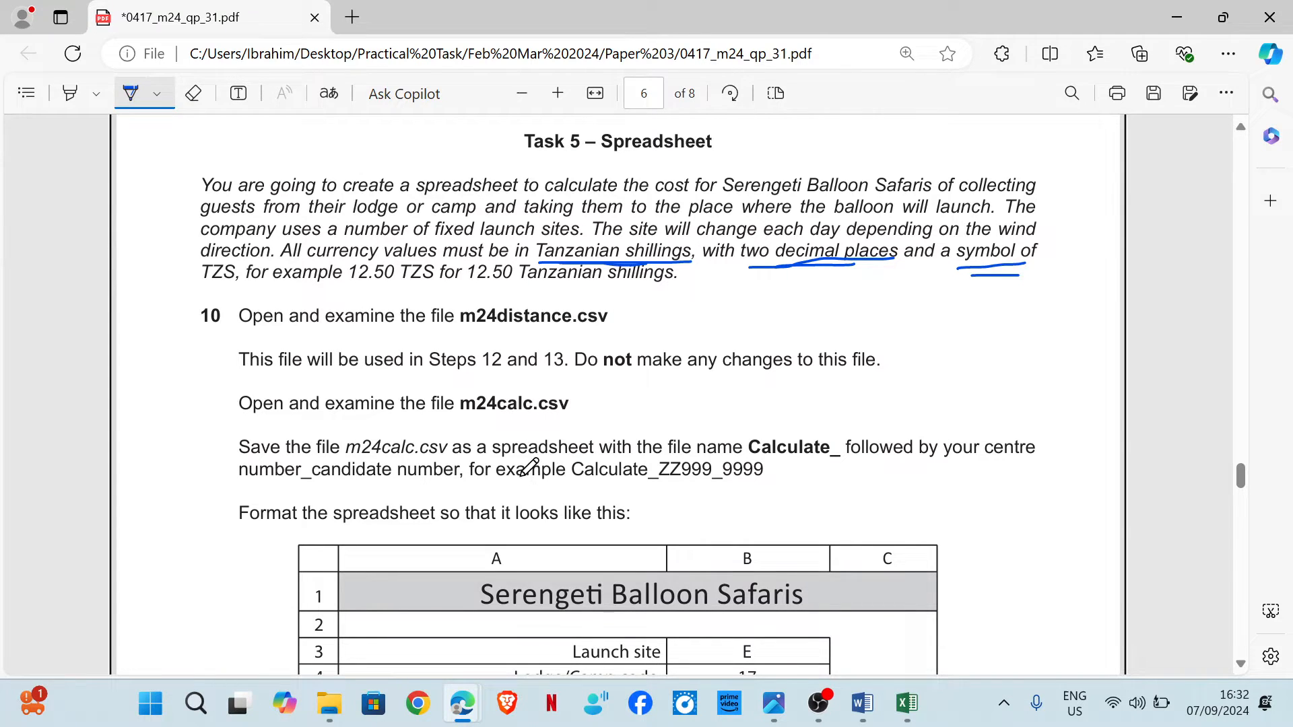
pyautogui.moveTo(337, 716)
pyautogui.click(381, 629)
pyautogui.doubleClick(317, 245)
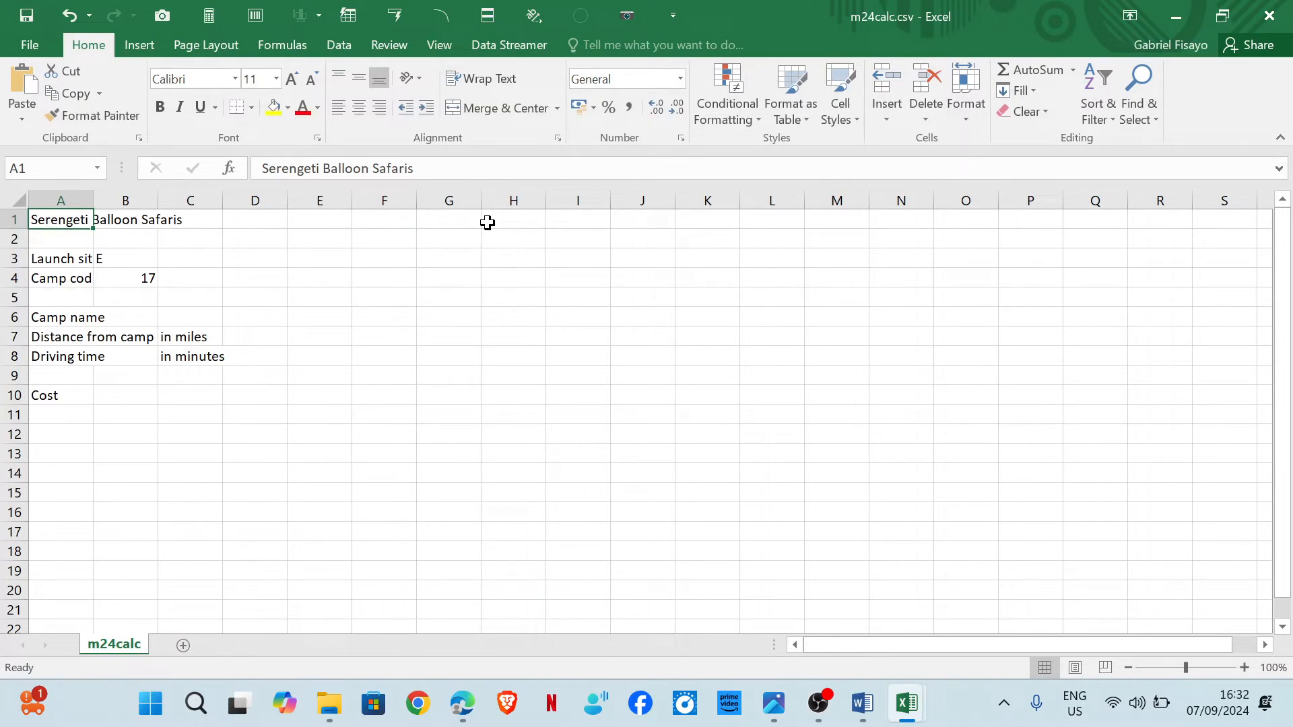
pyautogui.doubleClick(93, 200)
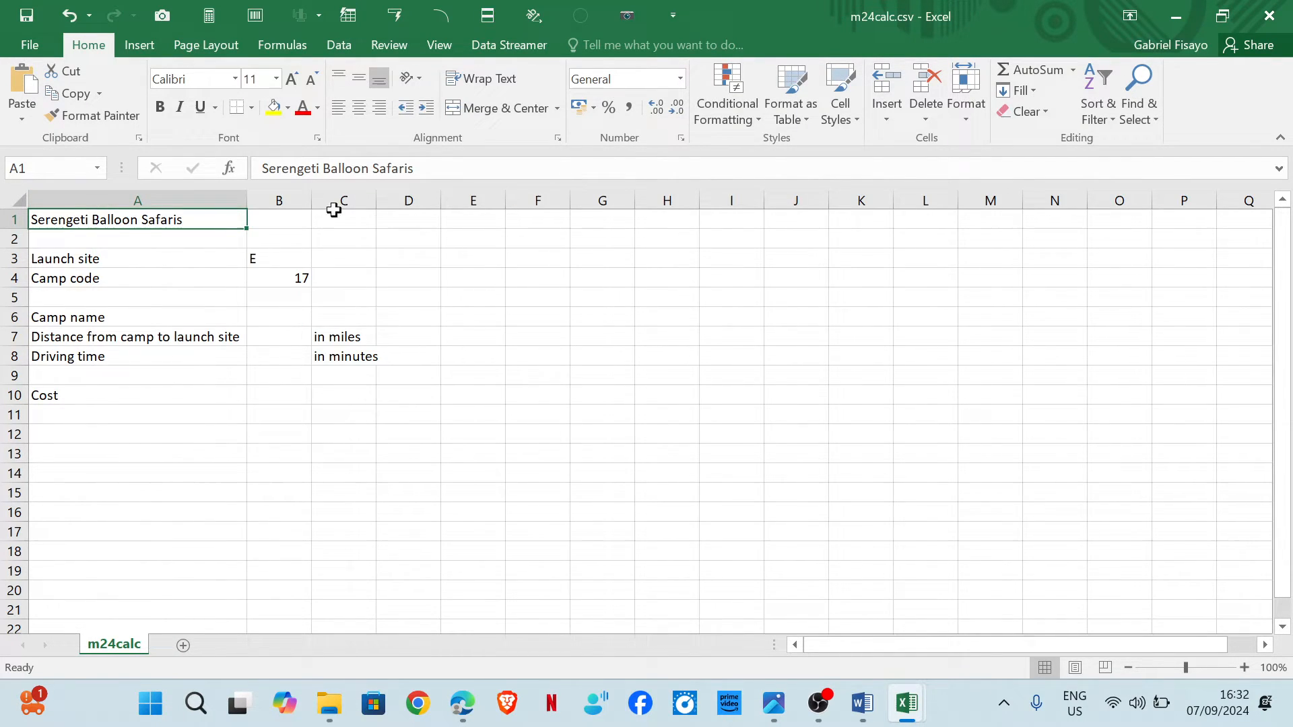
pyautogui.doubleClick(378, 202)
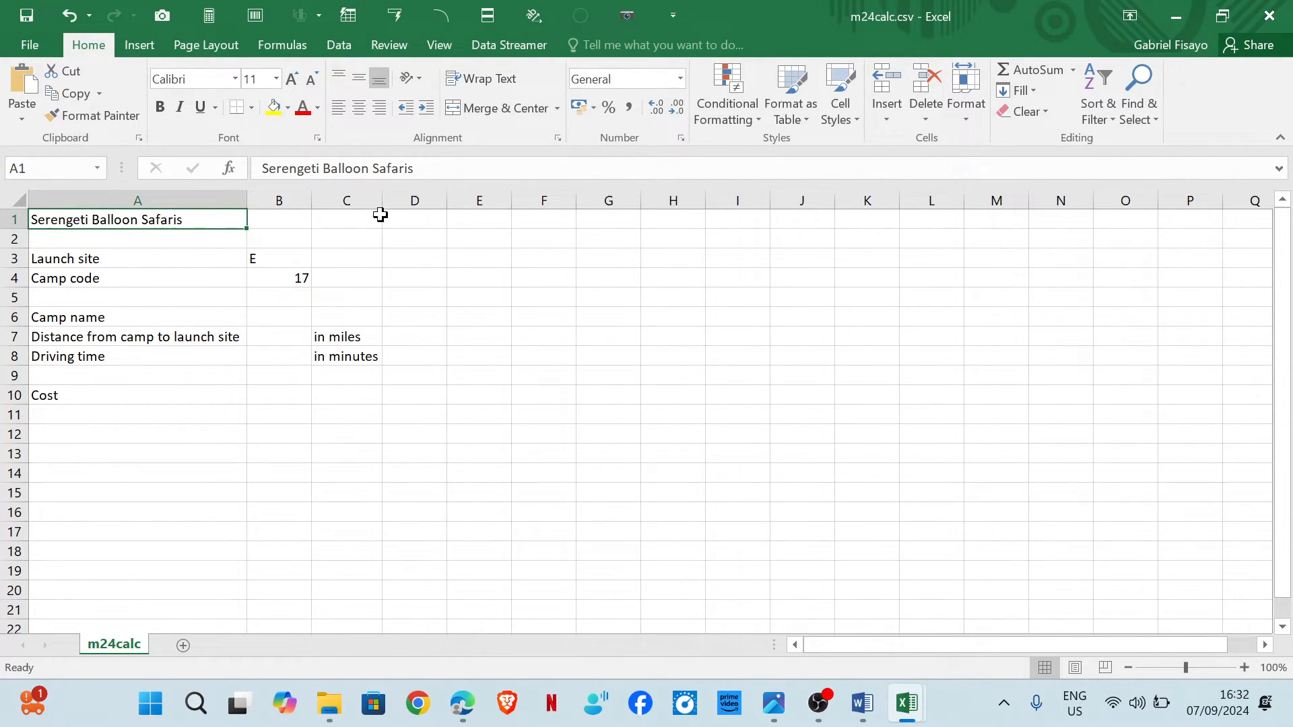
# Select the file name "Calculate_" in the Step 10 instructions of the exam paper.
pyautogui.moveTo(462, 704)
pyautogui.click(566, 593)
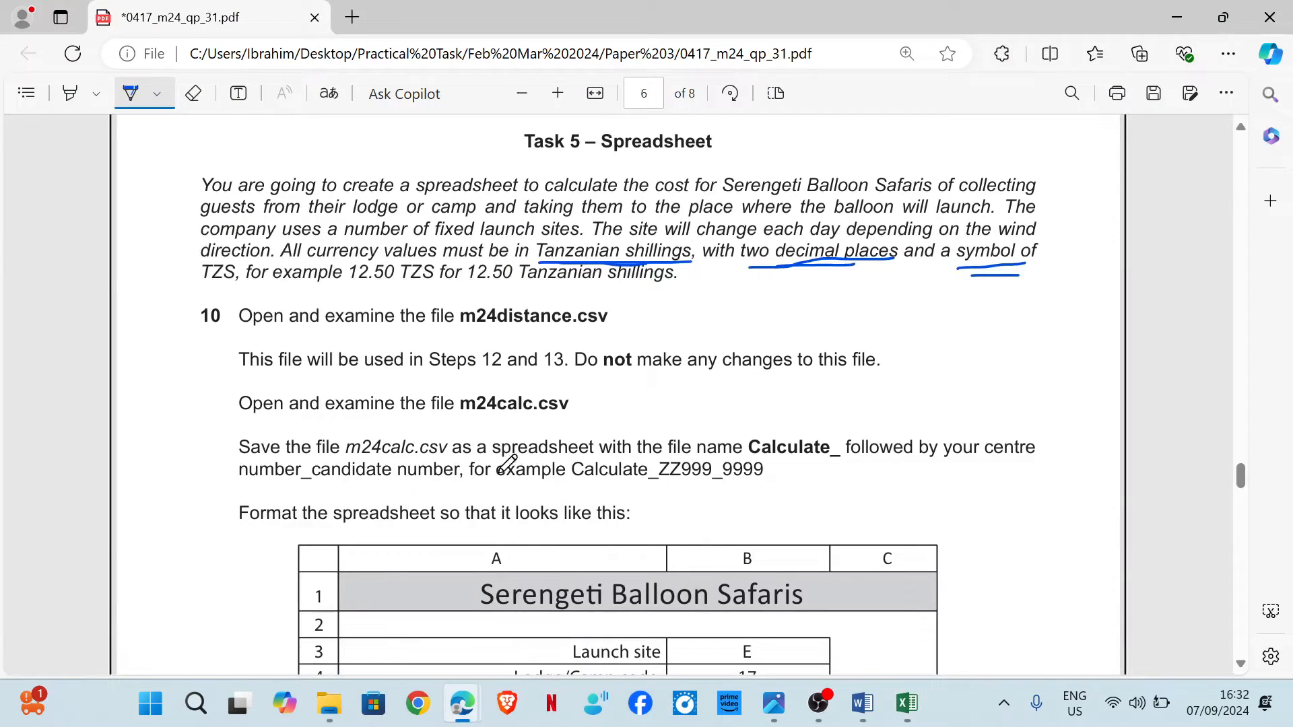
pyautogui.scroll(-2, 364, 451)
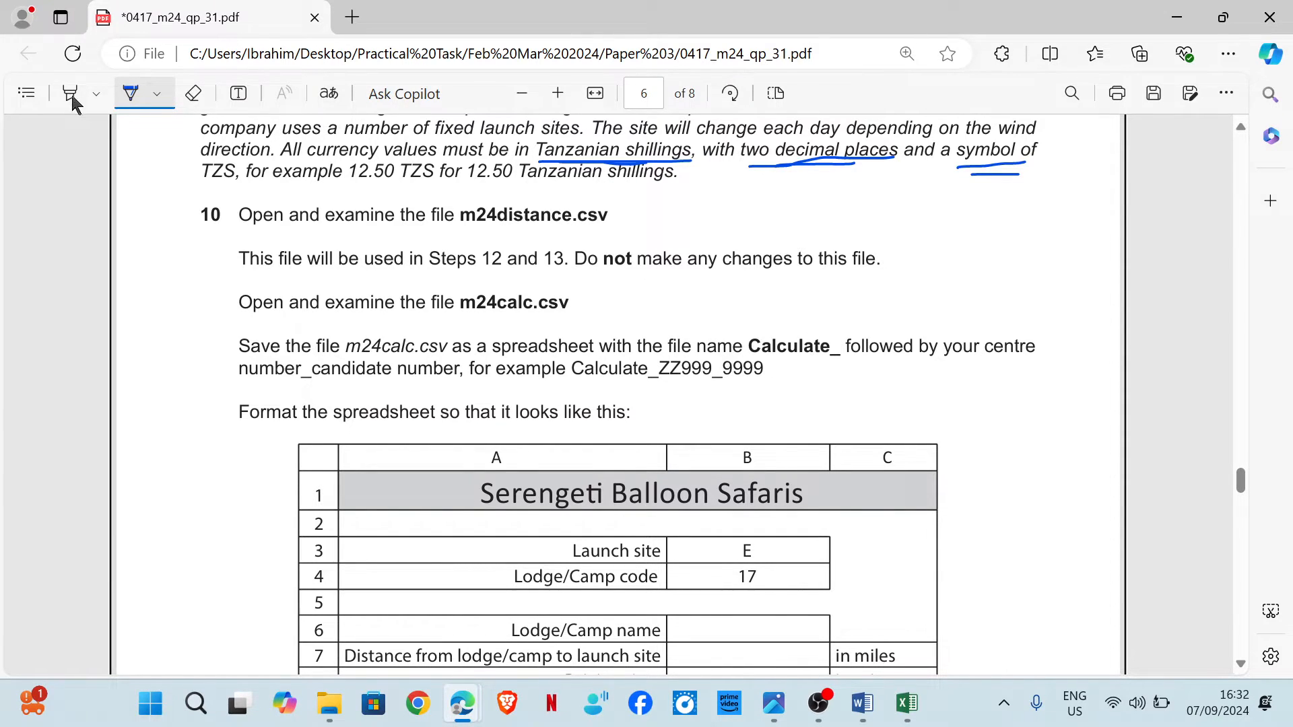
pyautogui.click(131, 93)
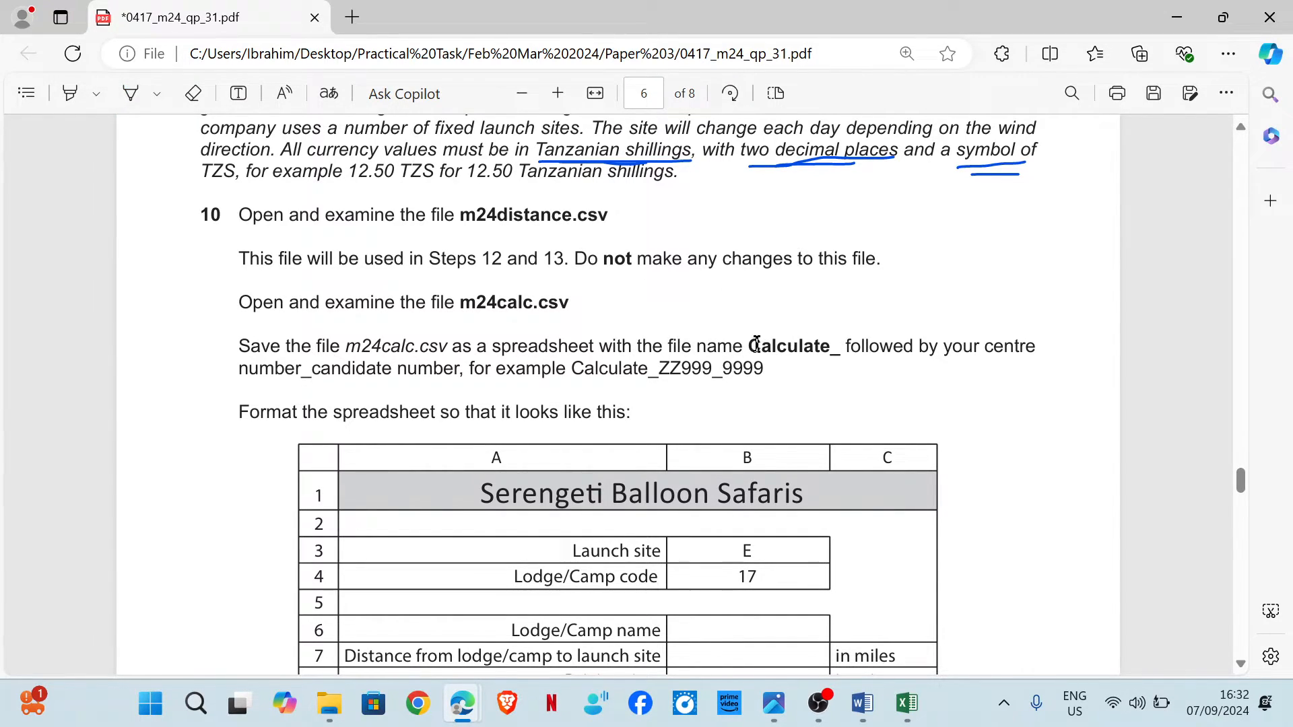
pyautogui.moveTo(749, 347); pyautogui.dragTo(835, 353)
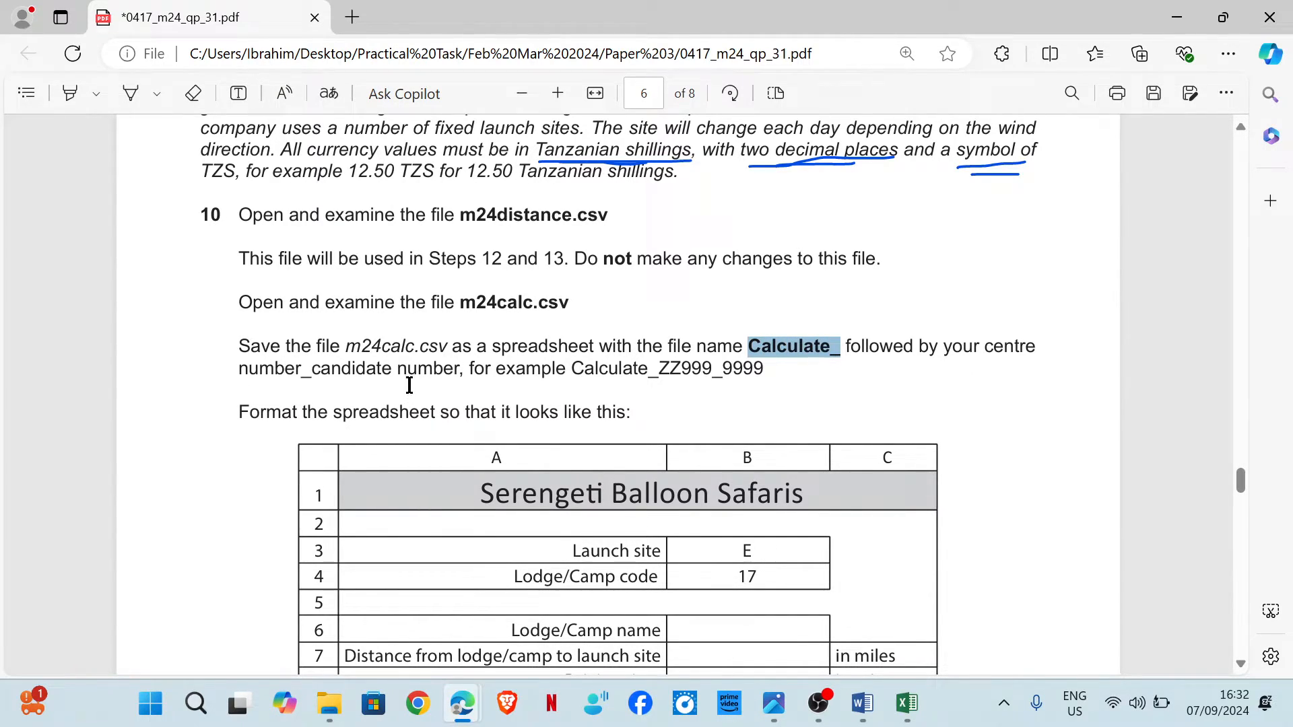
# Try to save m24calc as a CSV named Calculate_ followed by the centre and candidate numbers.
pyautogui.moveTo(909, 704)
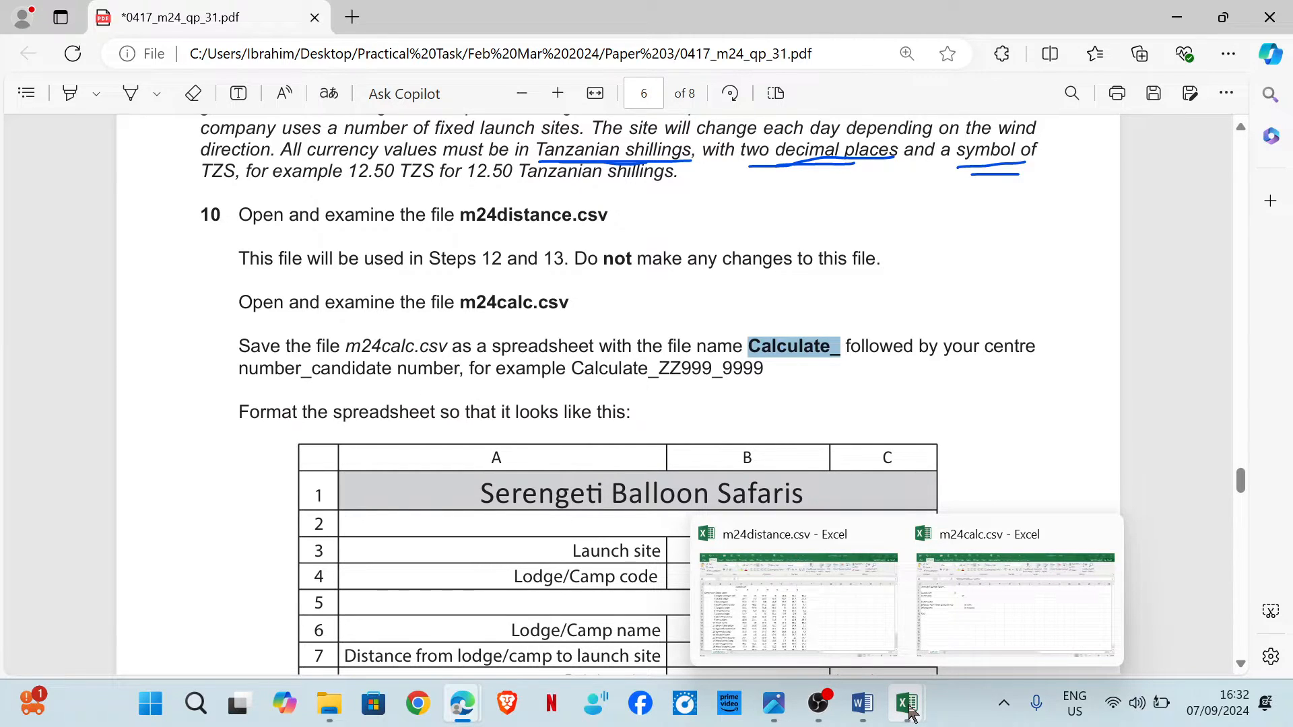
pyautogui.click(1027, 624)
pyautogui.click(33, 48)
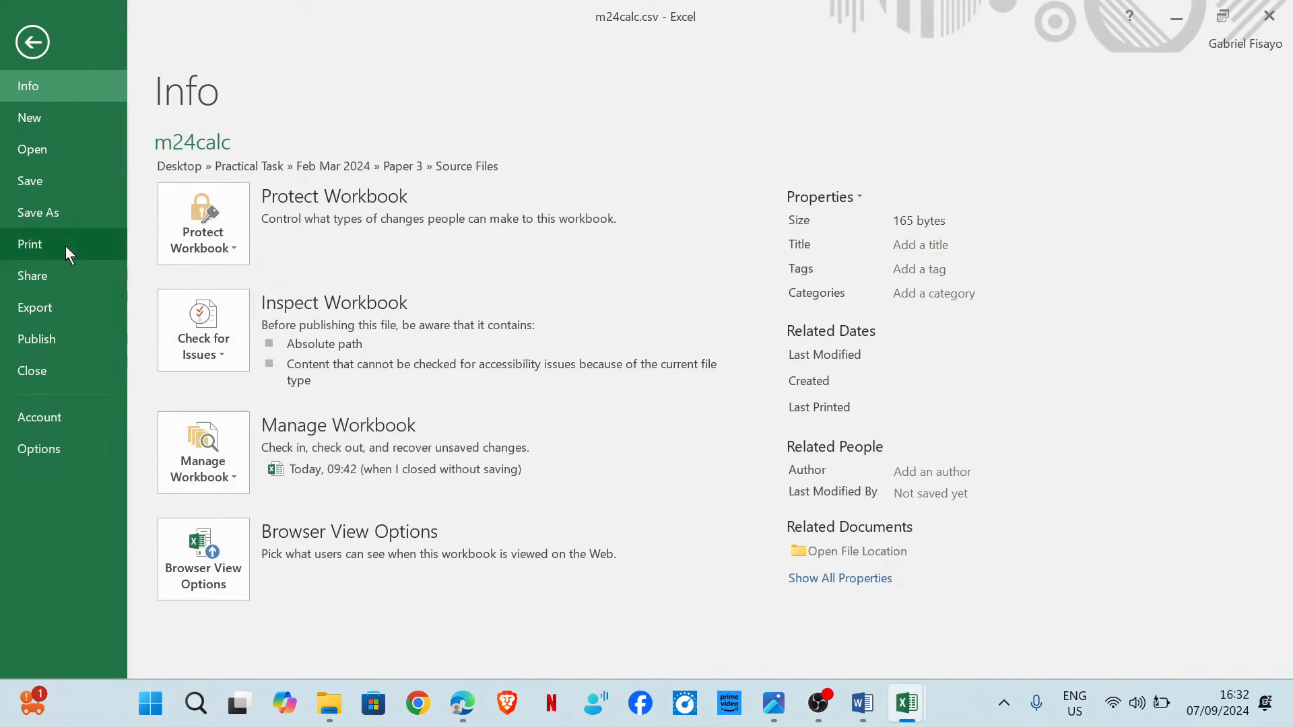
pyautogui.click(66, 214)
pyautogui.click(549, 189)
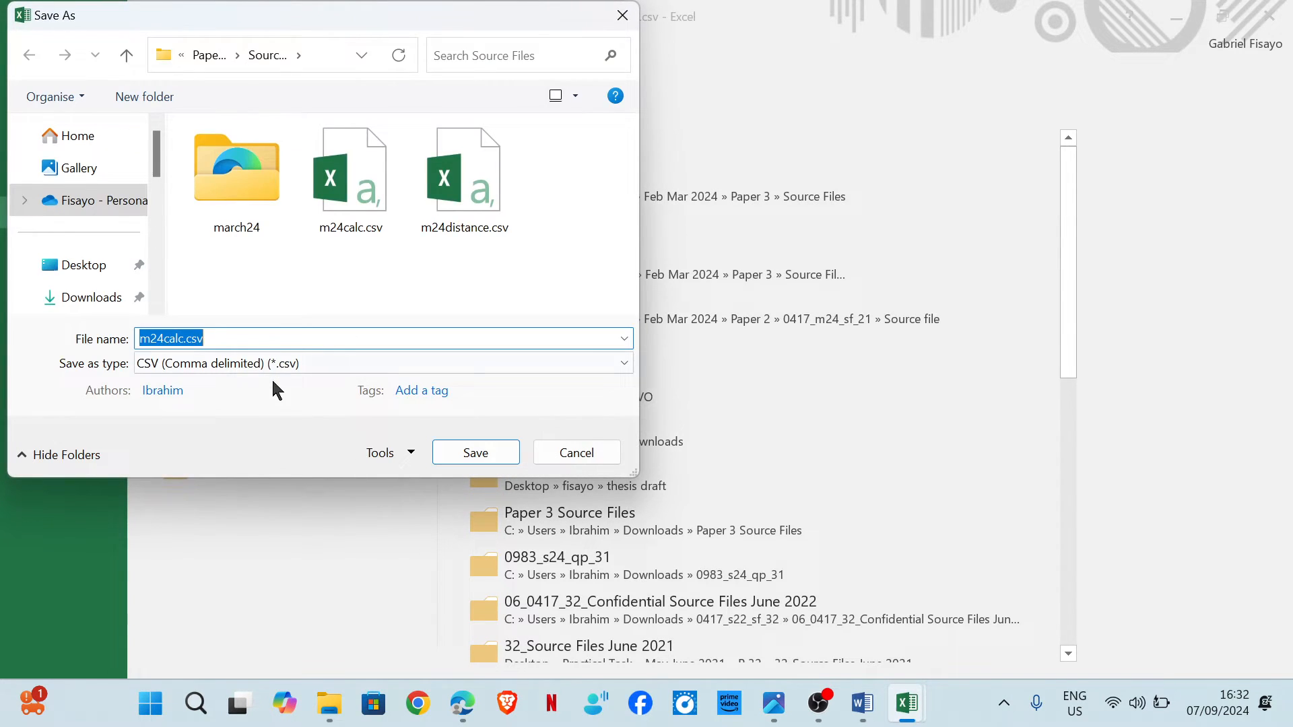
pyautogui.write('Calculate_1234_5678')
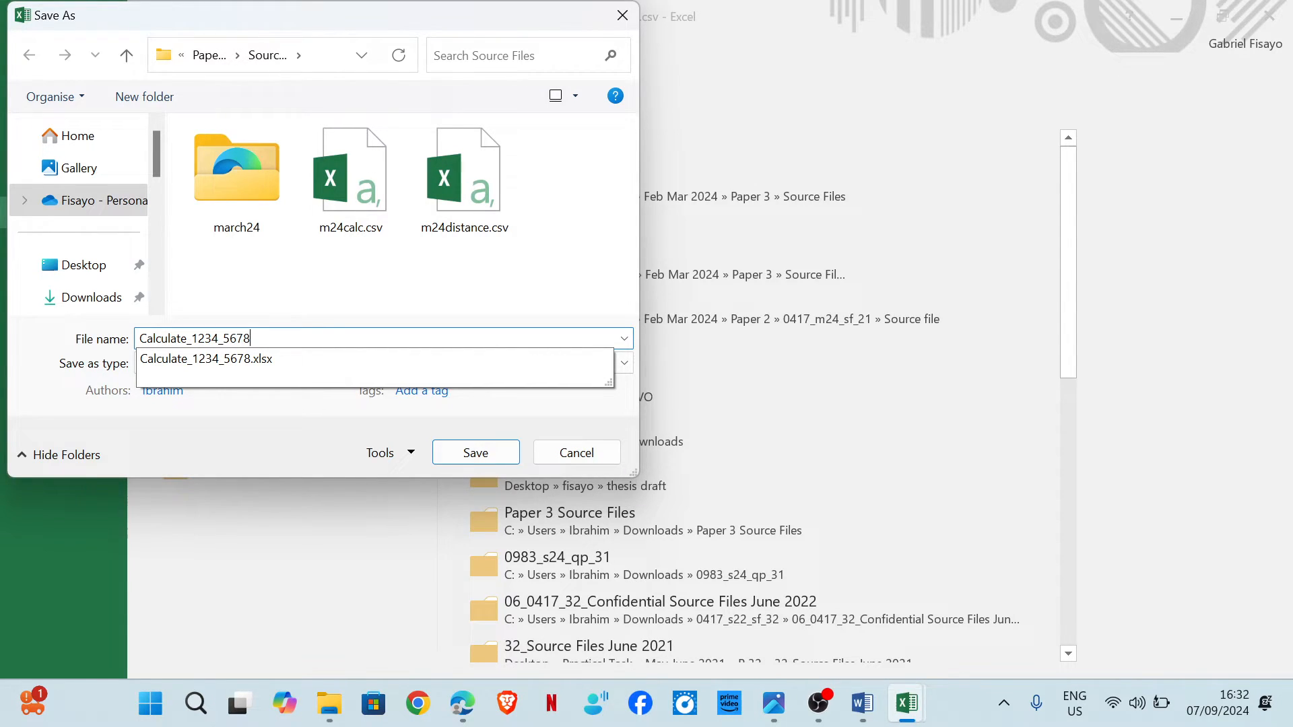
pyautogui.click(488, 452)
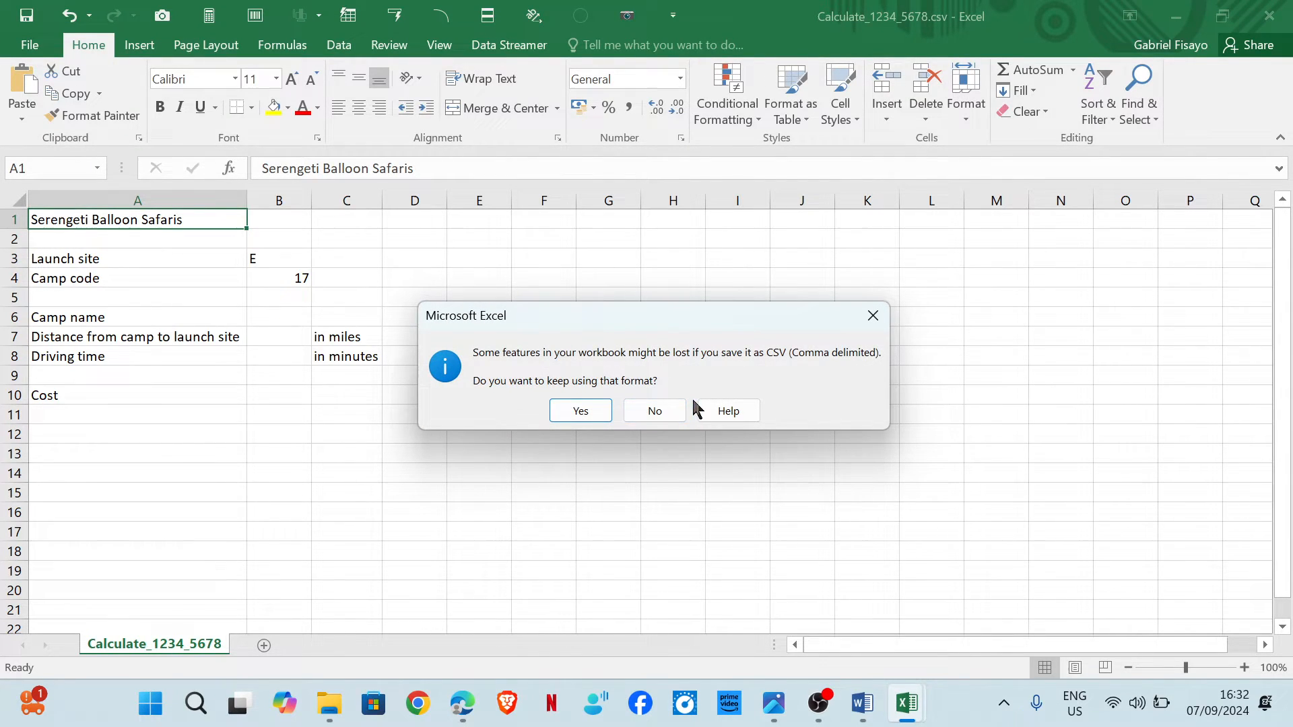
pyautogui.click(873, 316)
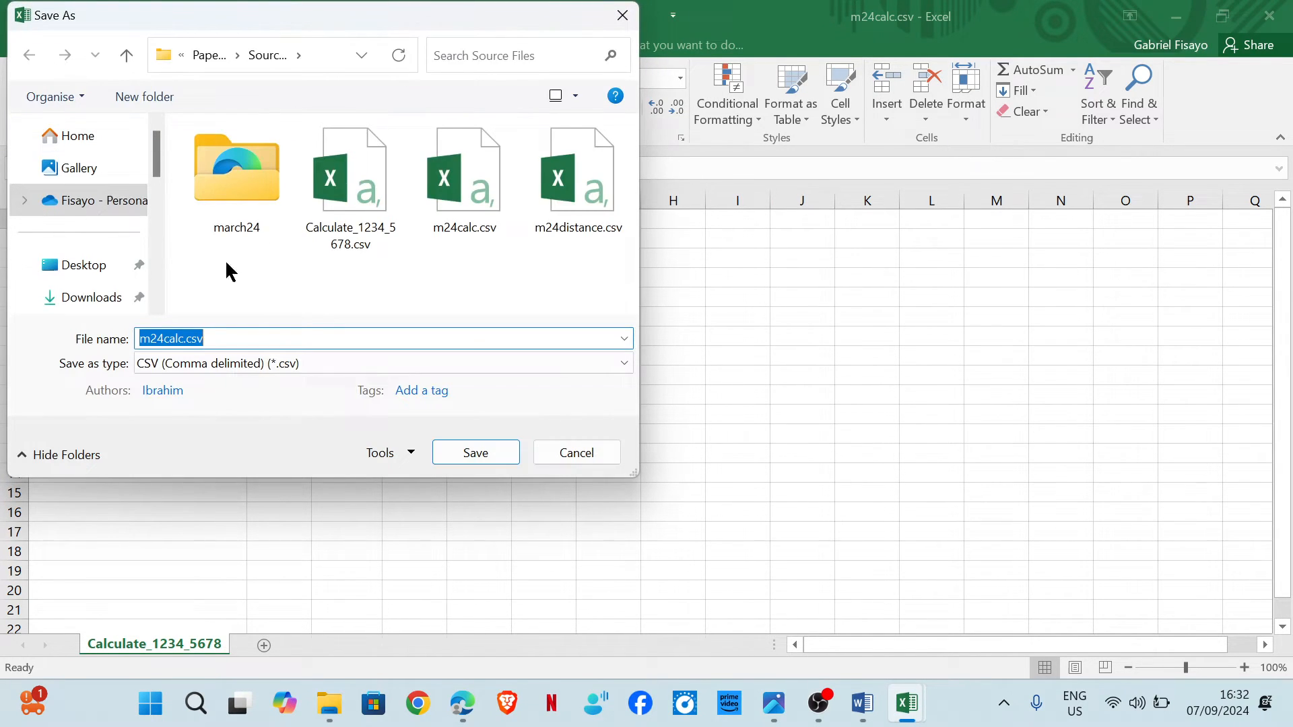
# Save the file as an Excel Workbook named Calculate_ followed by the centre and candidate numbers, replacing the existing file.
pyautogui.click(256, 365)
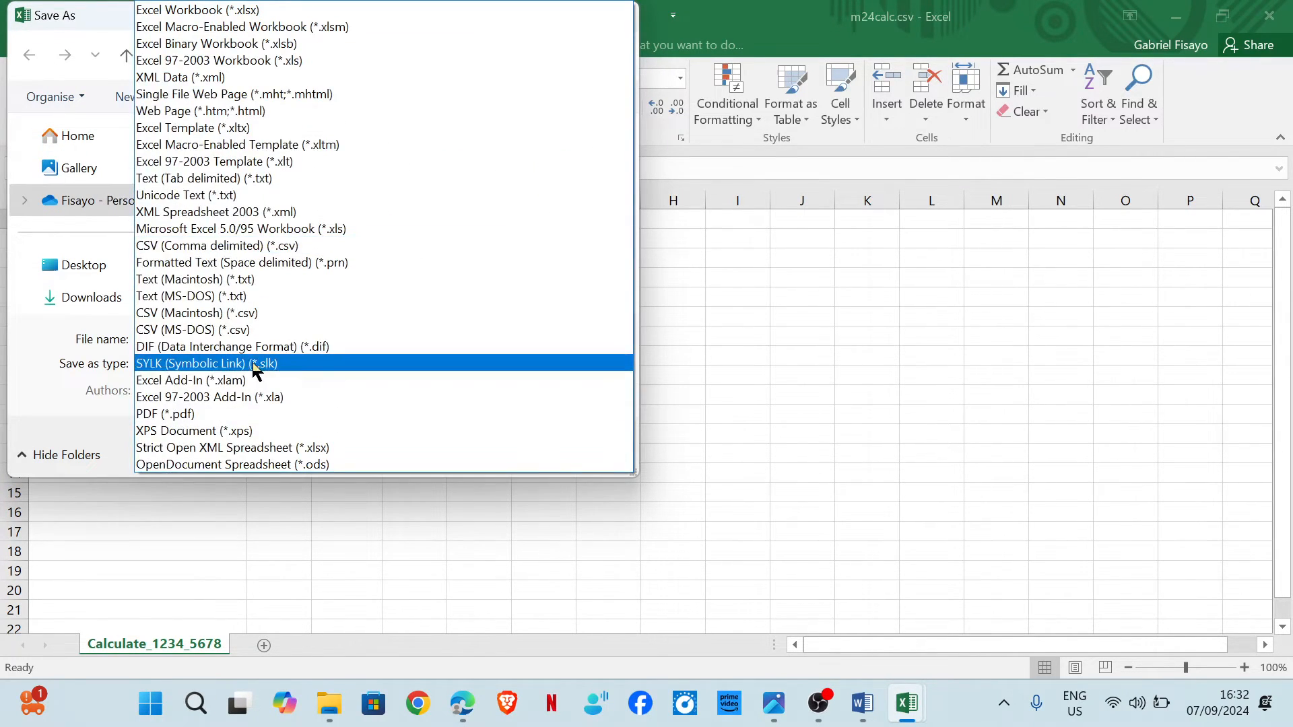
pyautogui.click(248, 15)
pyautogui.click(209, 334)
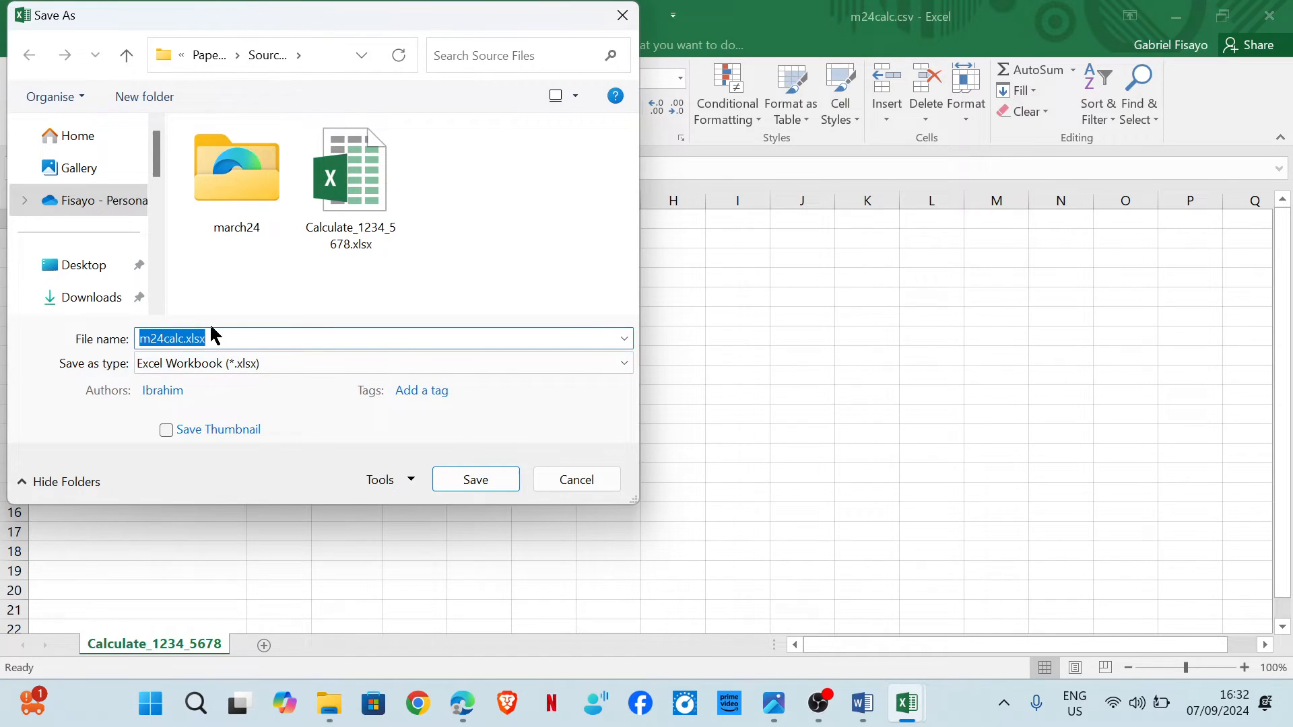
pyautogui.write('Calculate_')
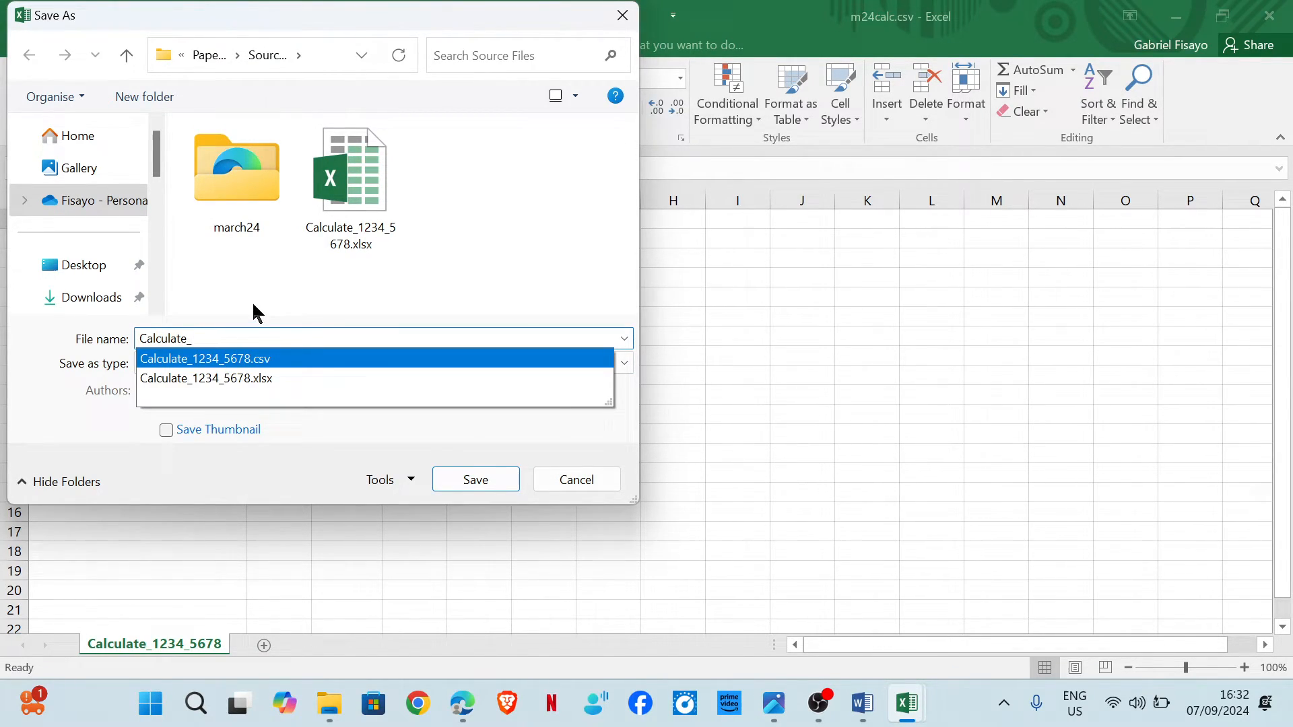
pyautogui.write('1234_')
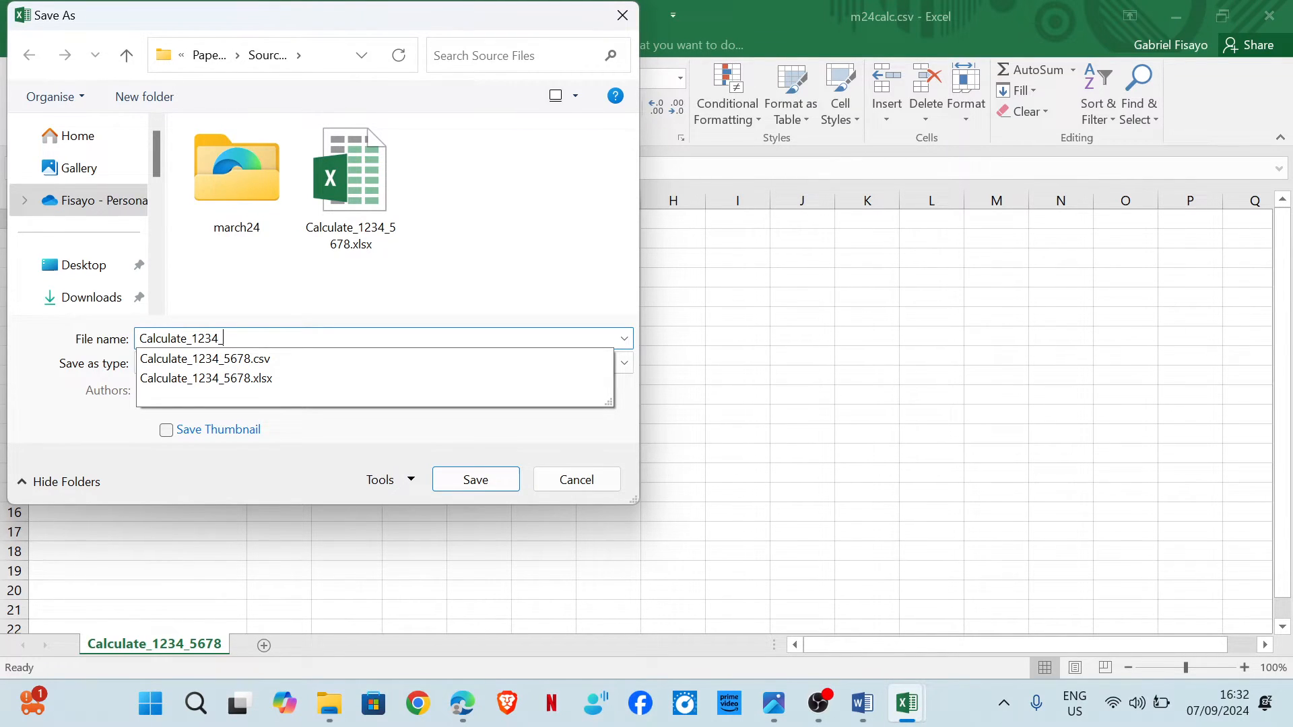
pyautogui.click(471, 480)
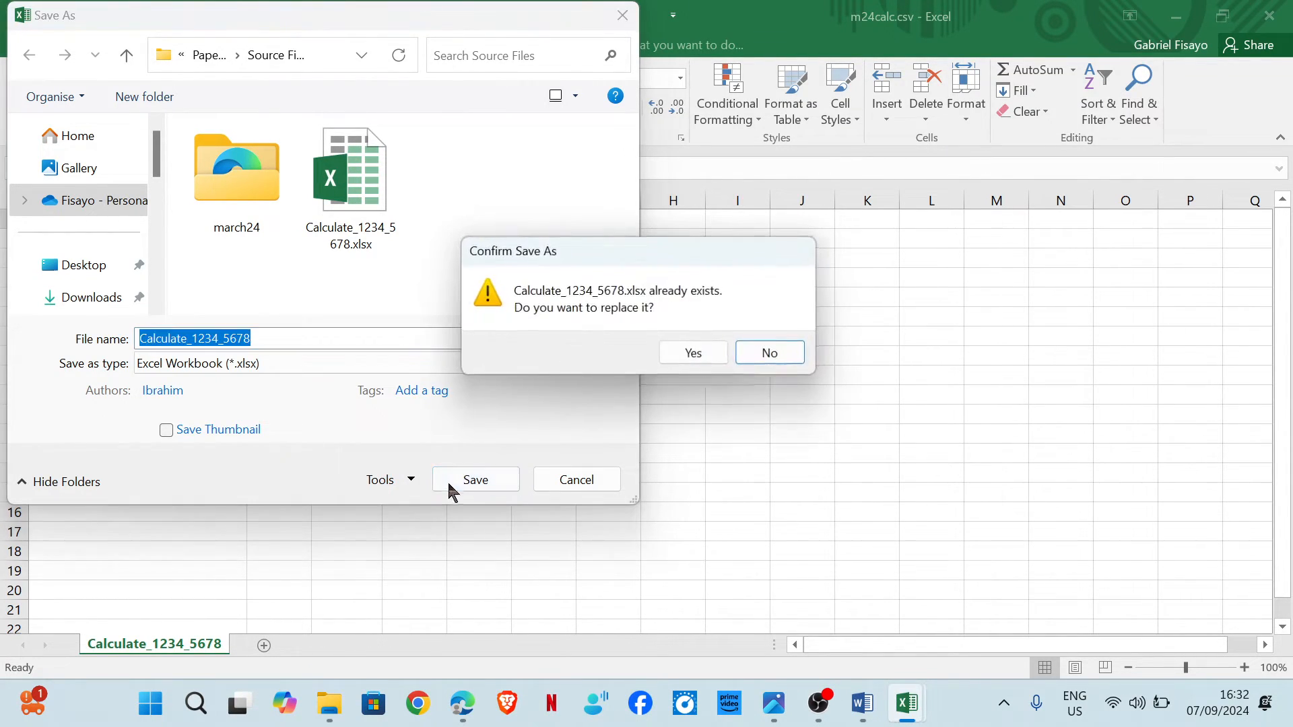
pyautogui.click(692, 357)
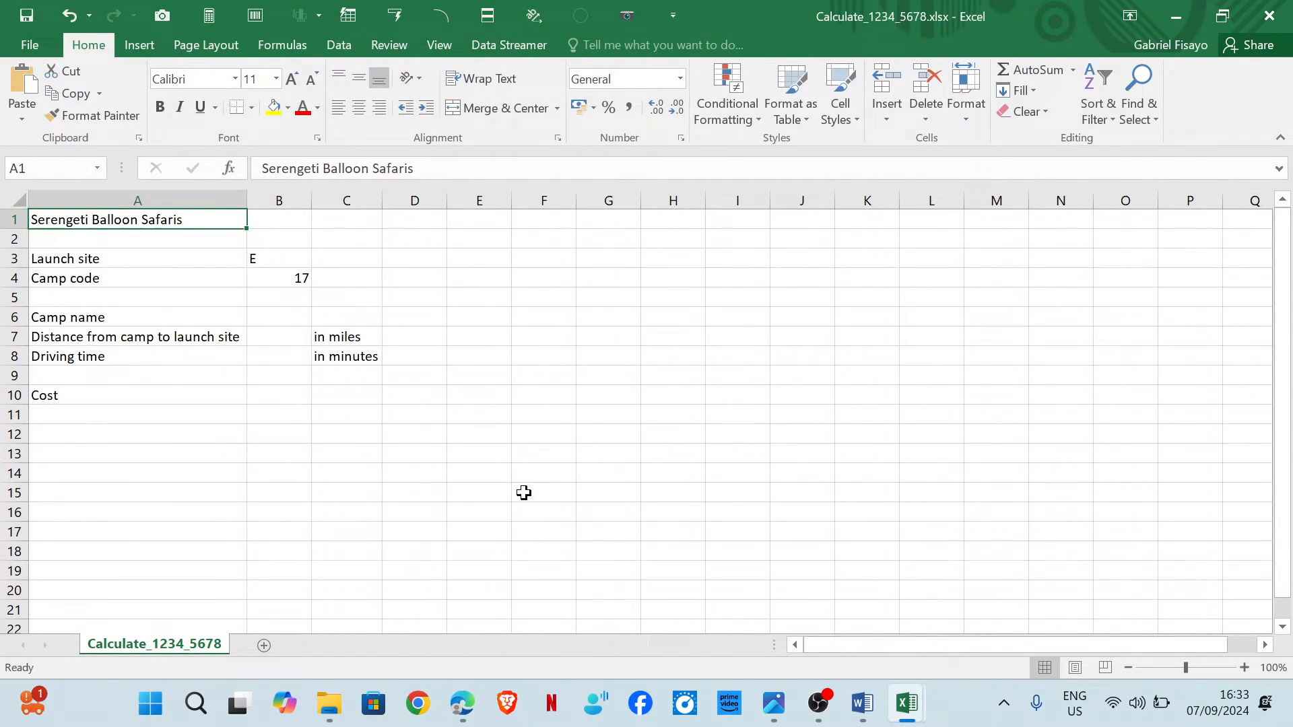
# Scroll the exam paper to view the required spreadsheet layout.
pyautogui.moveTo(462, 704)
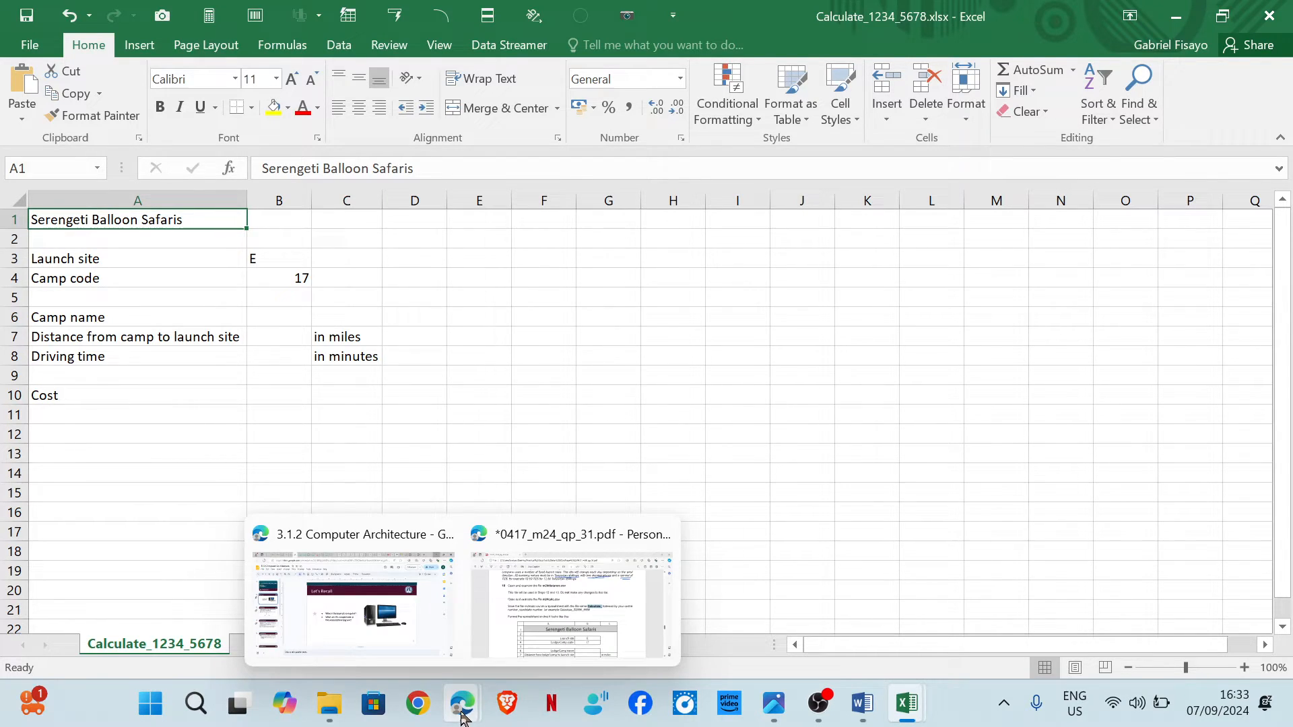
pyautogui.click(555, 537)
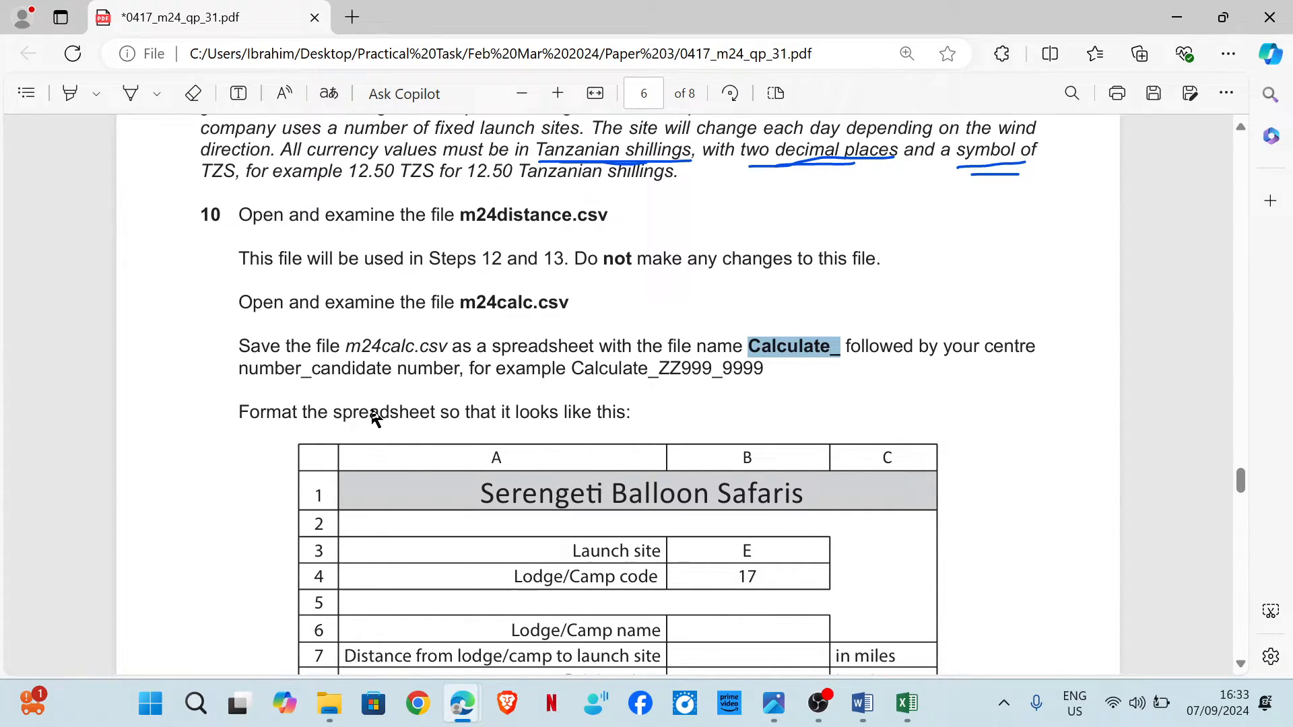
pyautogui.scroll(-3, 376, 417)
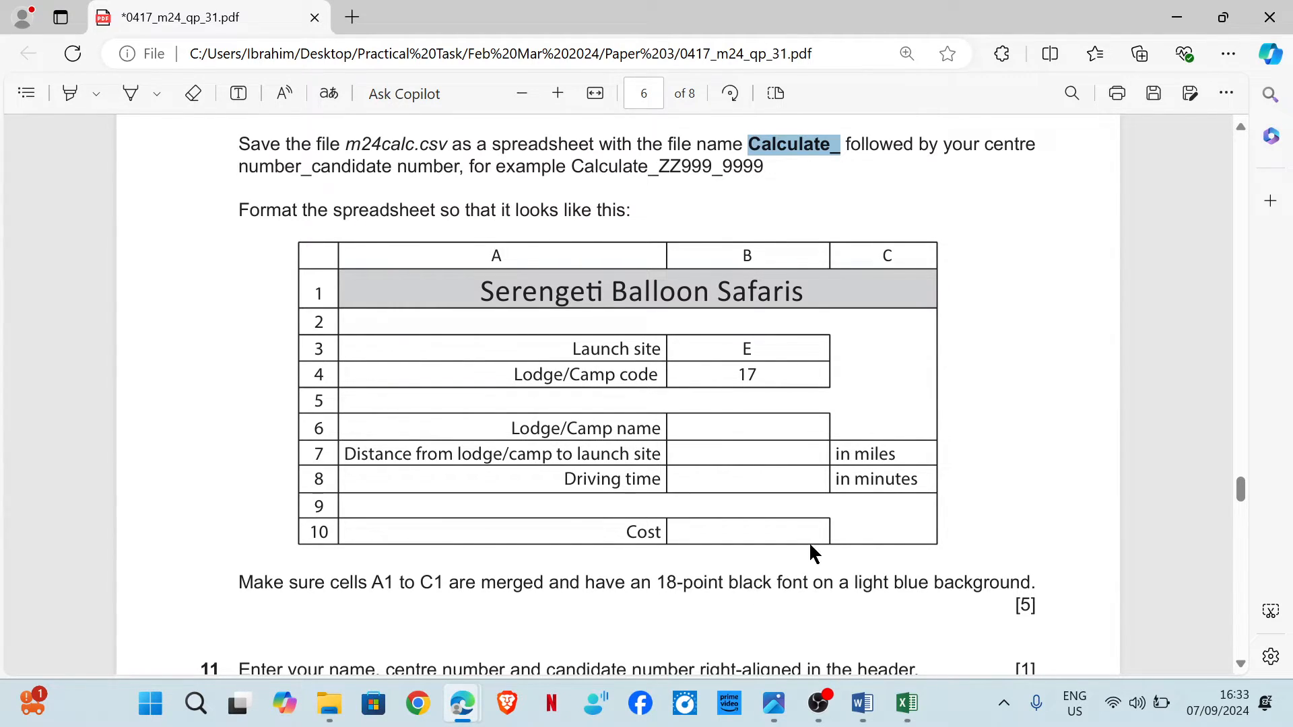
# Merge and centre the title across cells A1 to C1 in the Calculate workbook.
pyautogui.moveTo(907, 703)
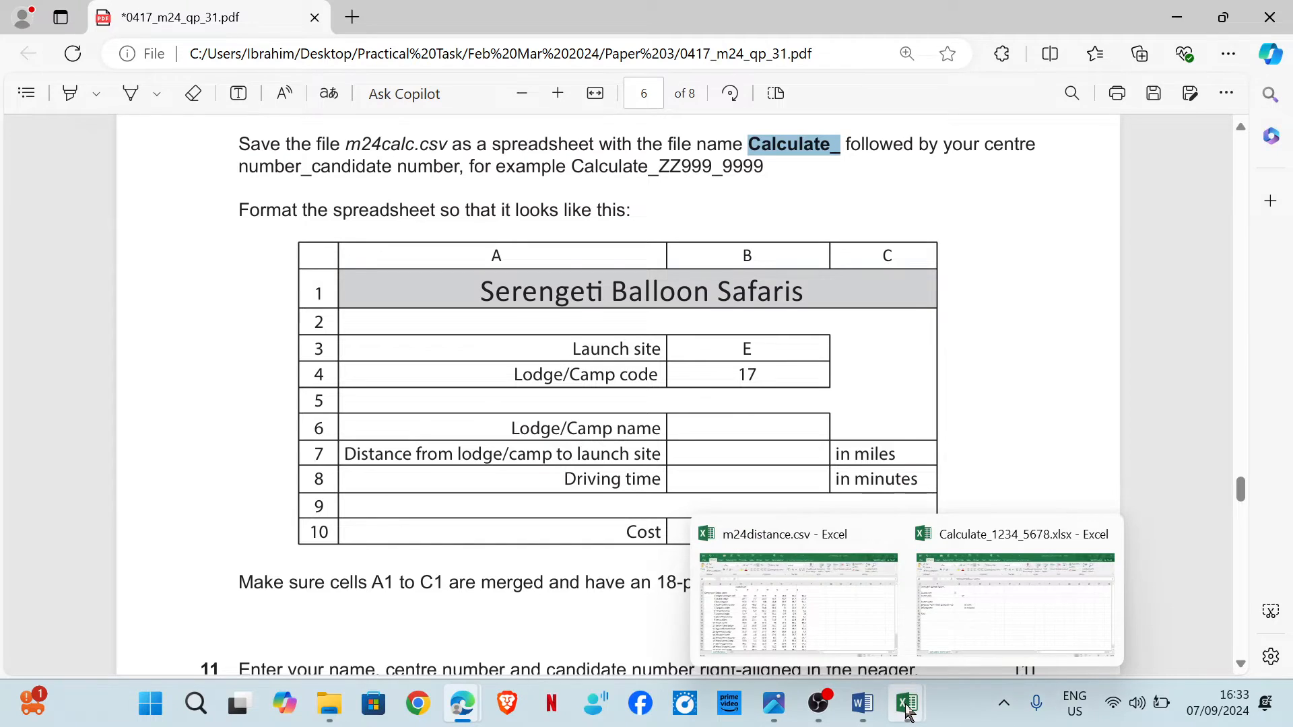
pyautogui.click(987, 610)
pyautogui.moveTo(153, 221); pyautogui.dragTo(318, 217)
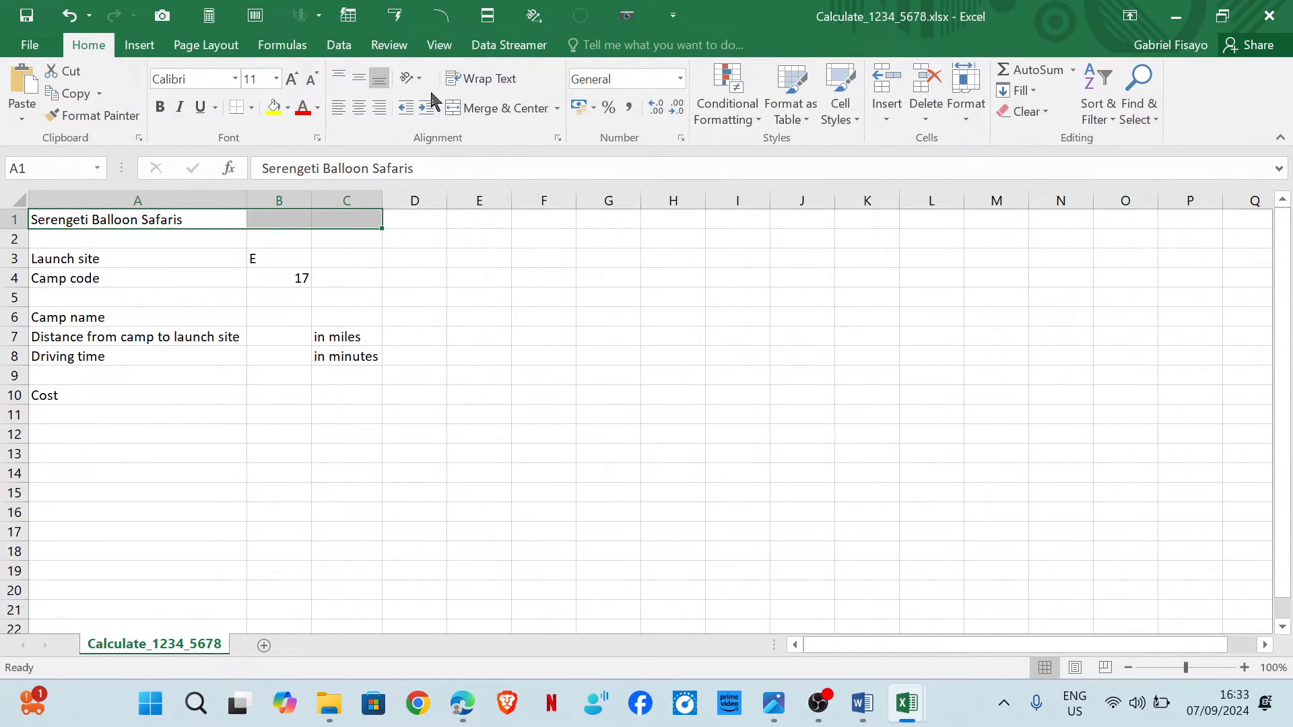
pyautogui.click(497, 108)
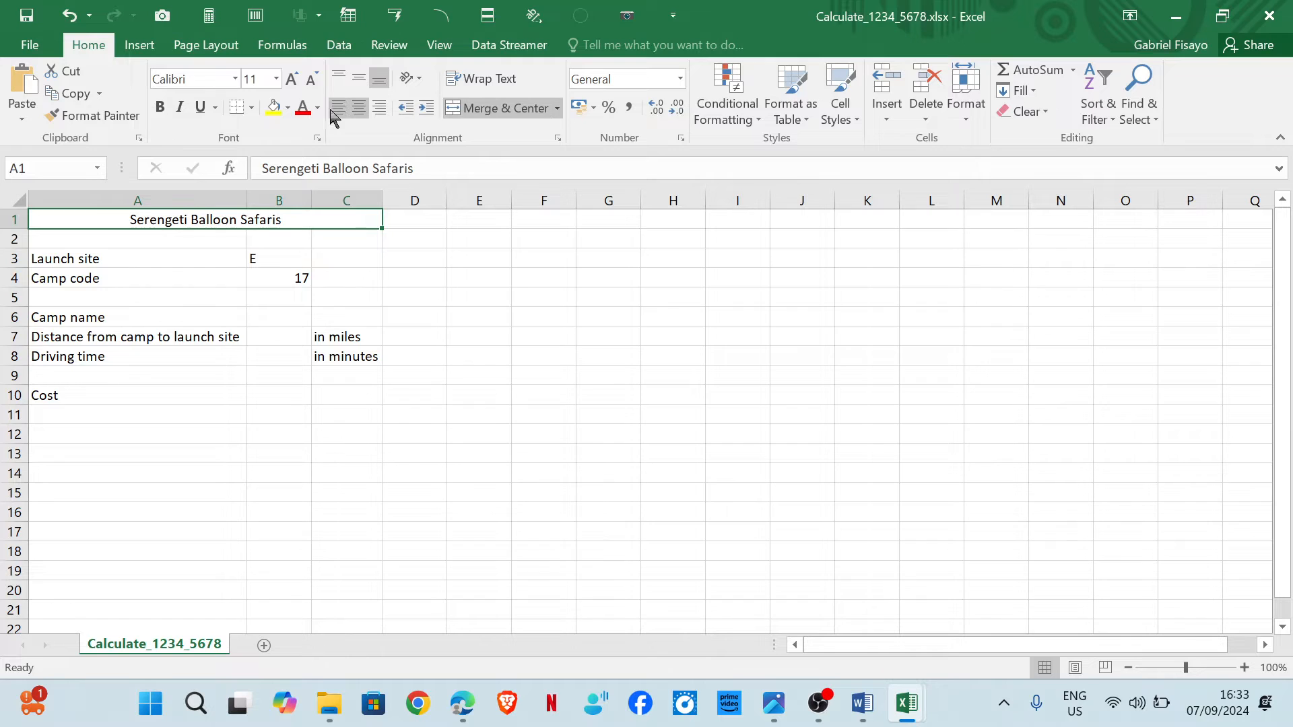
# Set the merged title to an 18-point font and give it a light blue fill.
pyautogui.click(276, 79)
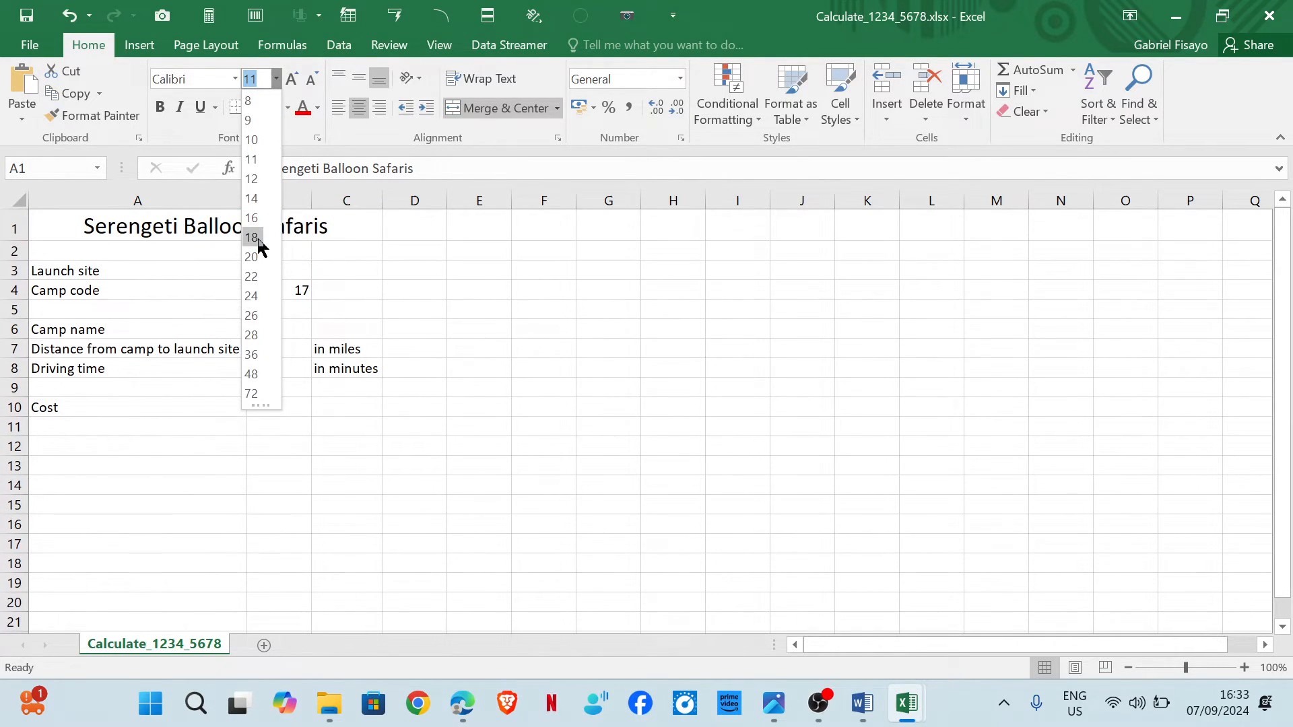
pyautogui.click(262, 233)
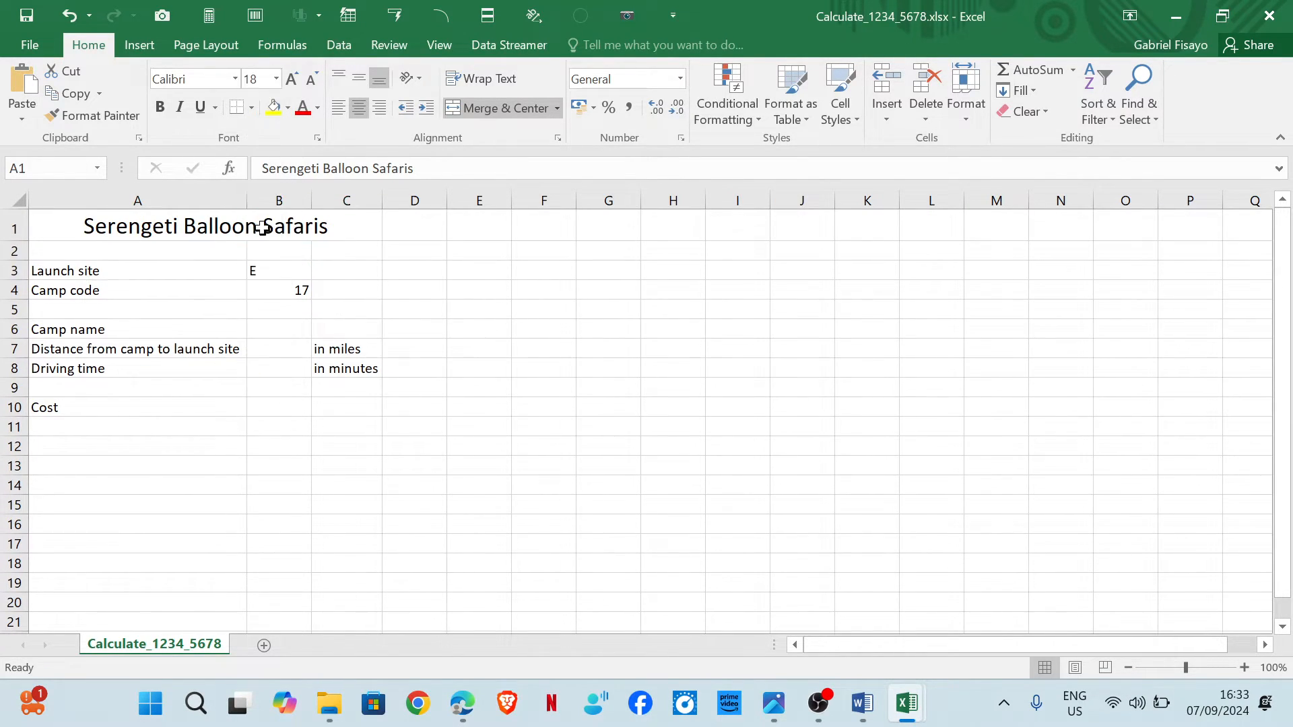
pyautogui.click(288, 108)
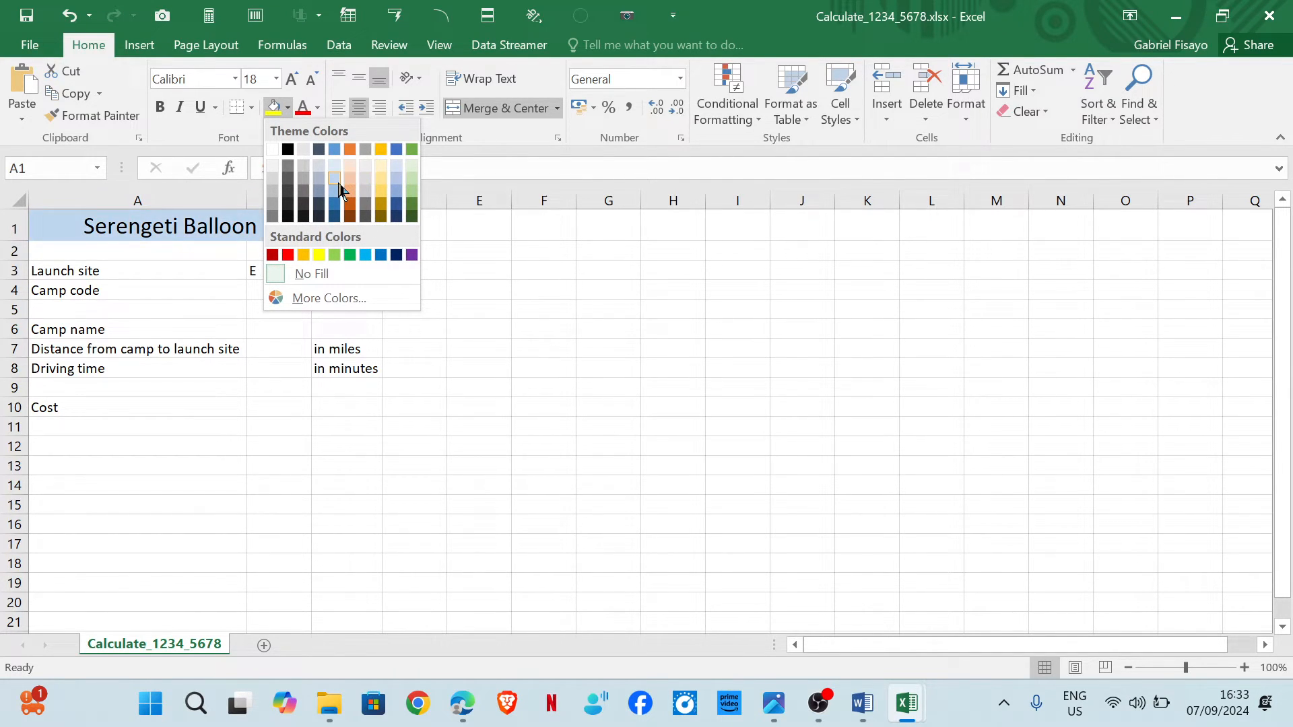
pyautogui.click(339, 182)
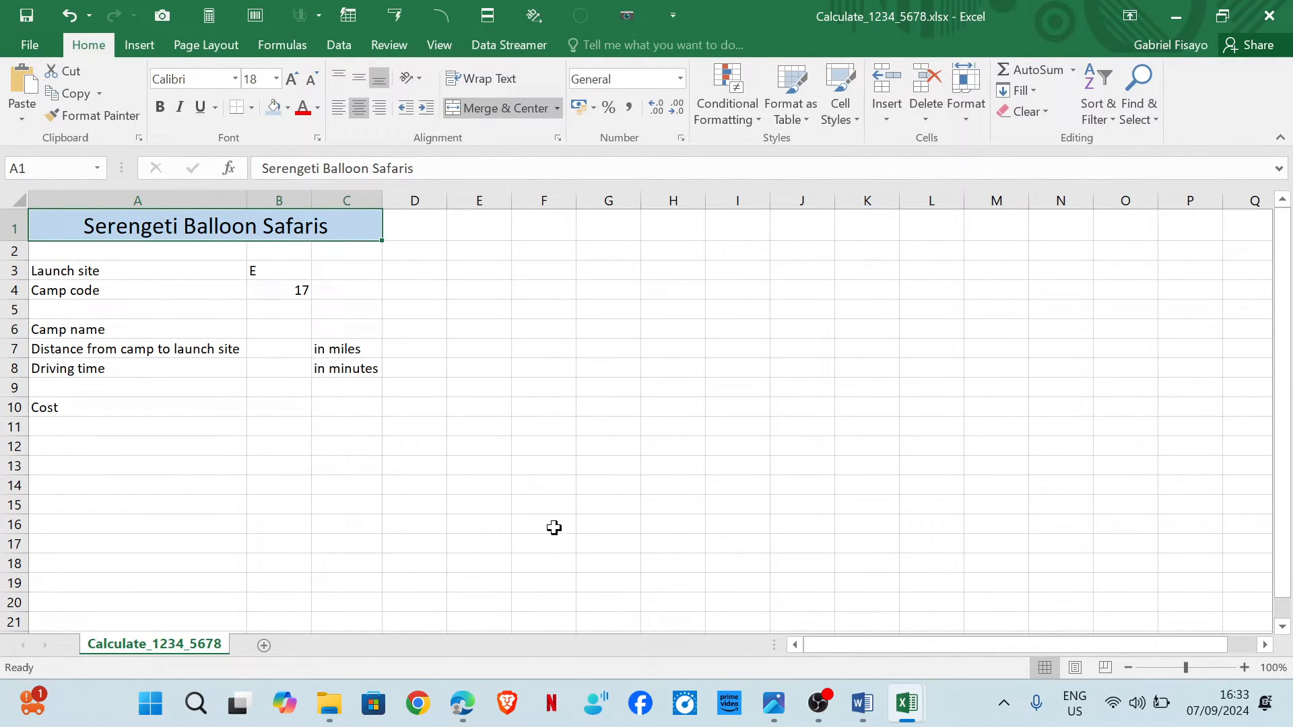
# Compare with the exam layout and apply all borders to the merged title cell.
pyautogui.moveTo(480, 701)
pyautogui.click(508, 657)
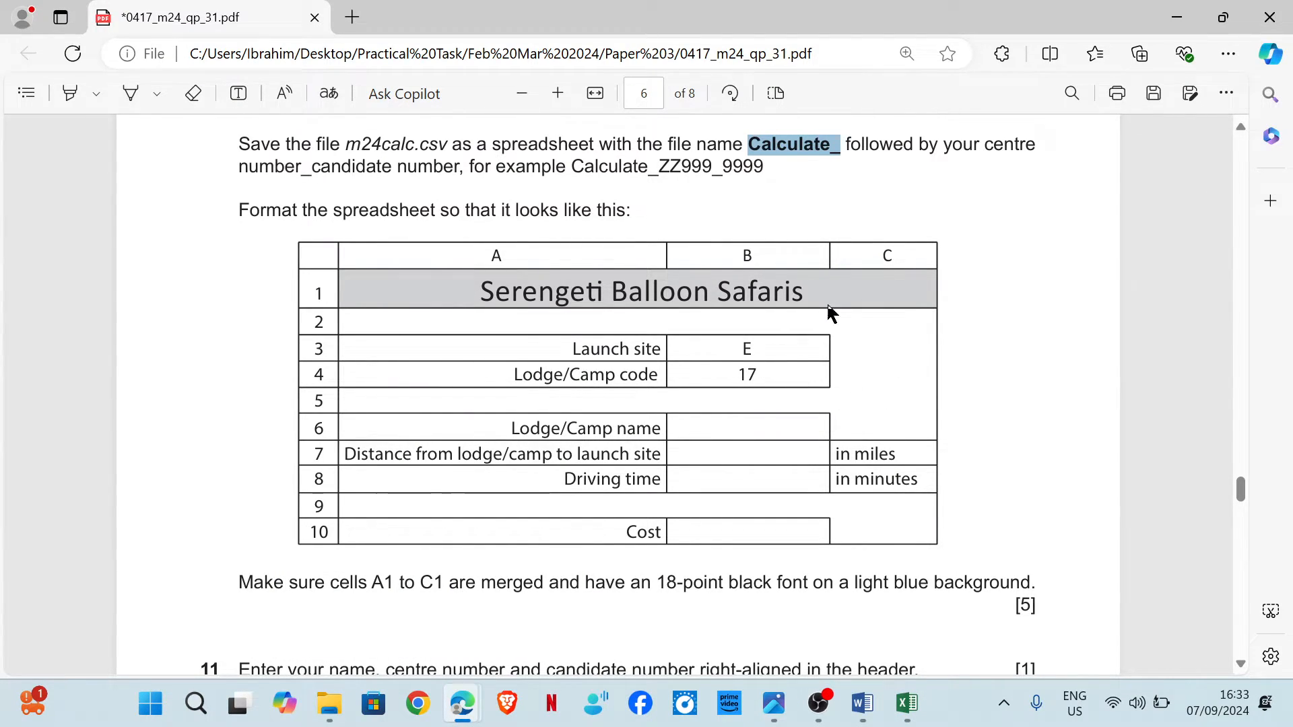
pyautogui.moveTo(917, 704)
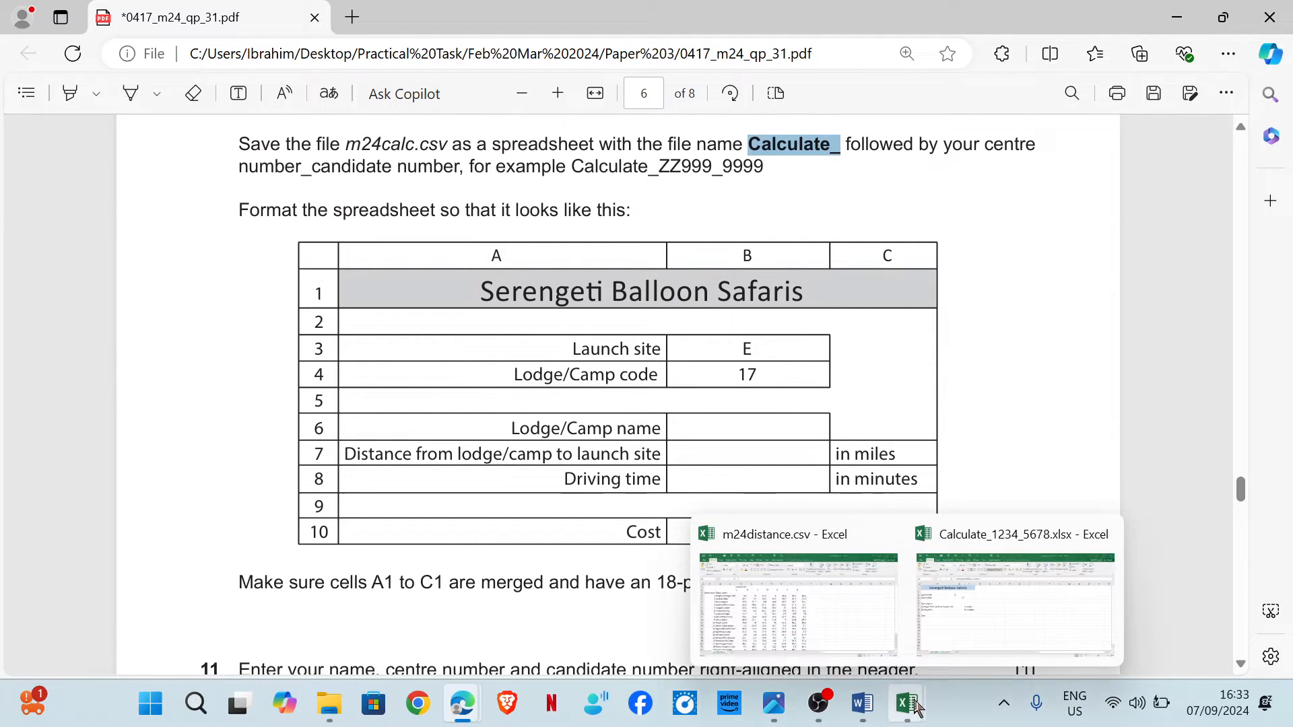
pyautogui.click(955, 636)
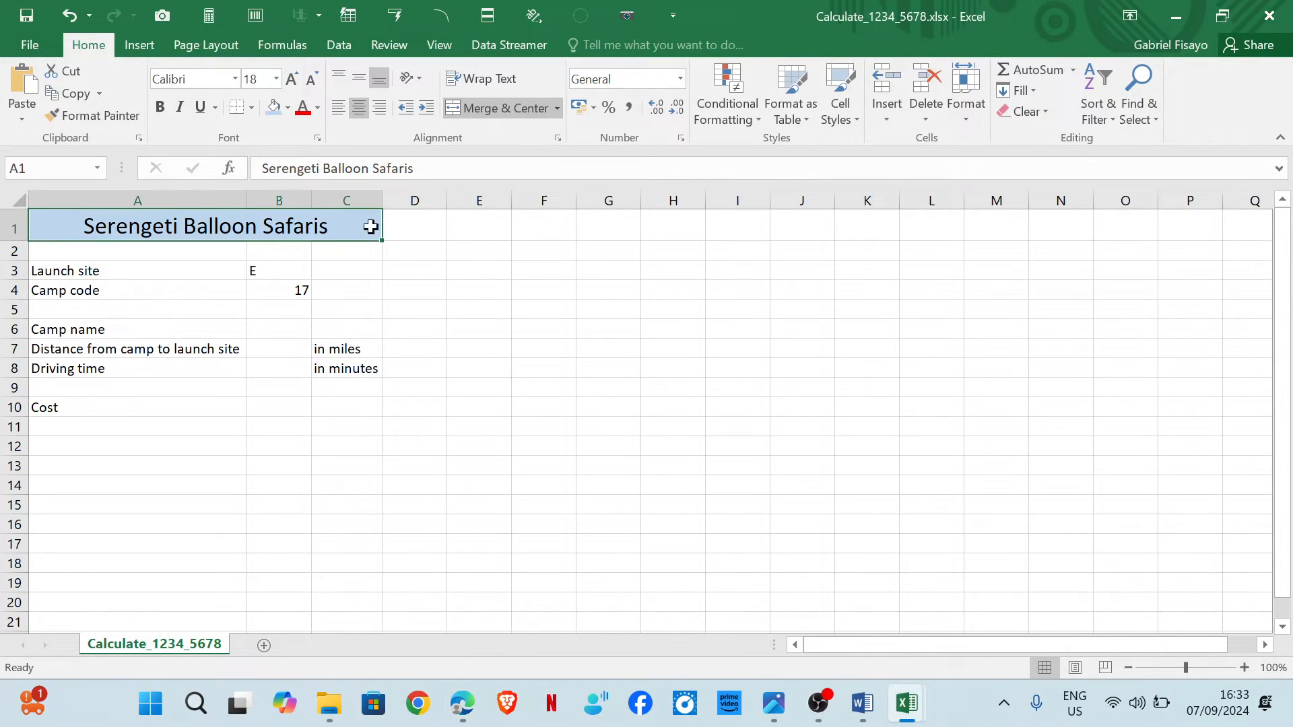
pyautogui.click(252, 108)
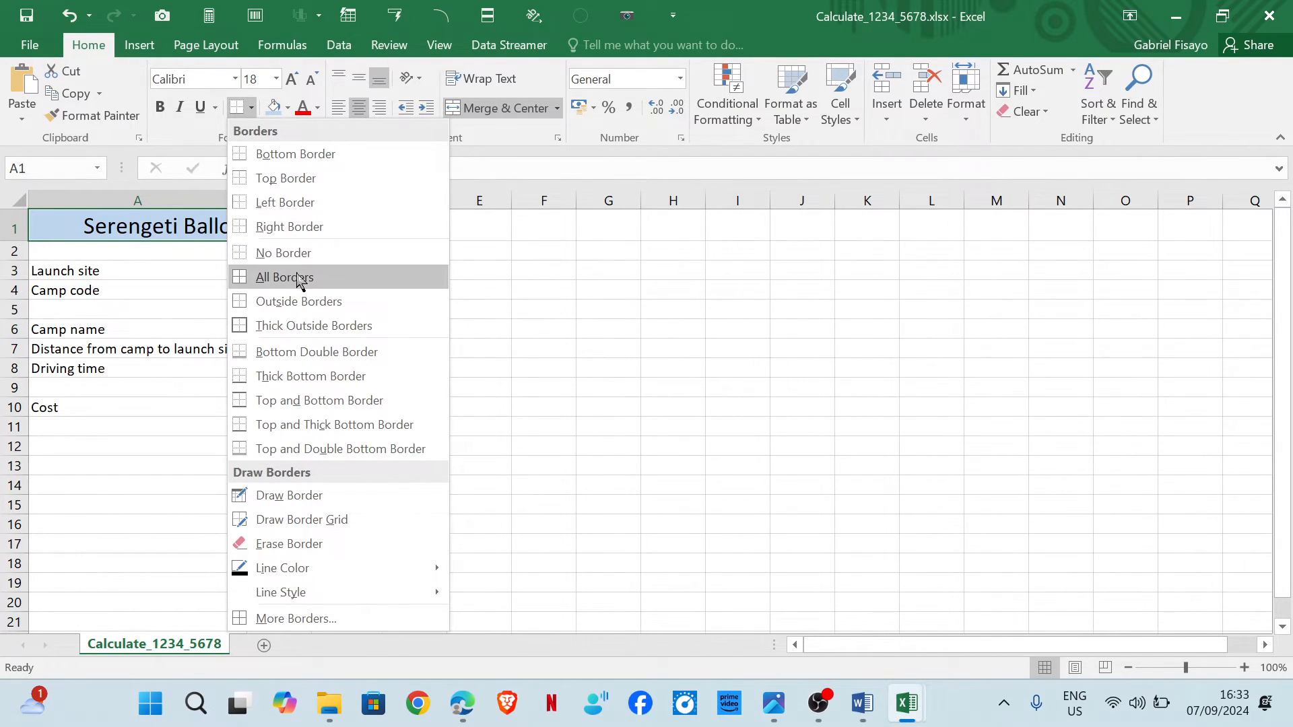
pyautogui.click(299, 279)
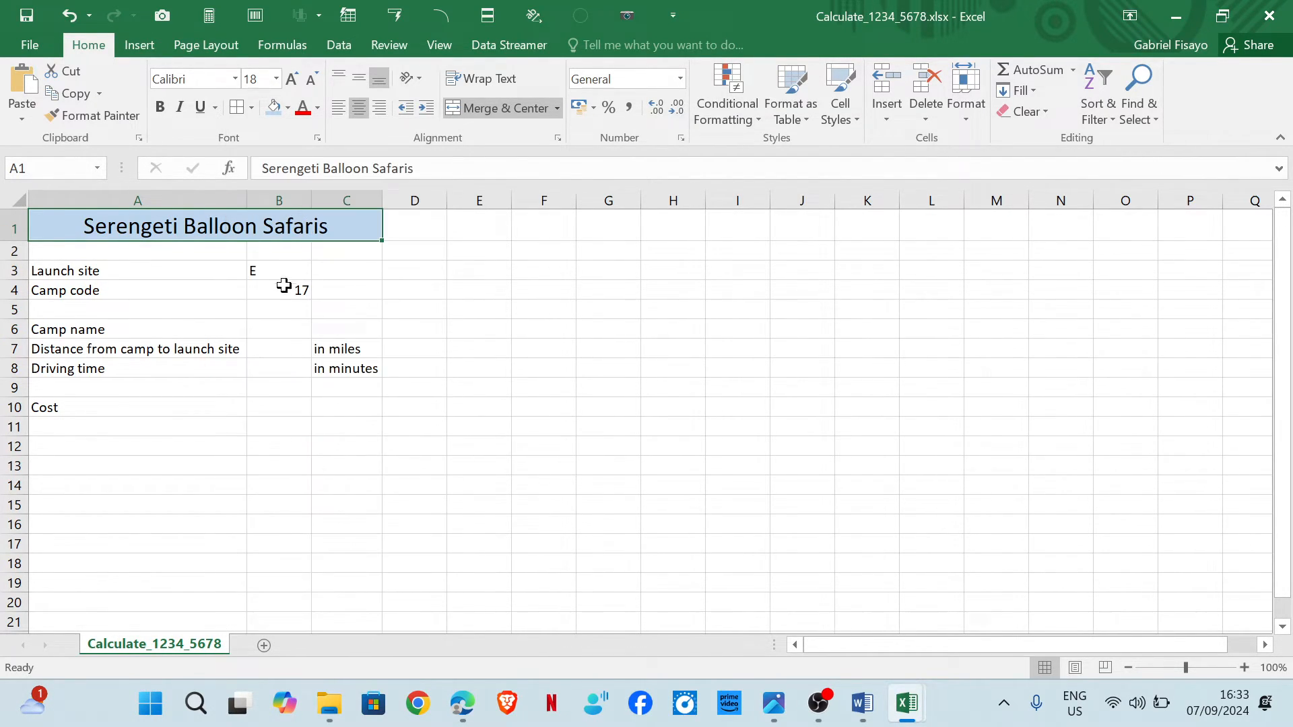
# Apply all borders to the launch site and camp code cells A3 to B4.
pyautogui.moveTo(464, 703)
pyautogui.moveTo(554, 633)
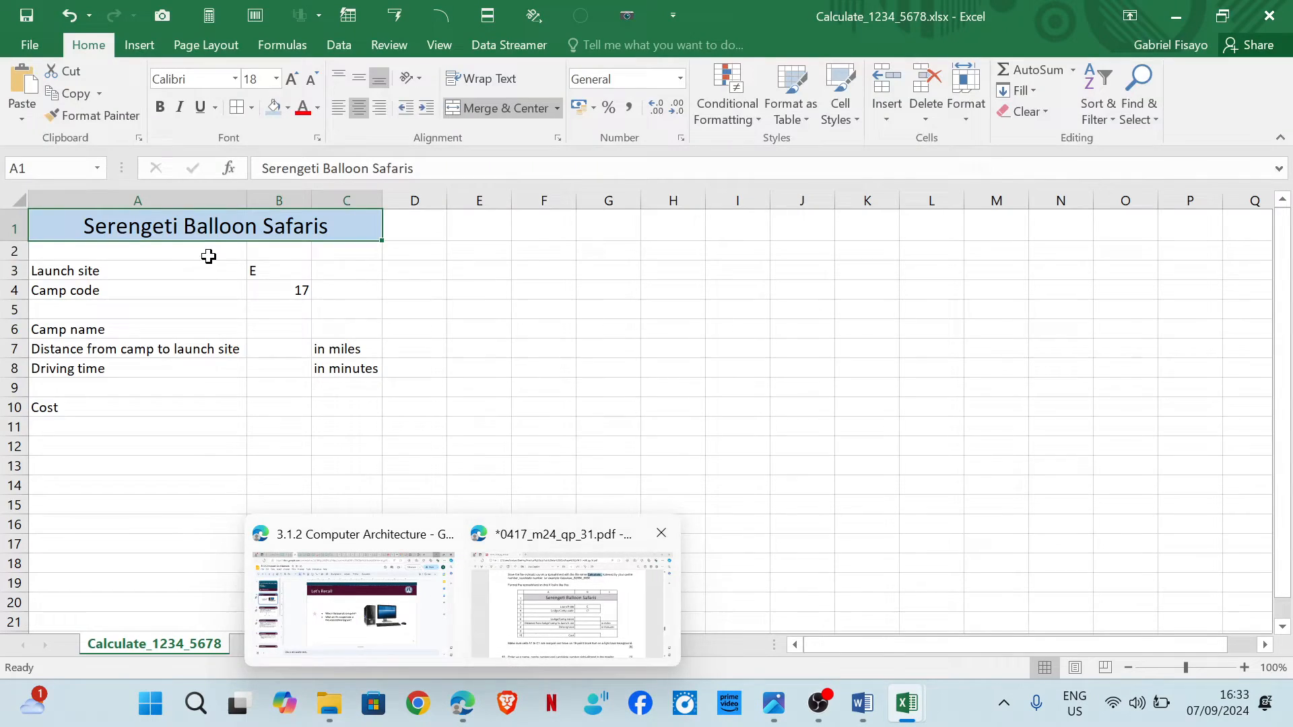
pyautogui.moveTo(162, 270); pyautogui.dragTo(290, 284)
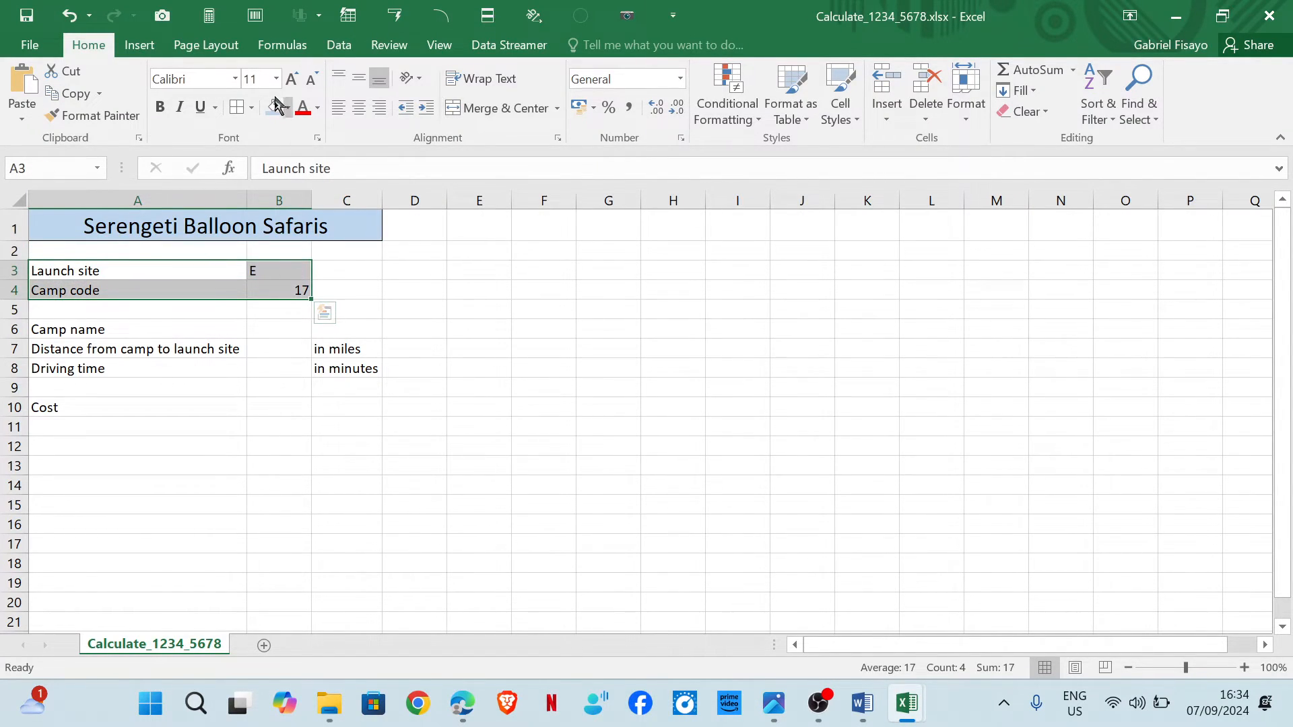
pyautogui.click(236, 107)
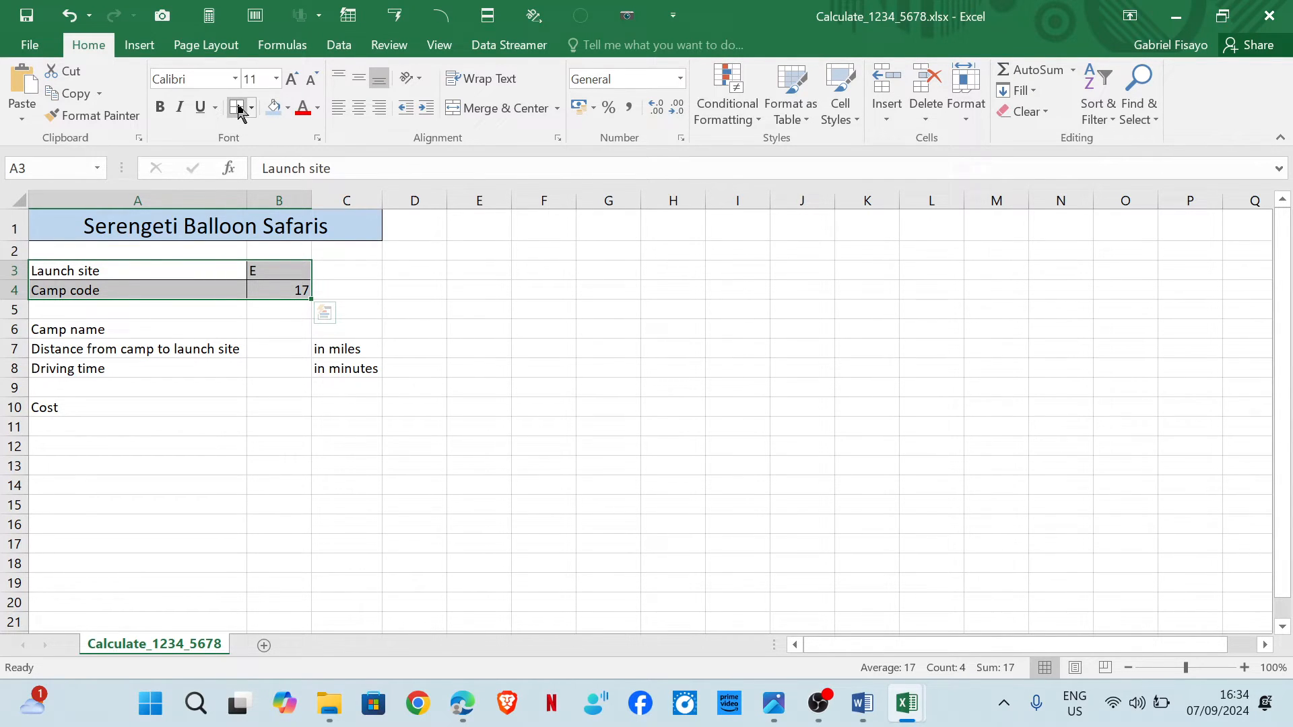
pyautogui.click(296, 446)
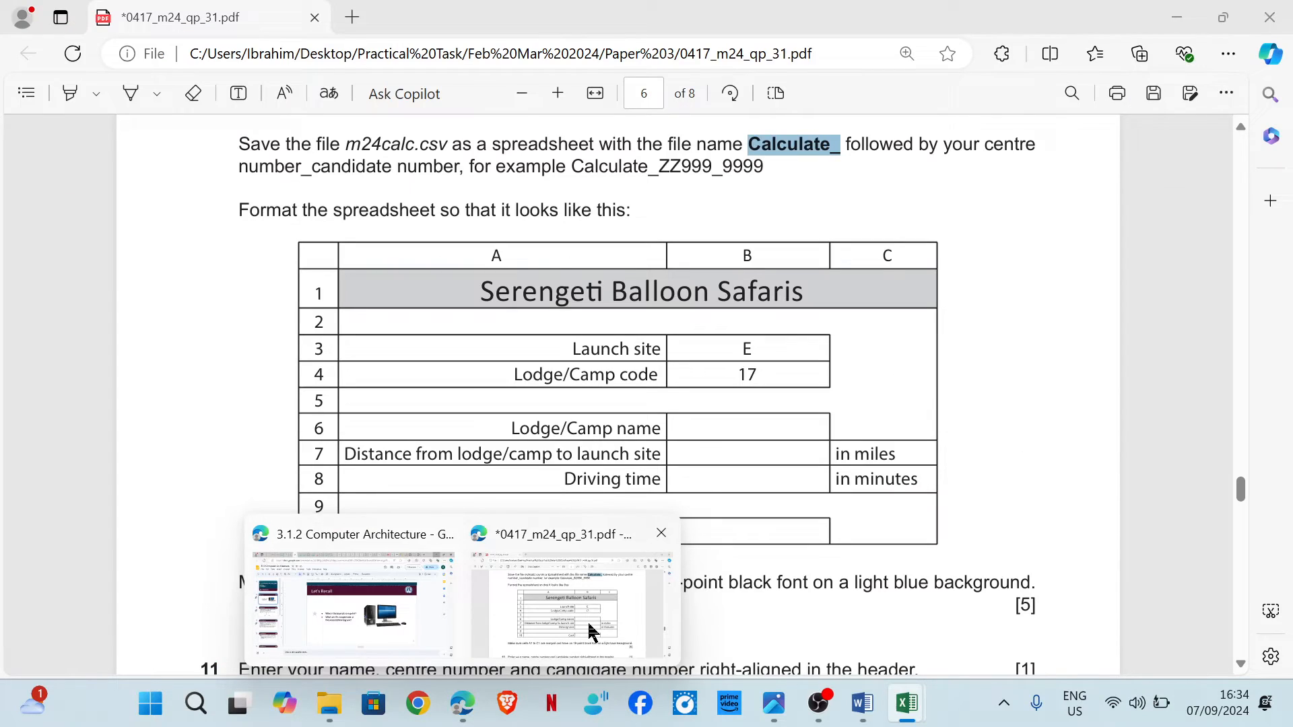
# Check the exam layout and apply all borders to cells A6 to B8.
pyautogui.click(591, 632)
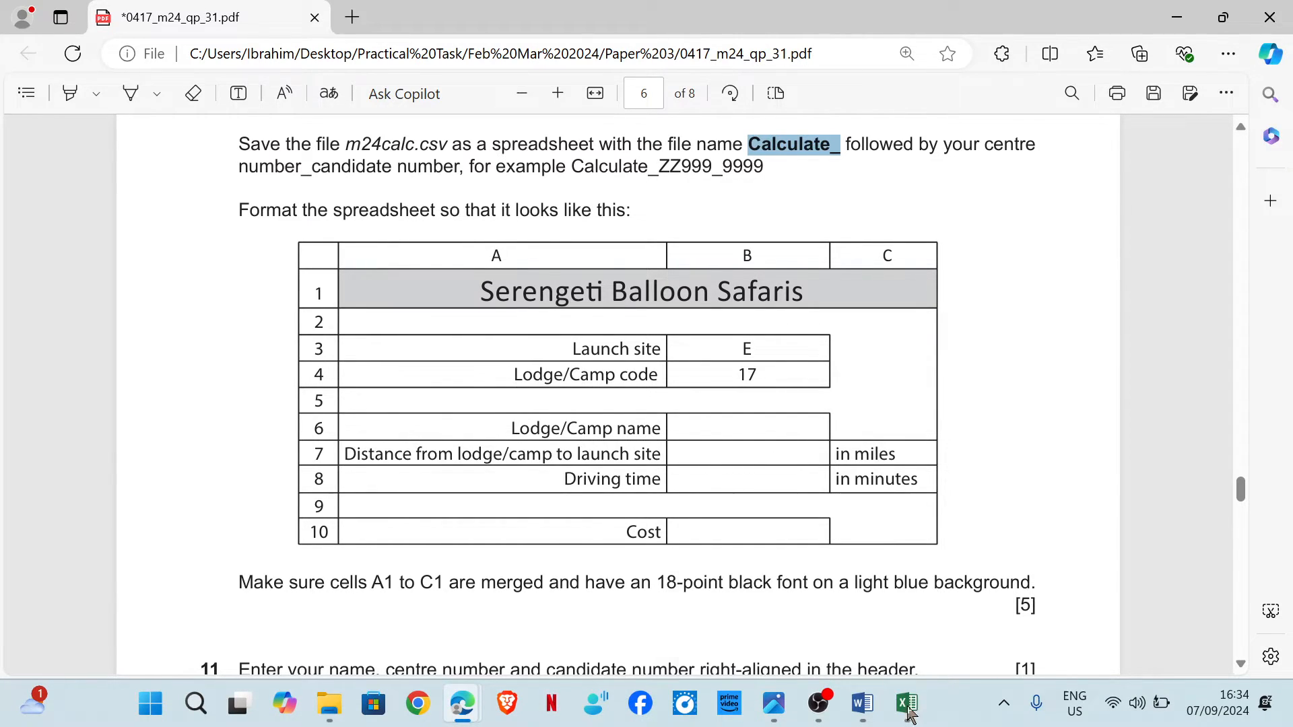
pyautogui.moveTo(911, 709)
pyautogui.click(976, 620)
pyautogui.moveTo(160, 325); pyautogui.dragTo(279, 360)
pyautogui.click(236, 107)
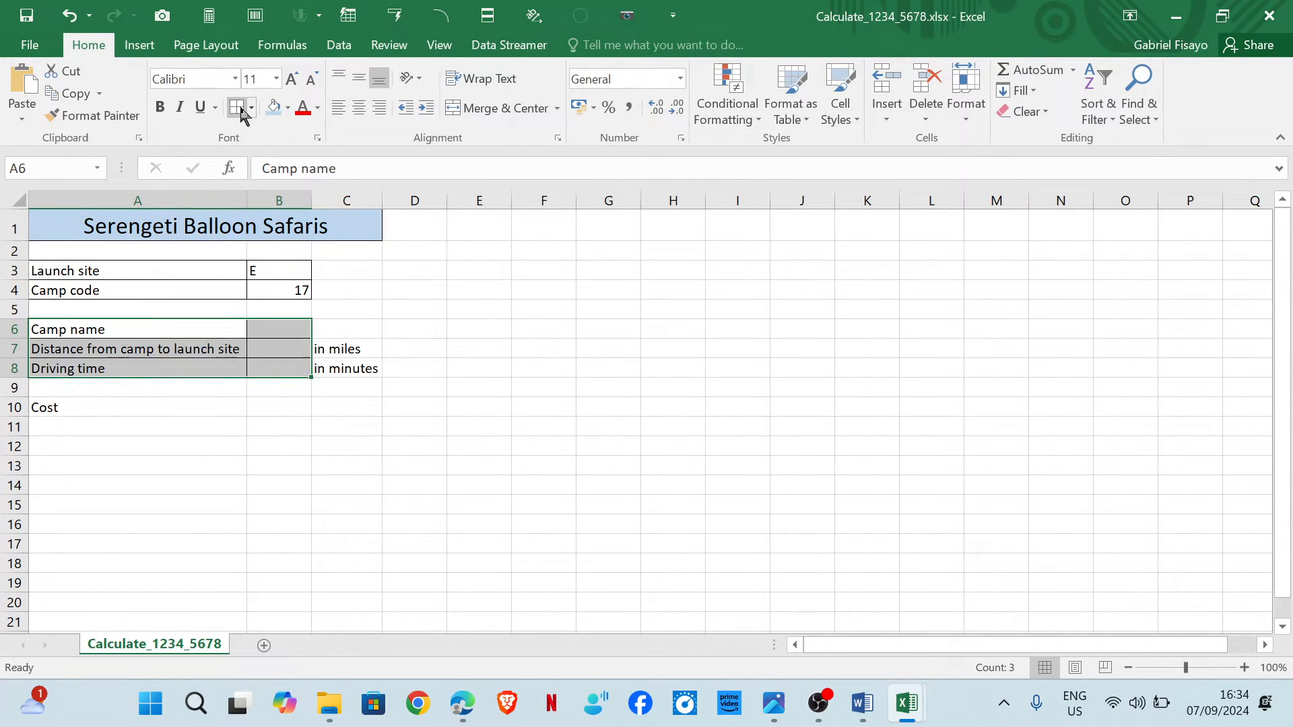
# Try bordering cells C6 to C8, then undo that border.
pyautogui.moveTo(341, 332); pyautogui.dragTo(344, 370)
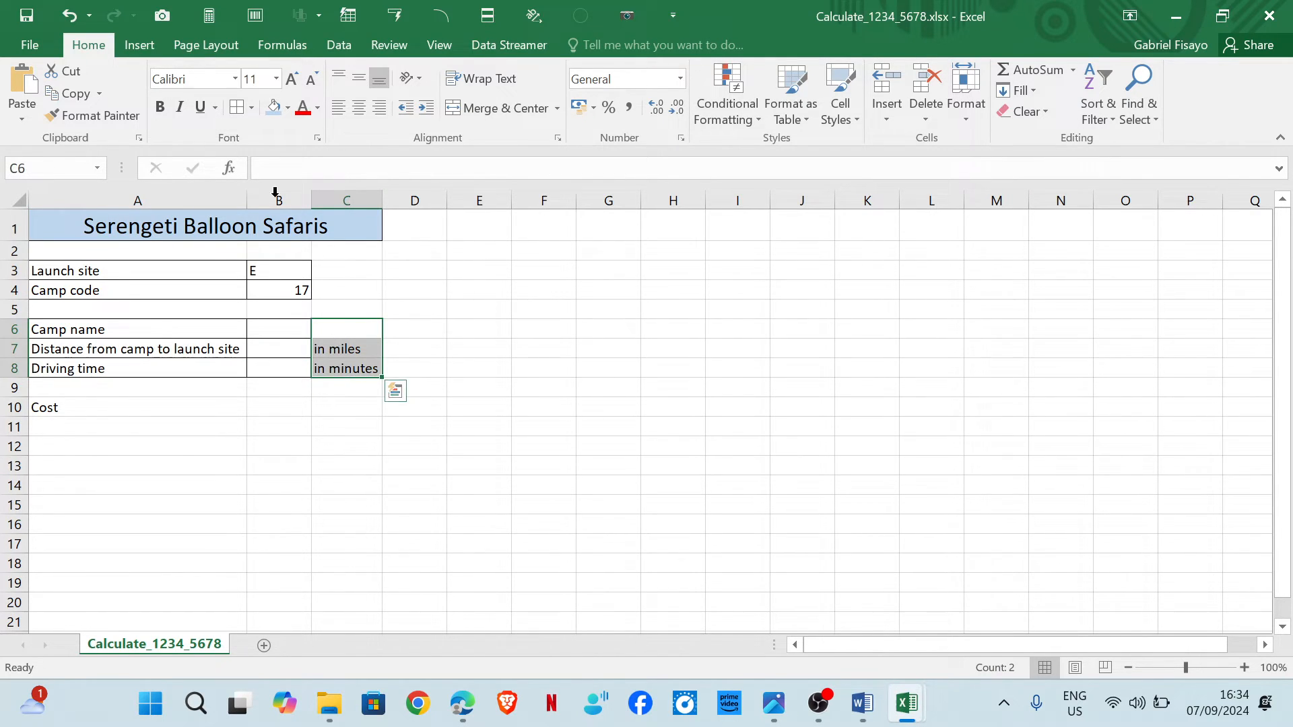
pyautogui.click(236, 107)
pyautogui.click(274, 427)
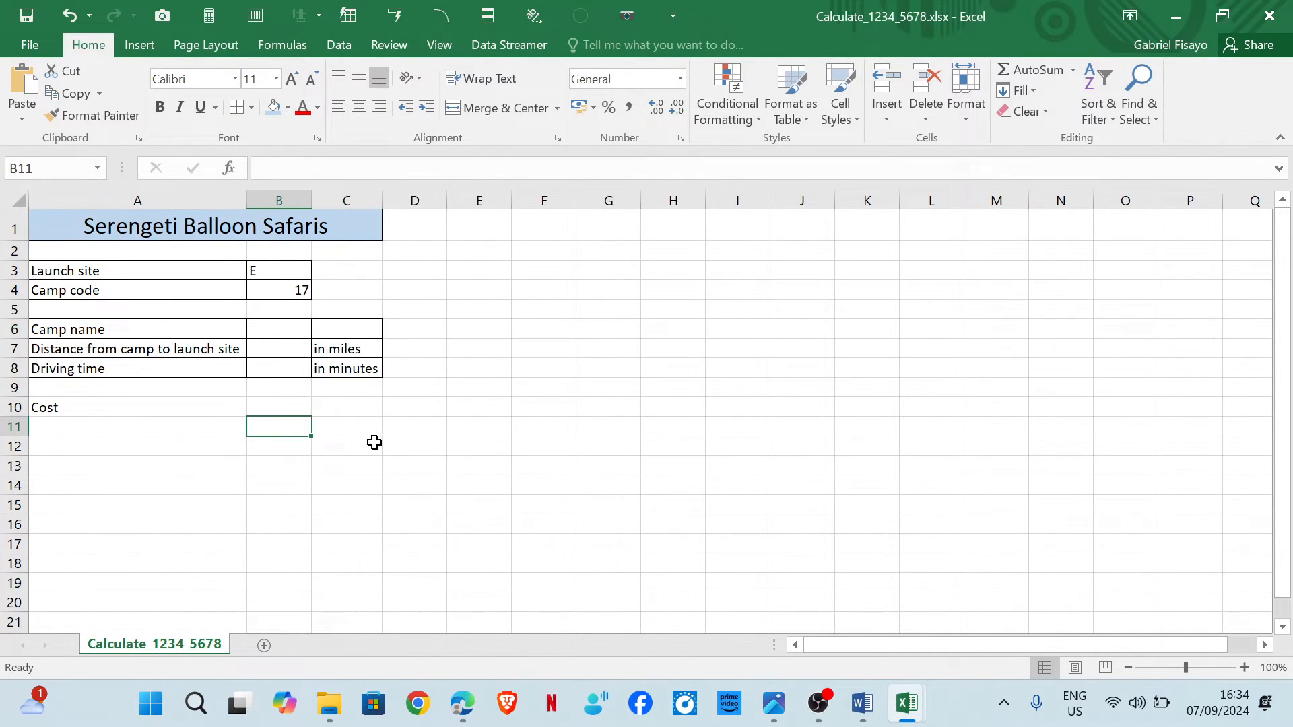
pyautogui.moveTo(463, 704)
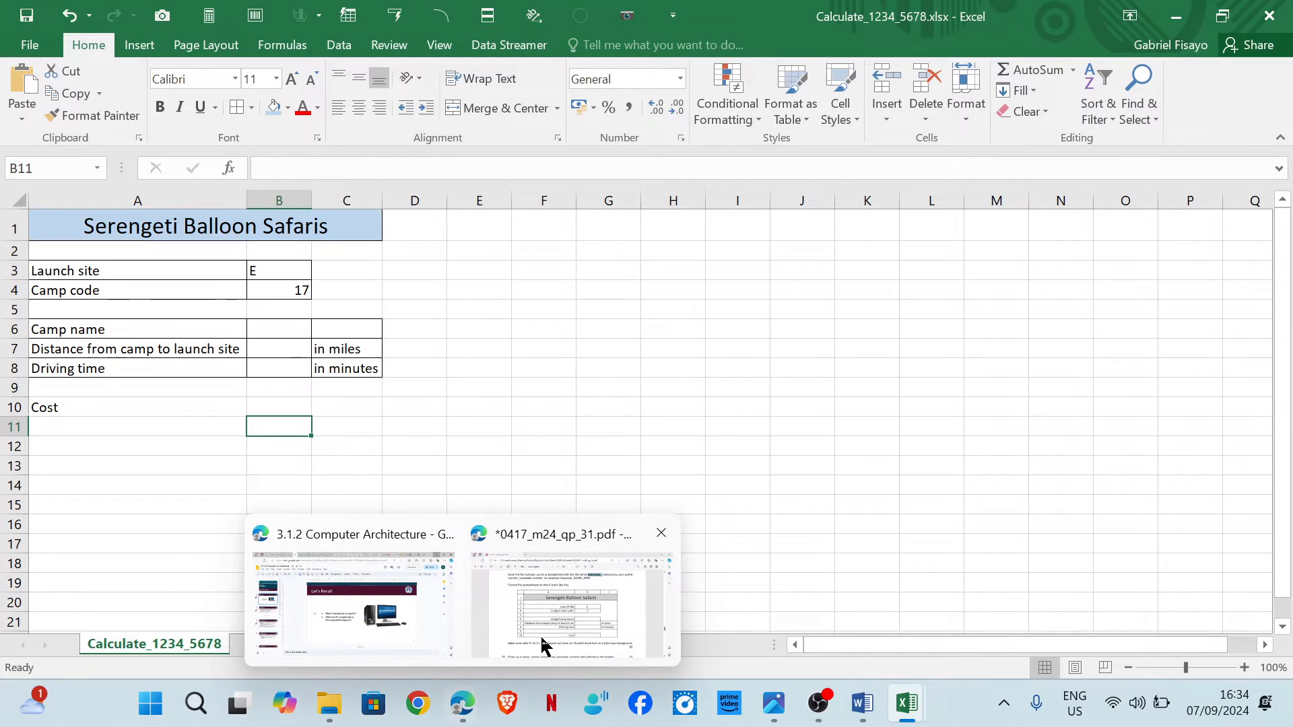
pyautogui.moveTo(542, 644)
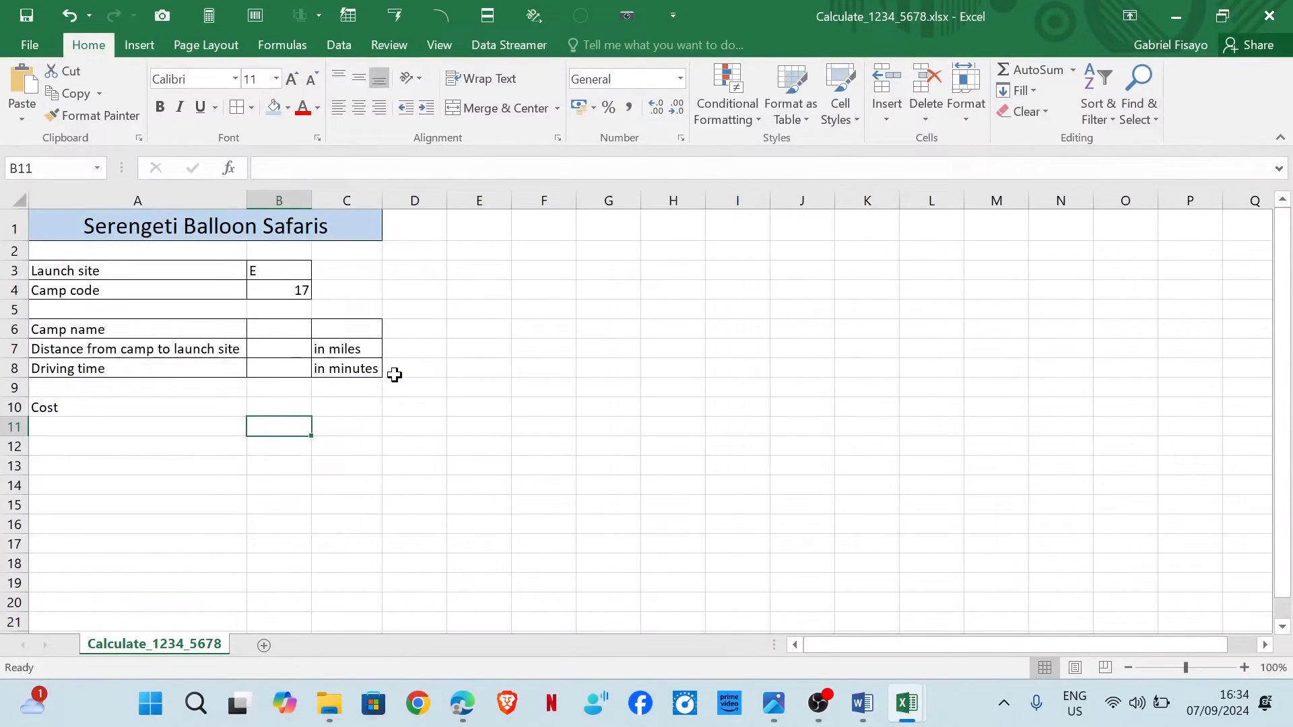
pyautogui.hotkey('ctrl', 'z')
pyautogui.click(420, 285)
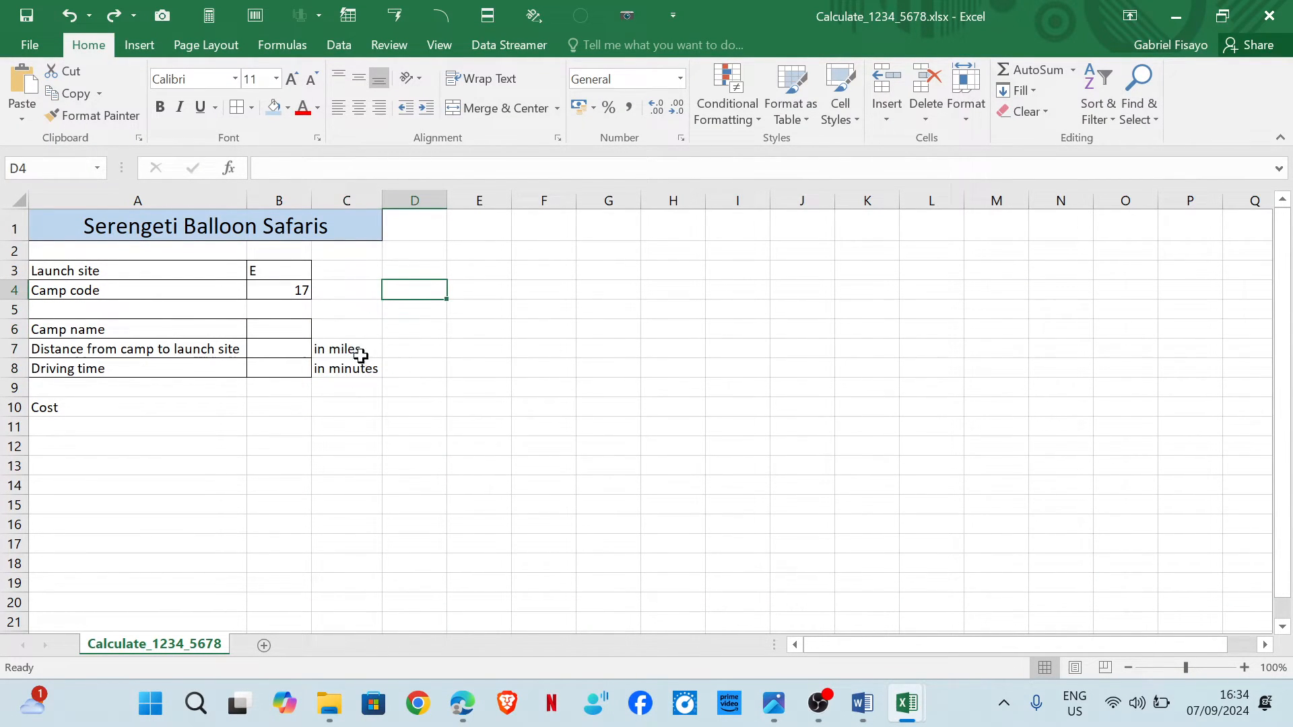
# Apply all borders to the units cells C7 and C8.
pyautogui.moveTo(351, 348); pyautogui.dragTo(358, 367)
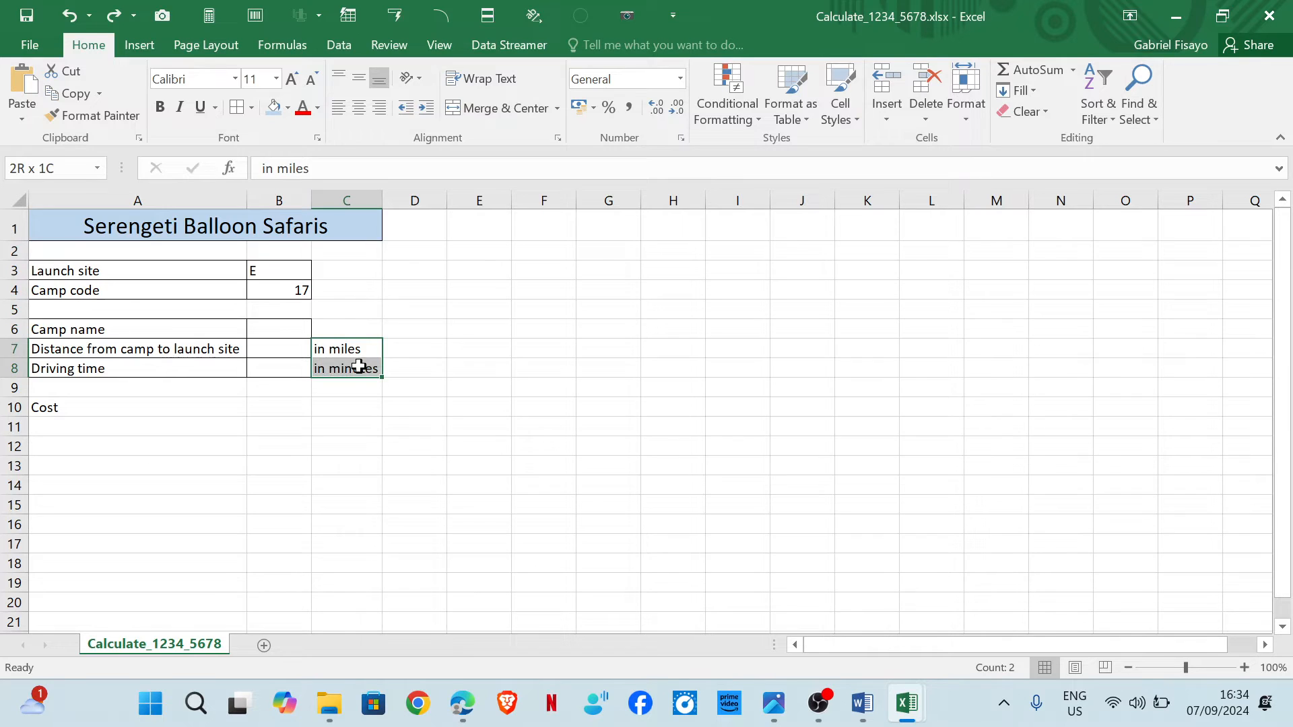
pyautogui.click(236, 109)
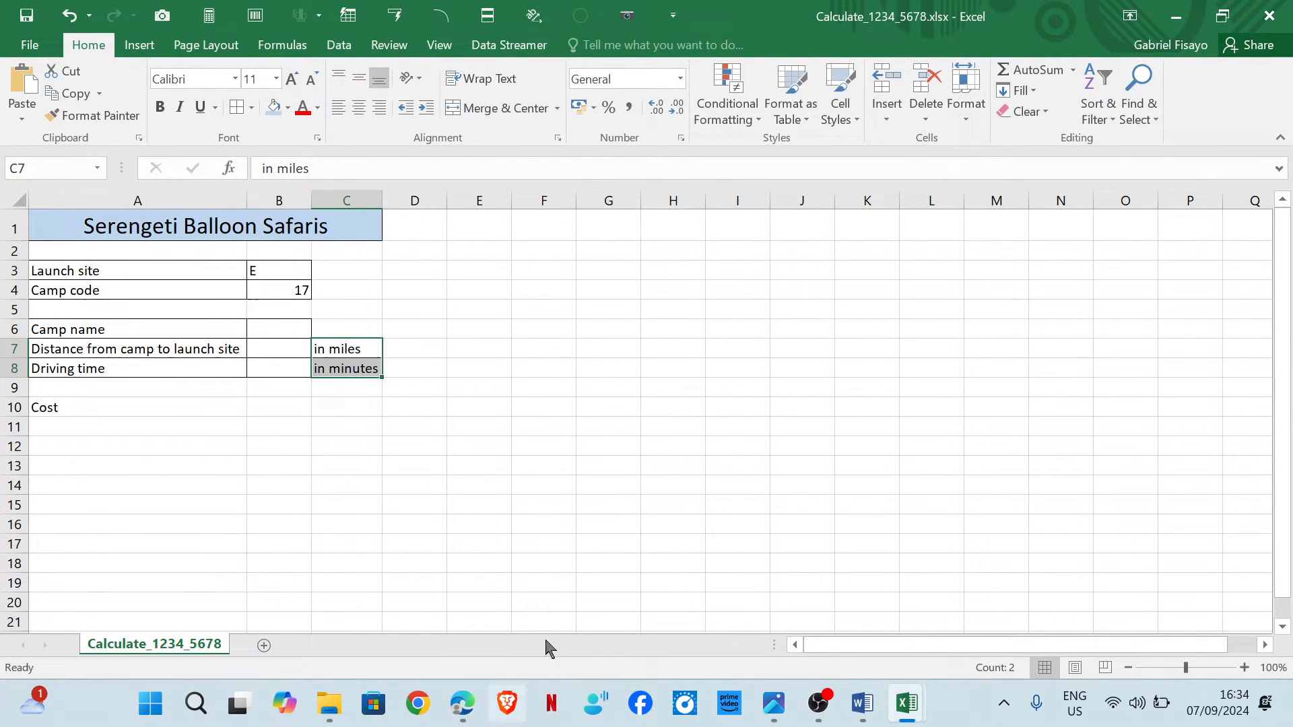
pyautogui.moveTo(463, 700)
pyautogui.click(577, 629)
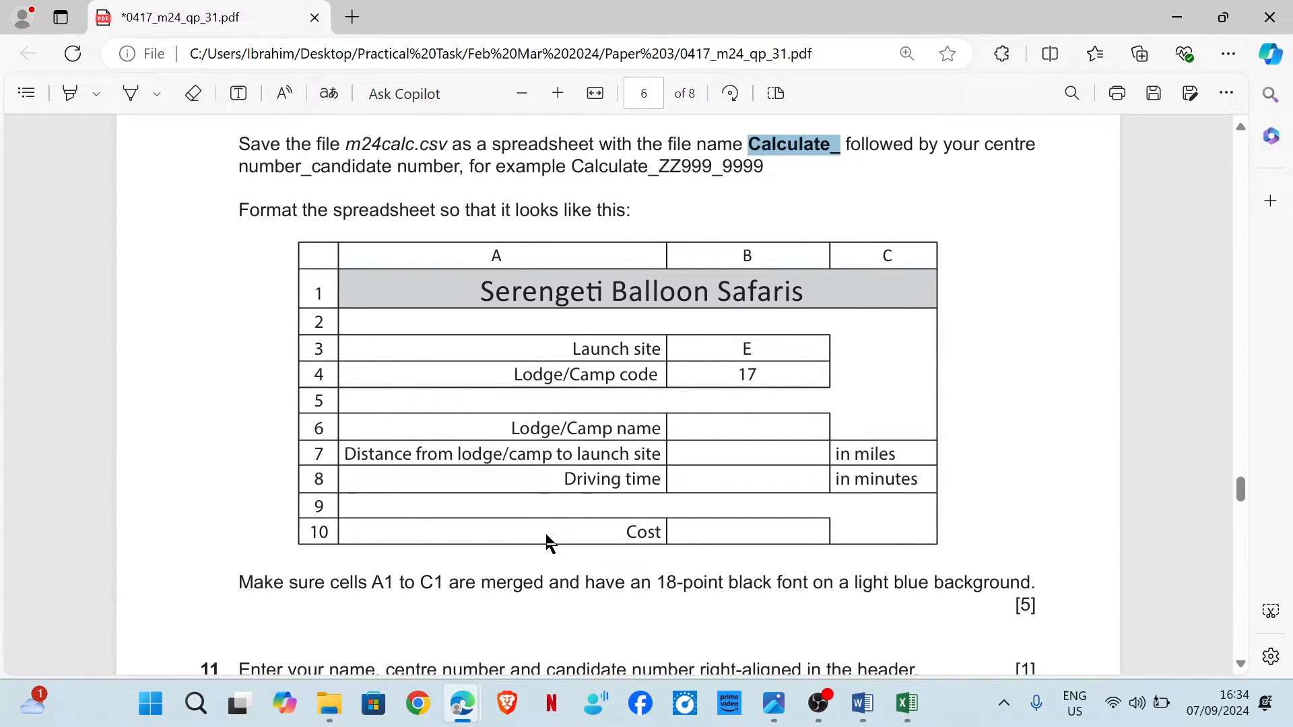
# Apply all borders to the Cost row cells A10 and B10.
pyautogui.moveTo(907, 704)
pyautogui.click(939, 623)
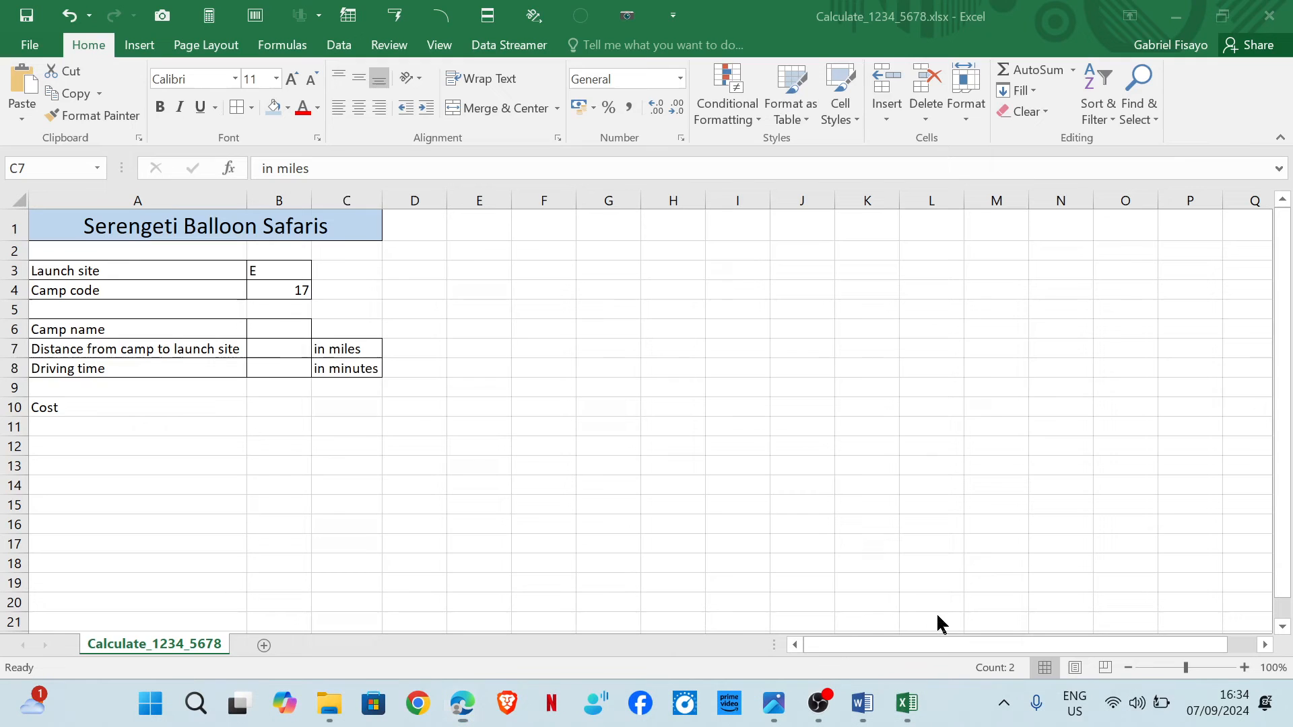
pyautogui.moveTo(155, 409); pyautogui.dragTo(268, 404)
pyautogui.click(243, 111)
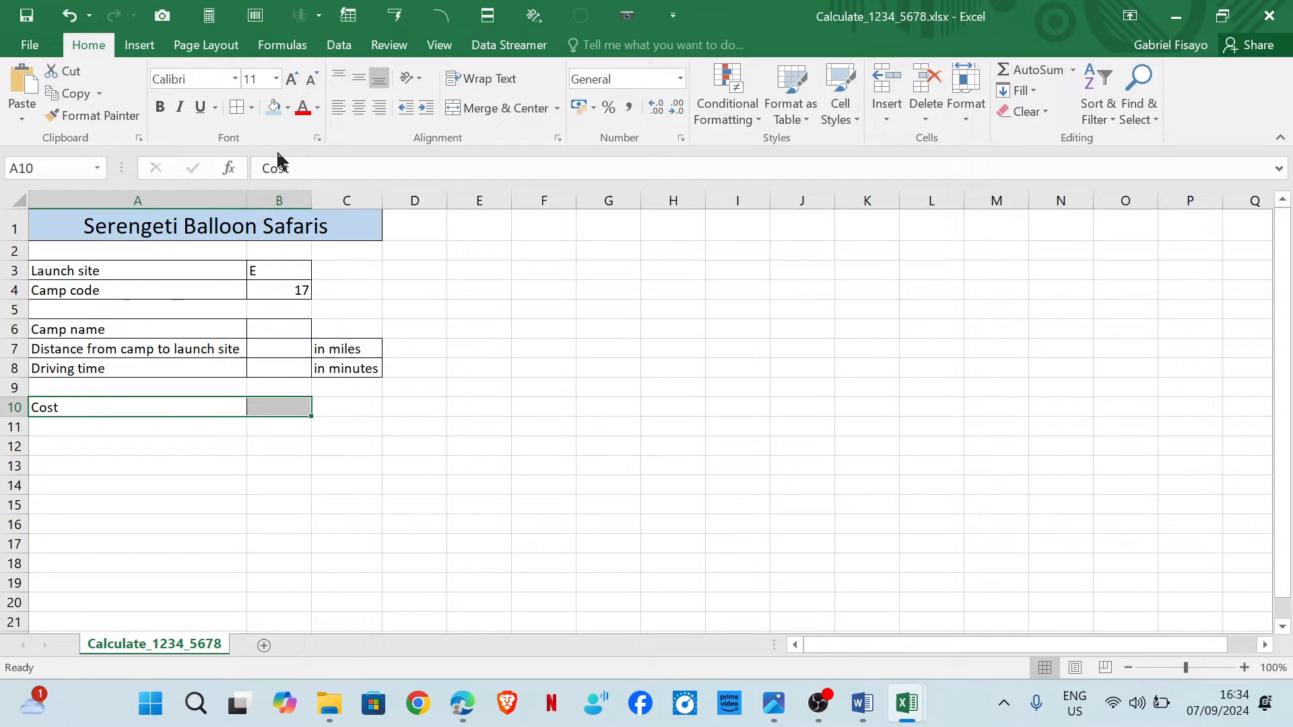
pyautogui.click(609, 451)
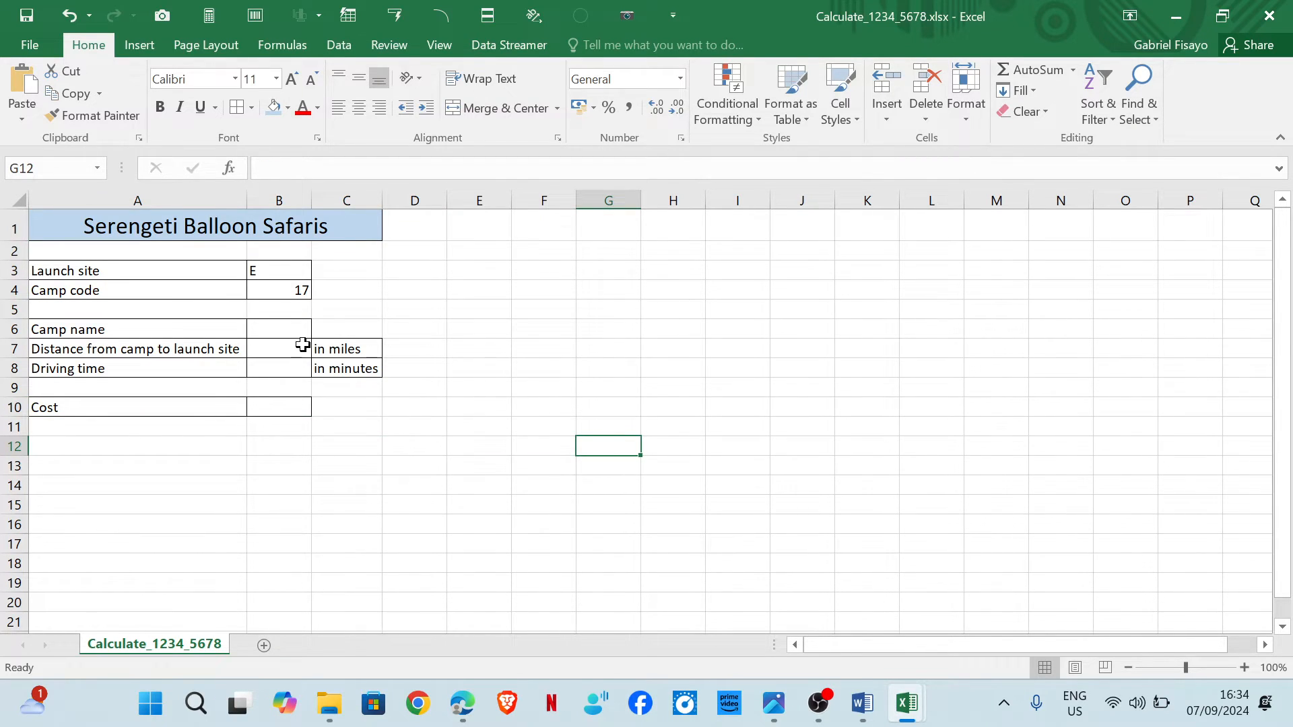
# Preview the worksheet's print layout and return to the sheet.
pyautogui.click(30, 46)
pyautogui.click(69, 248)
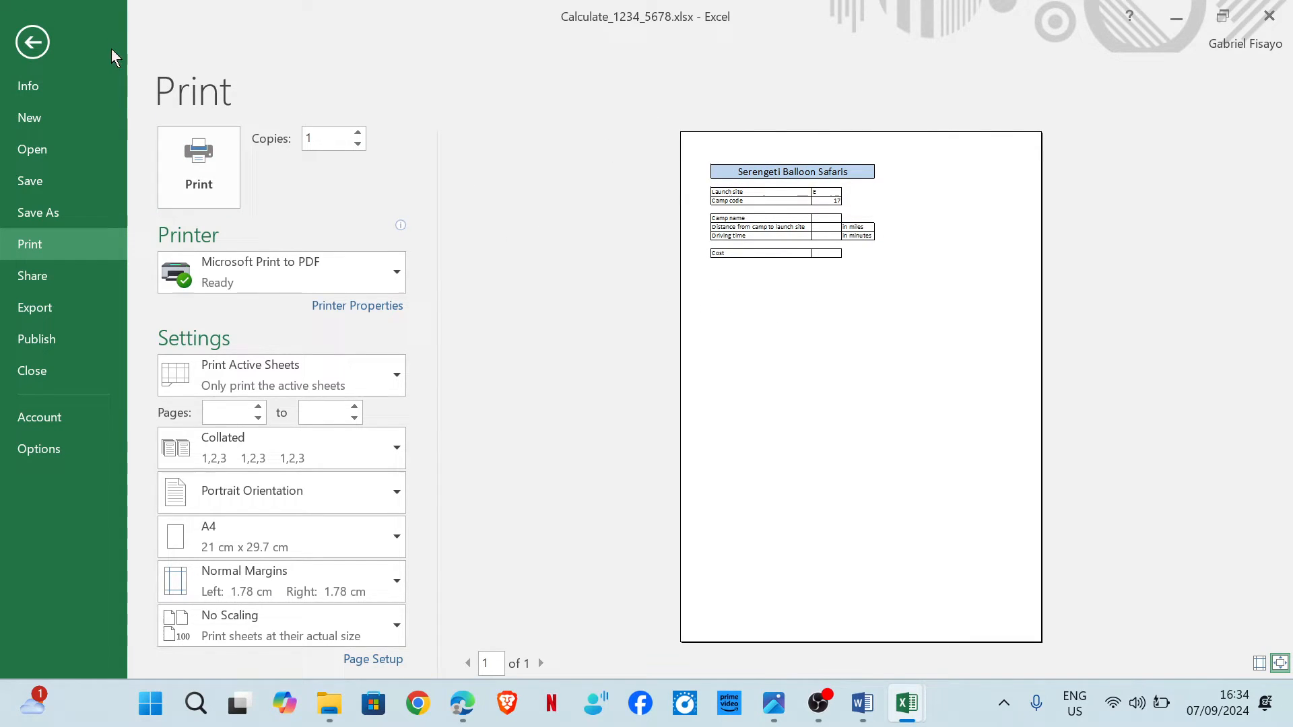
pyautogui.click(20, 52)
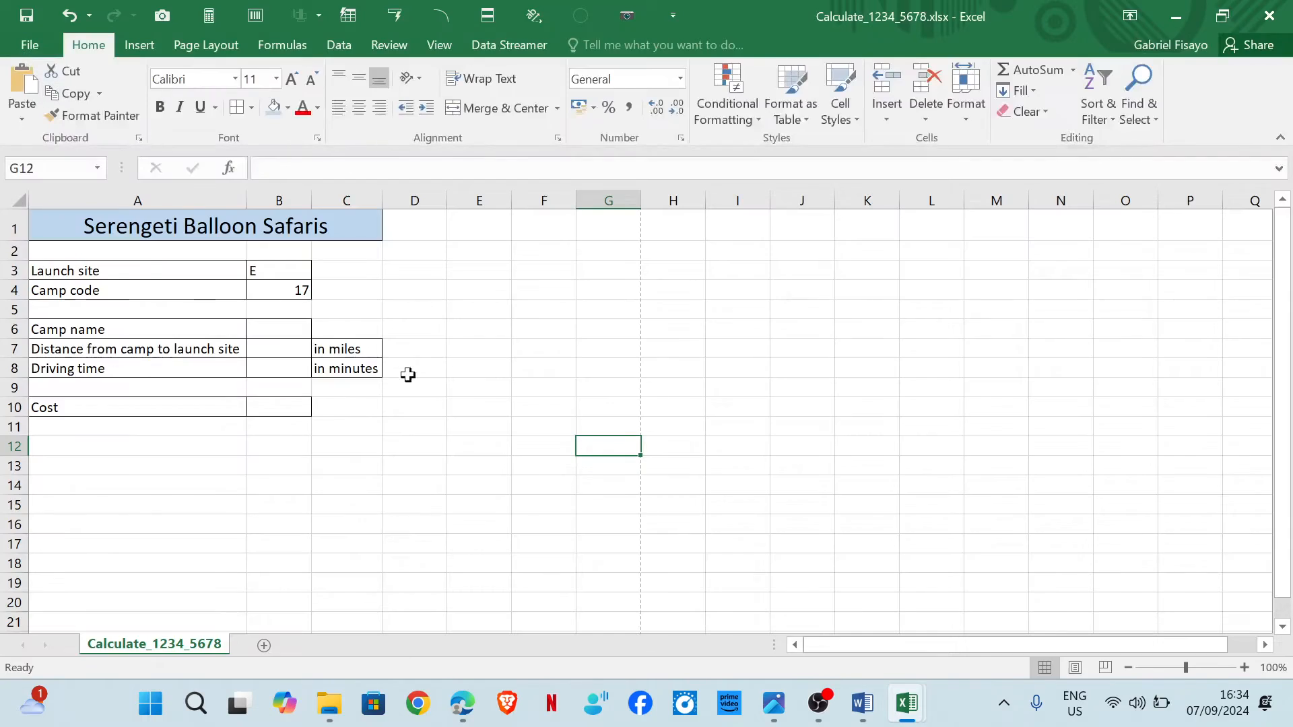
# Centre-align the launch site and camp code values in cells B3 and B4.
pyautogui.moveTo(462, 703)
pyautogui.click(572, 593)
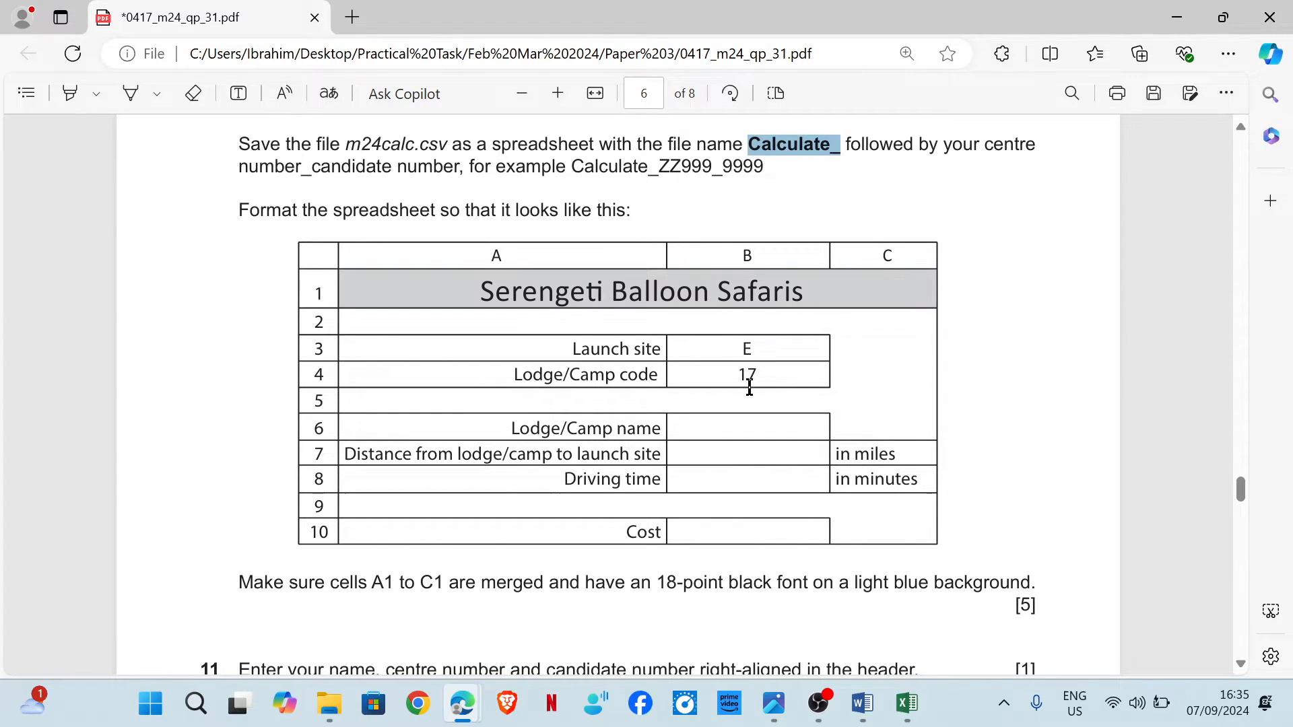
pyautogui.moveTo(906, 703)
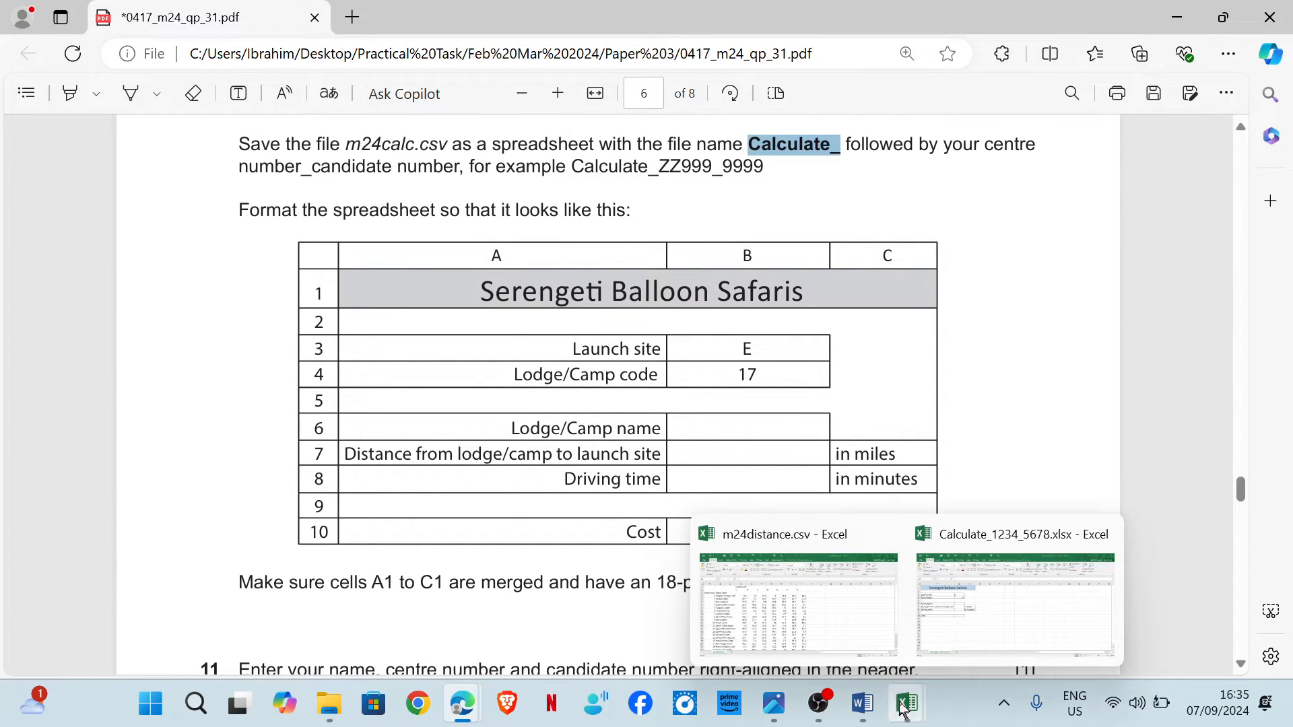
pyautogui.click(991, 620)
pyautogui.moveTo(289, 268); pyautogui.dragTo(295, 290)
pyautogui.click(359, 114)
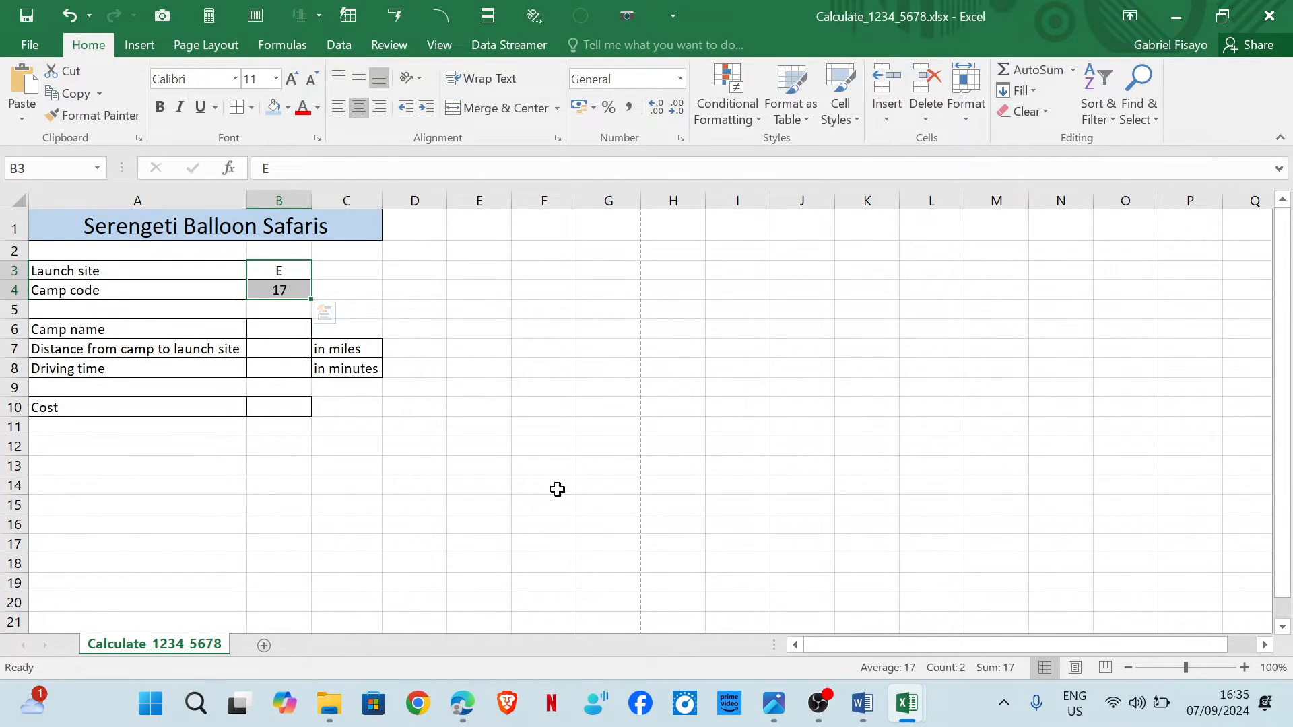
pyautogui.moveTo(446, 722)
pyautogui.click(566, 619)
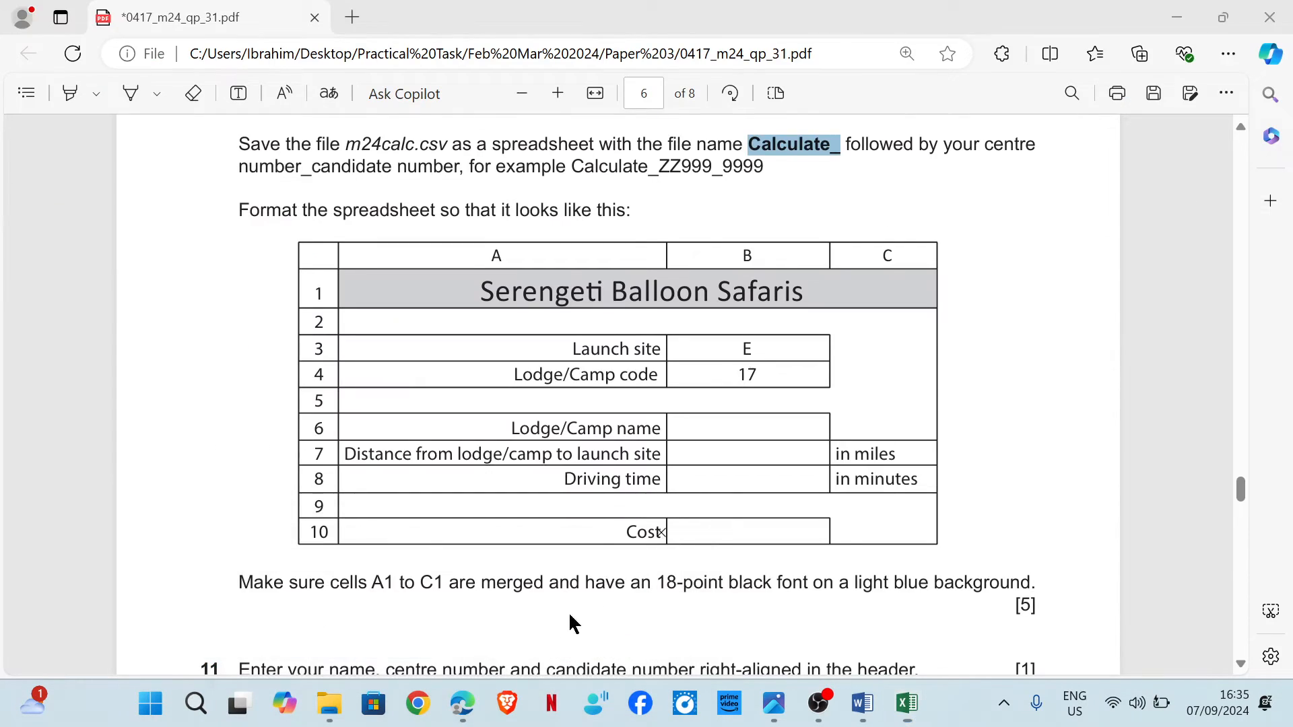
# Right-align the row labels in cells A3 to A10.
pyautogui.moveTo(597, 346); pyautogui.dragTo(648, 533)
pyautogui.moveTo(906, 703)
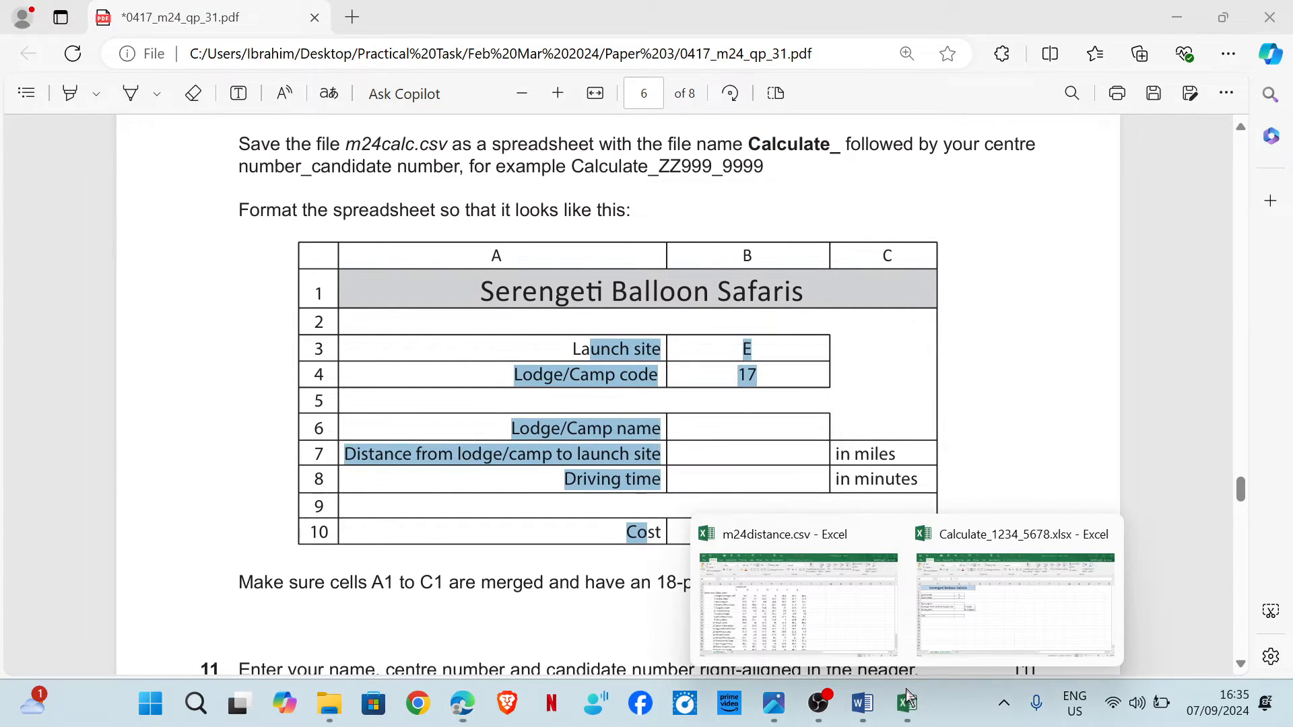
pyautogui.click(968, 616)
pyautogui.moveTo(178, 270); pyautogui.dragTo(189, 404)
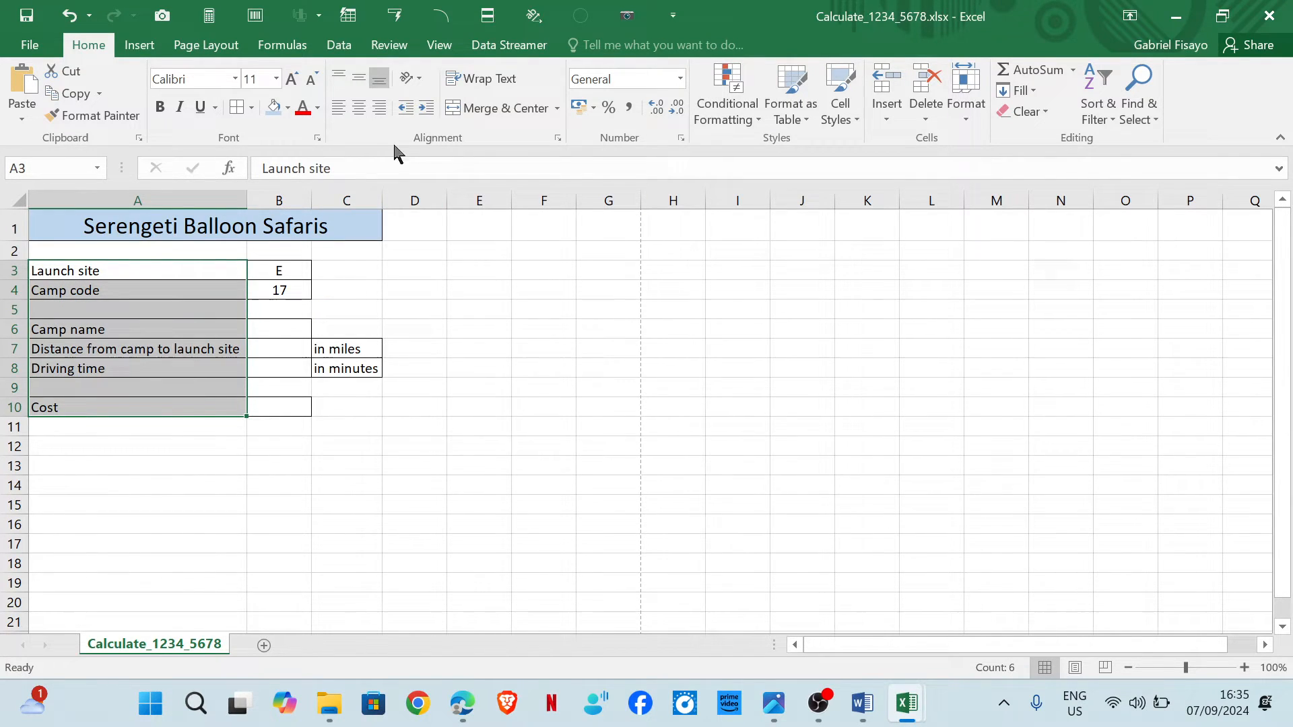
pyautogui.click(379, 108)
pyautogui.click(479, 329)
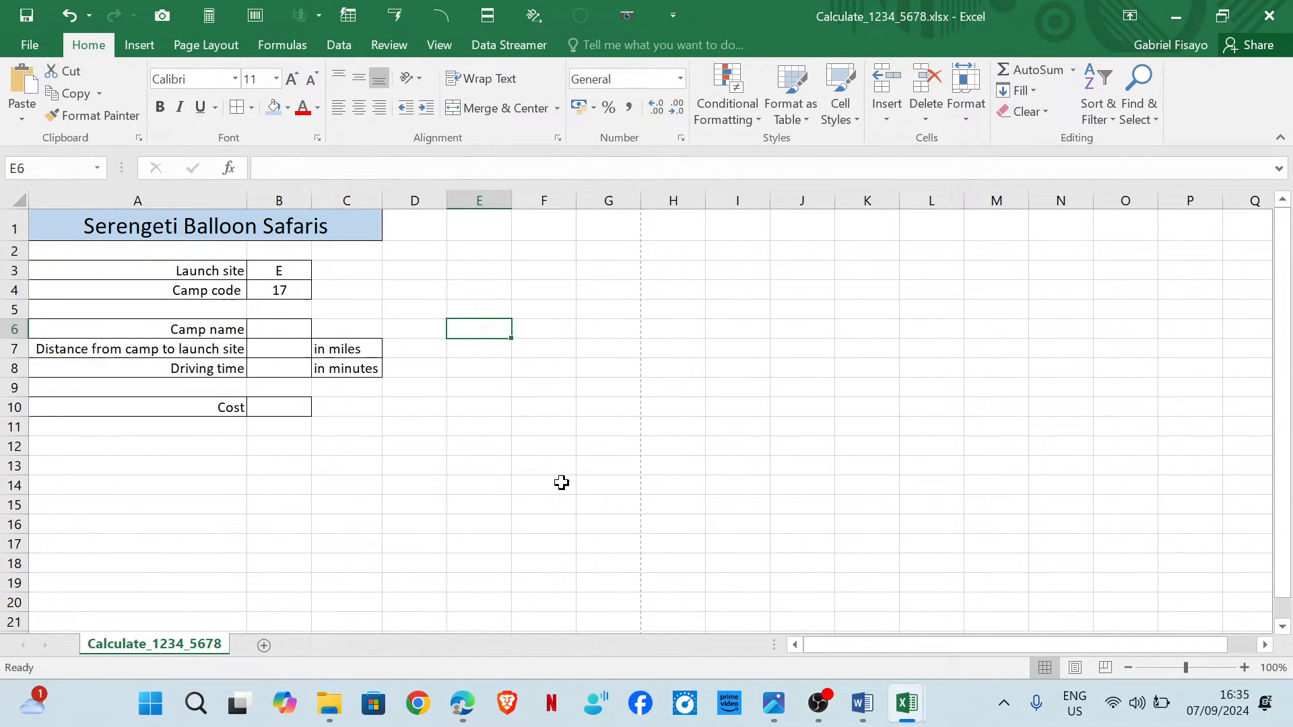
# Enter the candidate's name, centre number and candidate number in the right section of the page header.
pyautogui.moveTo(462, 703)
pyautogui.moveTo(586, 621)
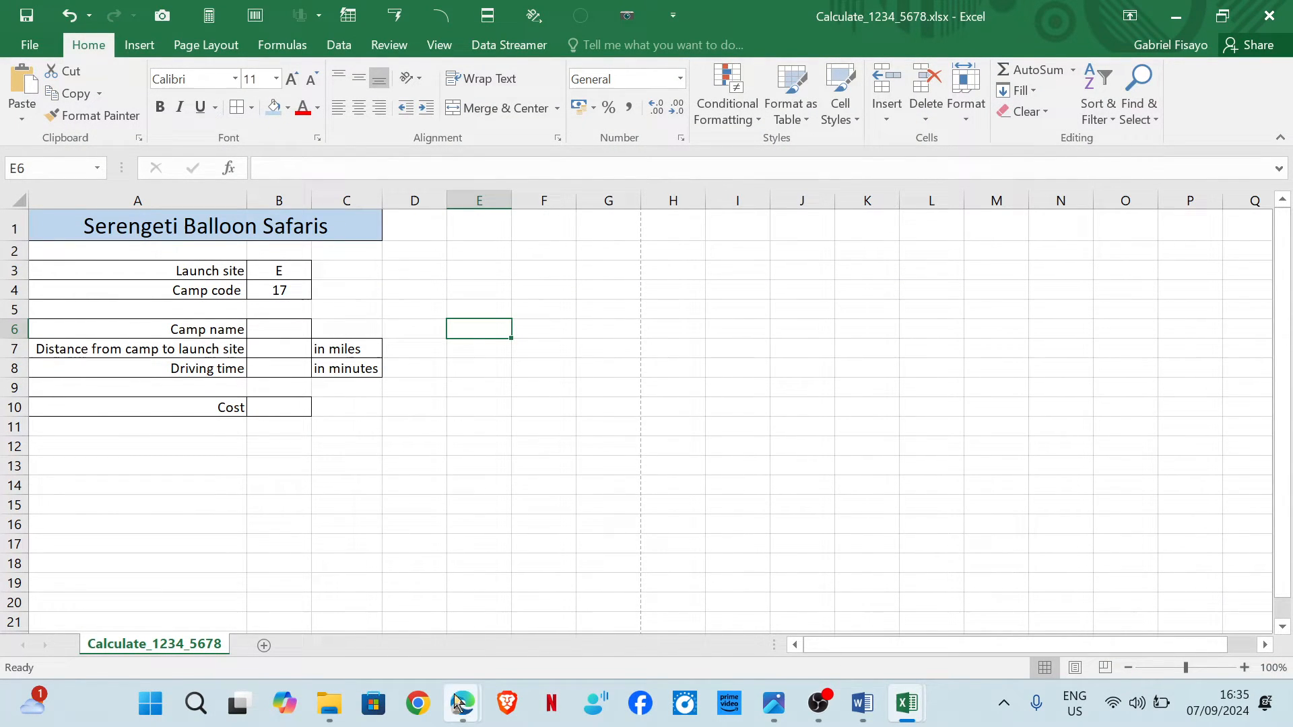
pyautogui.click(579, 613)
pyautogui.scroll(-5, 514, 485)
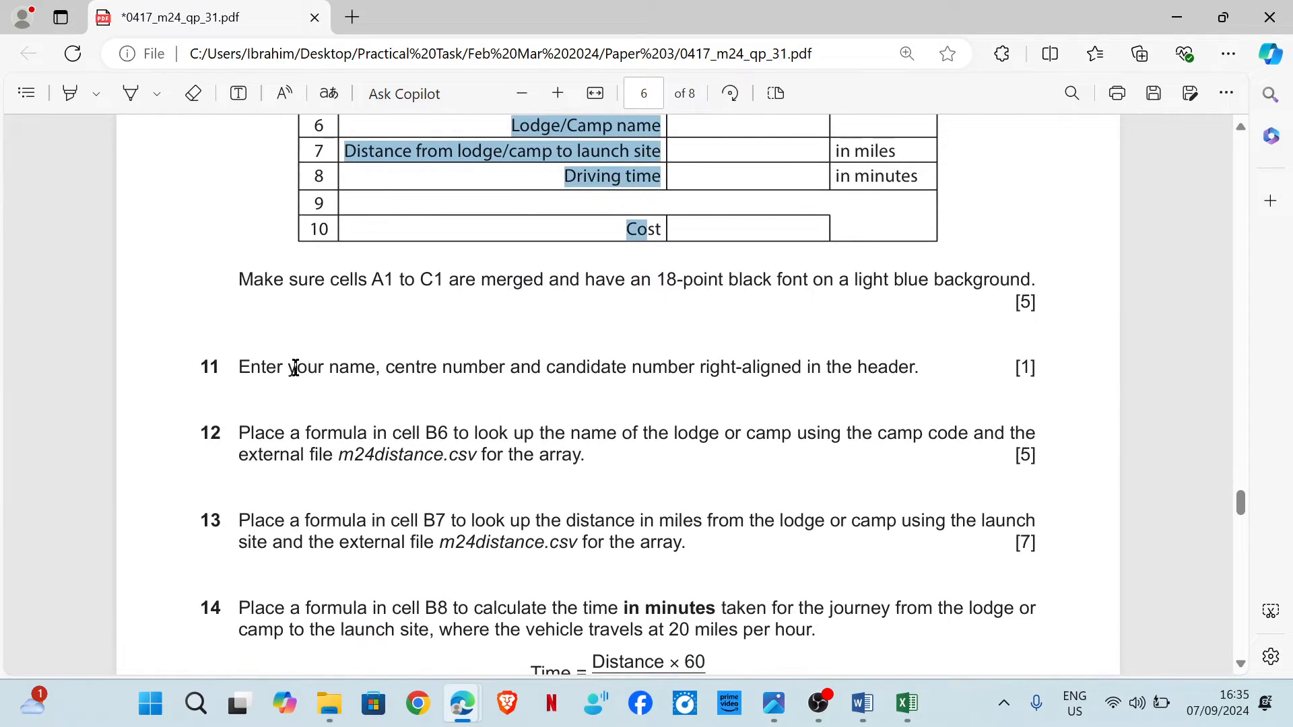
pyautogui.scroll(-2, 515, 353)
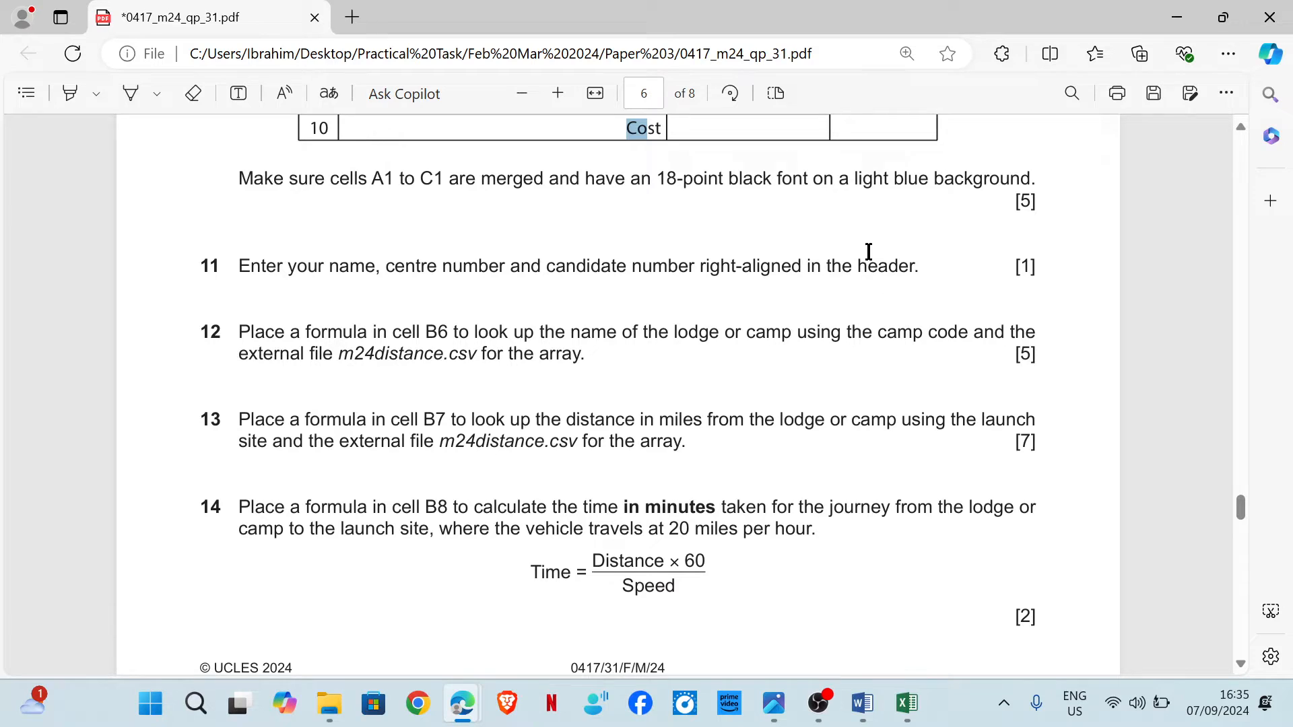
pyautogui.moveTo(908, 703)
pyautogui.click(936, 637)
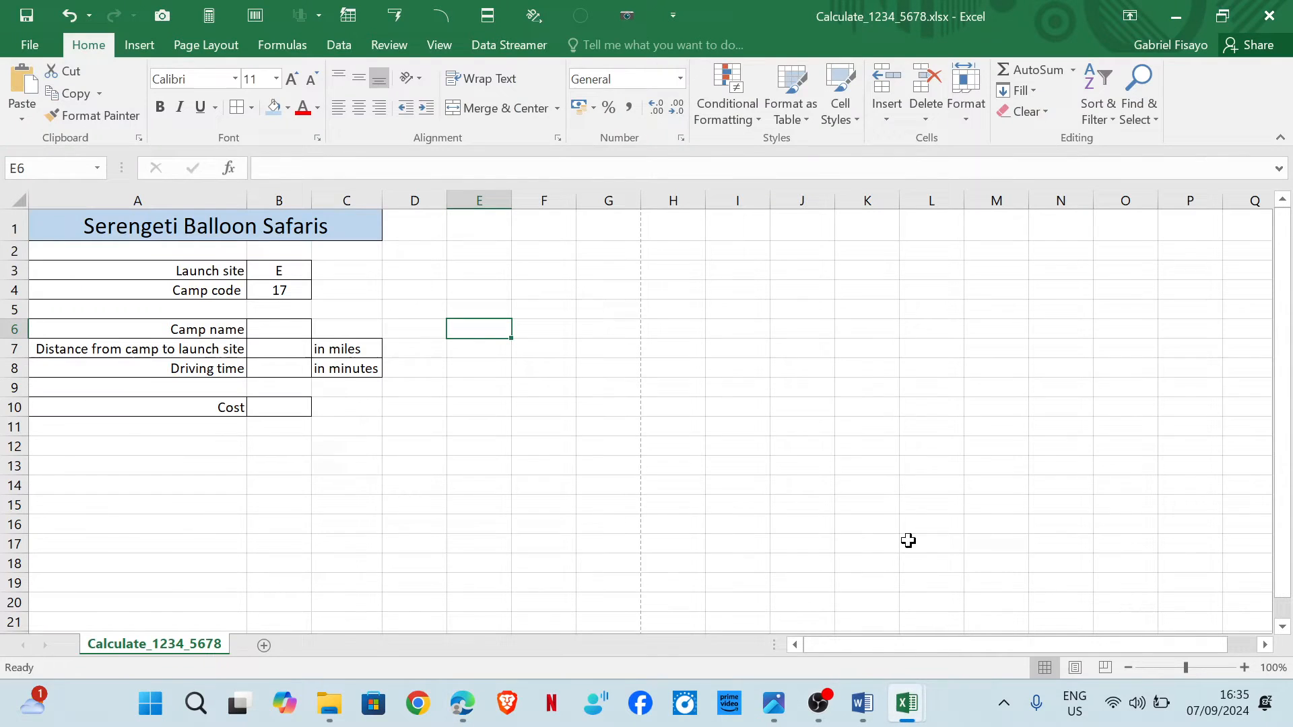
pyautogui.click(1077, 668)
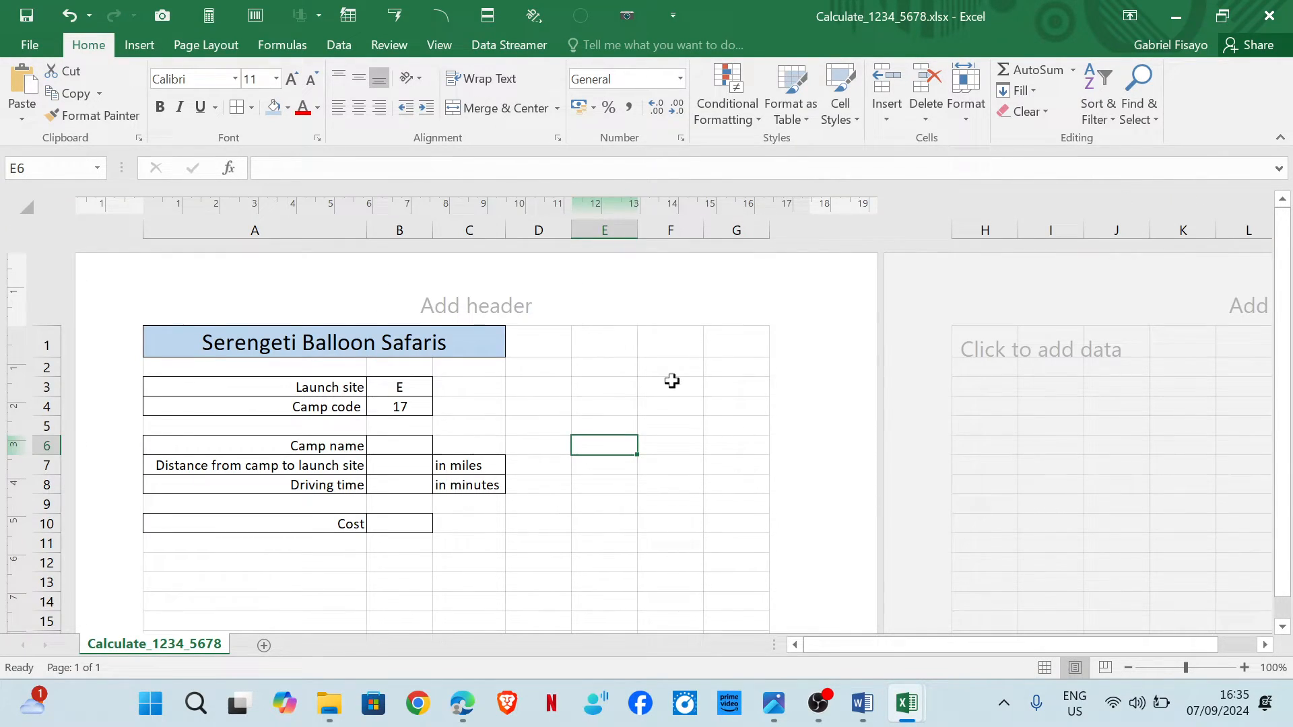
pyautogui.click(766, 302)
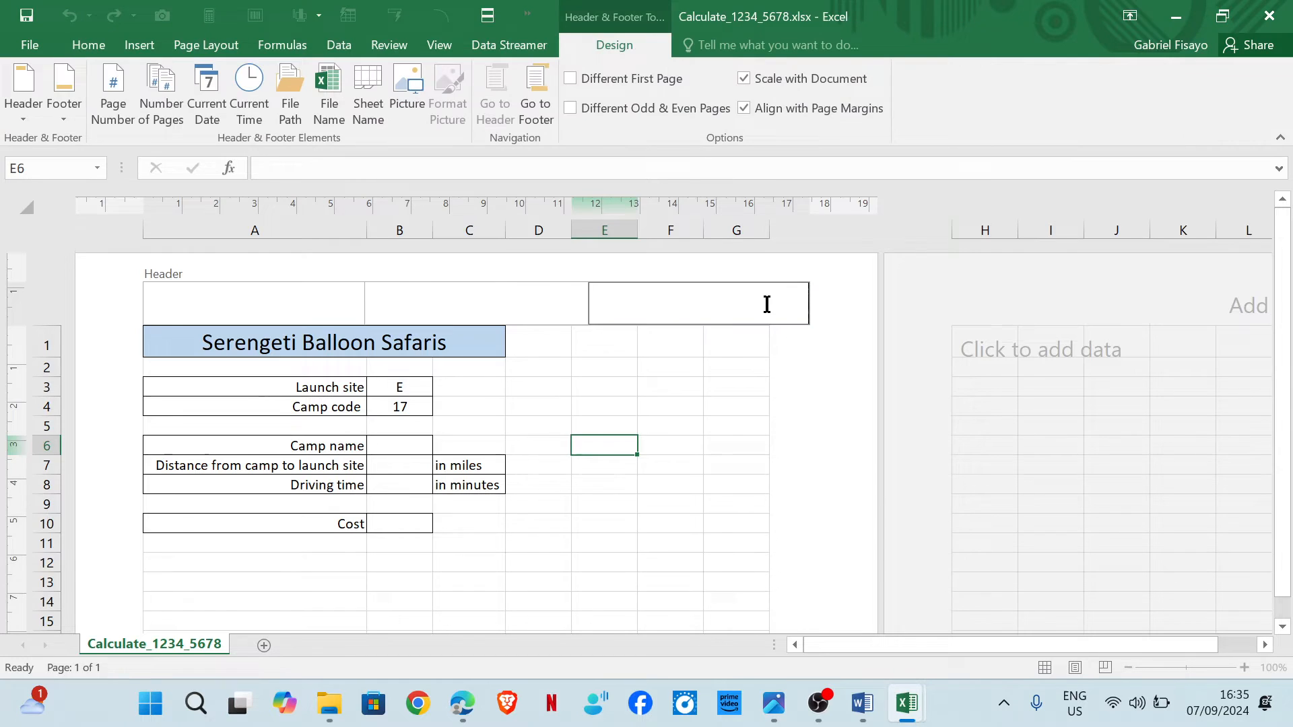
pyautogui.write('Rebecca, 1234, 5678')
pyautogui.click(737, 363)
pyautogui.click(1045, 668)
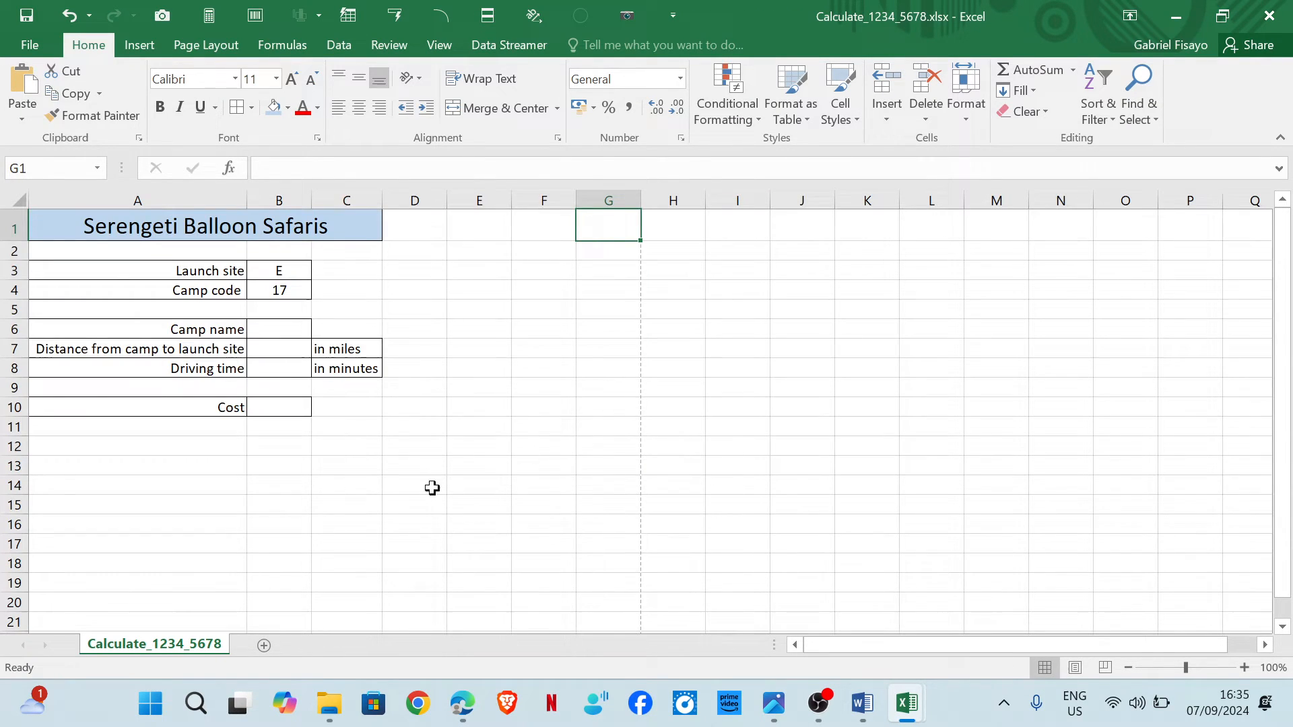
# Annotate task 12 in the question paper by underlining B6, camp code and m24distance.csv.
pyautogui.moveTo(462, 703)
pyautogui.click(554, 606)
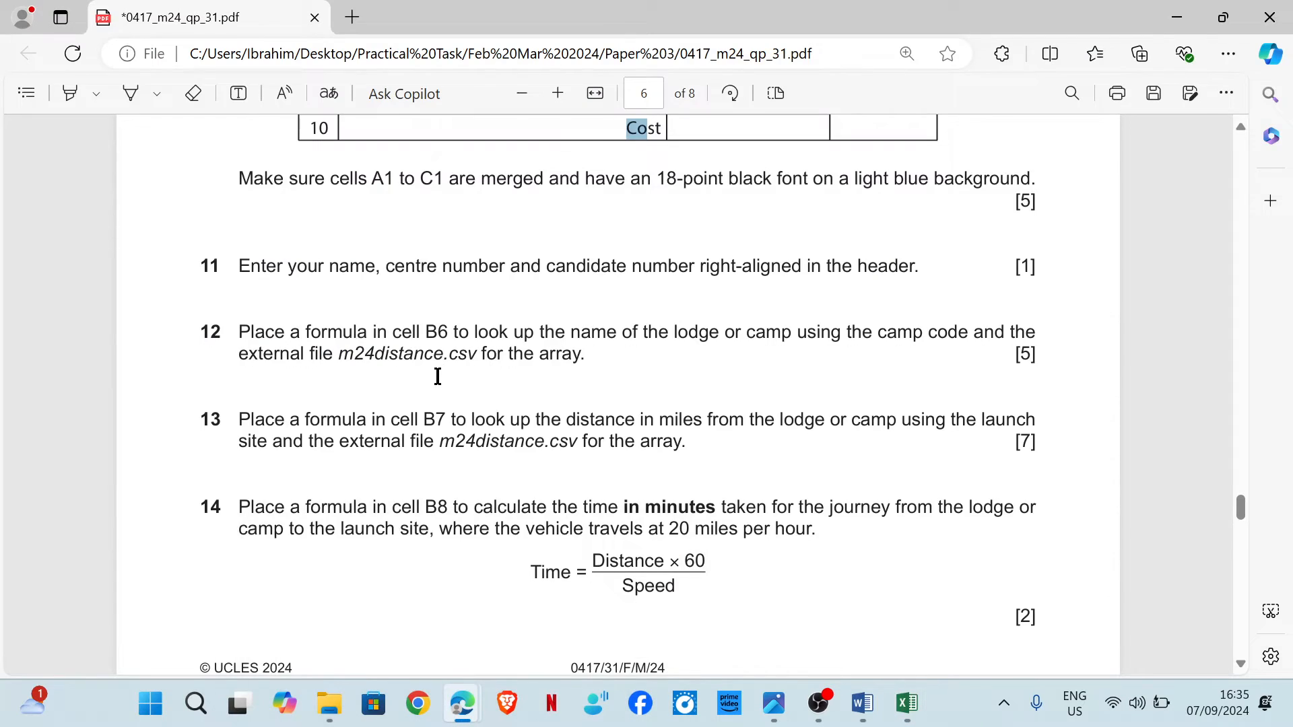
pyautogui.scroll(-2, 347, 291)
pyautogui.click(131, 93)
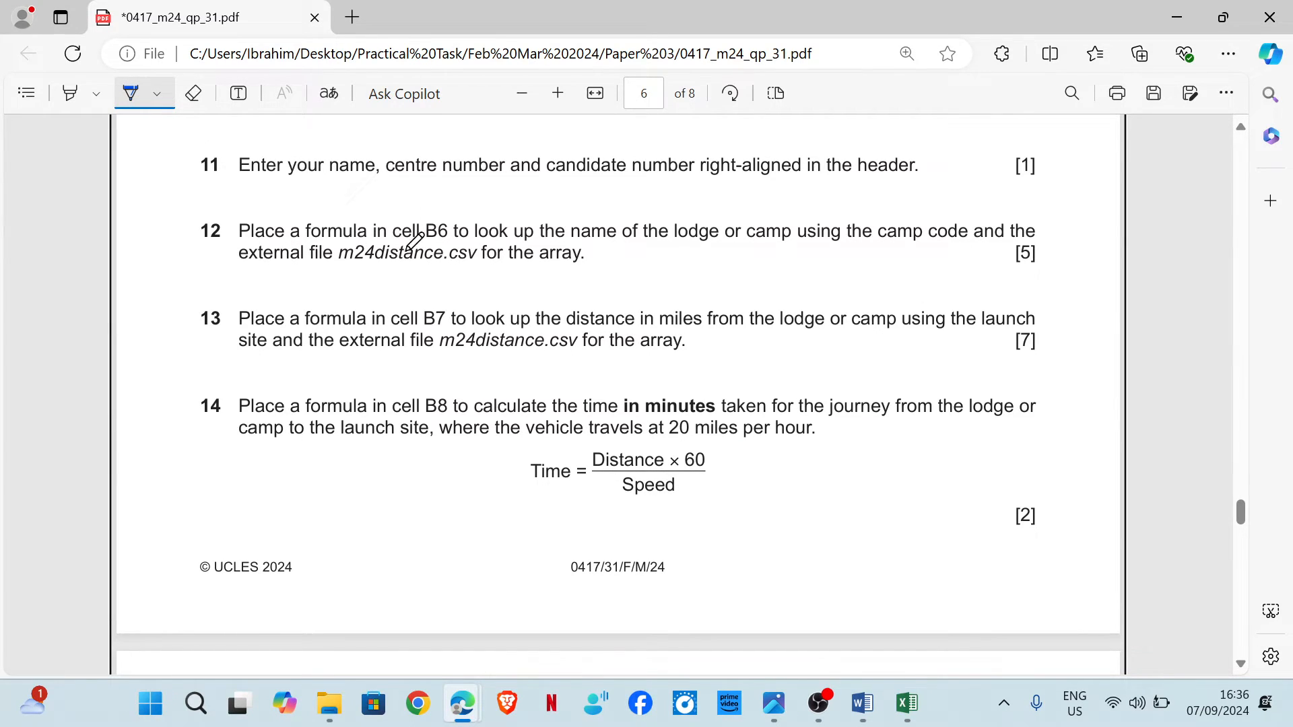
pyautogui.moveTo(419, 246); pyautogui.dragTo(448, 246)
pyautogui.moveTo(916, 708)
pyautogui.click(969, 606)
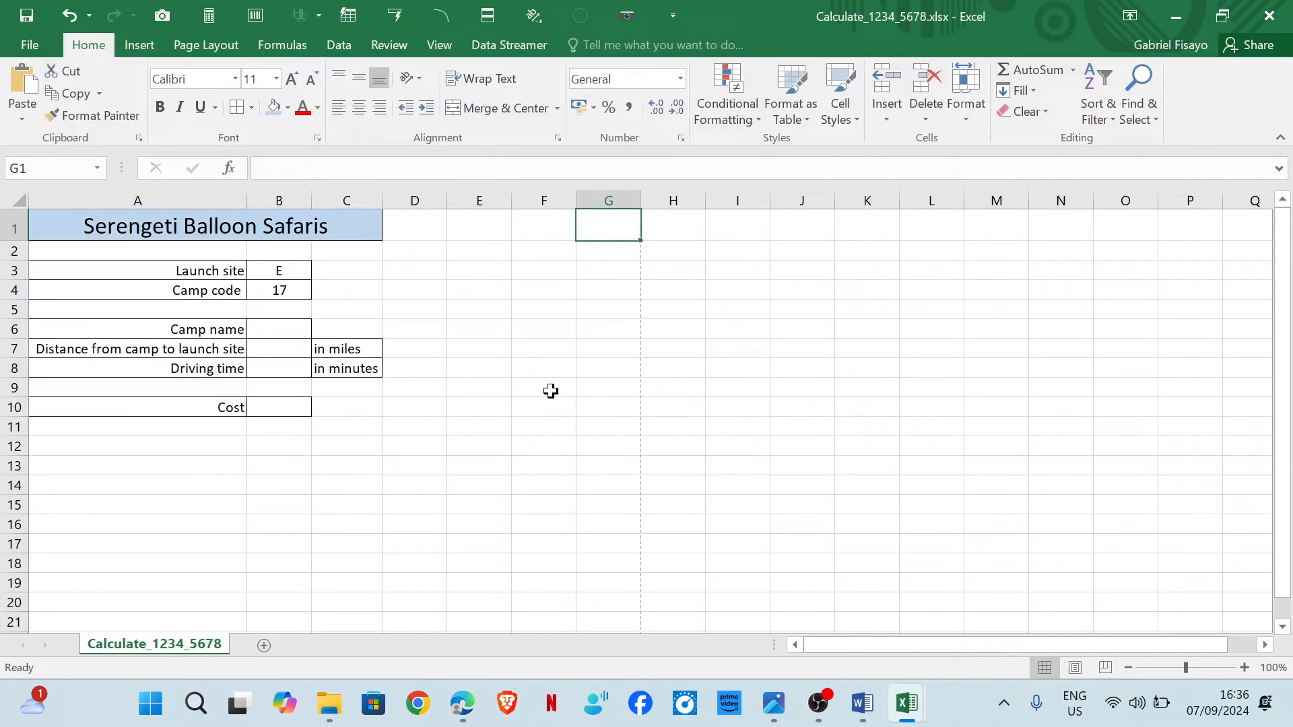
pyautogui.click(289, 334)
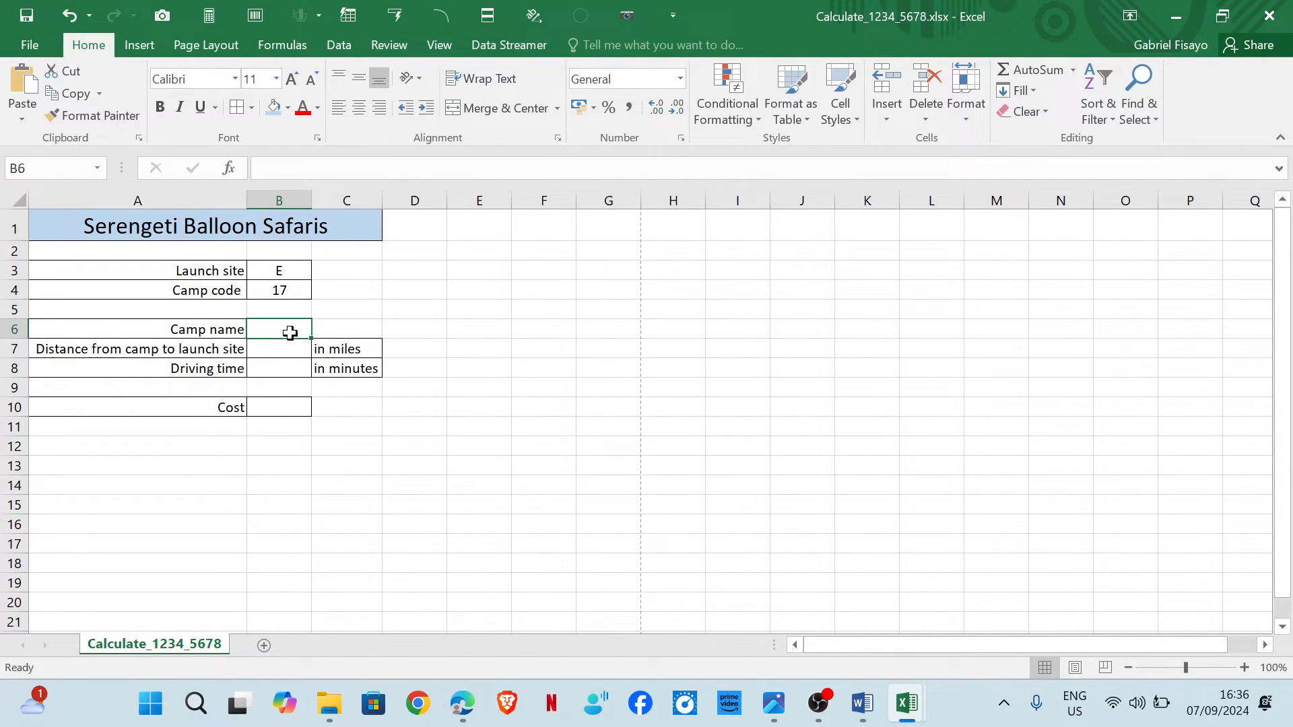
pyautogui.moveTo(462, 703)
pyautogui.click(586, 586)
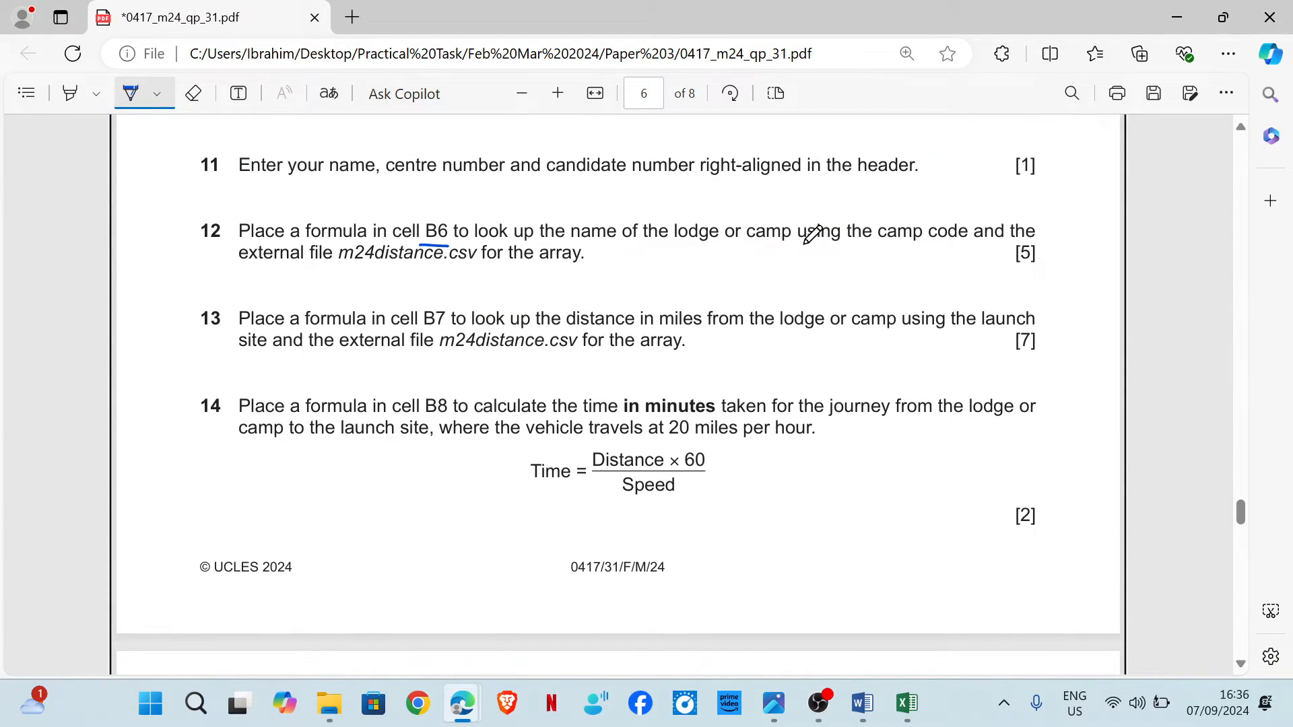
pyautogui.moveTo(882, 244); pyautogui.dragTo(957, 247)
pyautogui.moveTo(341, 272); pyautogui.dragTo(443, 273)
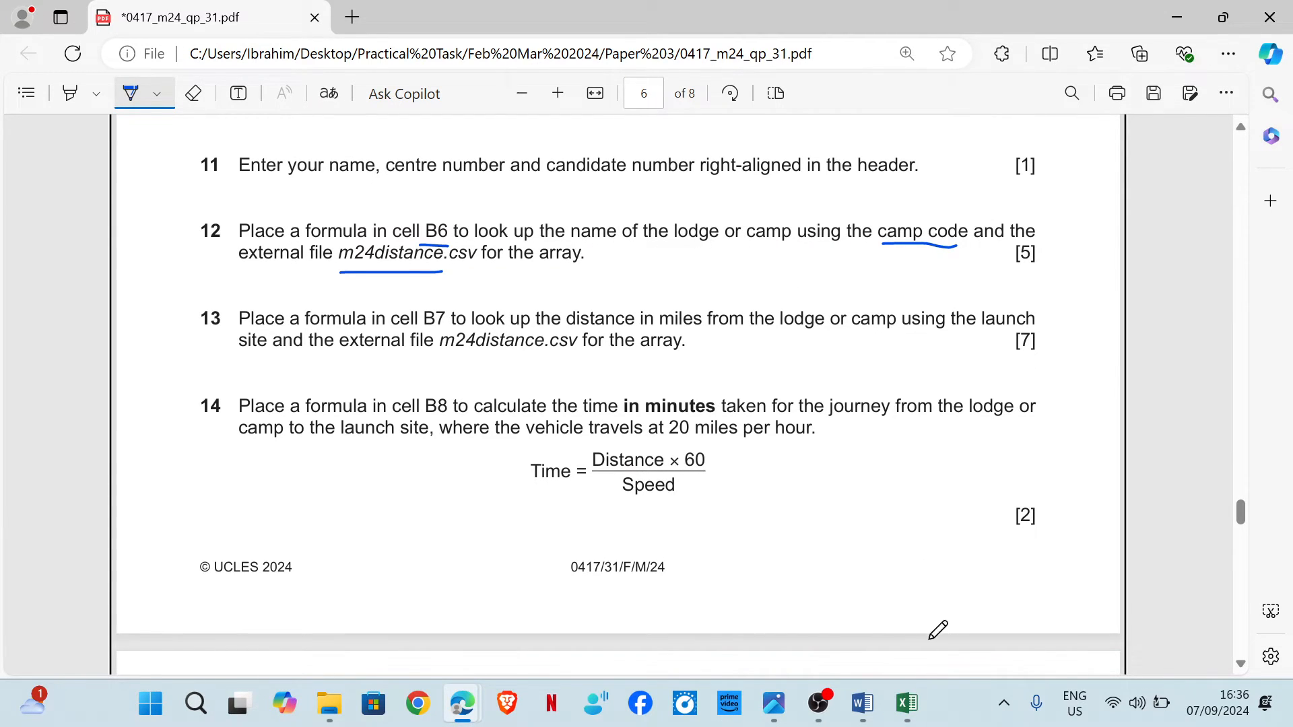
# Autofit column B of m24distance.csv to the width of the camp names.
pyautogui.click(907, 703)
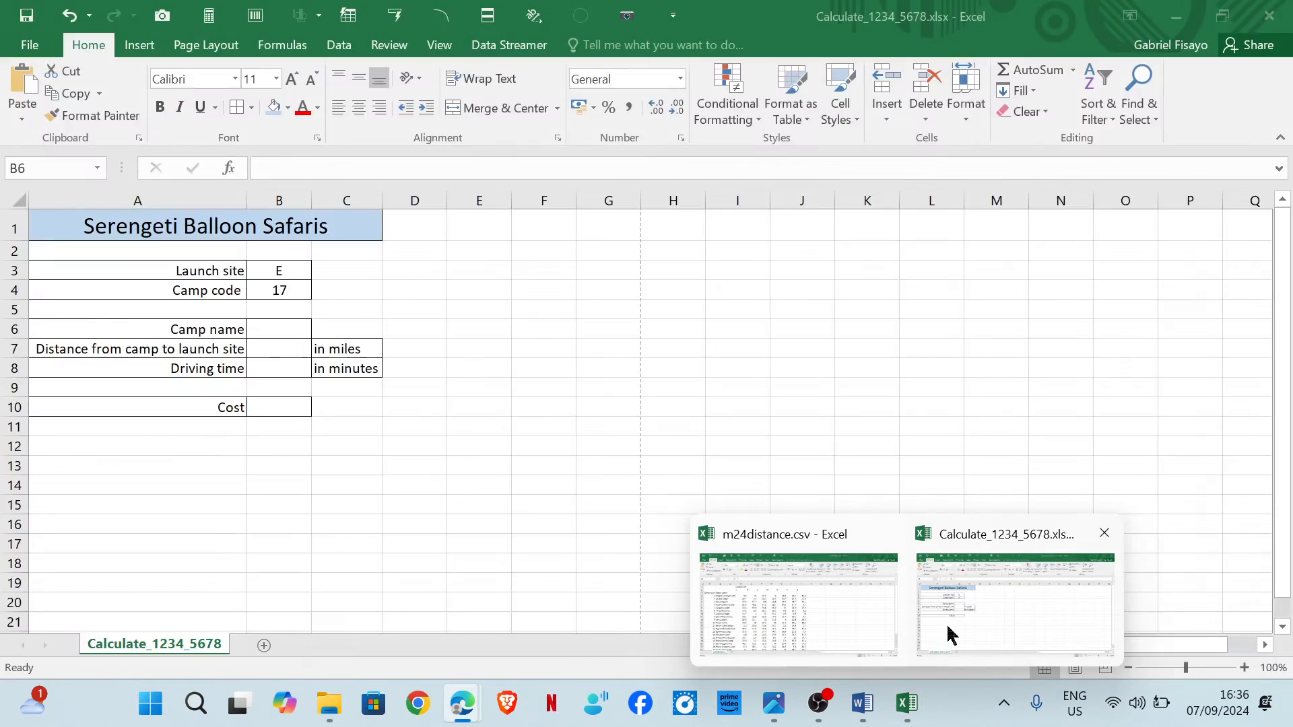
pyautogui.click(943, 628)
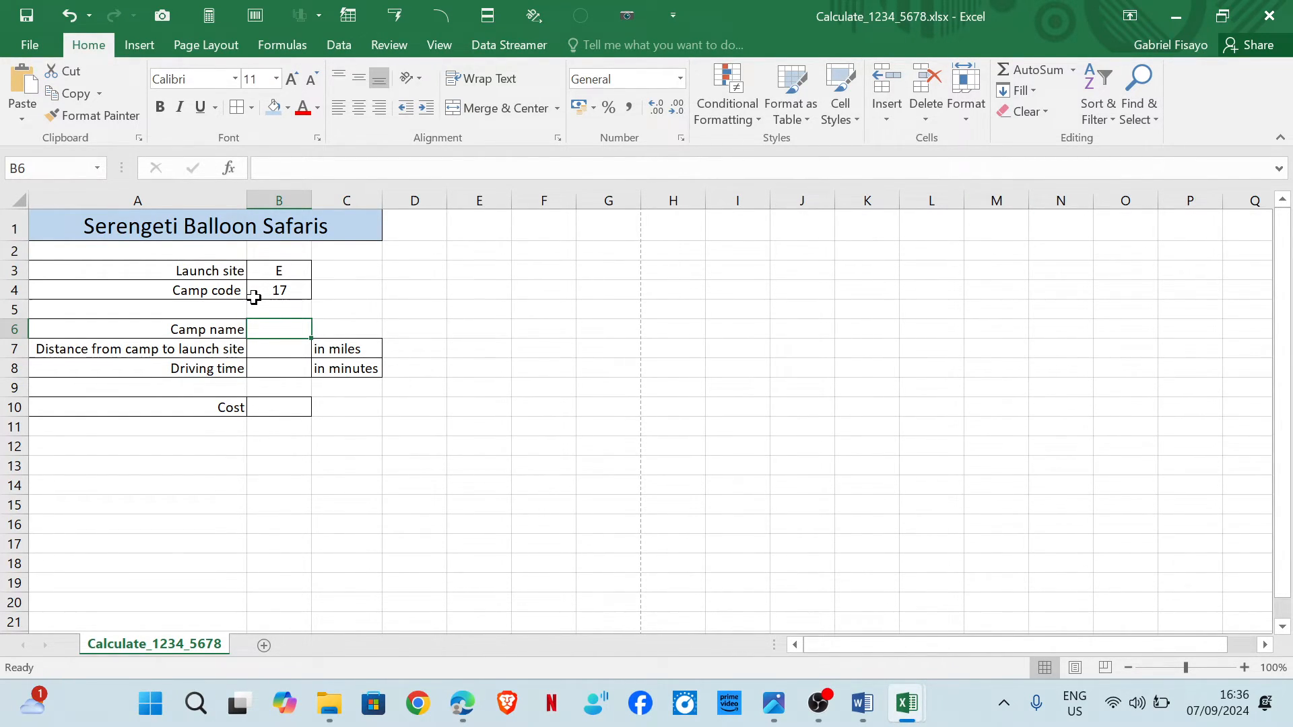
pyautogui.moveTo(906, 708)
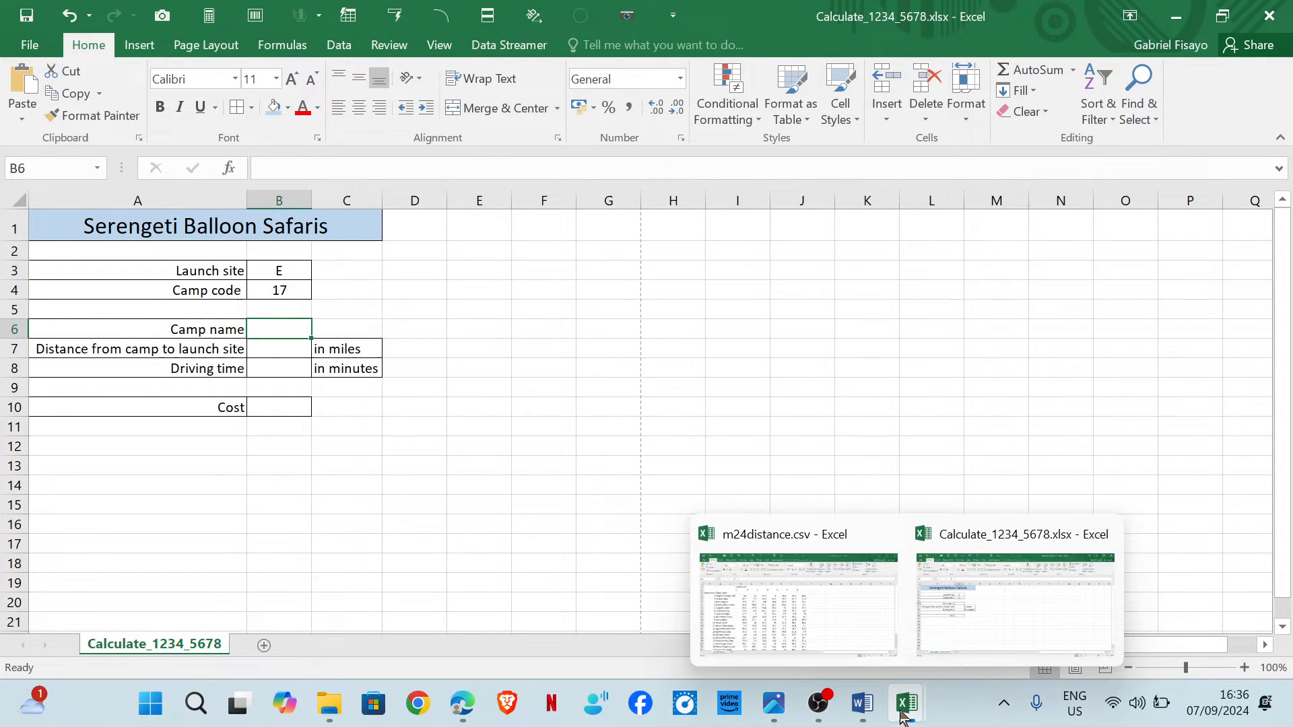
pyautogui.click(835, 628)
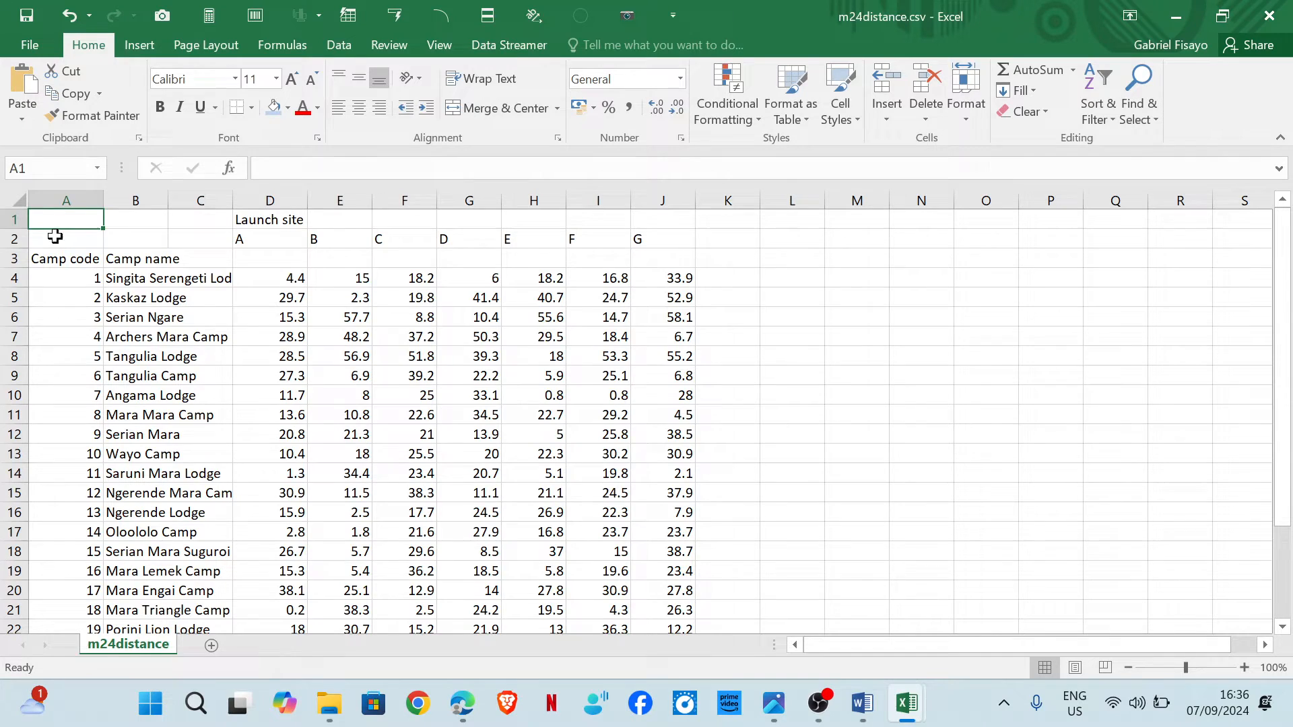
pyautogui.click(81, 200)
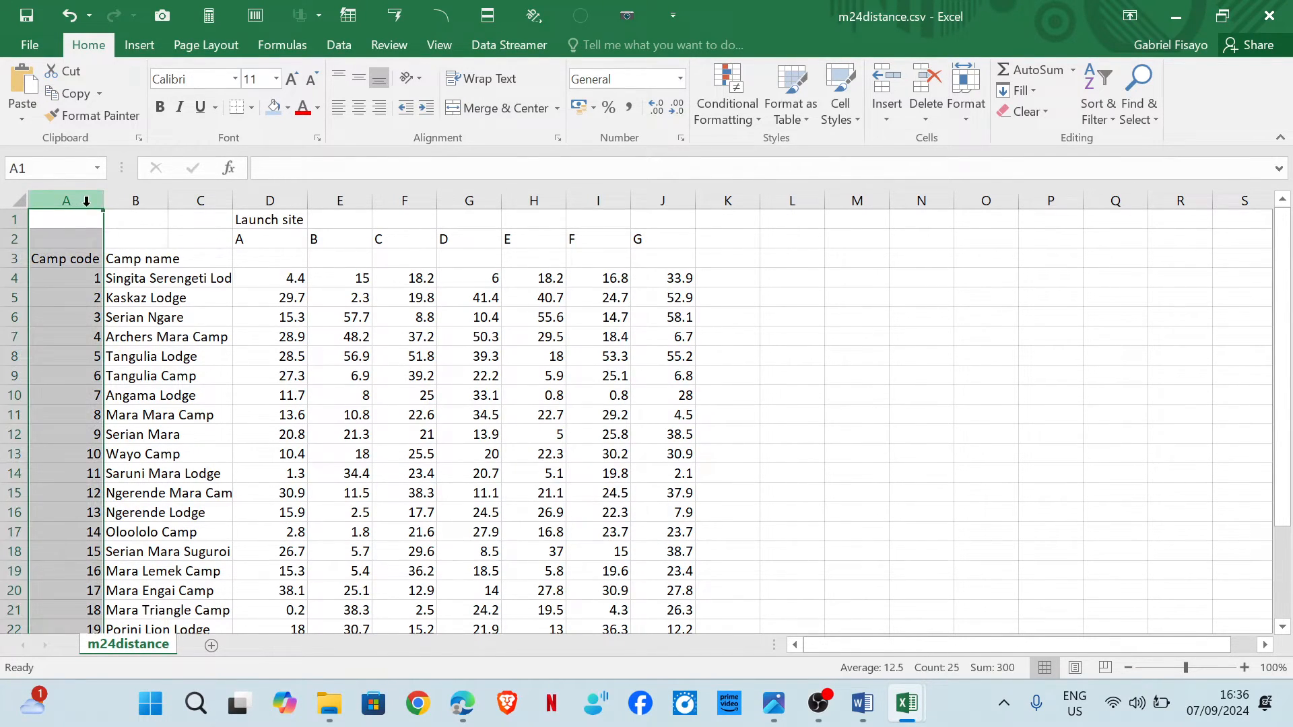
pyautogui.click(152, 200)
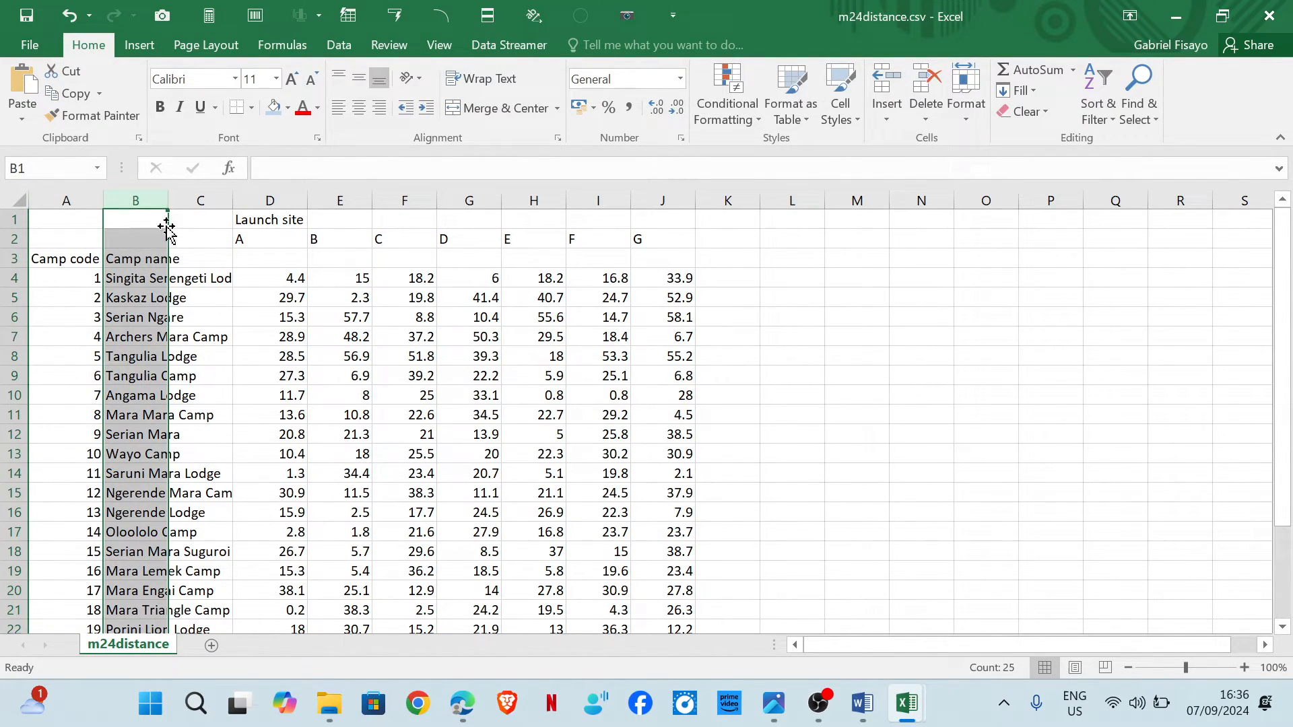
pyautogui.doubleClick(168, 201)
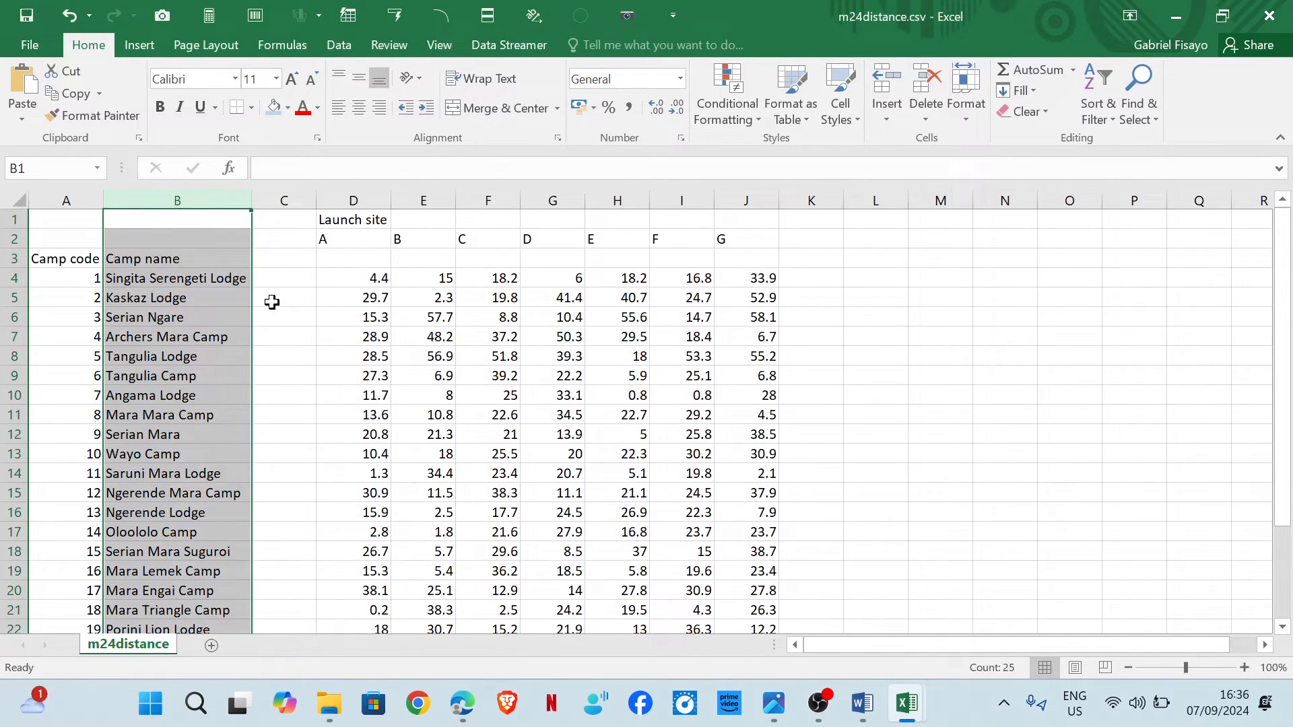
pyautogui.click(281, 261)
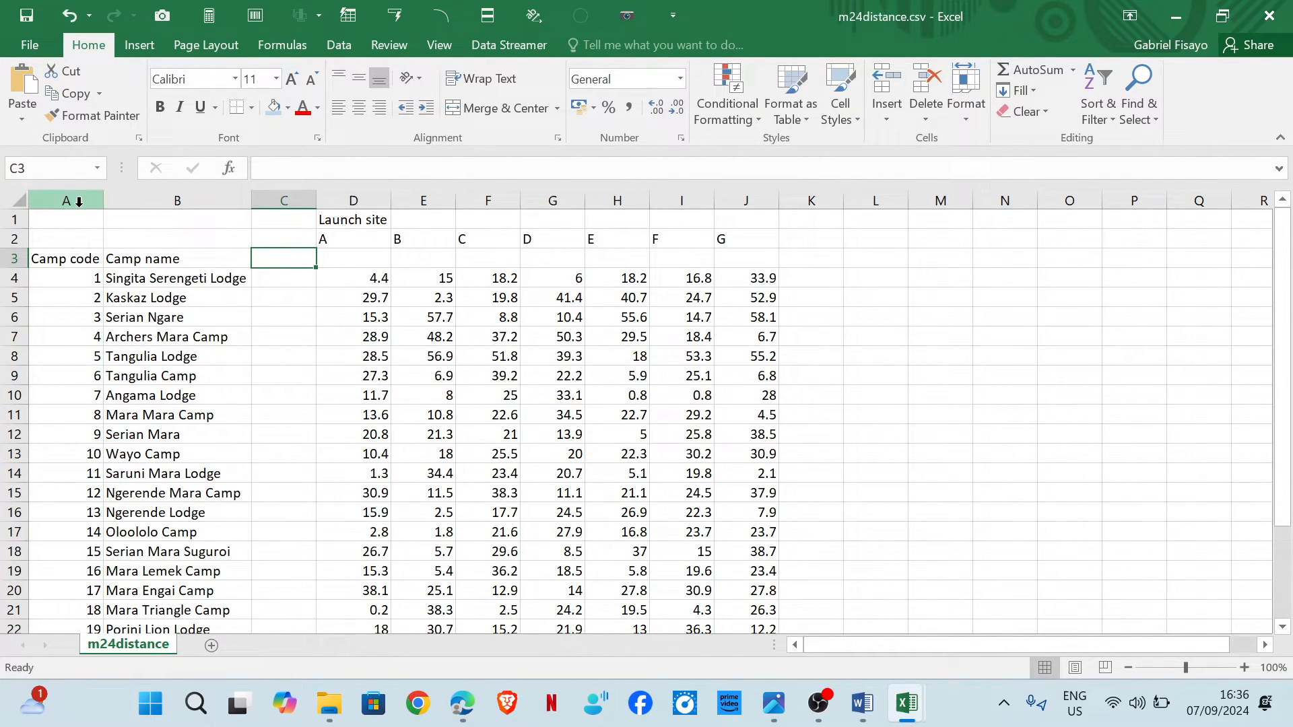
# Start a VLOOKUP formula in cell B6 that uses the camp code in B4 as lookup value.
pyautogui.moveTo(74, 255); pyautogui.dragTo(236, 571)
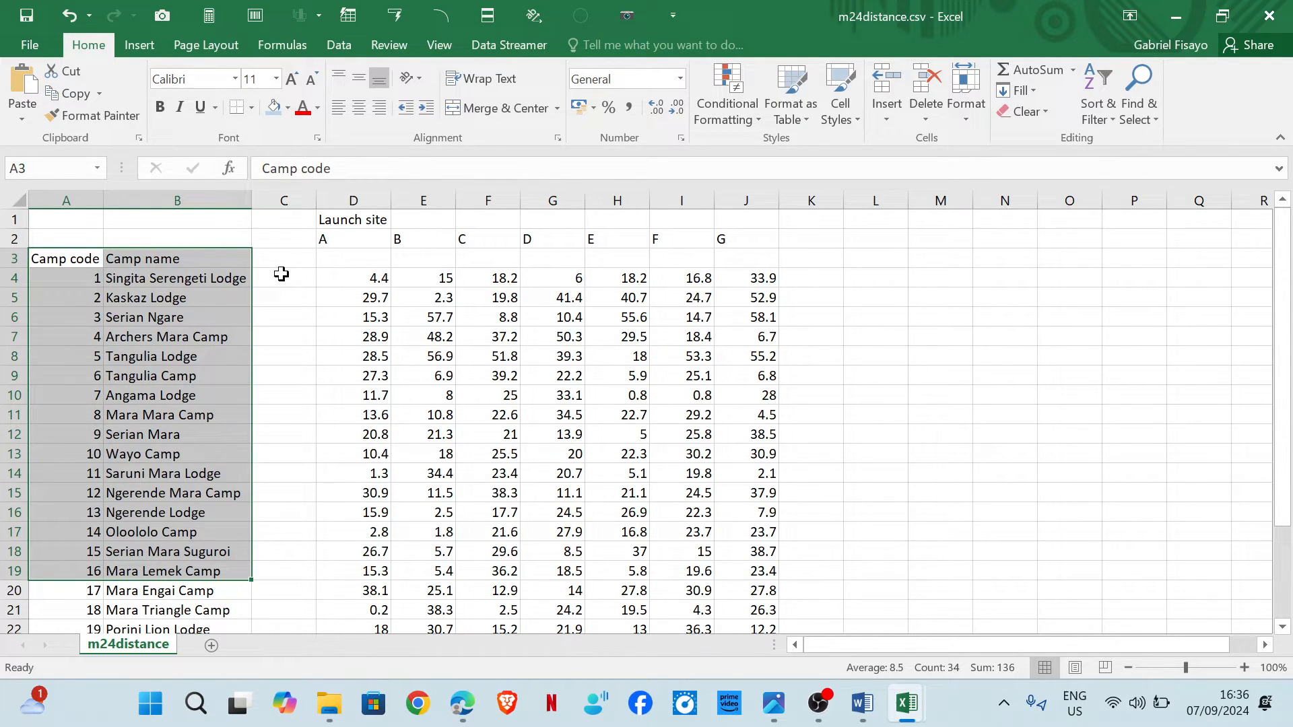
pyautogui.moveTo(910, 707)
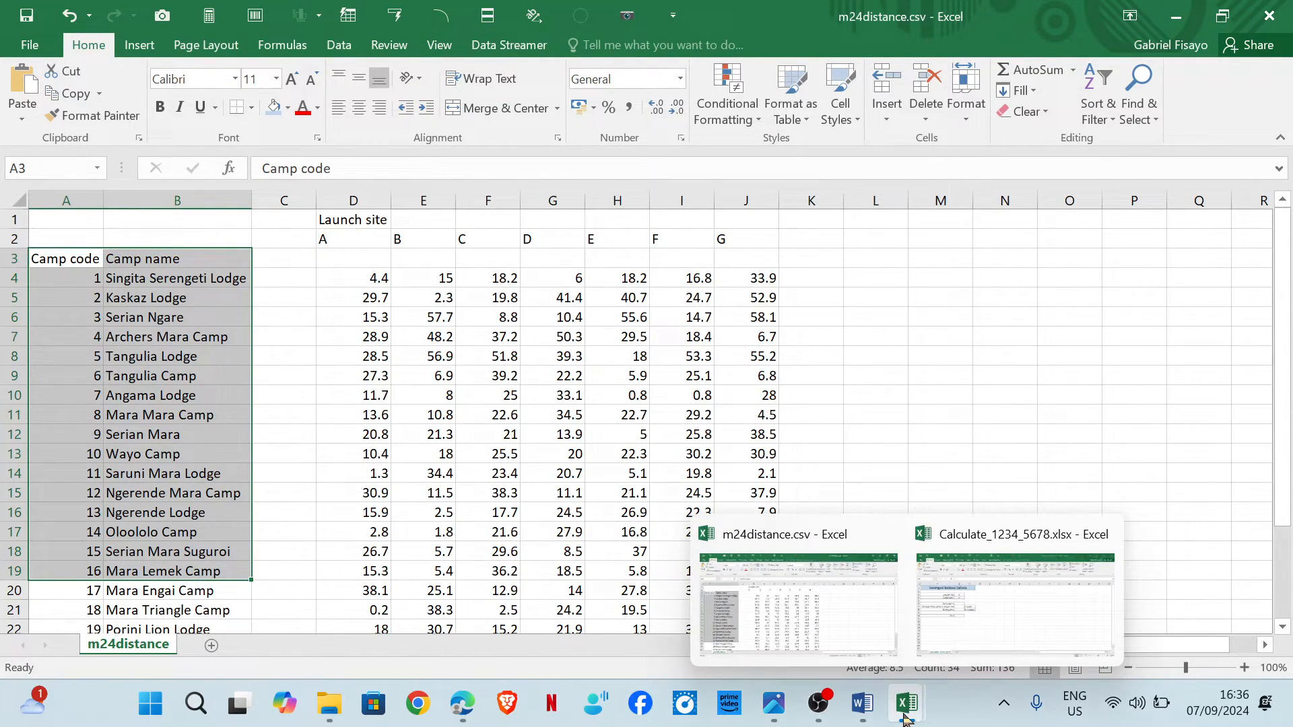
pyautogui.click(970, 635)
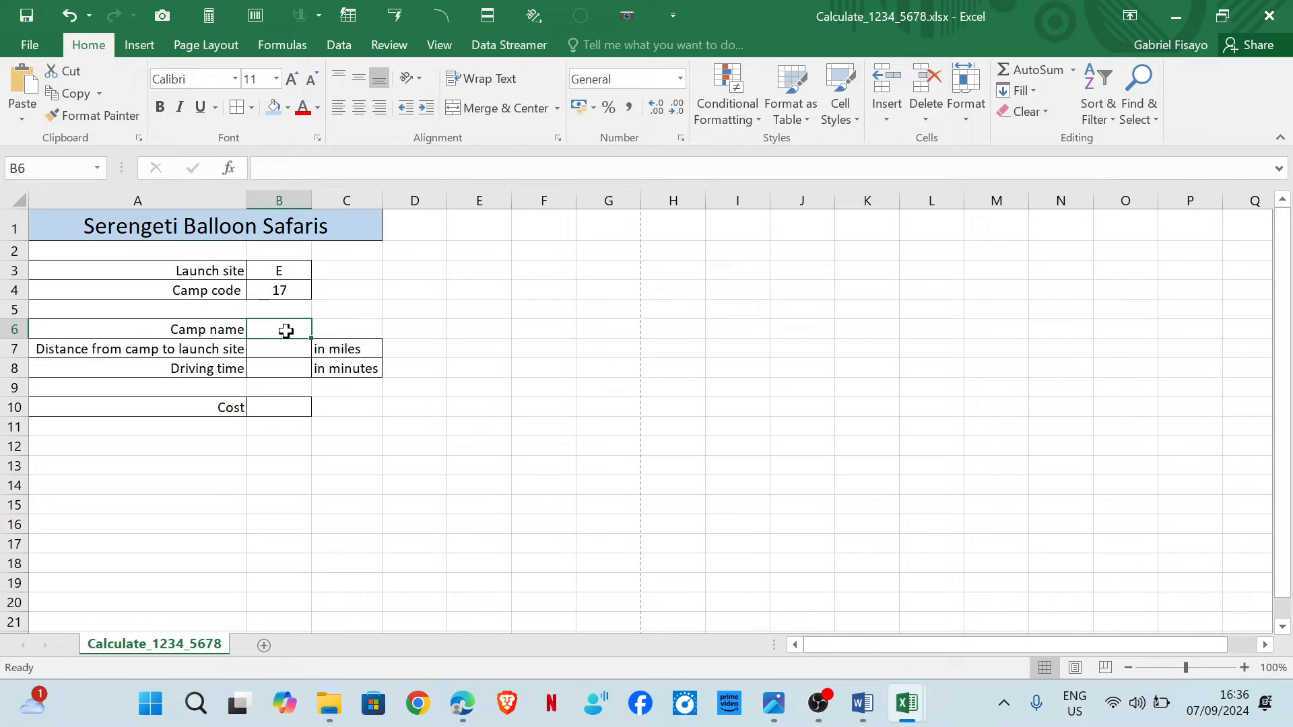
pyautogui.click(280, 295)
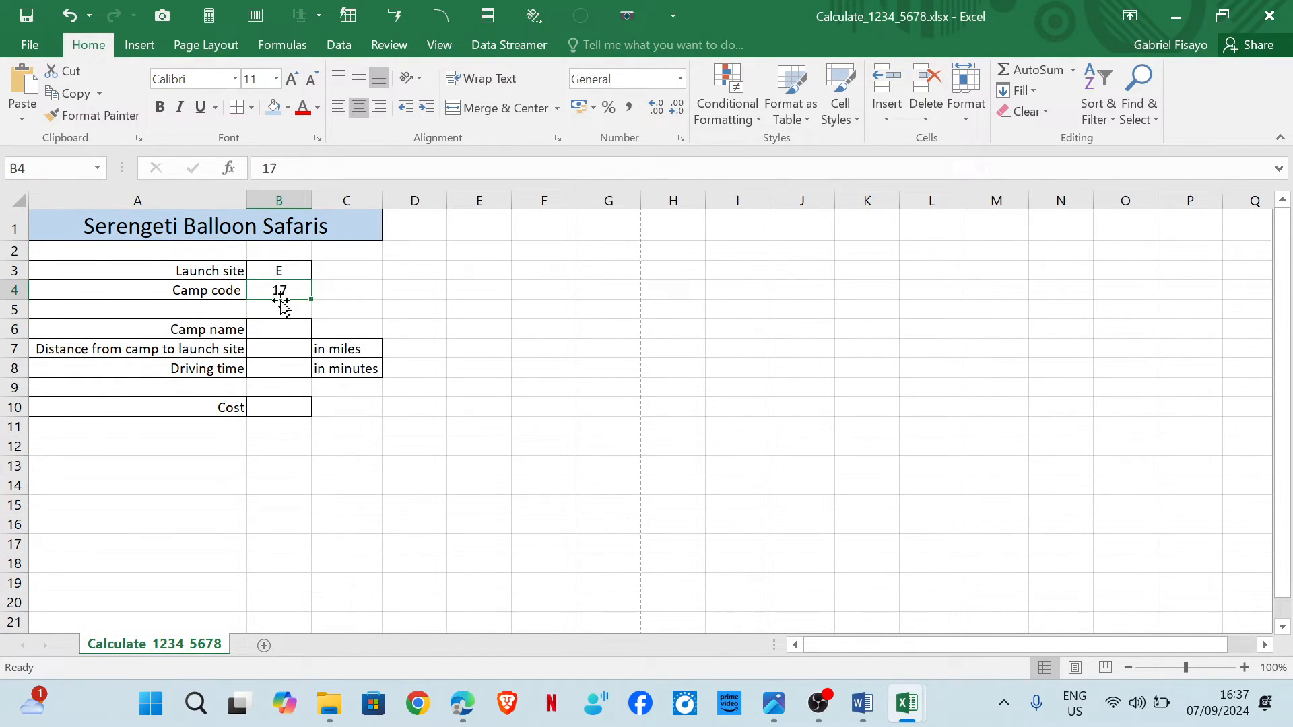
pyautogui.click(272, 333)
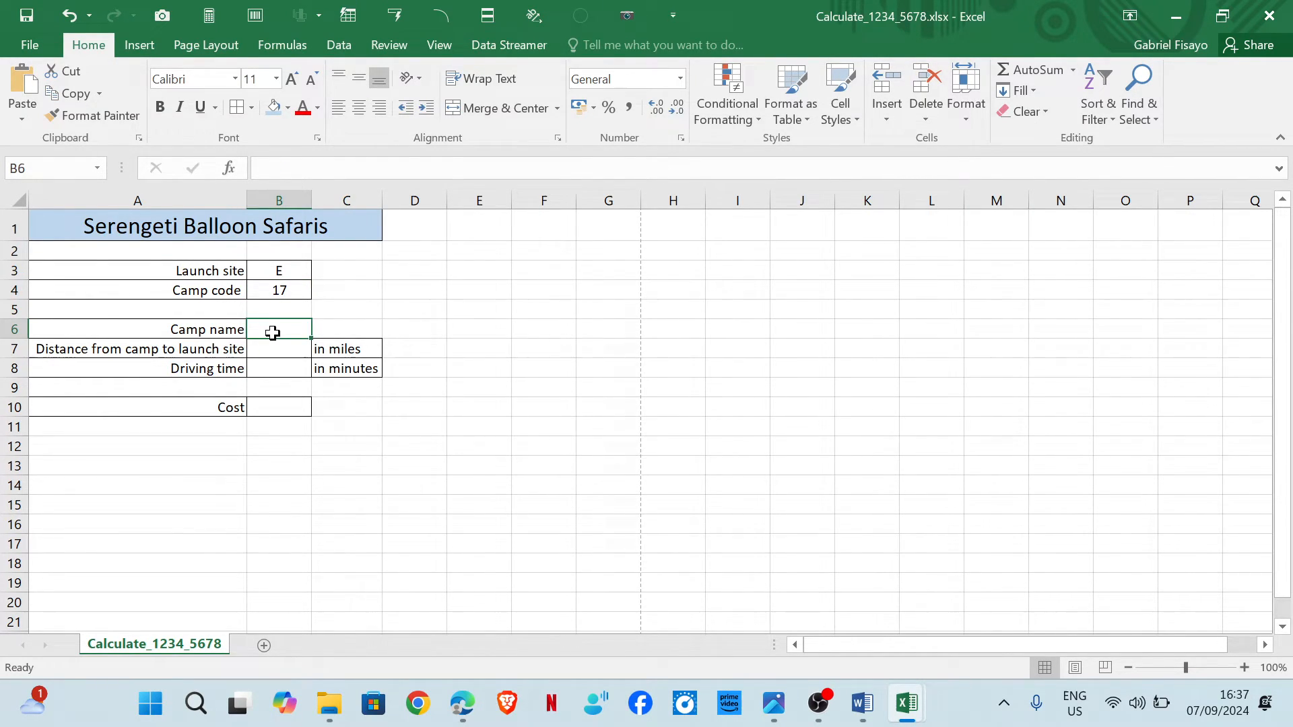
pyautogui.write('=vl')
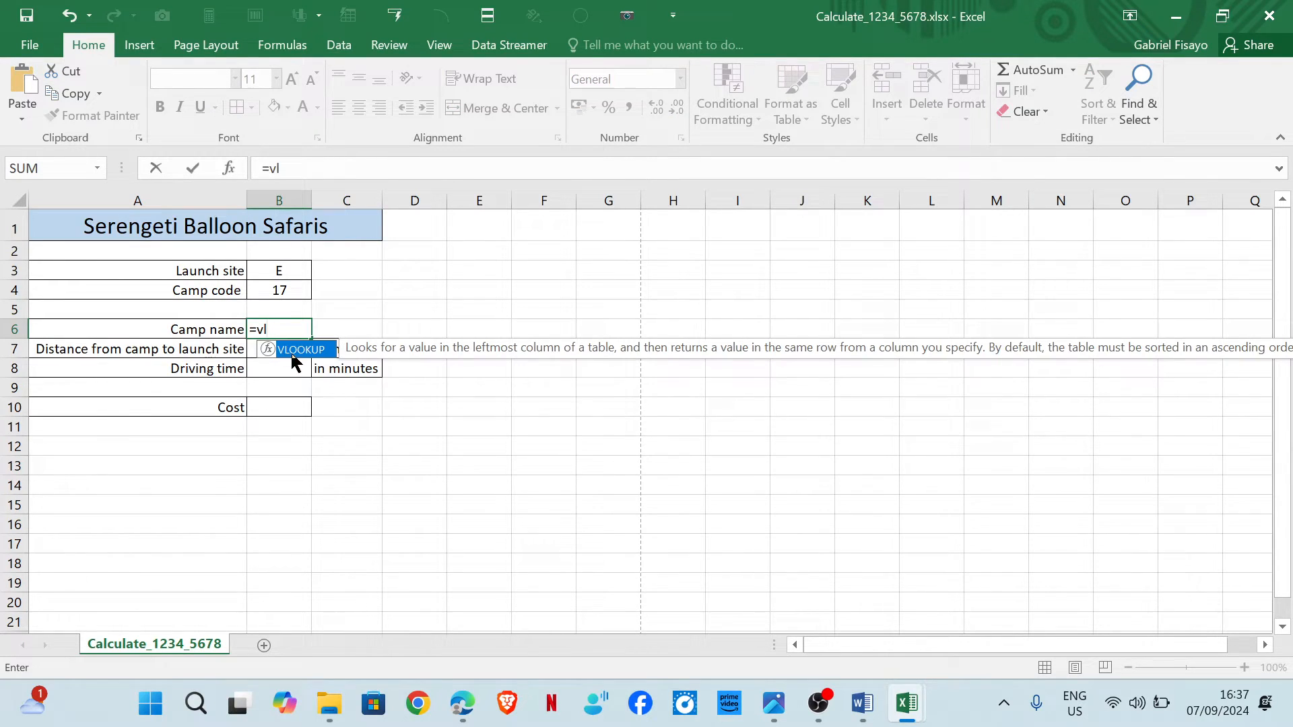
pyautogui.doubleClick(296, 349)
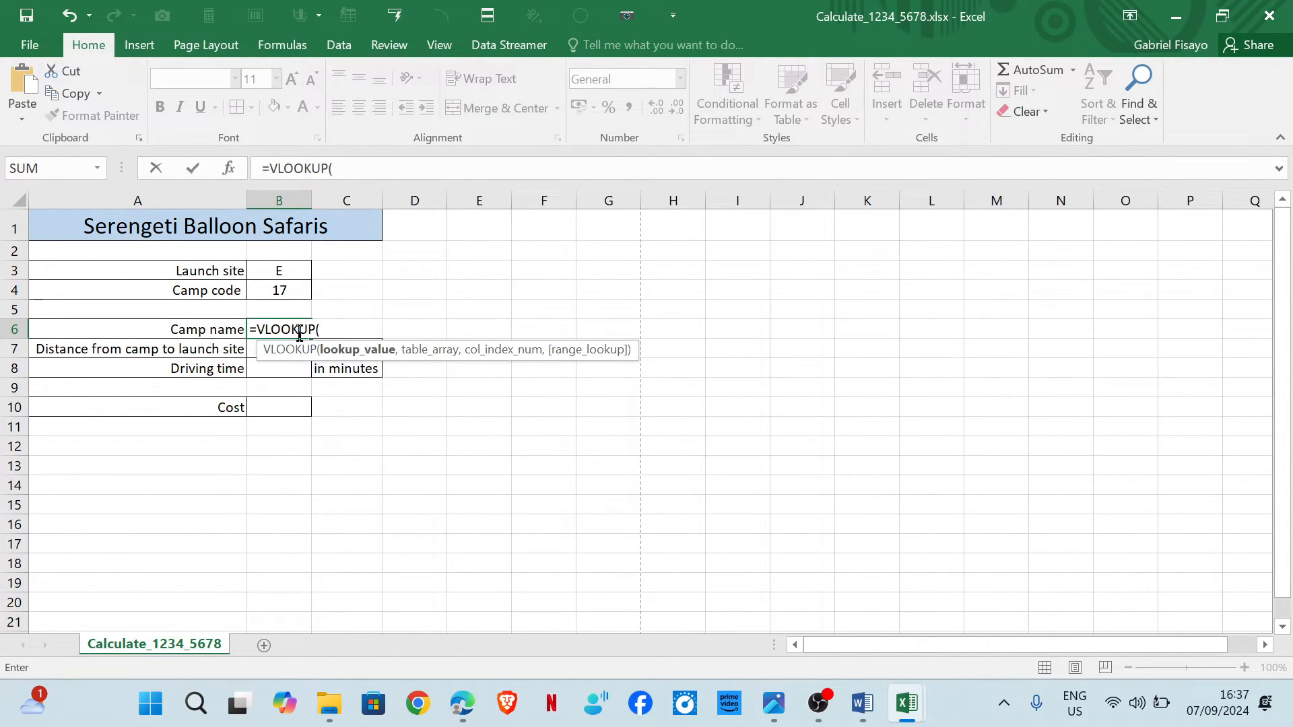
pyautogui.click(271, 288)
pyautogui.write(',')
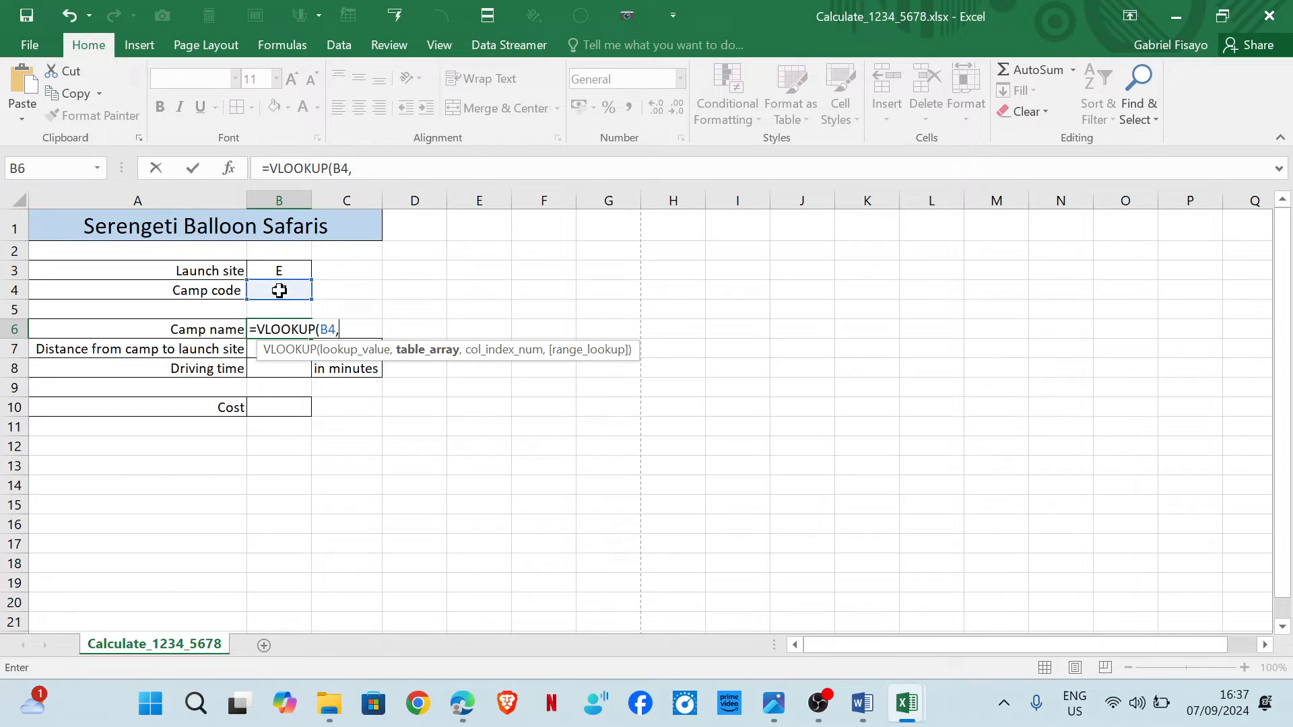
# Complete the B6 VLOOKUP with absolute table array $A$4:$B$27 from m24distance.csv, column 2 and FALSE, then autofit column B.
pyautogui.moveTo(904, 723)
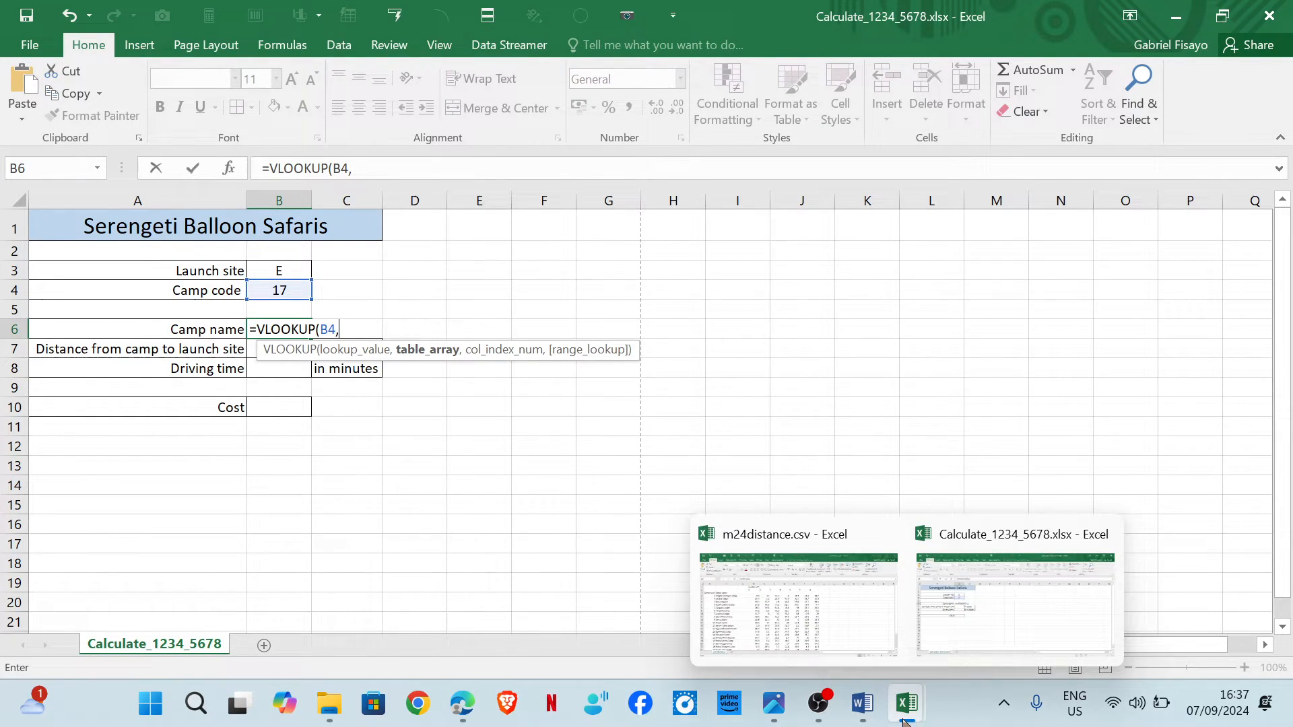
pyautogui.click(799, 603)
pyautogui.moveTo(59, 277); pyautogui.dragTo(177, 590)
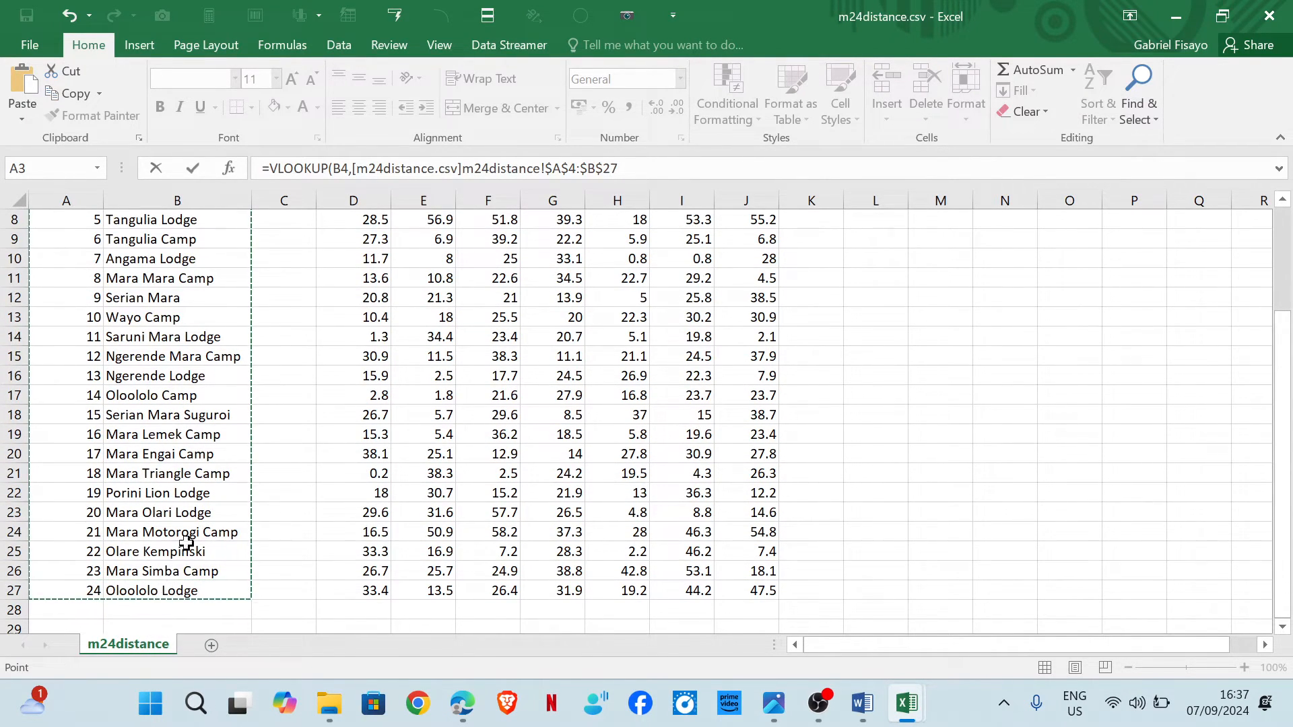
pyautogui.click(628, 169)
pyautogui.write(',2')
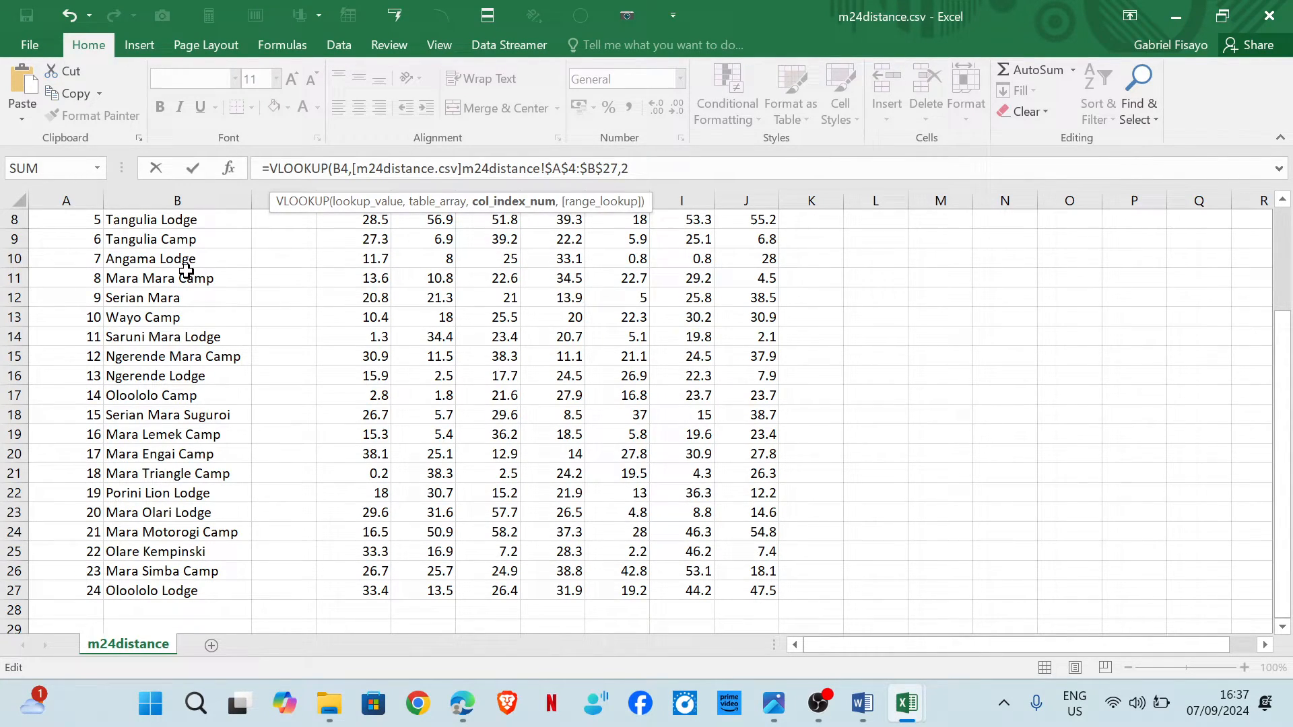
pyautogui.write(',')
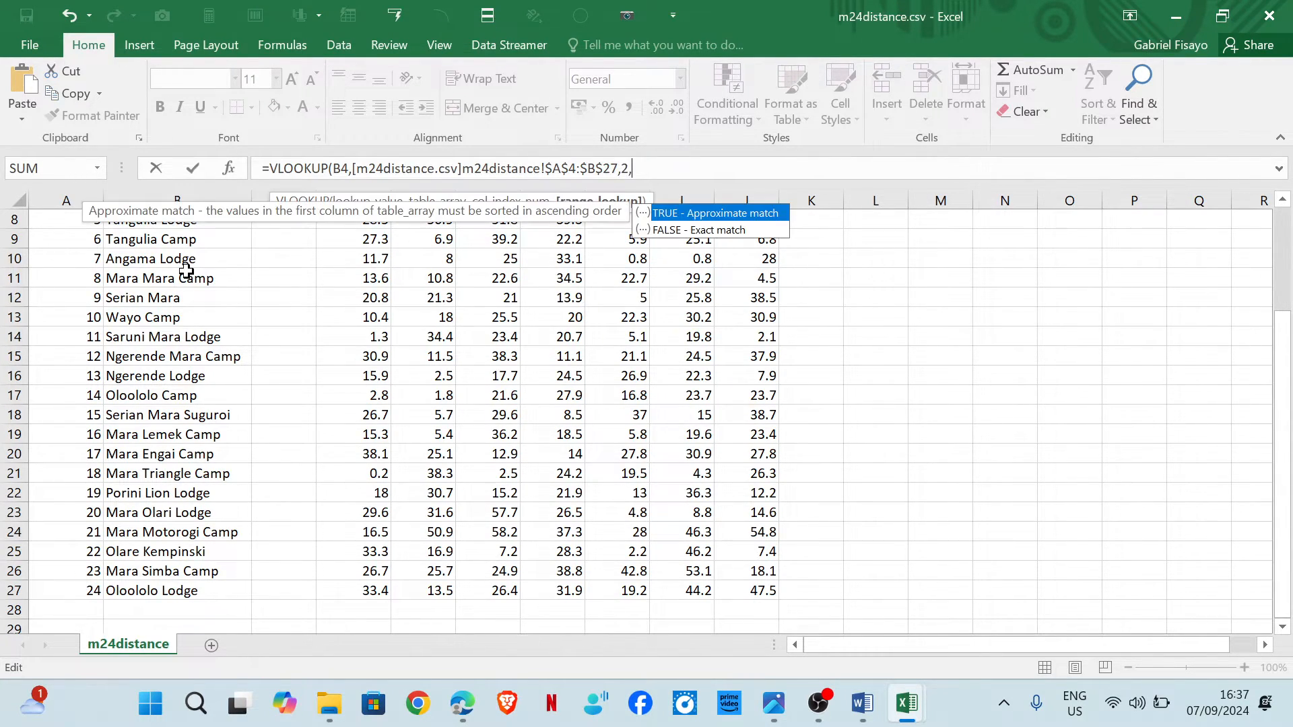
pyautogui.doubleClick(666, 231)
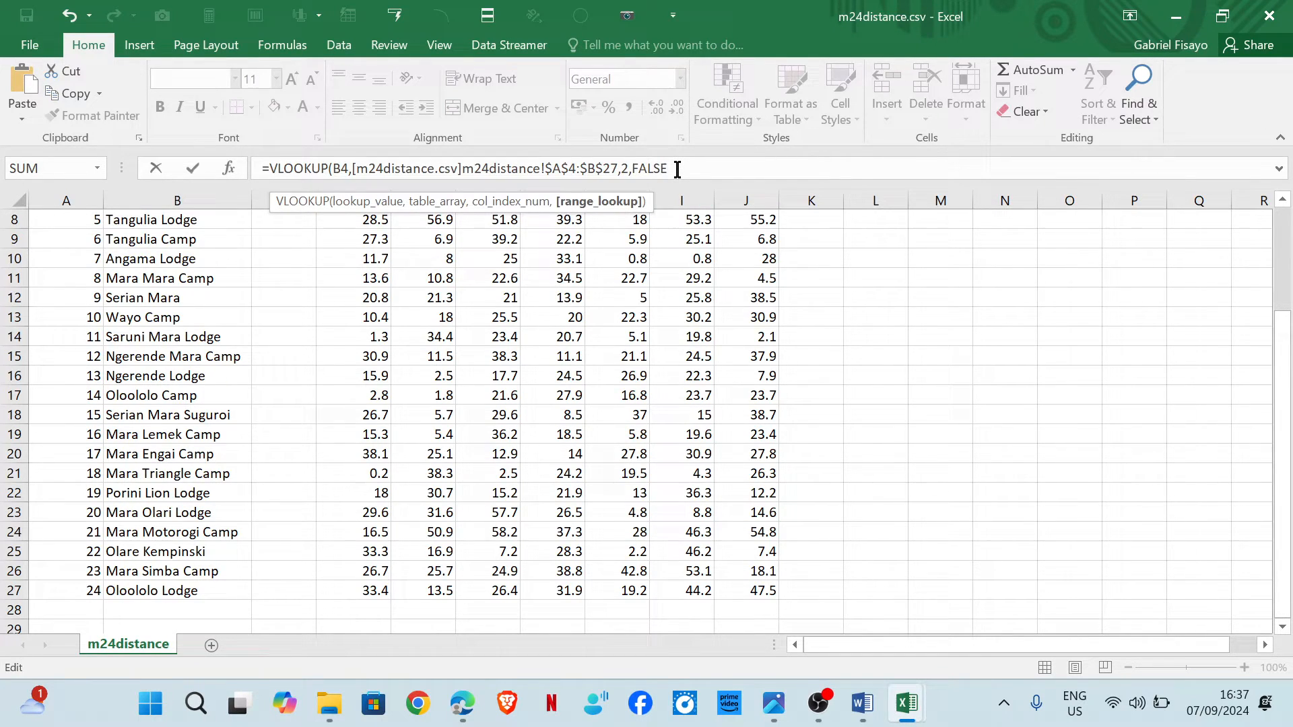
pyautogui.write(')')
pyautogui.press('Return')
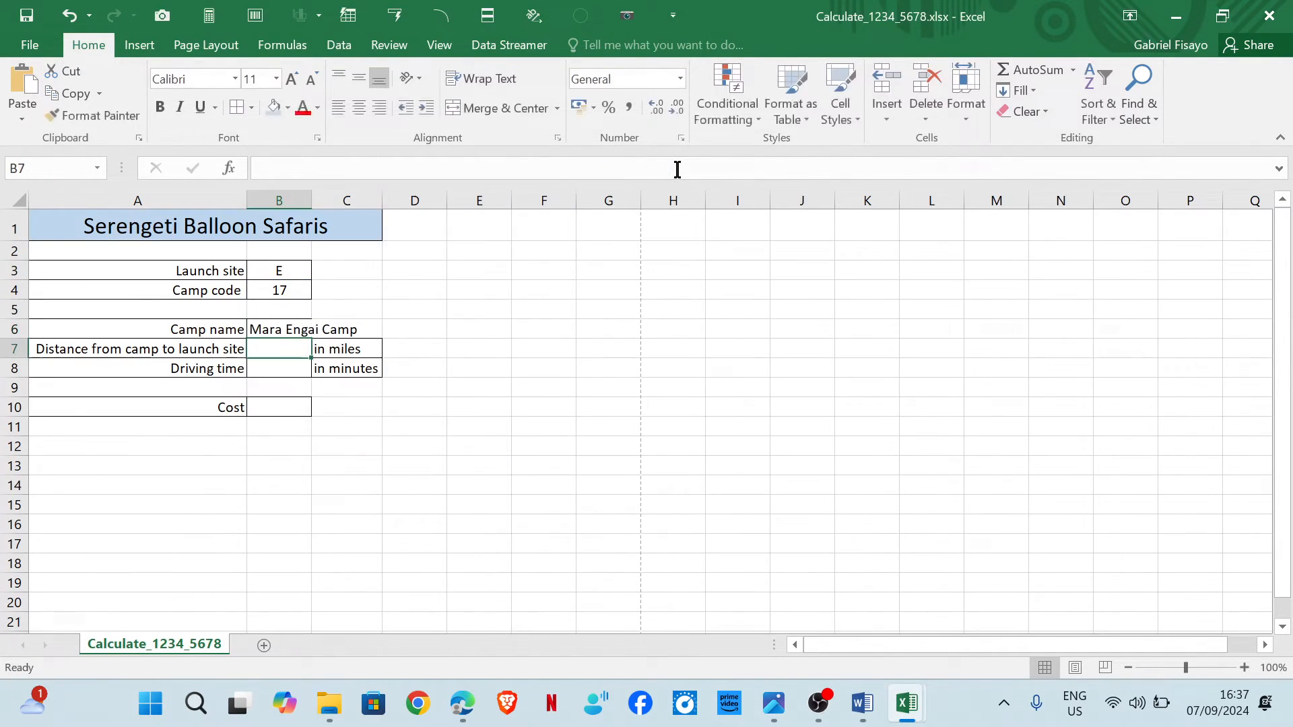
pyautogui.doubleClick(312, 200)
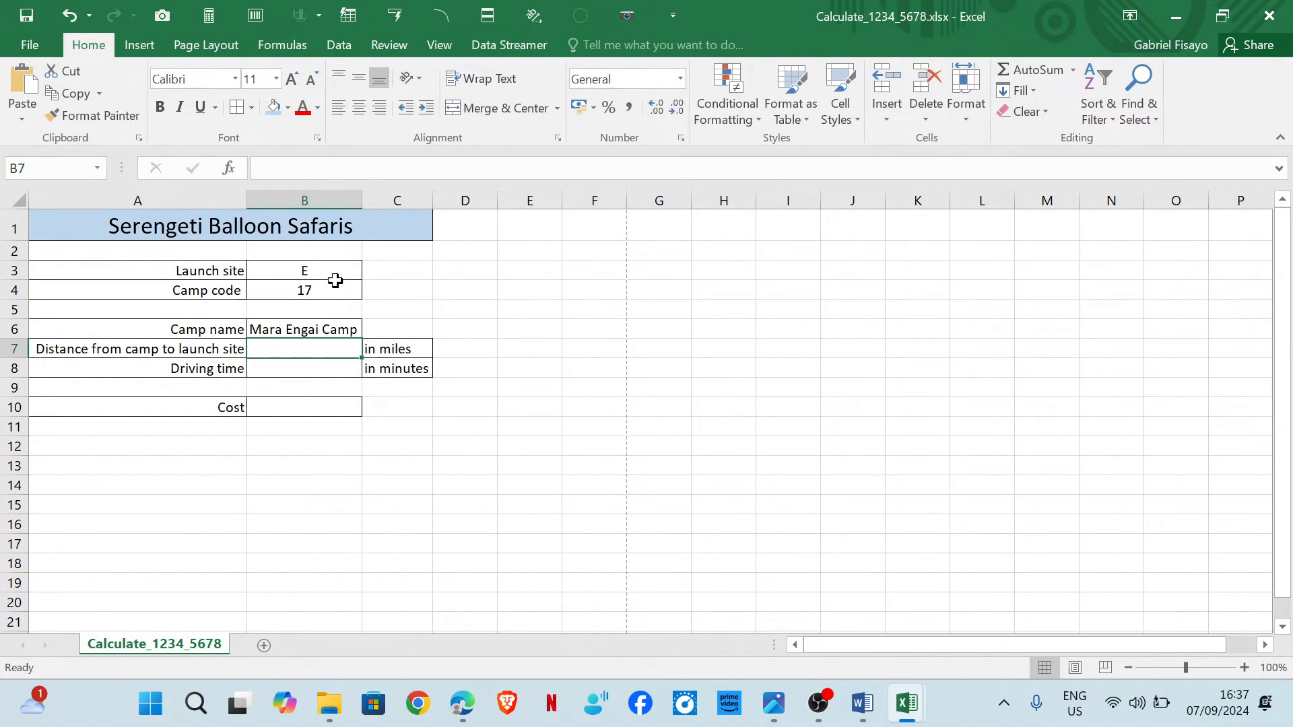
# Check the camp name listed for camp code 17 in m24distance.csv.
pyautogui.moveTo(920, 704)
pyautogui.click(806, 589)
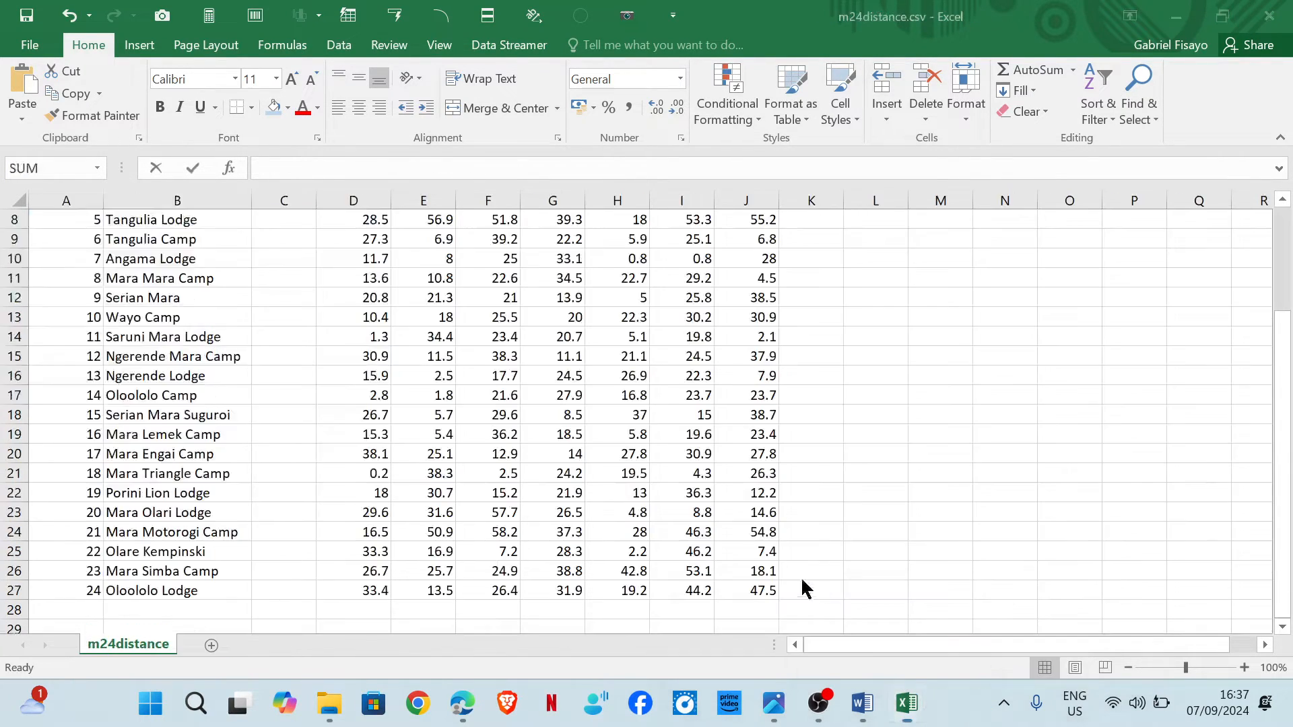
pyautogui.click(70, 457)
pyautogui.click(134, 459)
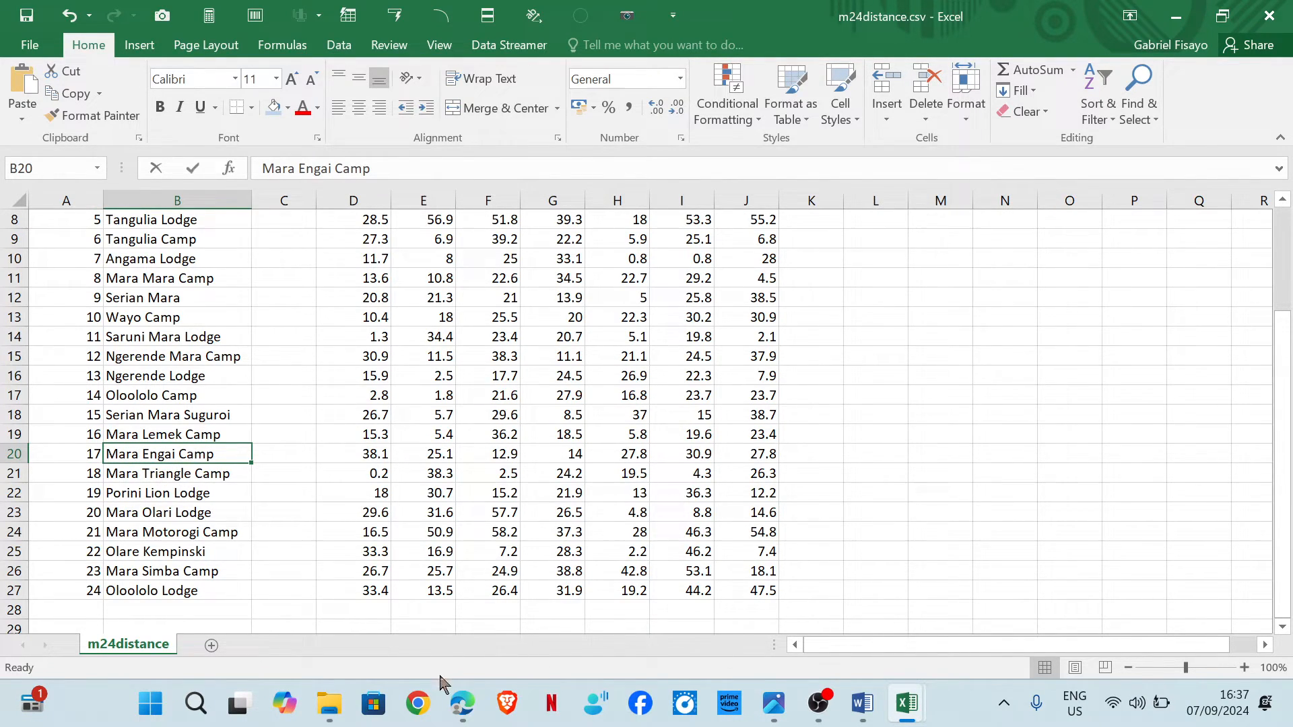
# Tick task 12 and underline launch site in task 13 of the question paper.
pyautogui.moveTo(462, 704)
pyautogui.click(517, 627)
pyautogui.moveTo(449, 262); pyautogui.dragTo(614, 202)
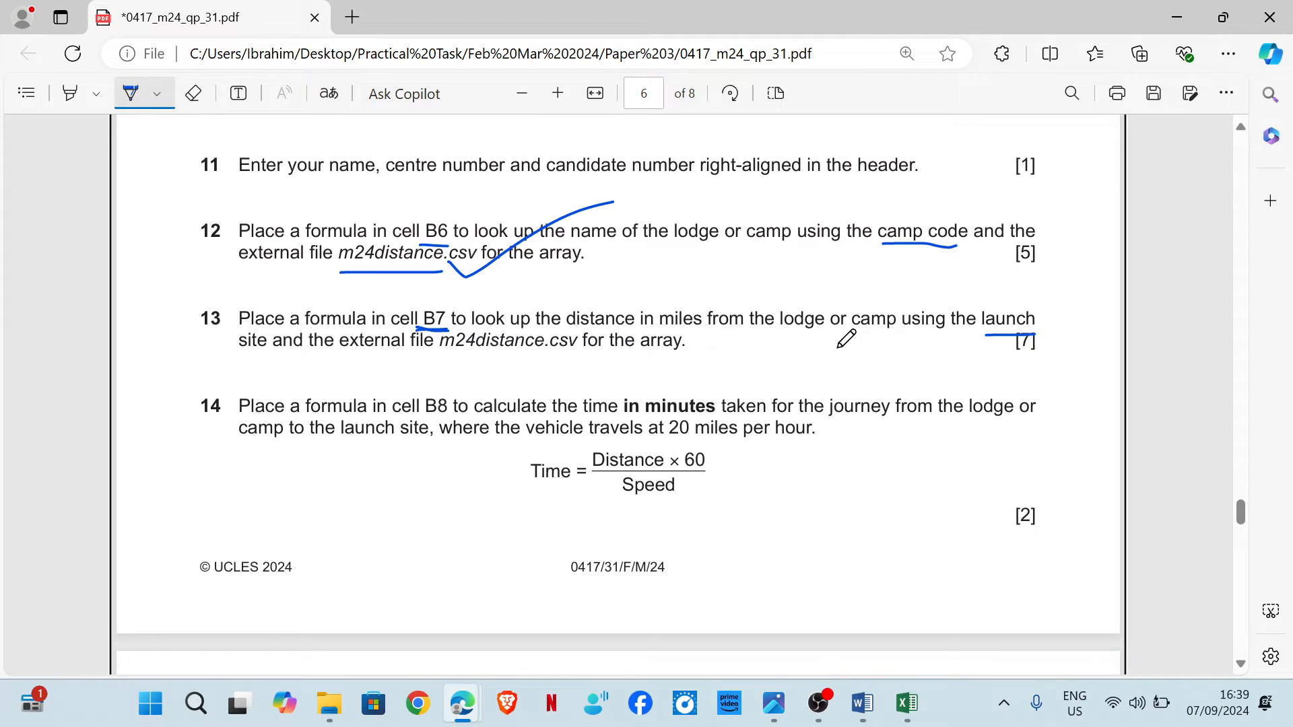
pyautogui.moveTo(1004, 330); pyautogui.dragTo(1036, 332)
pyautogui.moveTo(904, 721)
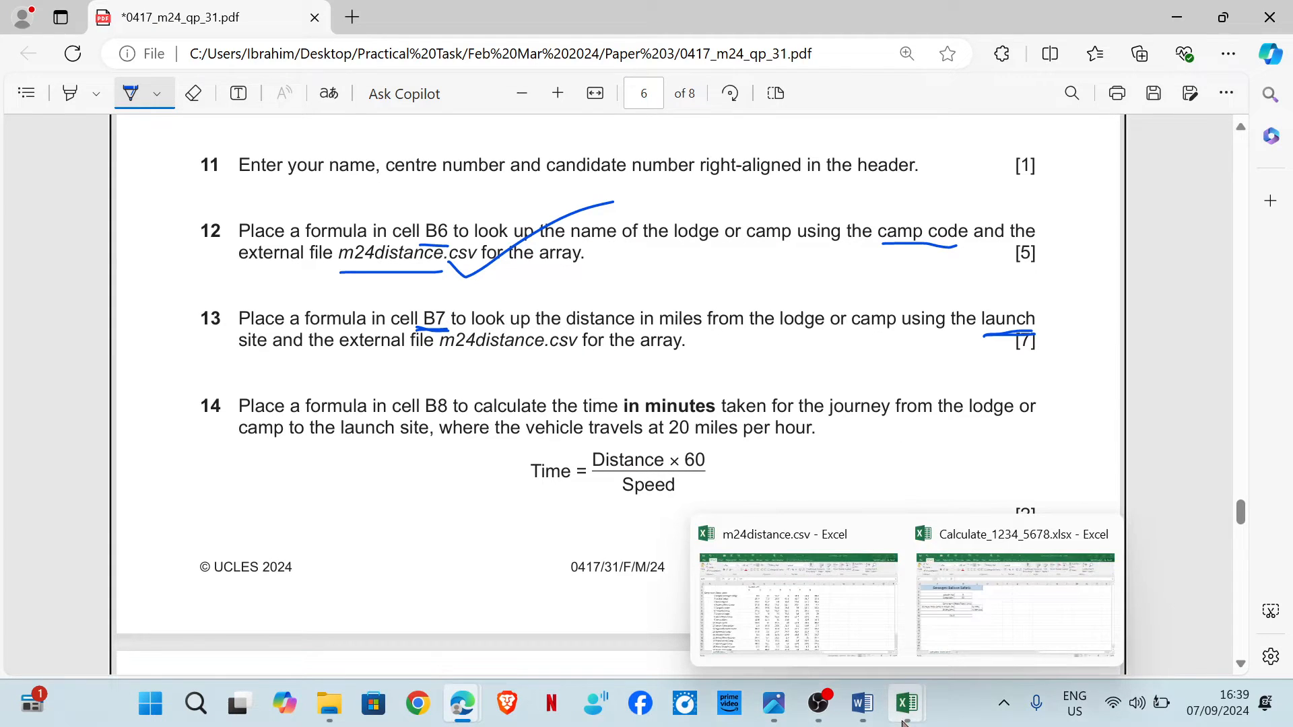
pyautogui.click(997, 609)
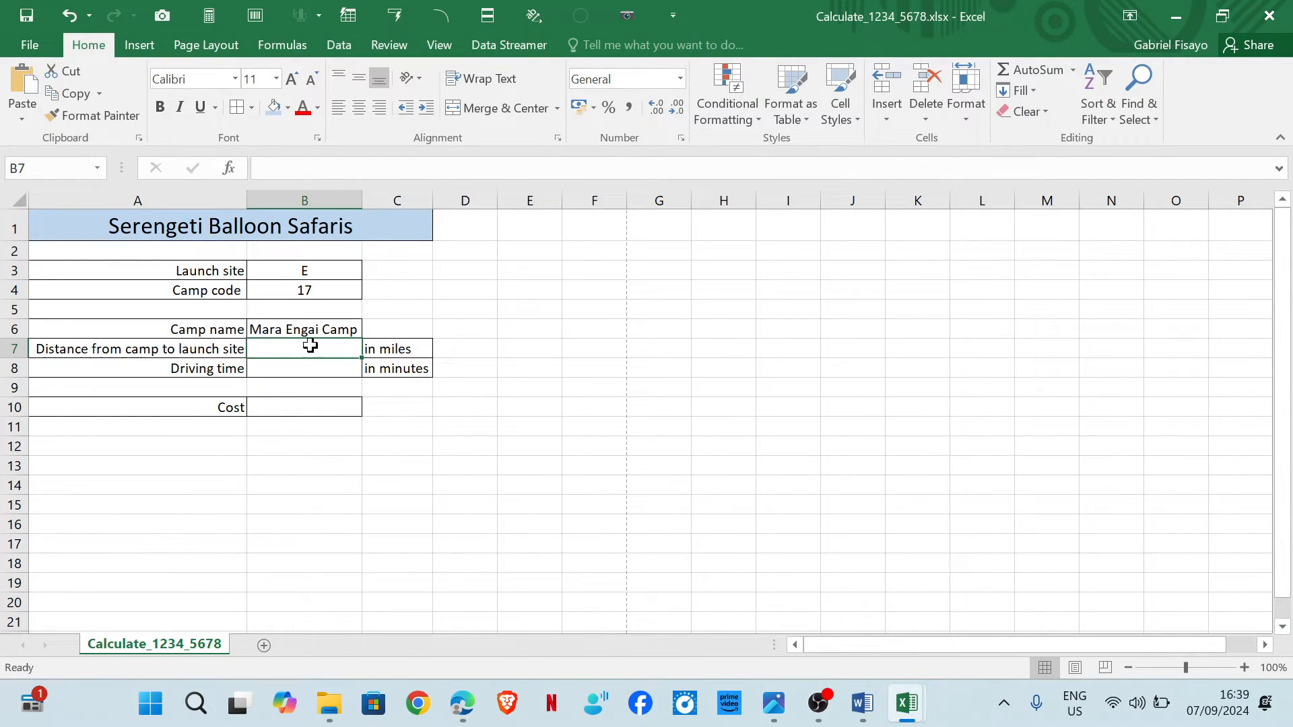
pyautogui.moveTo(462, 704)
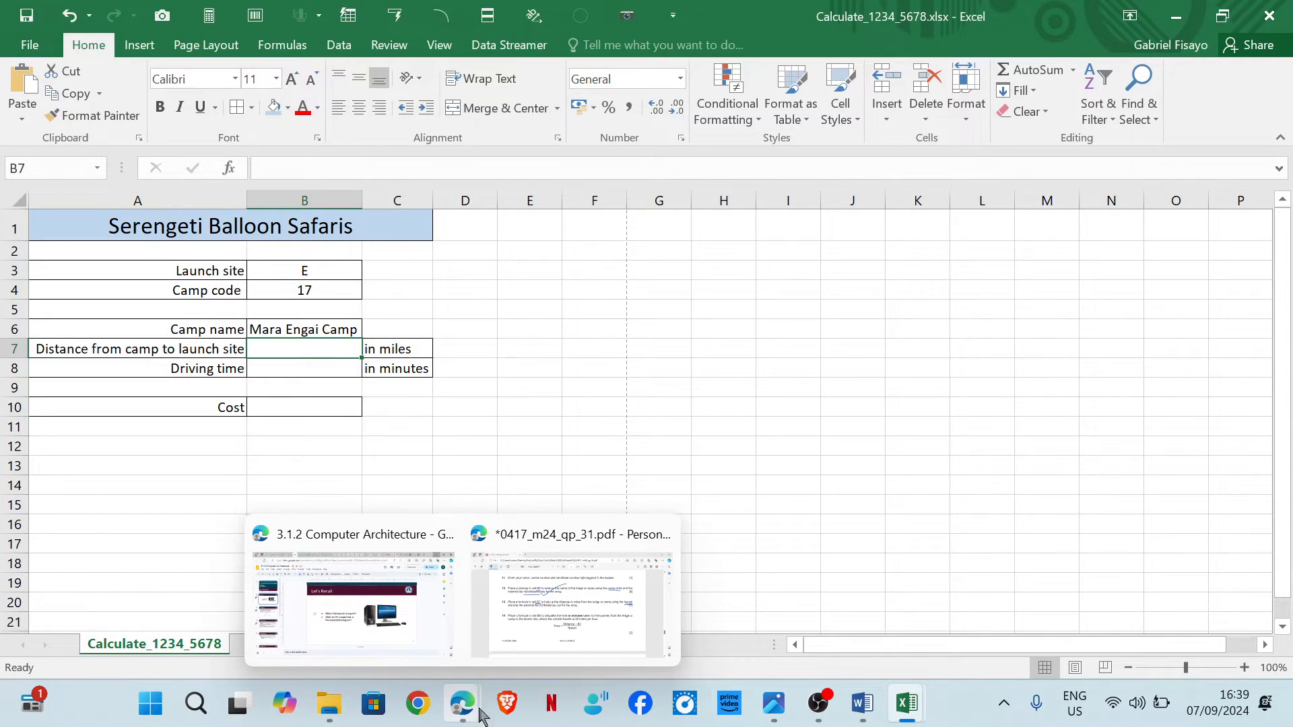
pyautogui.moveTo(565, 633)
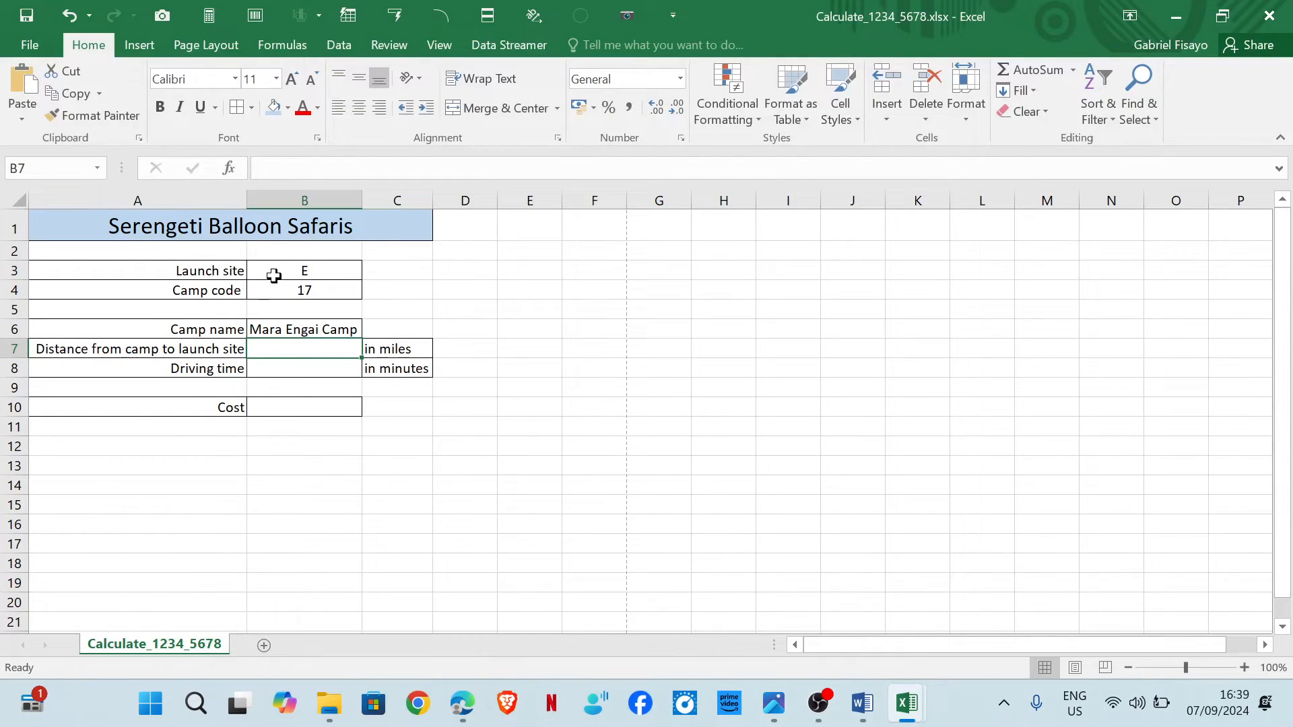
pyautogui.click(342, 268)
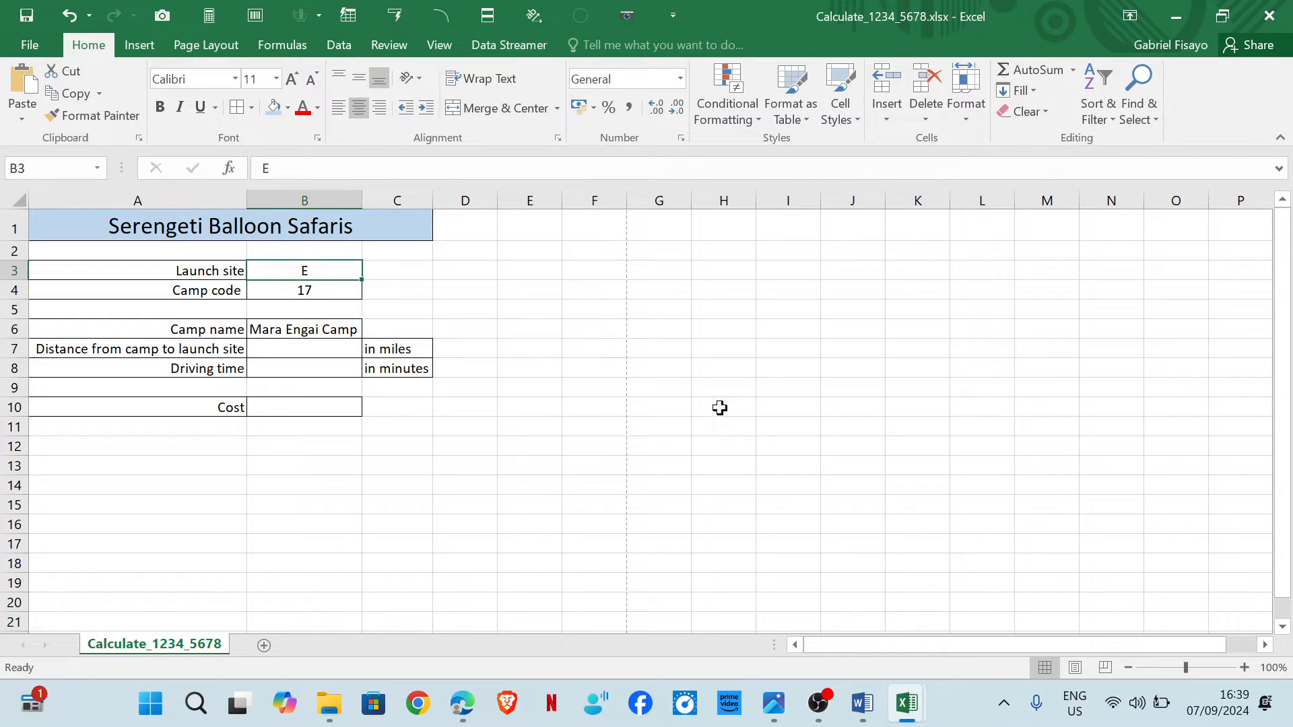
# Examine the distances in the launch site E column for camp code 17 in m24distance.csv.
pyautogui.moveTo(910, 702)
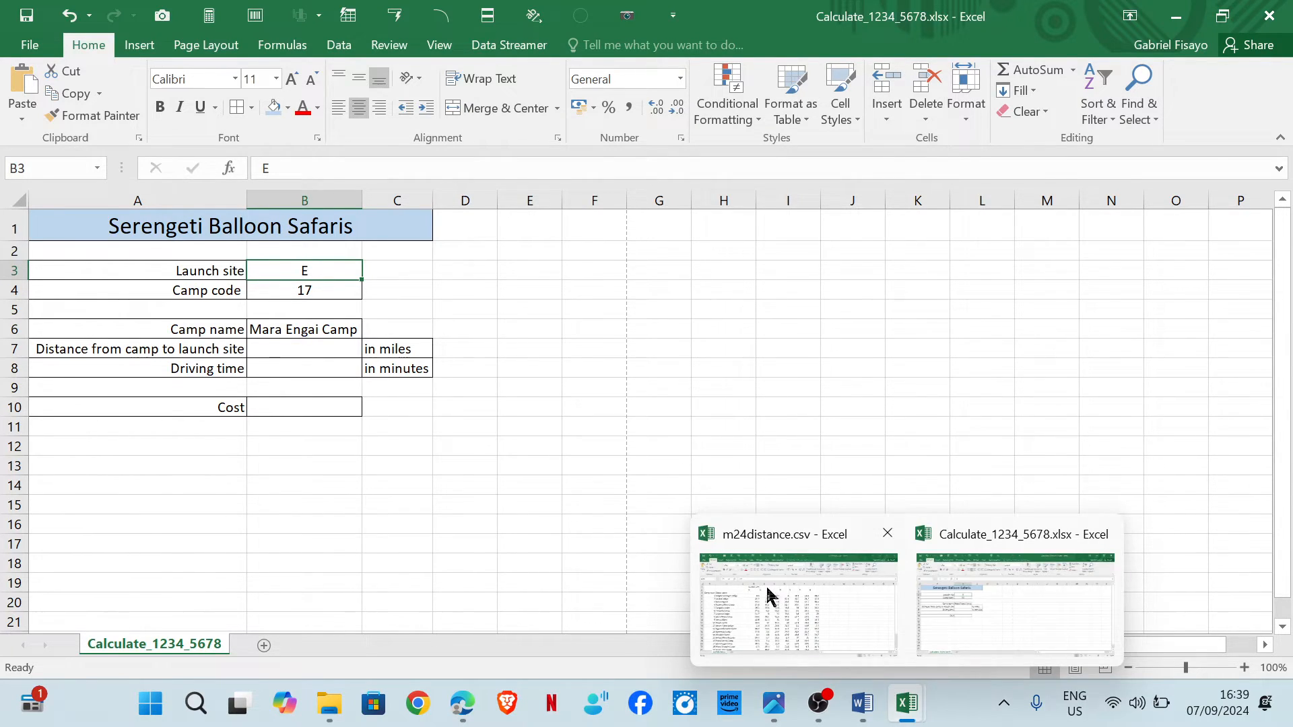
pyautogui.click(770, 596)
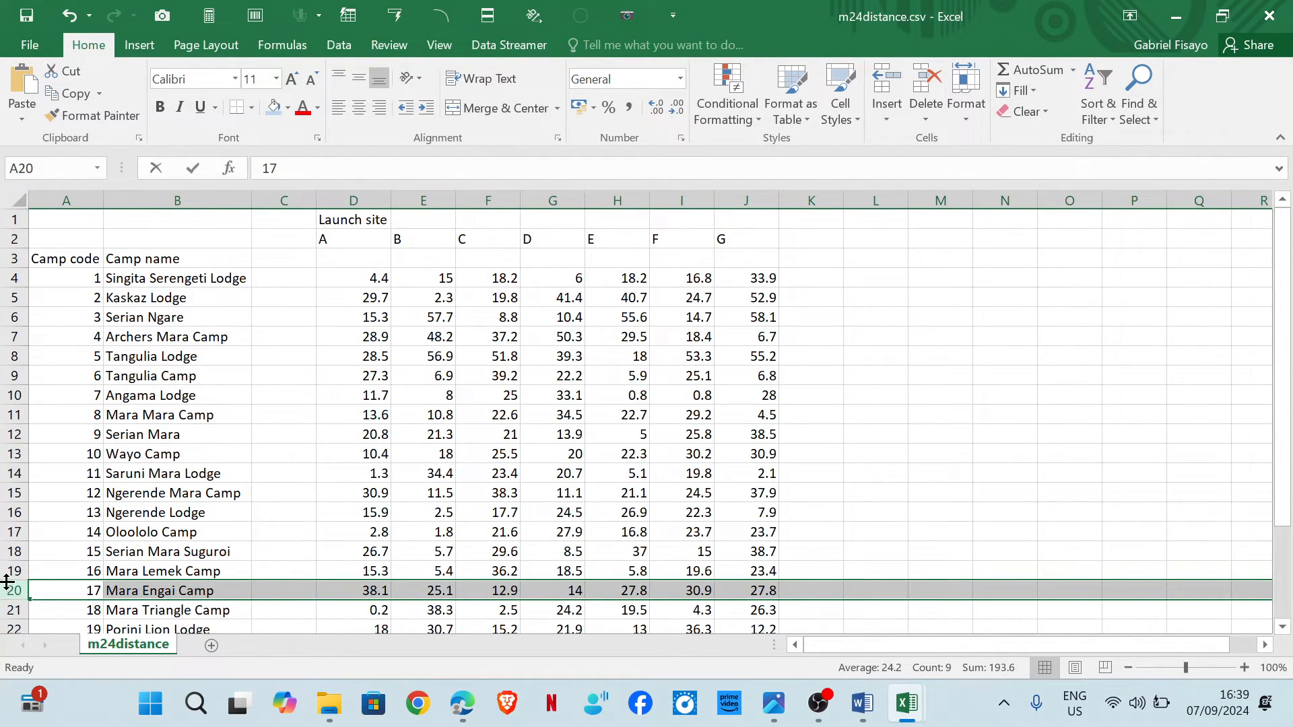
pyautogui.click(95, 592)
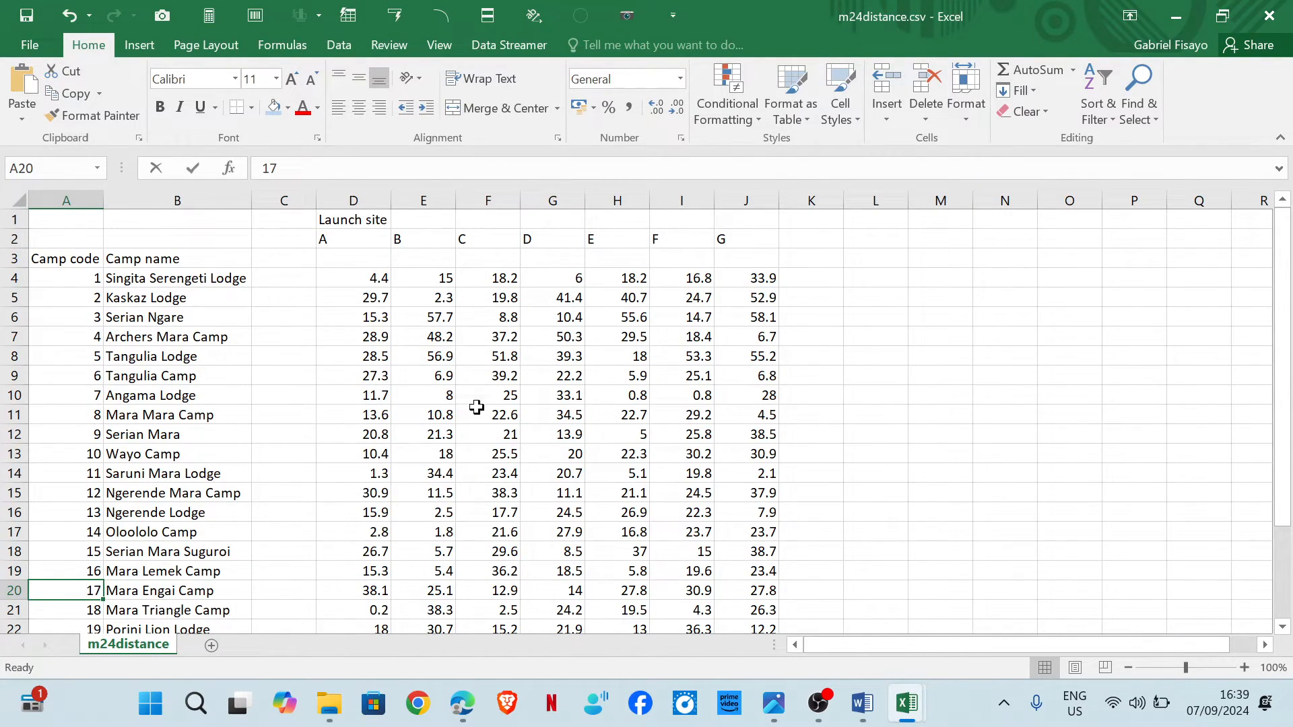
pyautogui.click(630, 198)
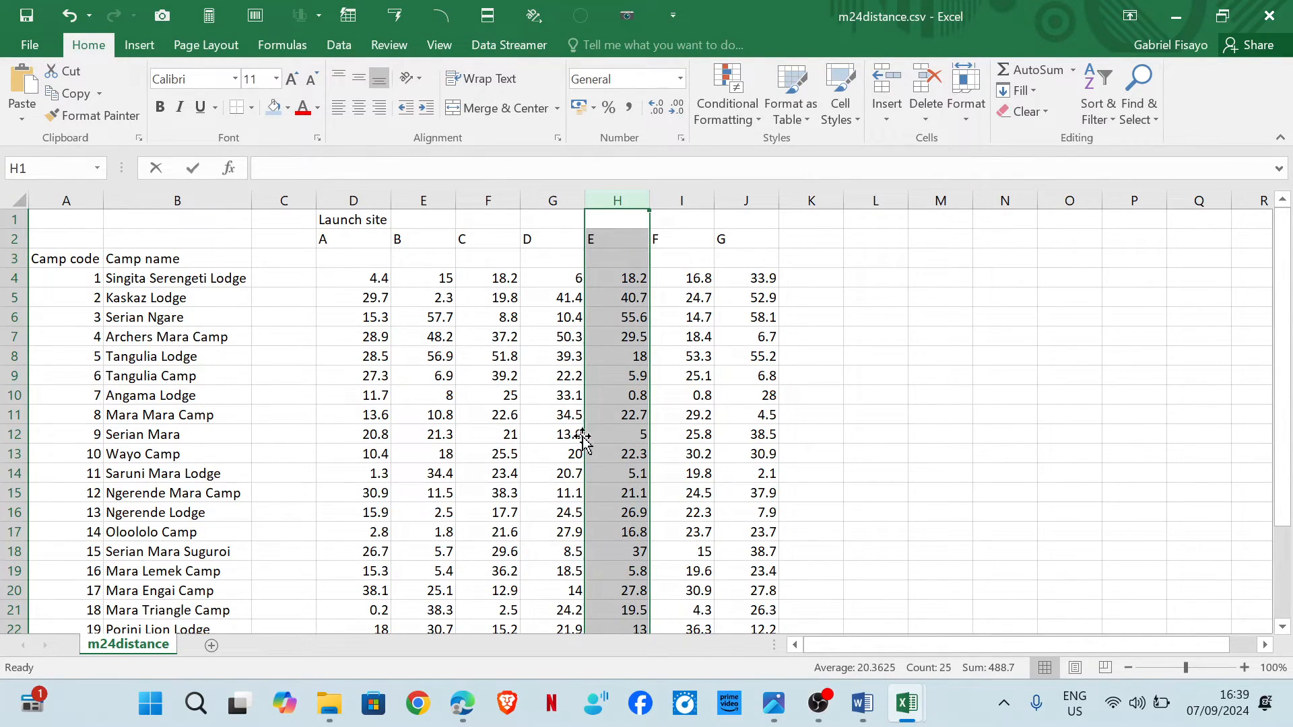
pyautogui.scroll(-3, 429, 437)
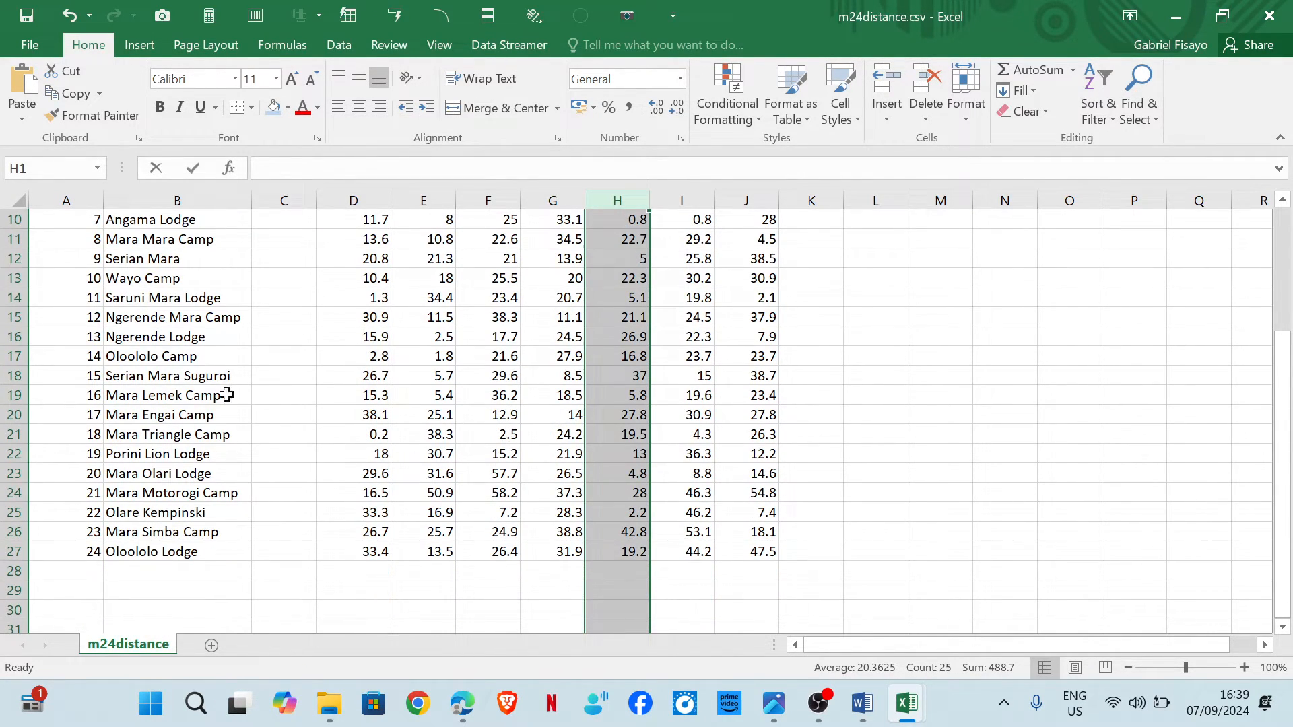
pyautogui.click(613, 418)
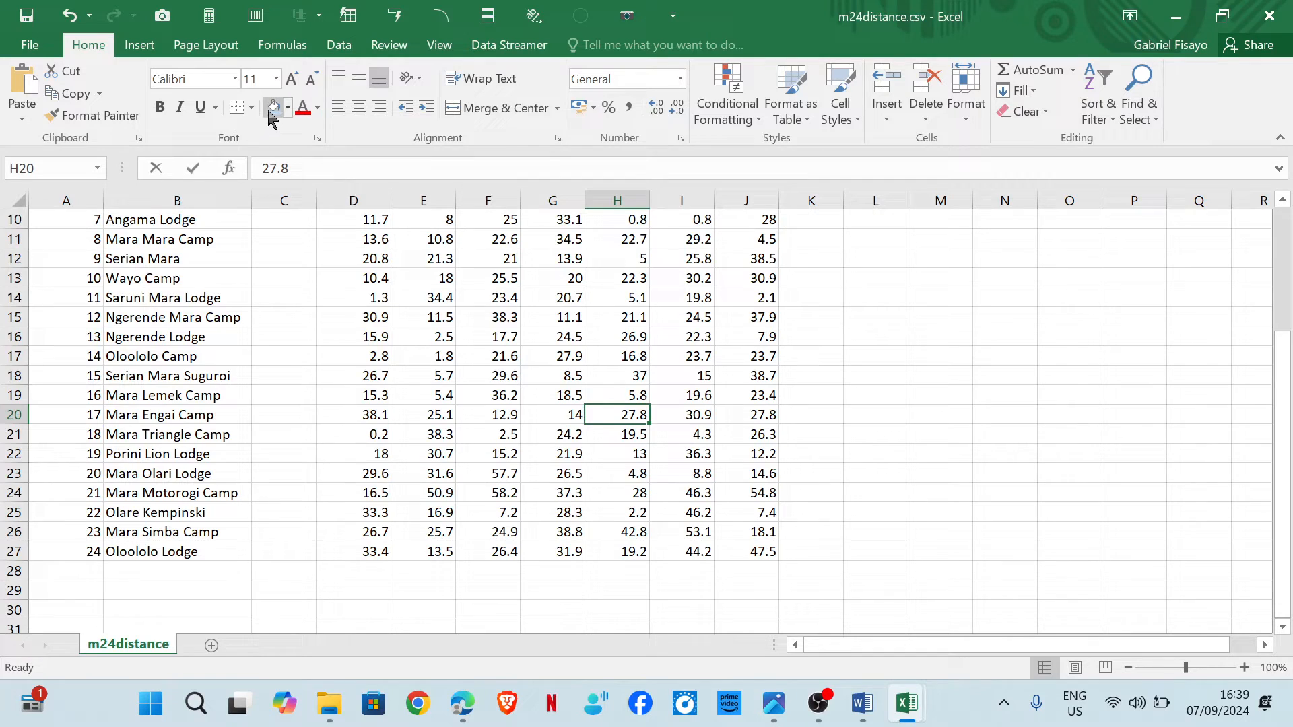
pyautogui.keyDown('ctrl'); pyautogui.click(583, 497); pyautogui.keyUp('ctrl')
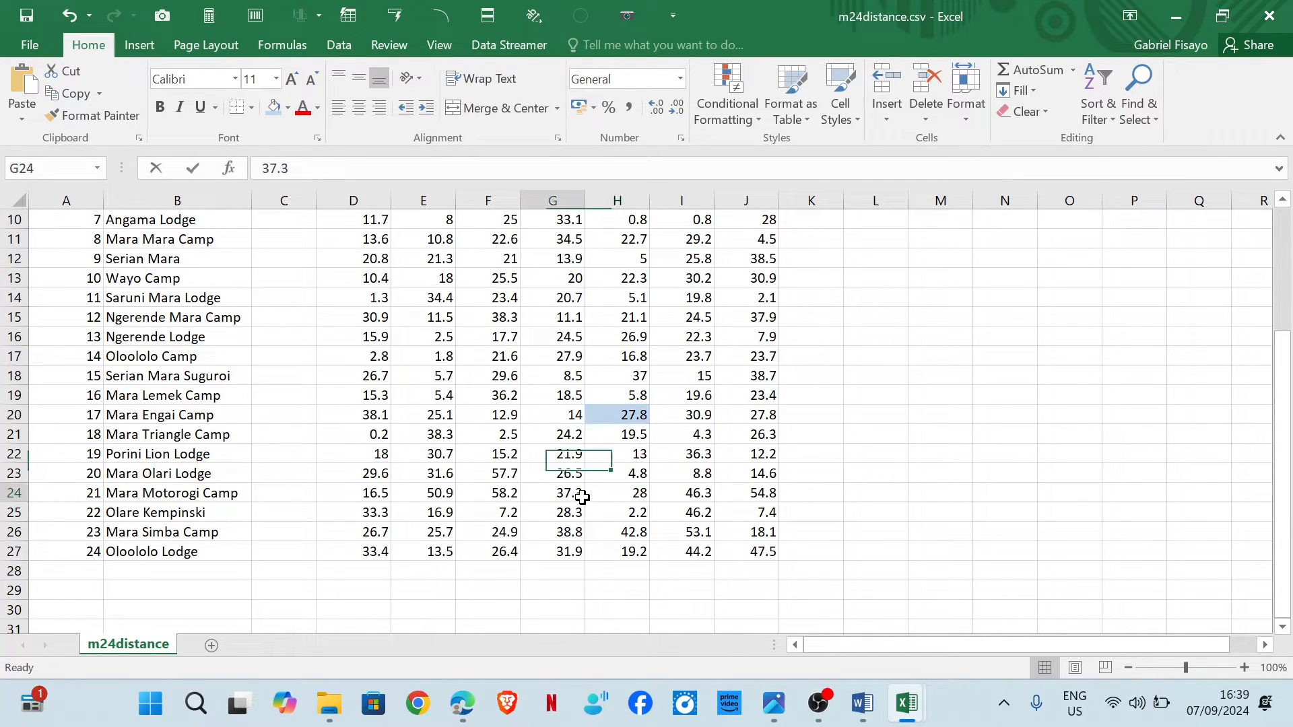
pyautogui.click(633, 423)
pyautogui.scroll(3, 579, 429)
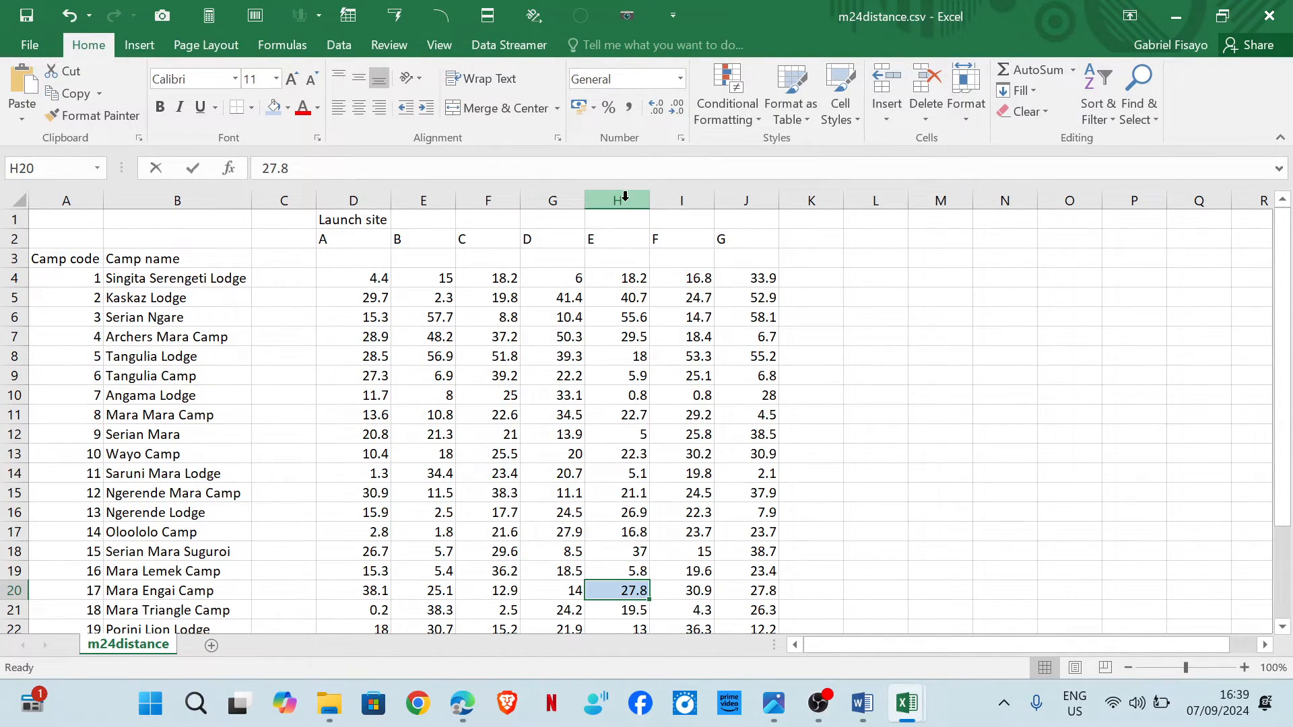
pyautogui.click(459, 296)
pyautogui.moveTo(619, 247); pyautogui.dragTo(617, 591)
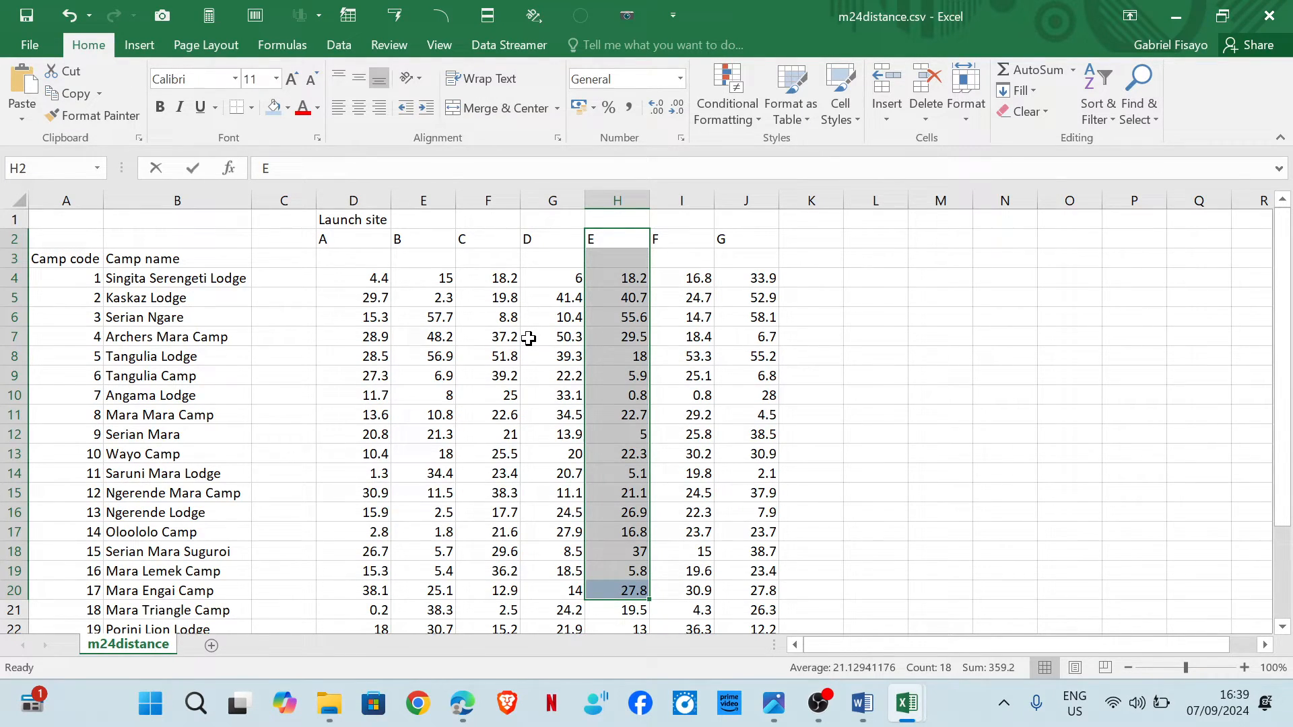
# Start an HLOOKUP formula in cell B7 using the launch site in B3 as lookup value.
pyautogui.moveTo(924, 707)
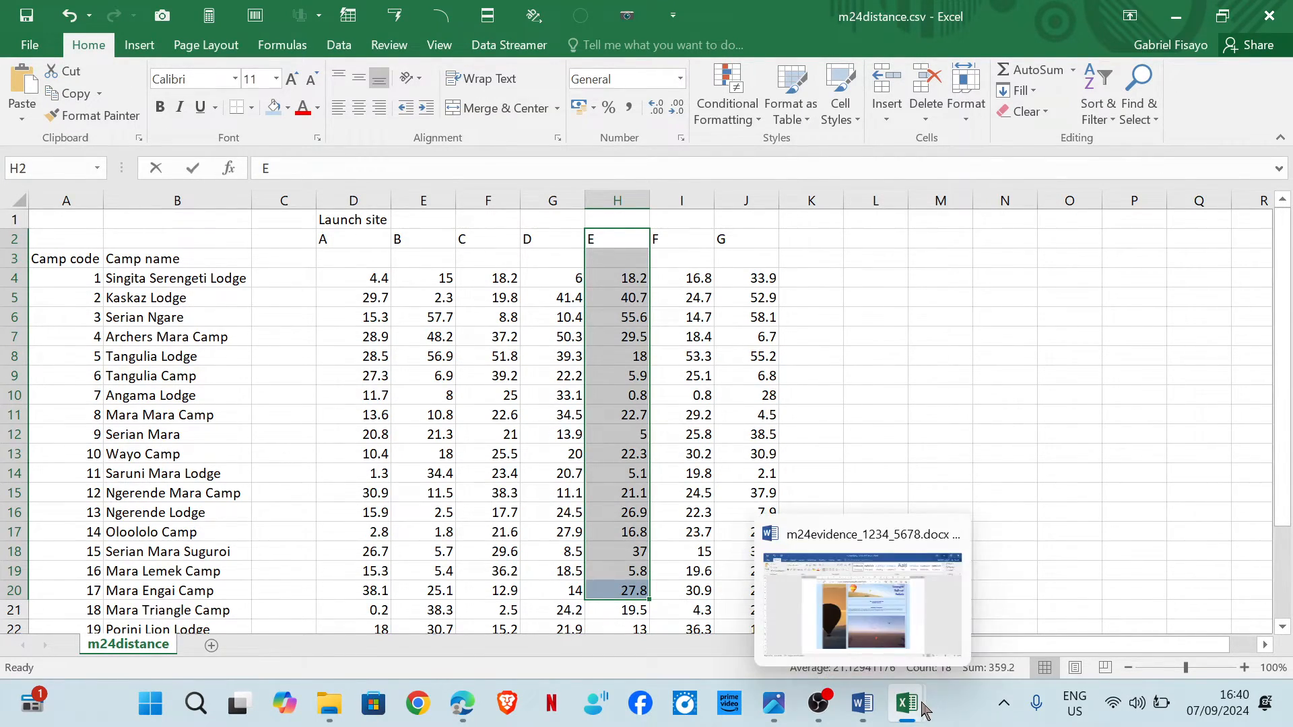
pyautogui.click(948, 604)
pyautogui.click(289, 351)
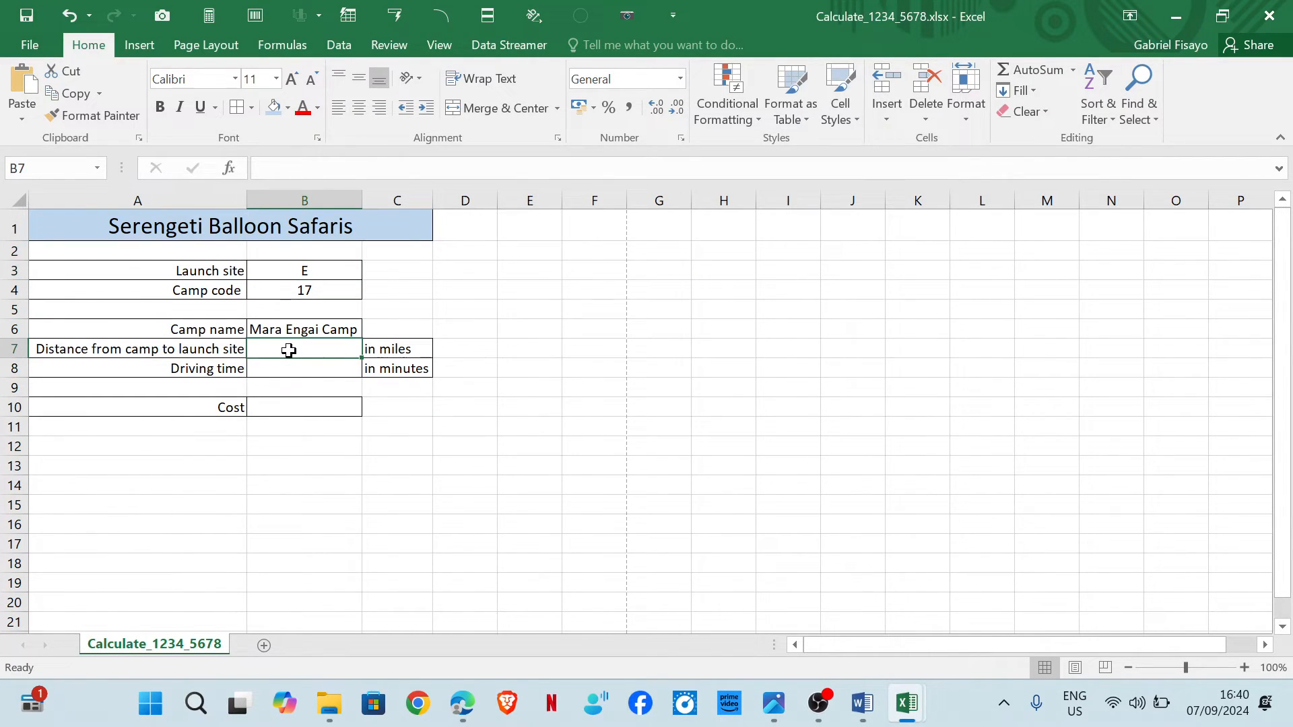
pyautogui.write('=')
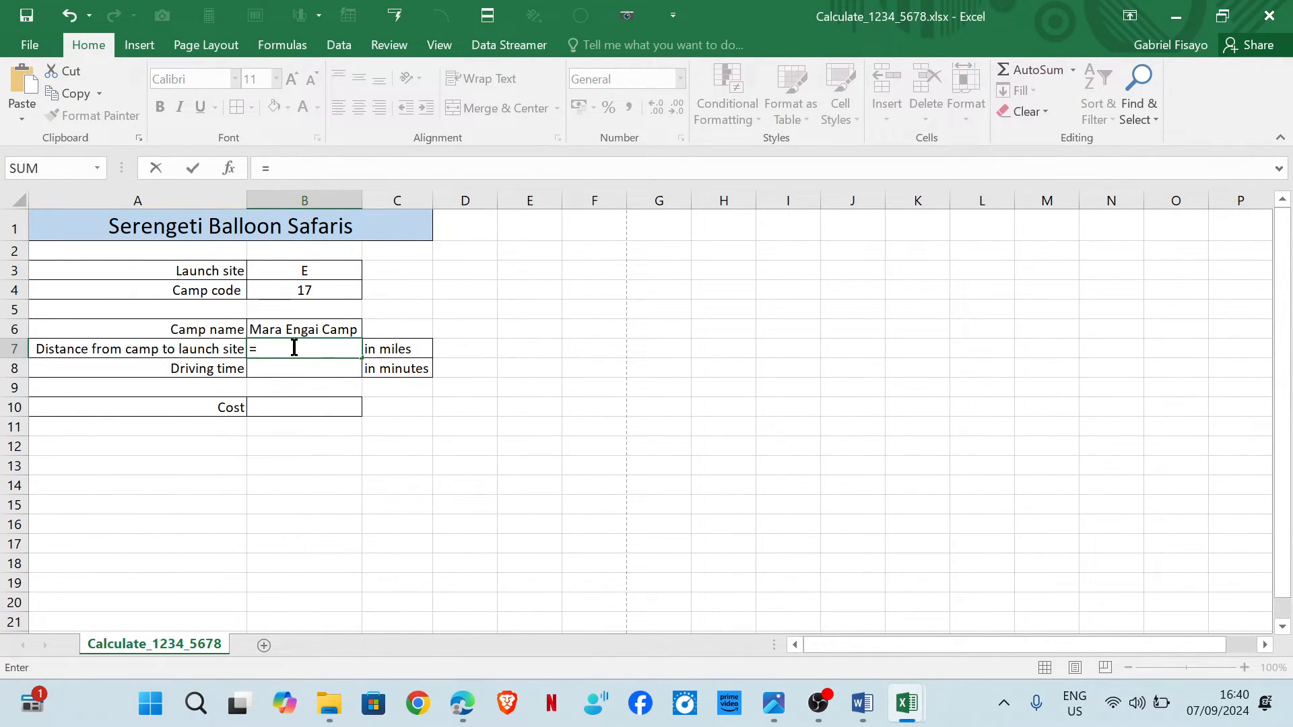
pyautogui.write('hl')
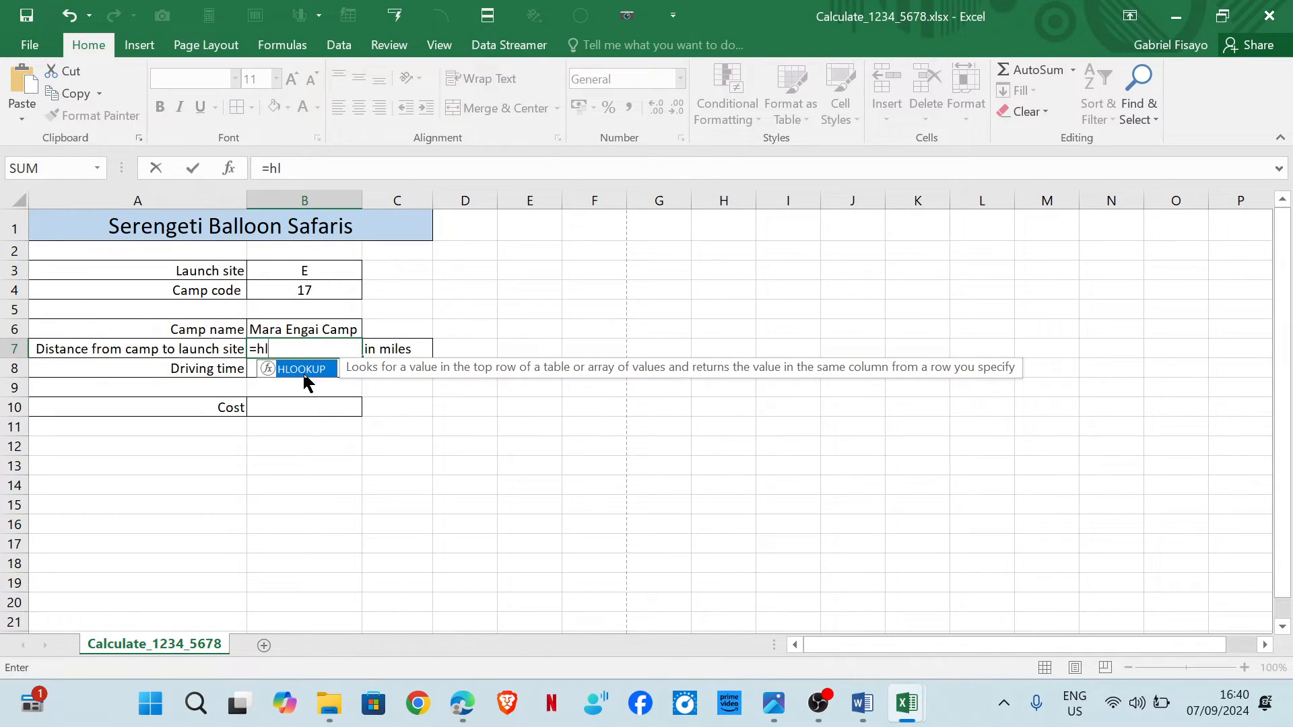
pyautogui.doubleClick(304, 376)
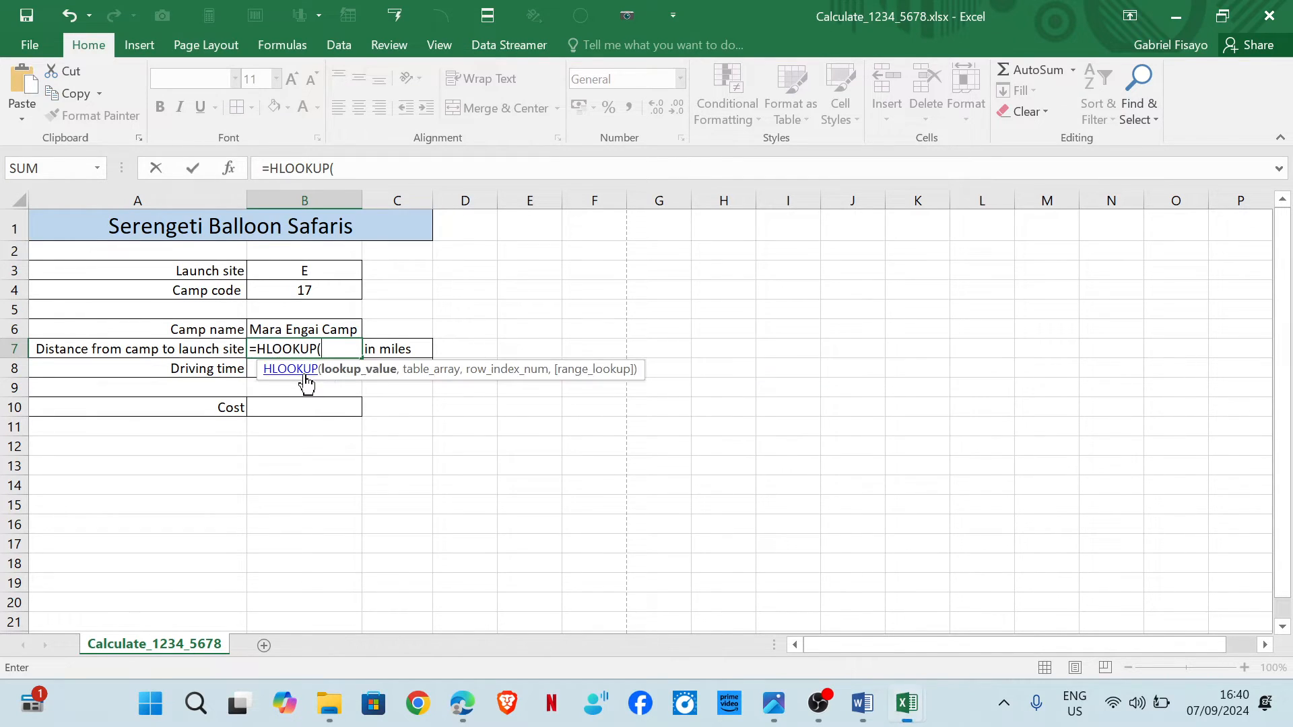
pyautogui.click(309, 271)
pyautogui.write(',')
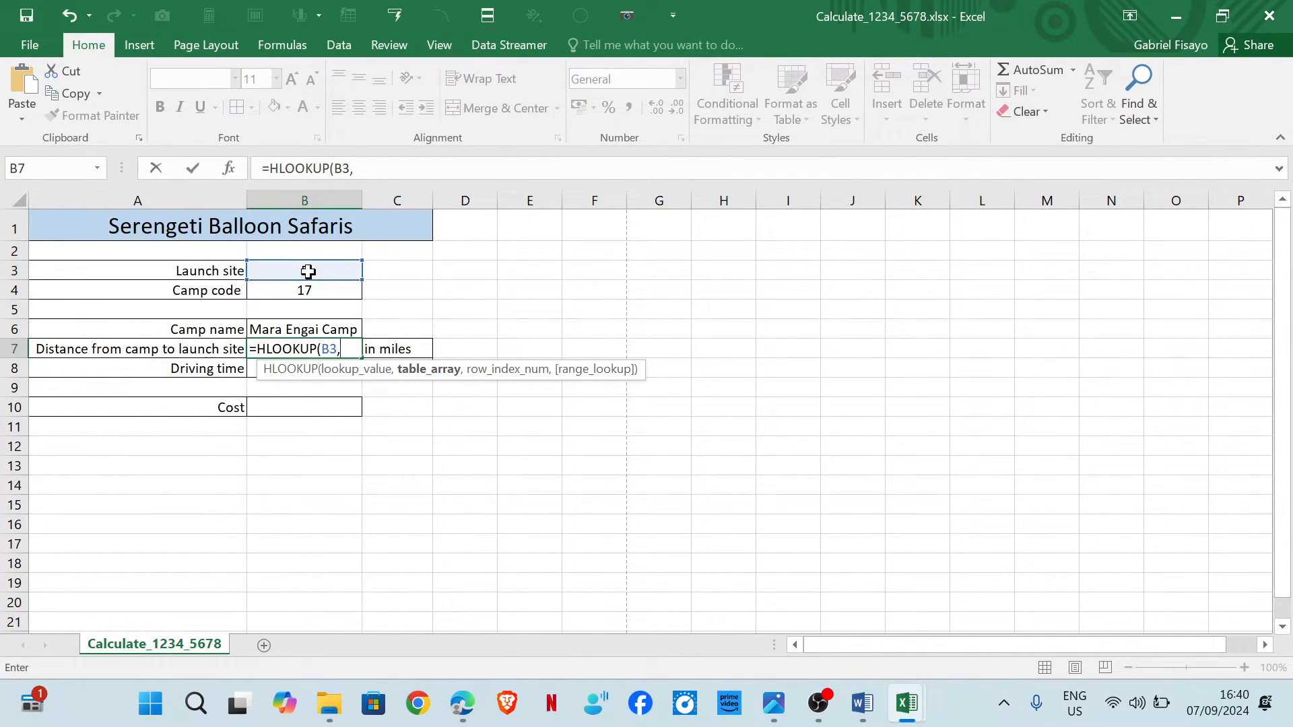
# Add the absolute range $D$2:$J$27 from m24distance.csv as the HLOOKUP table array.
pyautogui.moveTo(907, 701)
pyautogui.click(801, 600)
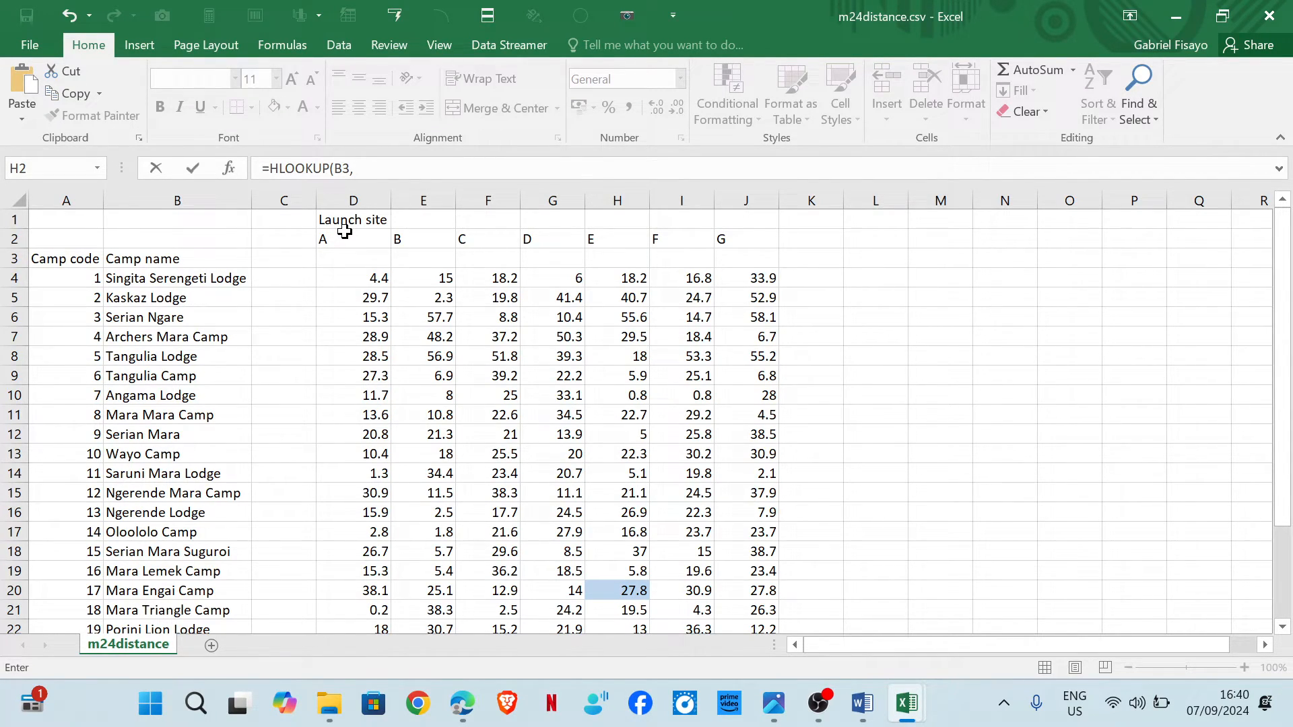
pyautogui.moveTo(351, 239); pyautogui.dragTo(753, 590)
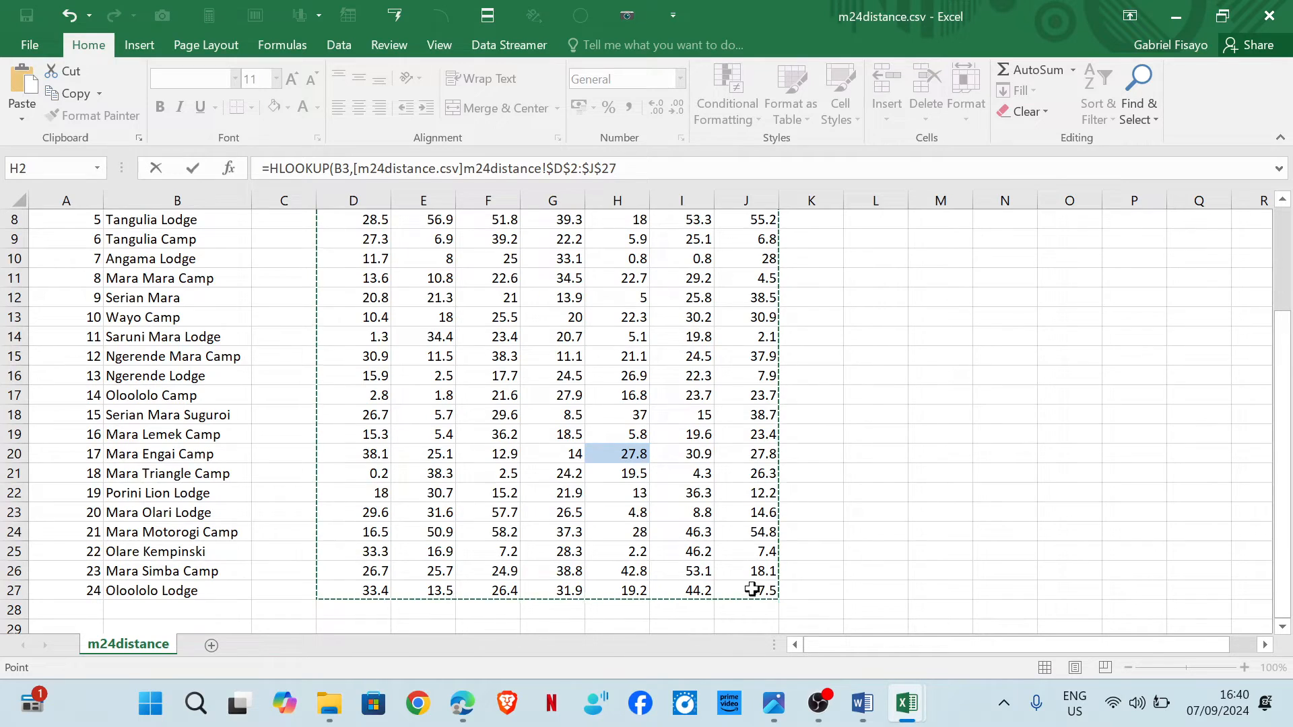
pyautogui.click(652, 168)
pyautogui.write(',')
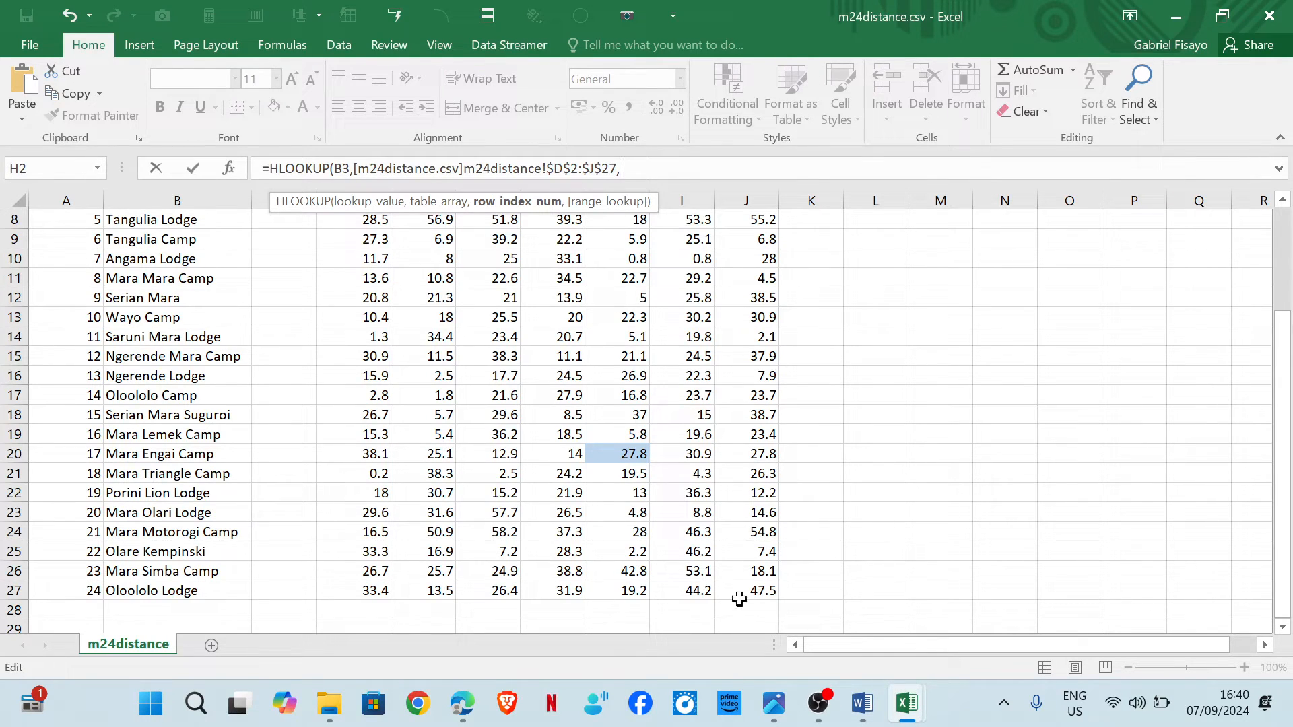
pyautogui.moveTo(907, 703)
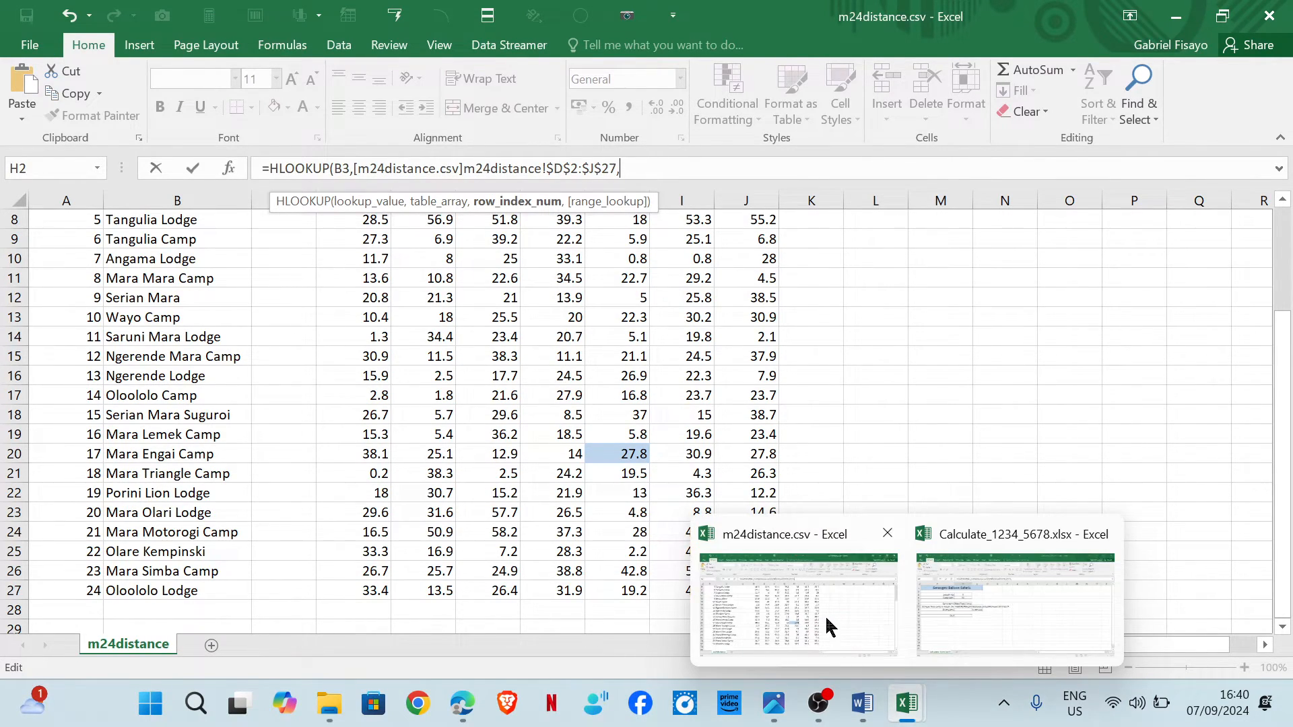
pyautogui.click(954, 616)
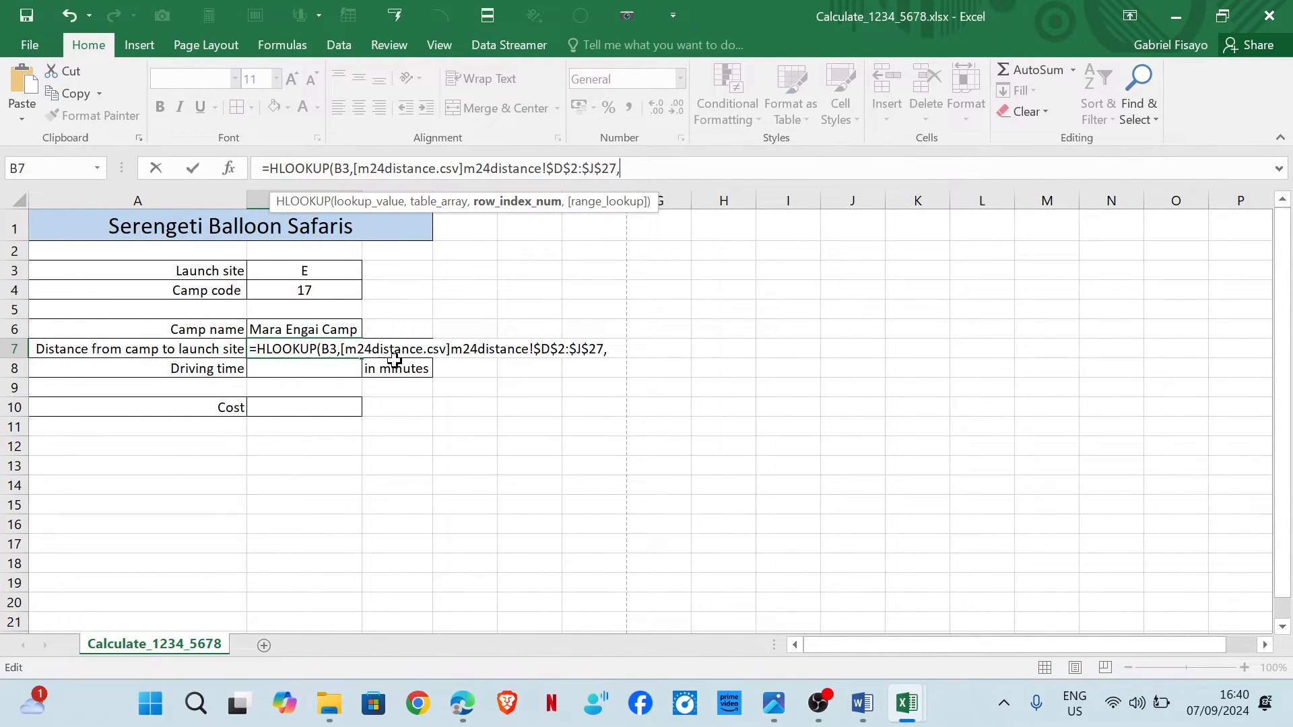
# Complete the HLOOKUP in B7 using camp code B4 as the row index and FALSE for an exact match.
pyautogui.click(324, 294)
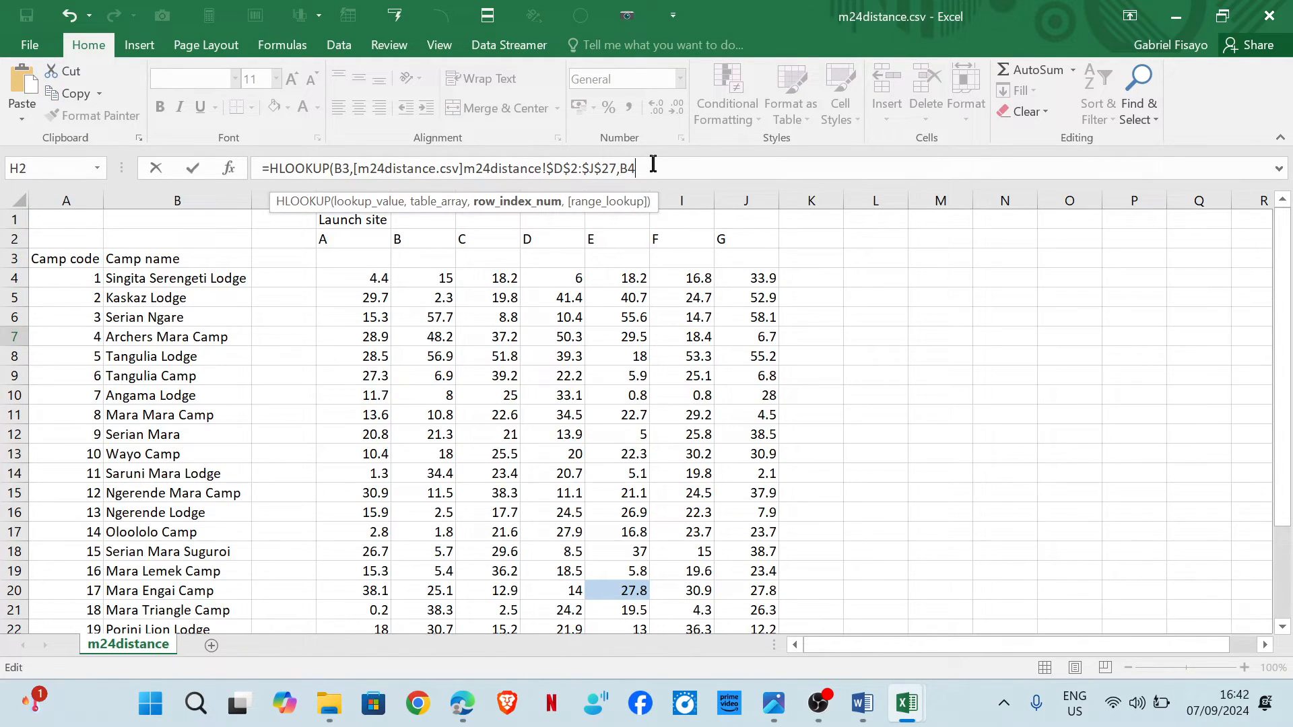
pyautogui.write(',')
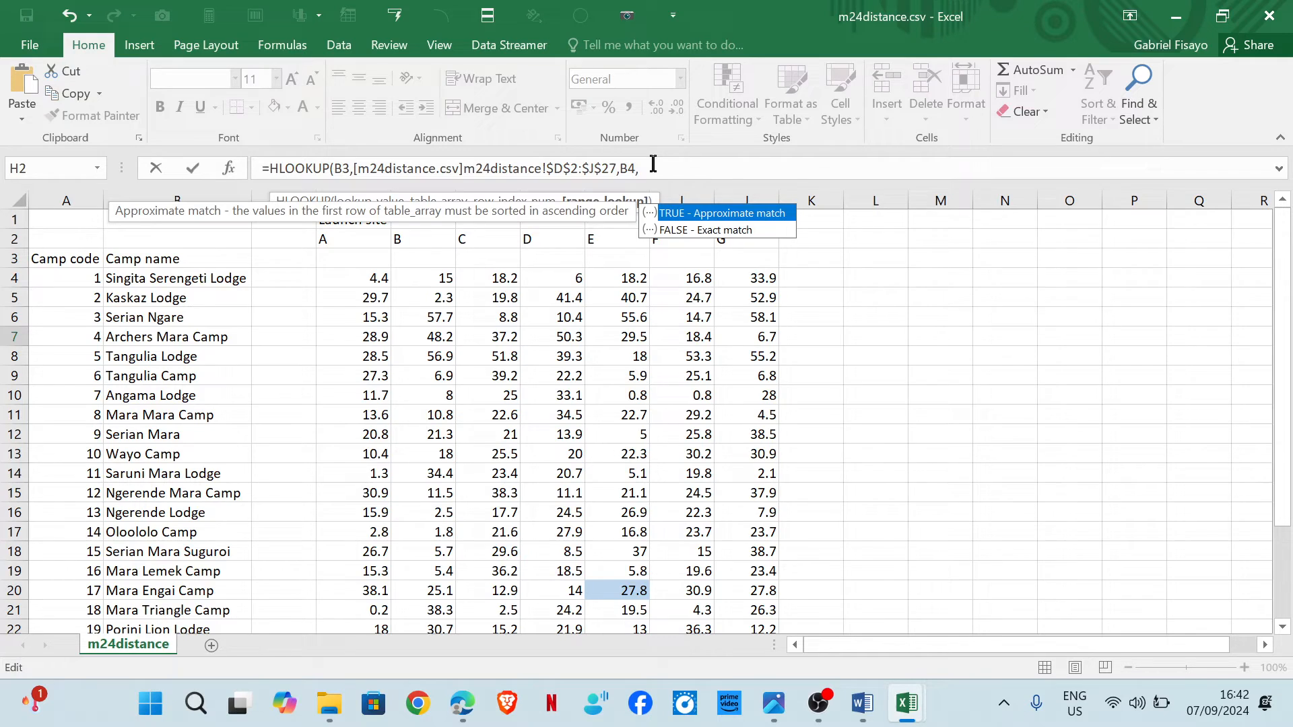
pyautogui.press('Down')
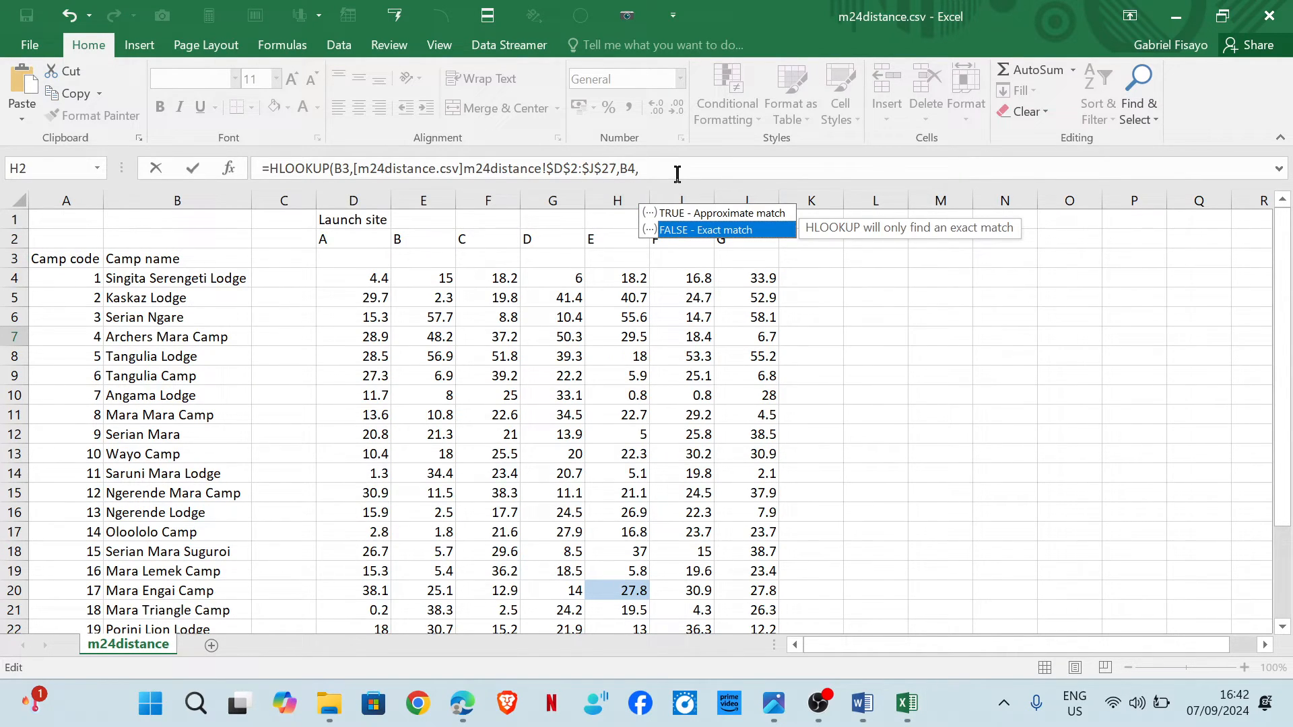
pyautogui.doubleClick(680, 230)
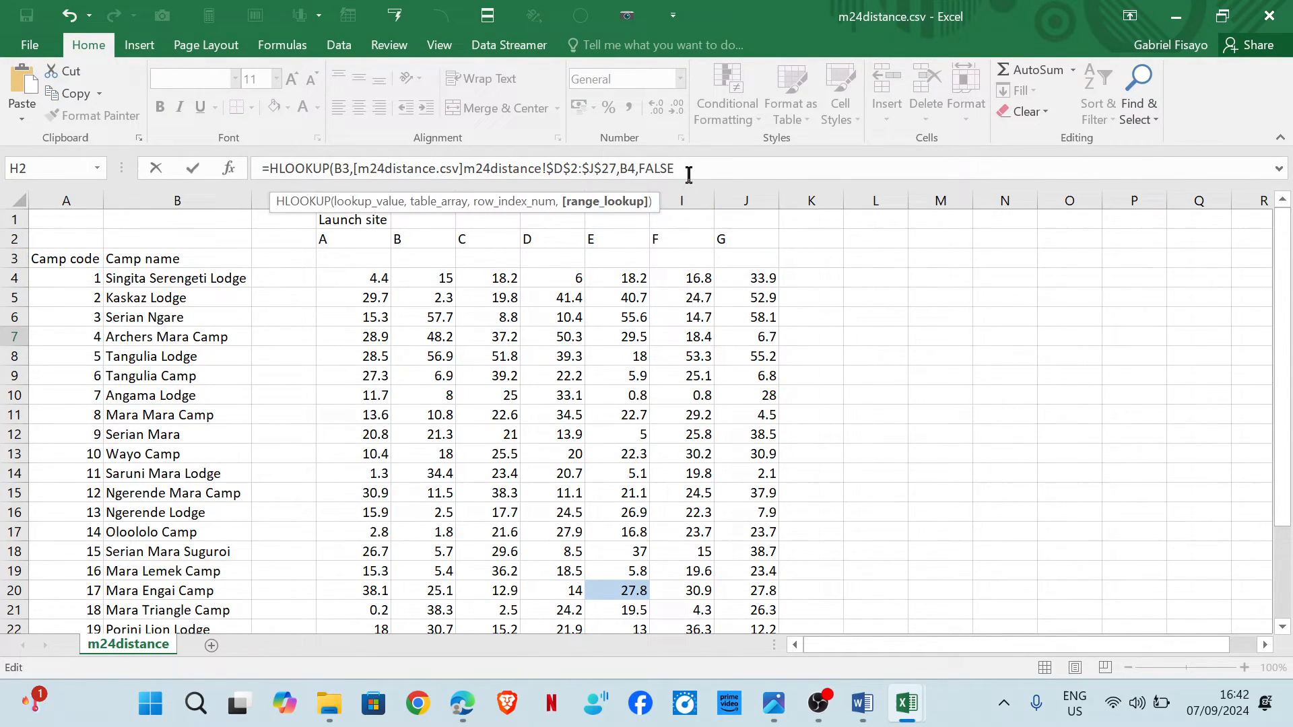
pyautogui.write(')')
pyautogui.press('Return')
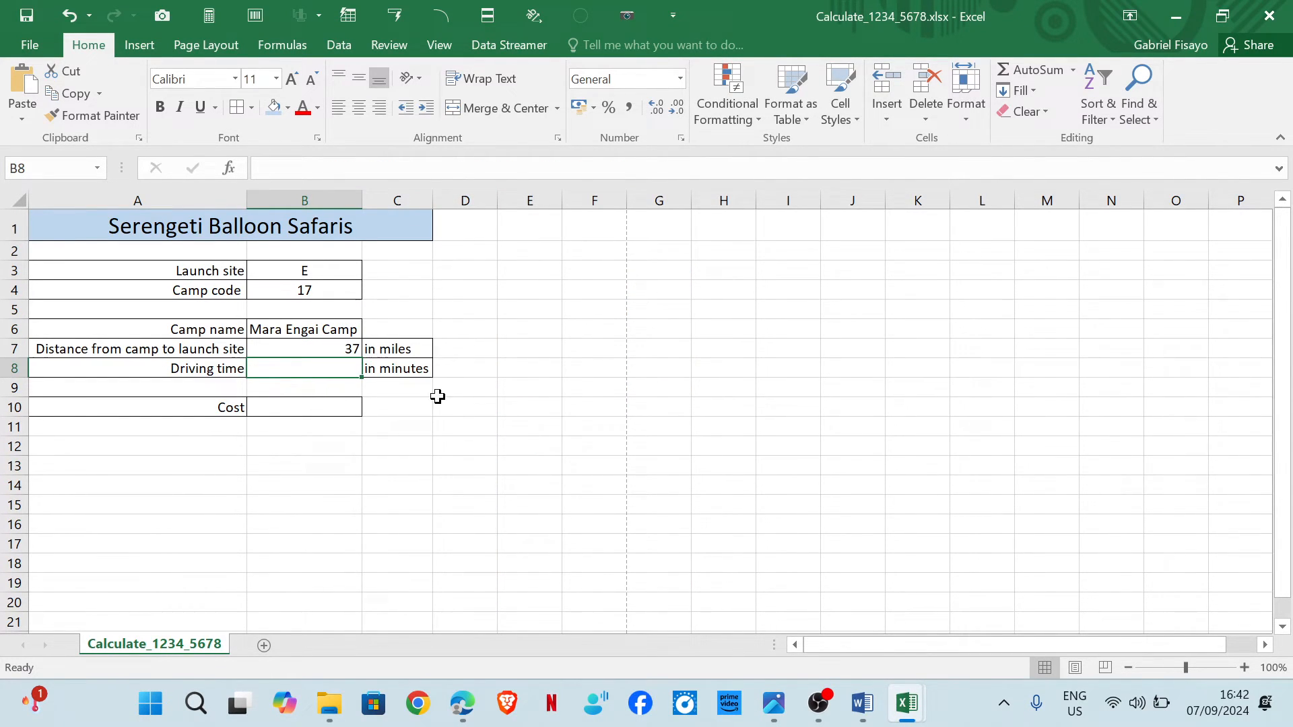
# Examine the launch site columns and camp rows in m24distance.csv to check which row the lookup should return.
pyautogui.moveTo(906, 703)
pyautogui.click(814, 614)
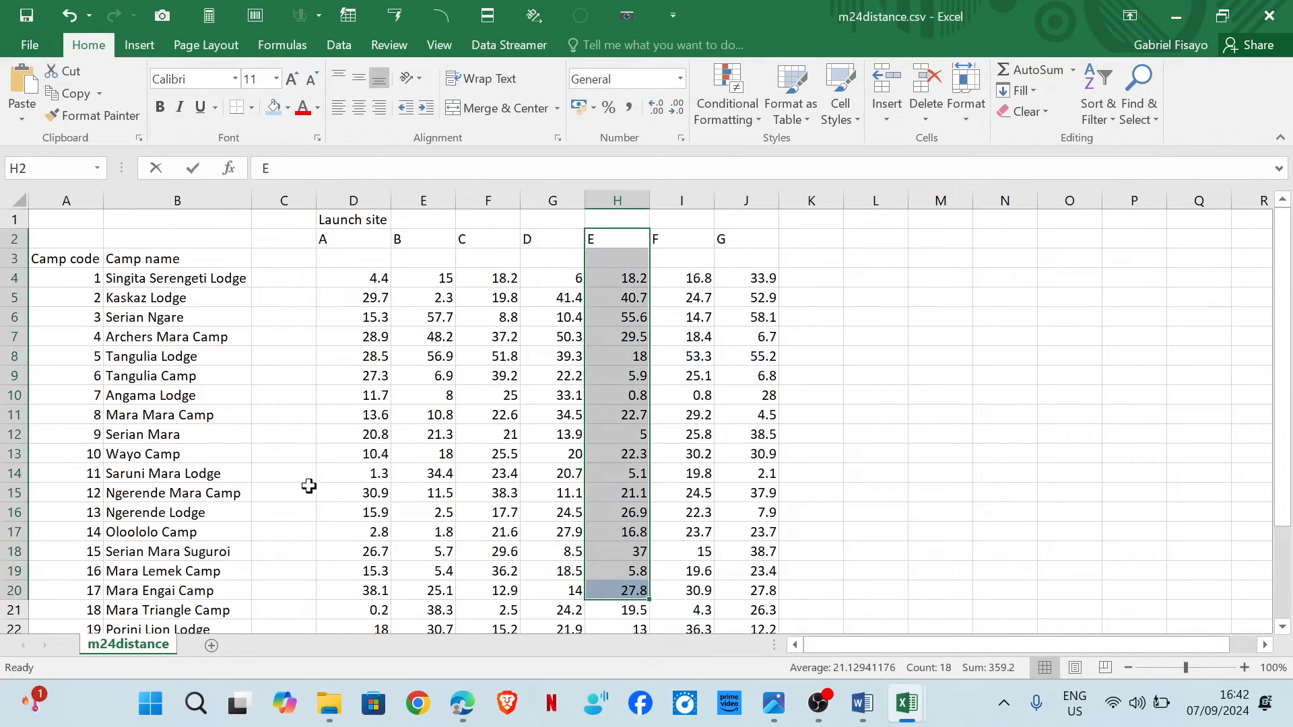
pyautogui.click(627, 552)
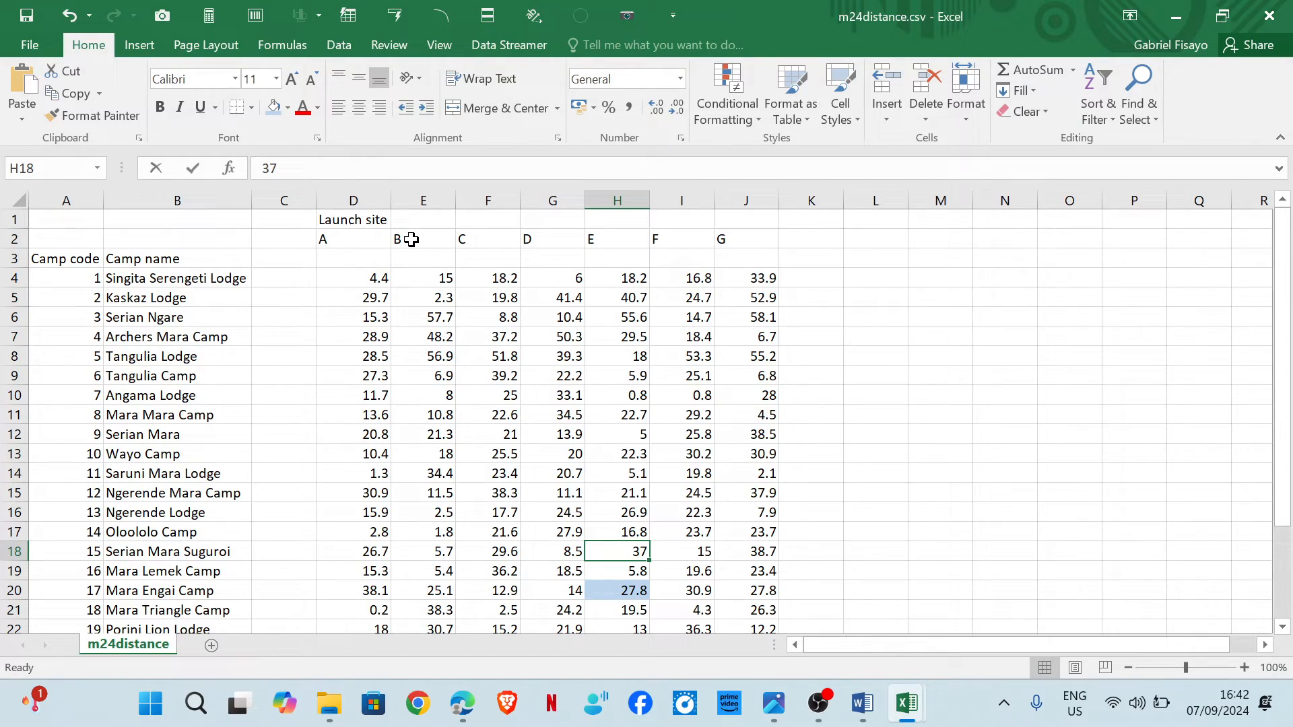
pyautogui.moveTo(412, 238); pyautogui.dragTo(418, 394)
pyautogui.click(418, 384)
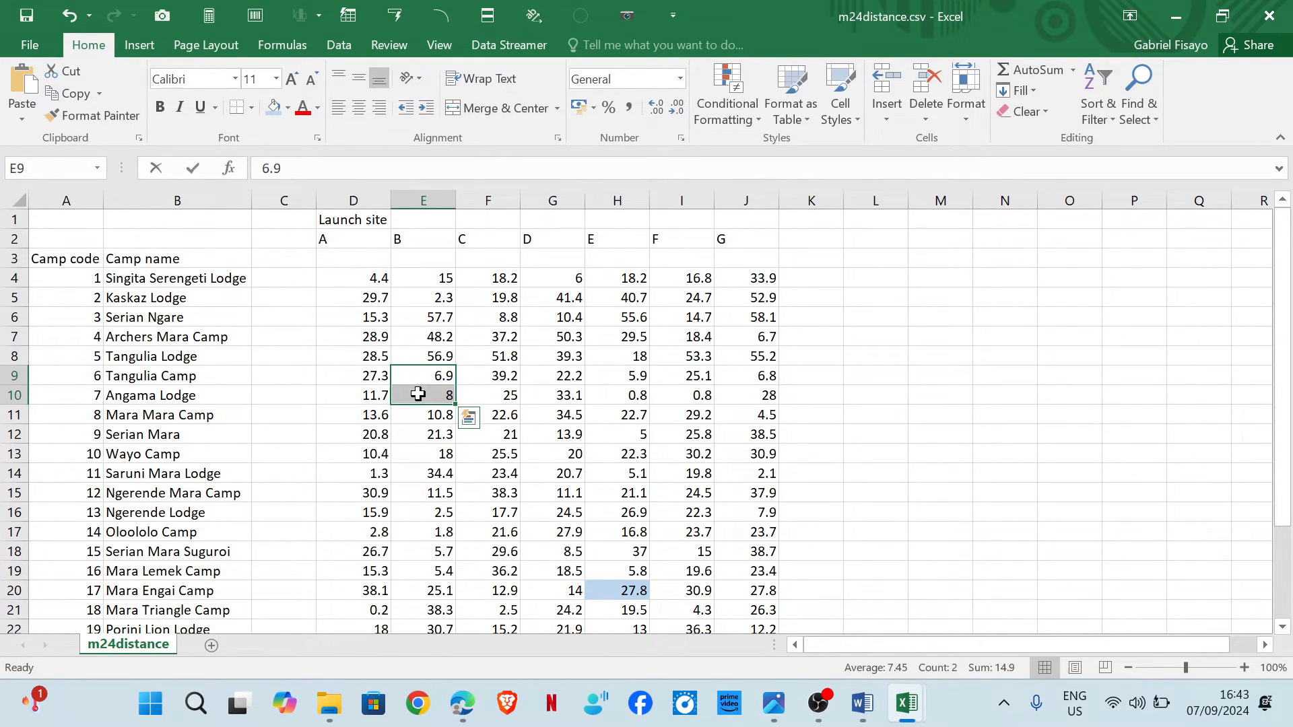
pyautogui.moveTo(424, 237); pyautogui.dragTo(418, 593)
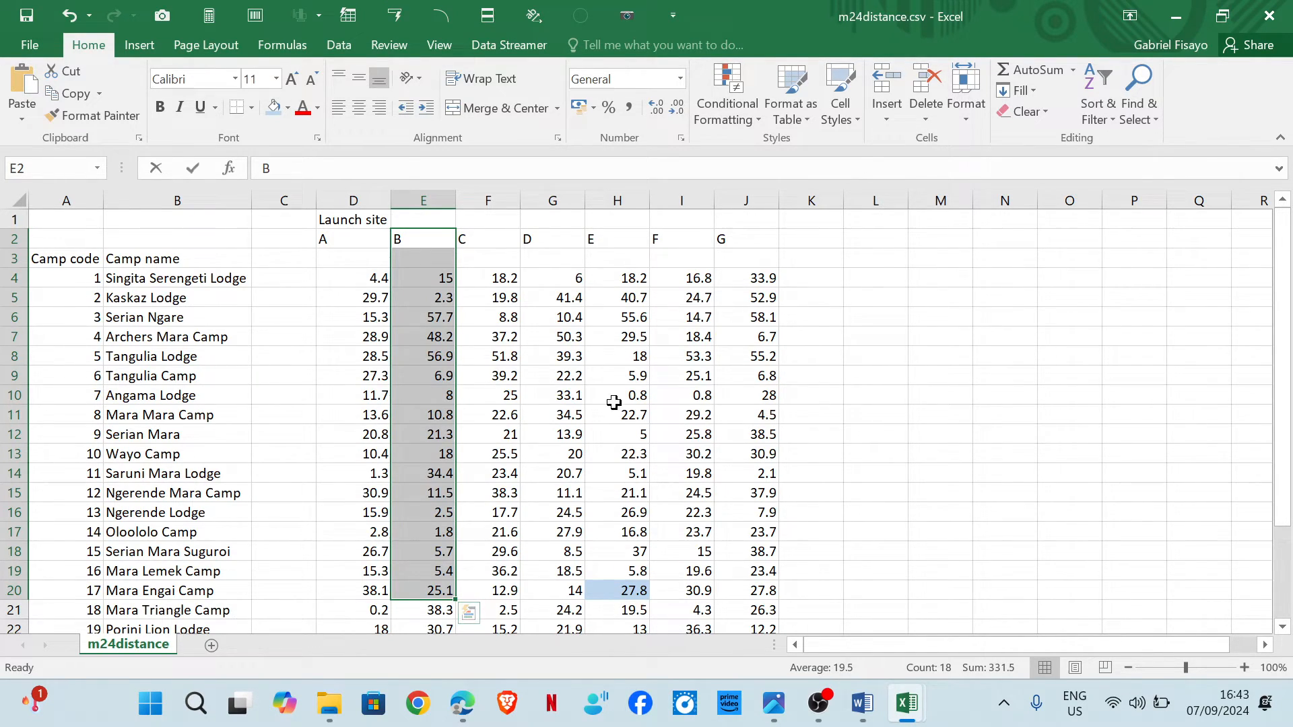
pyautogui.moveTo(533, 237); pyautogui.dragTo(528, 251)
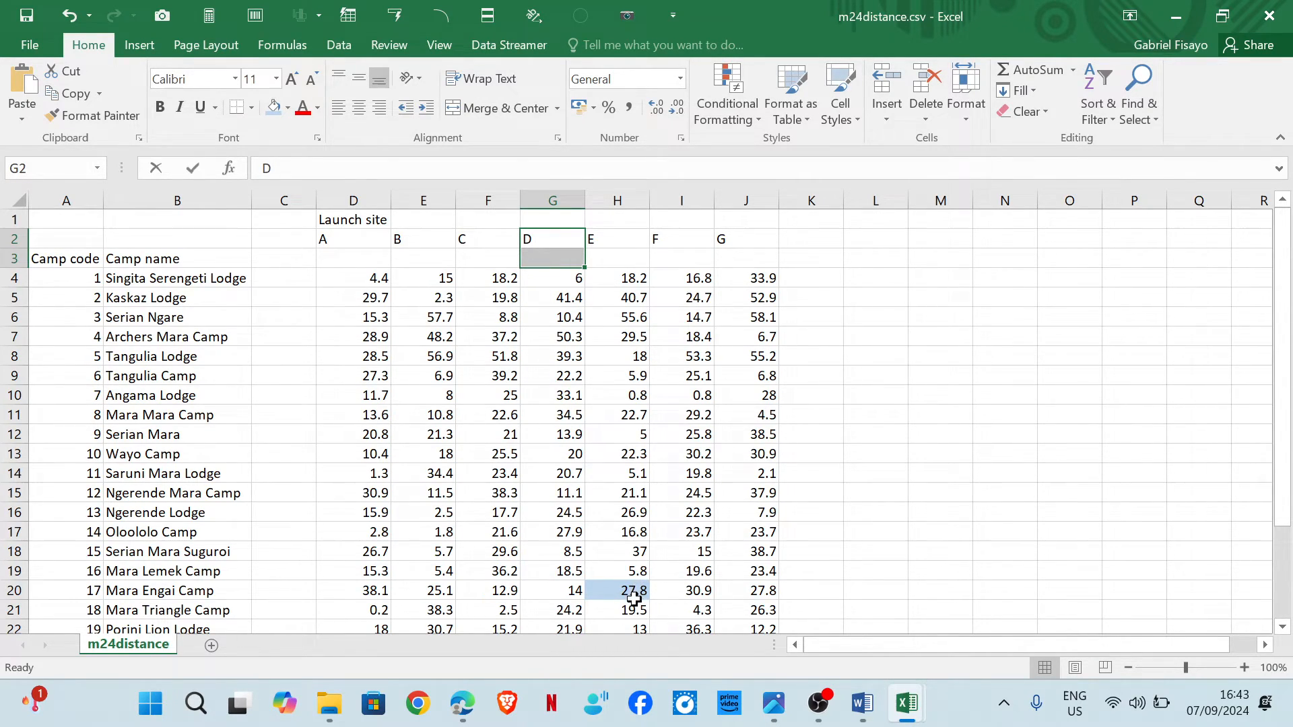
# Change the HLOOKUP row index in B7 to B4+2 in the Calculate workbook.
pyautogui.moveTo(910, 704)
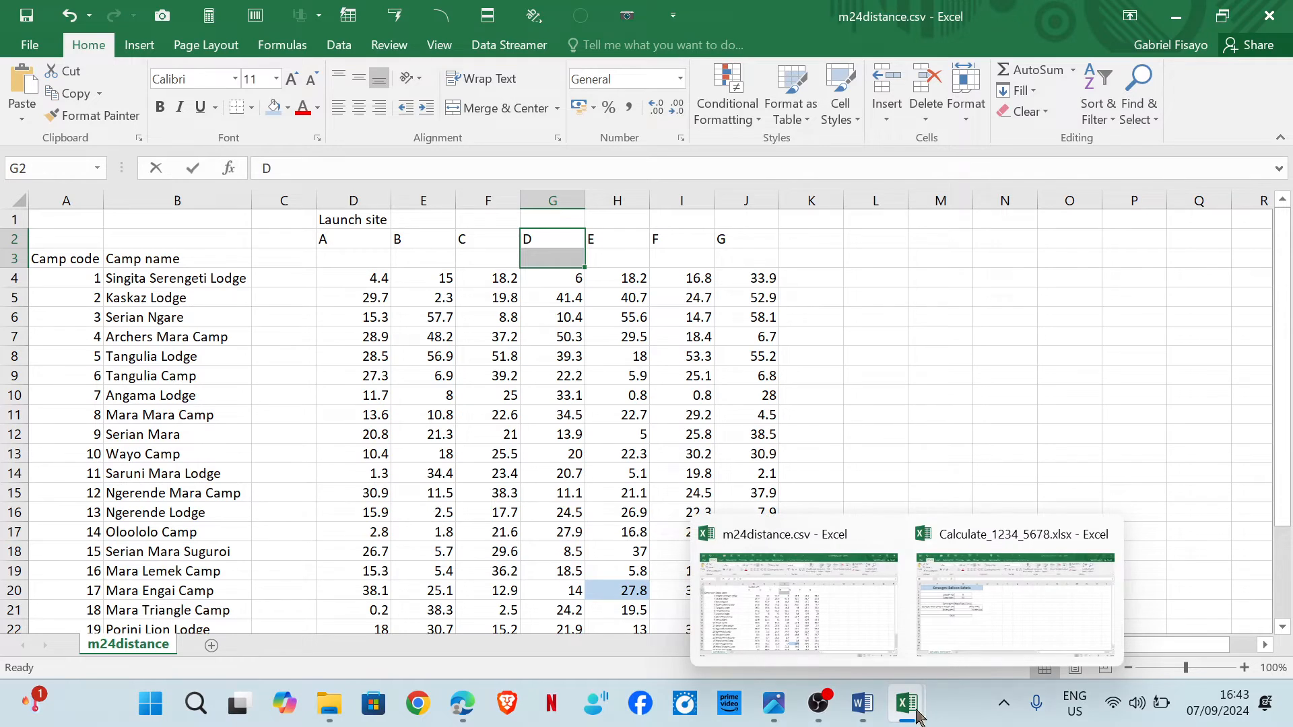
pyautogui.click(945, 623)
pyautogui.click(348, 353)
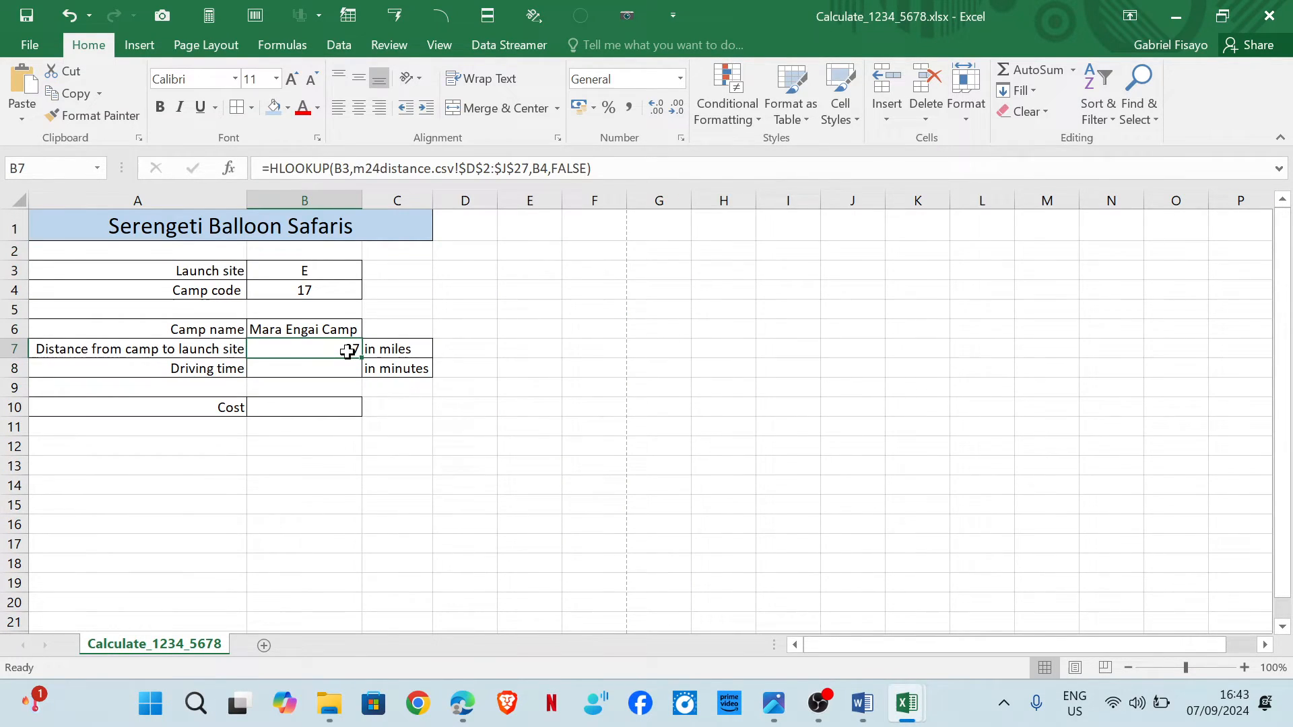
pyautogui.click(552, 169)
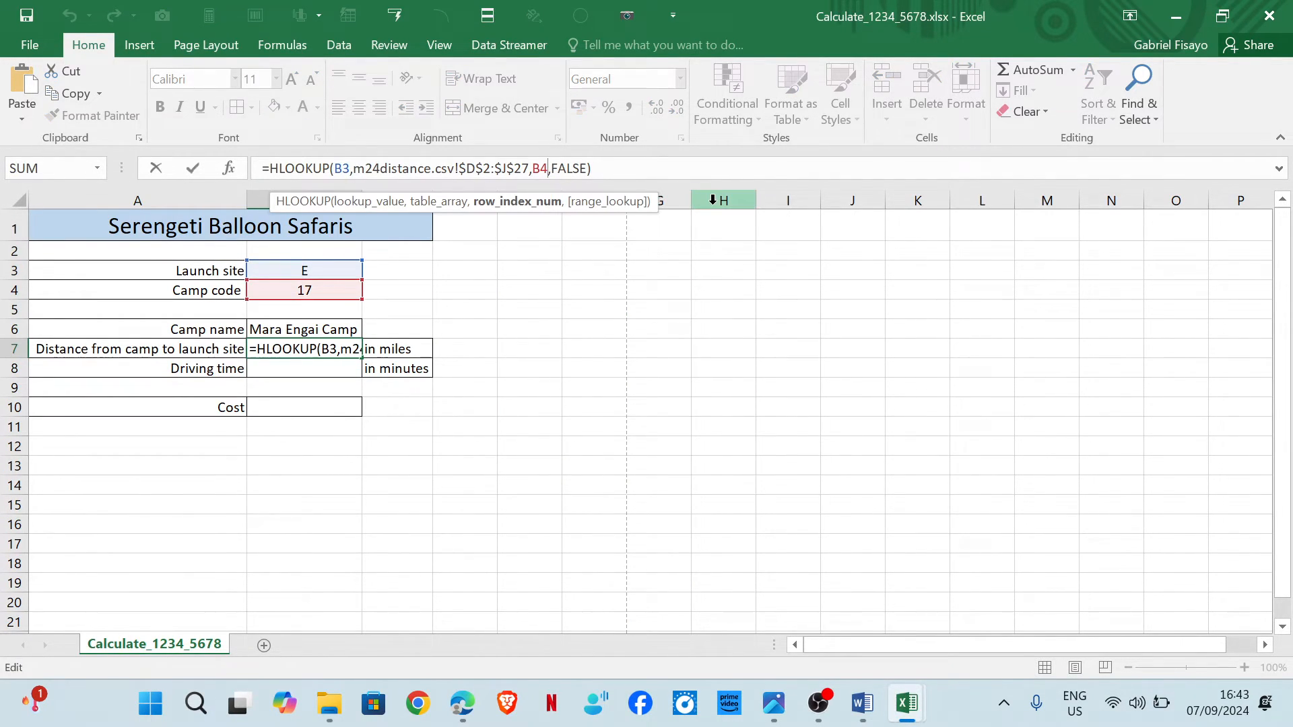
pyautogui.write('+2')
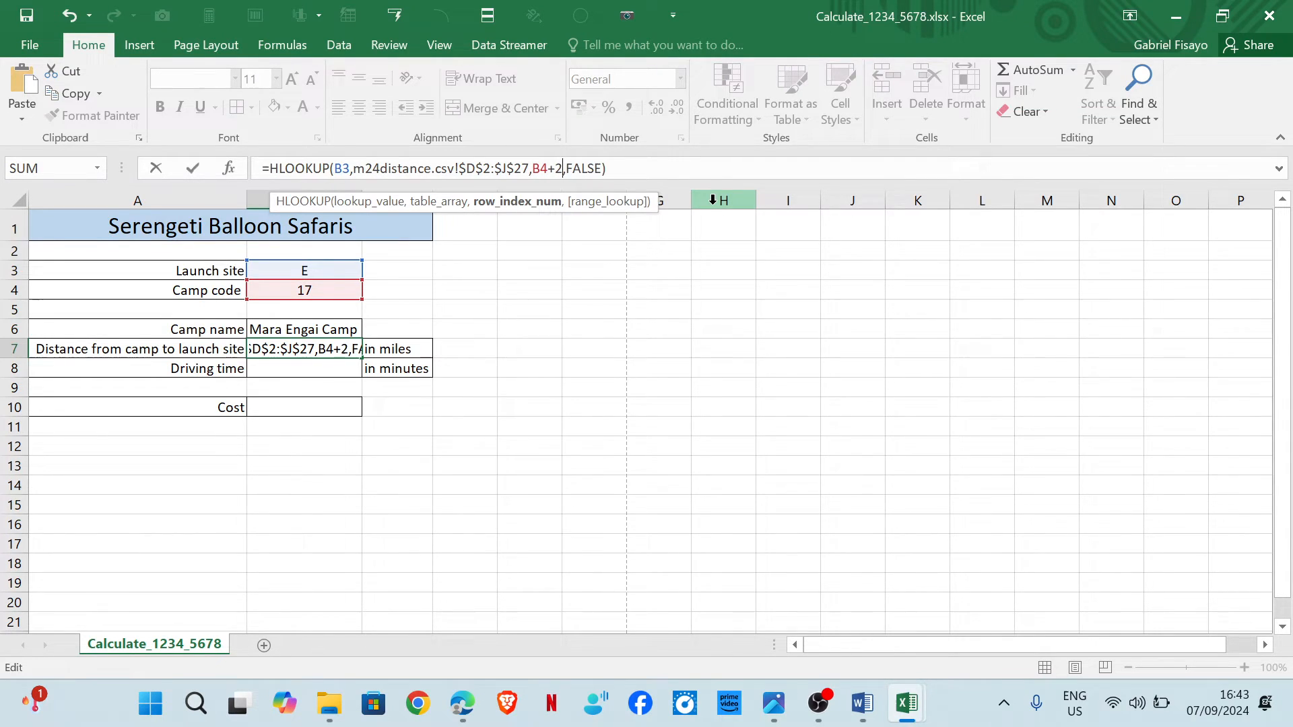
pyautogui.press('Return')
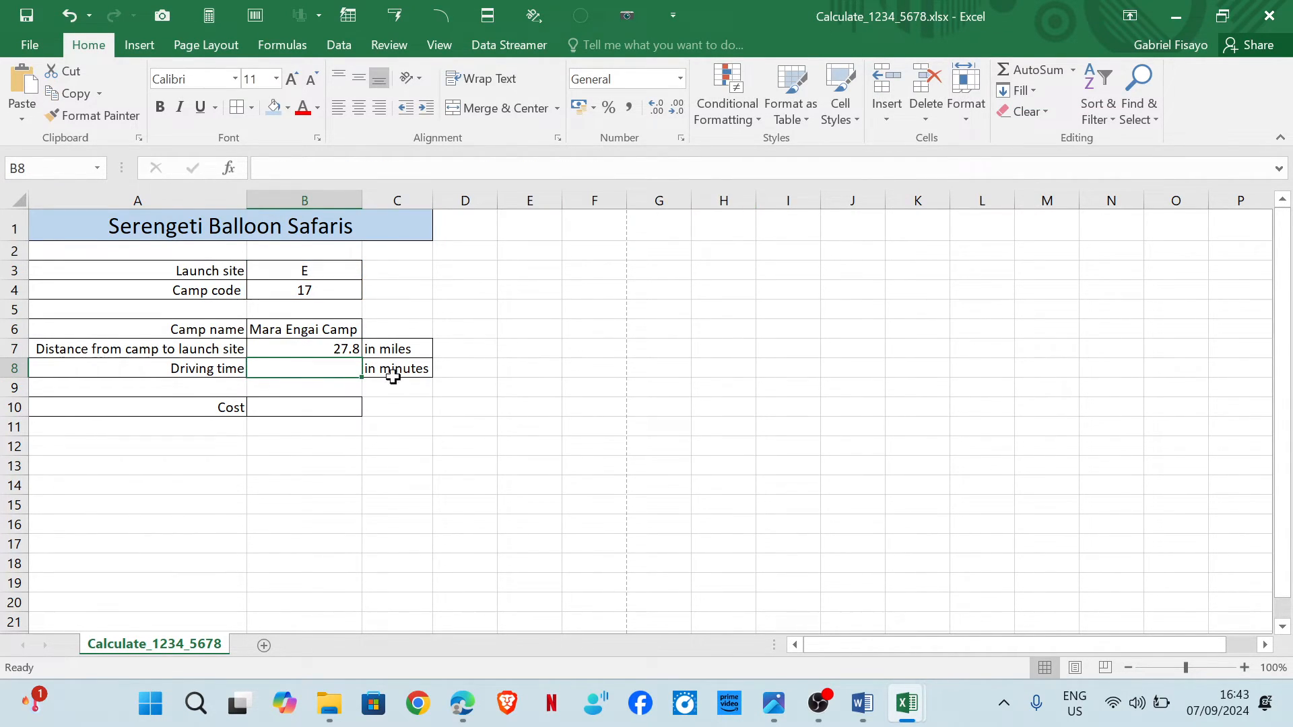
# Tick task 13 and underline launch site in task 14 of the question paper.
pyautogui.click(310, 343)
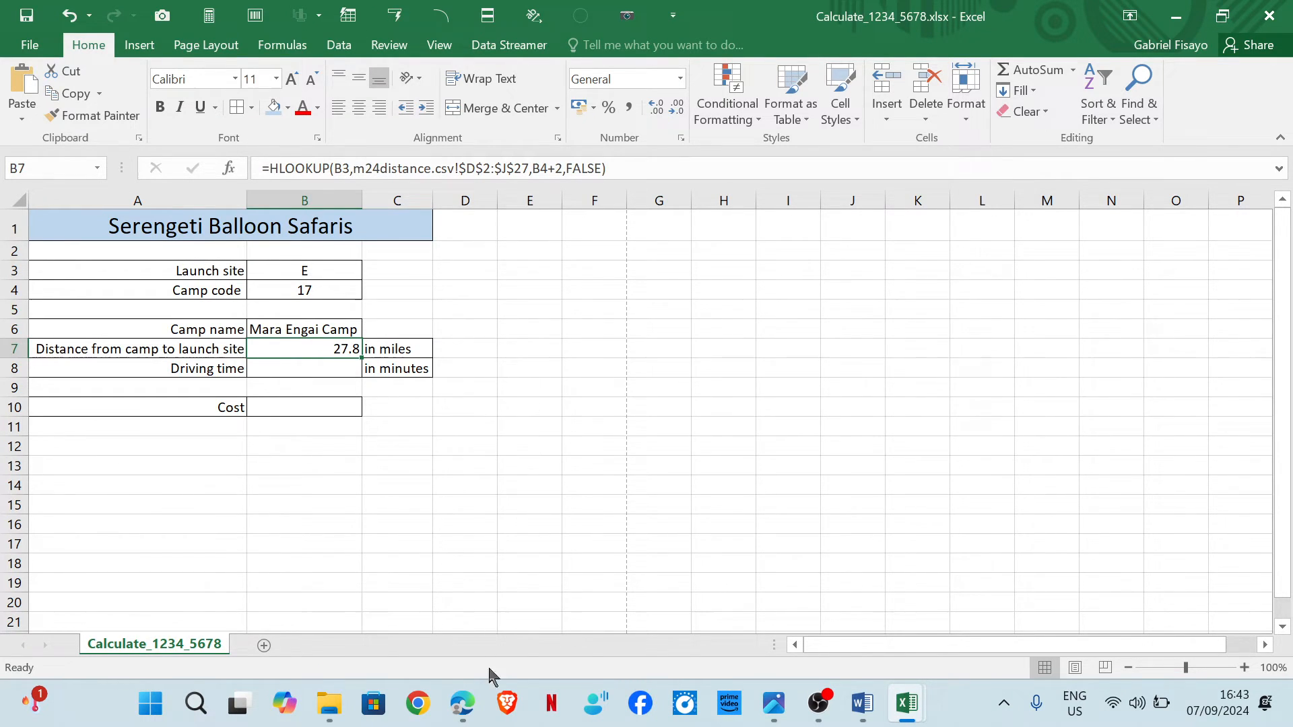
pyautogui.moveTo(463, 704)
pyautogui.click(555, 615)
pyautogui.moveTo(496, 335)
pyautogui.mouseDown()
pyautogui.moveTo(508, 345)
pyautogui.moveTo(625, 309)
pyautogui.mouseUp()
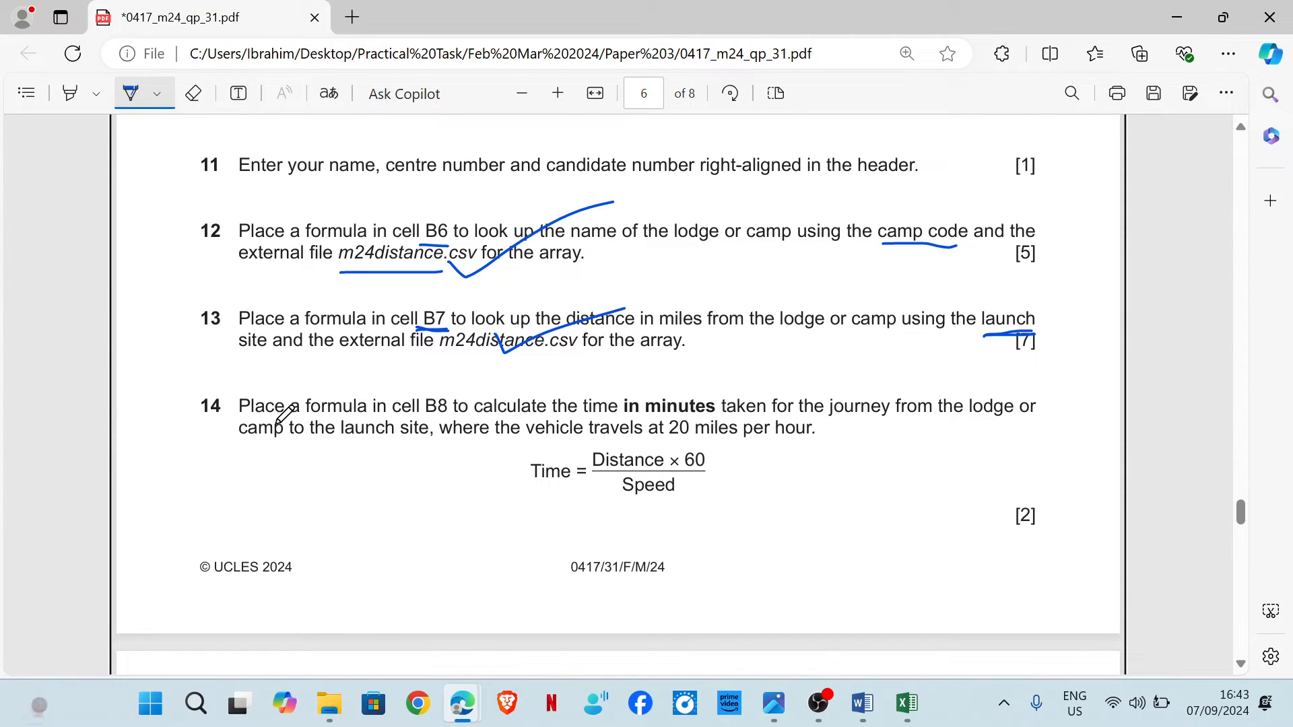
pyautogui.scroll(-3, 286, 411)
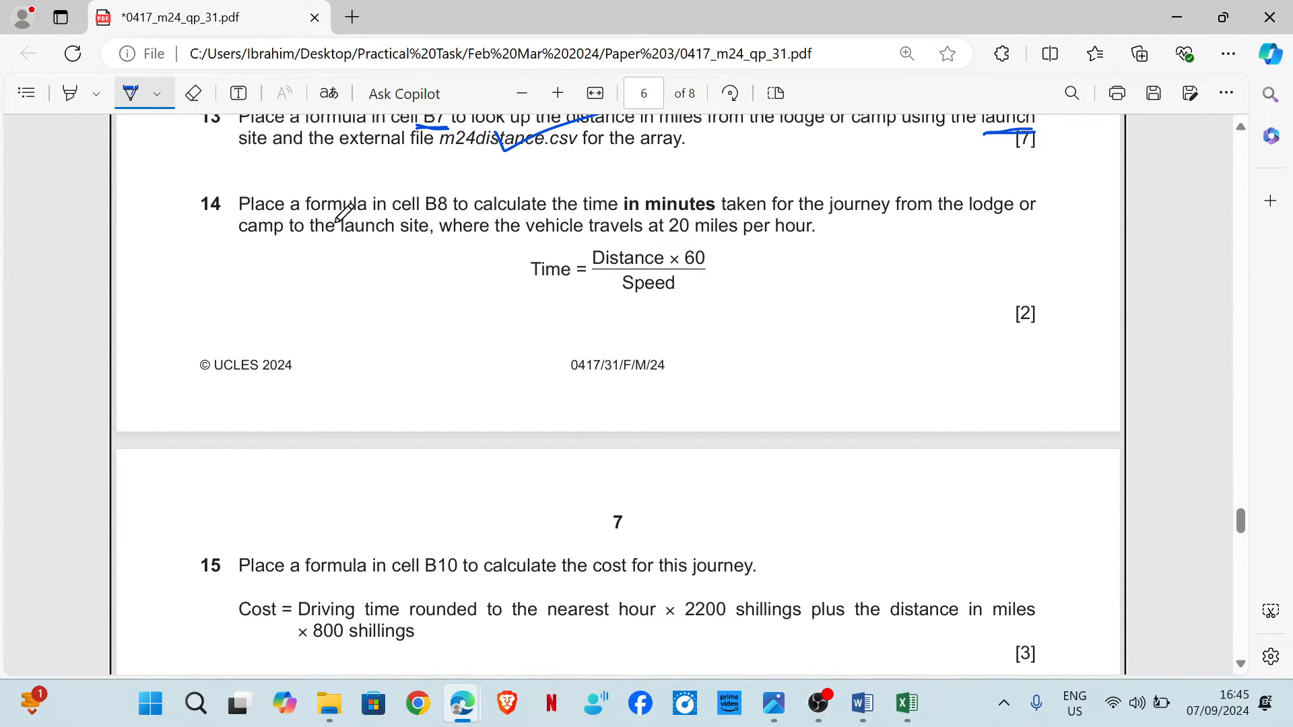
pyautogui.moveTo(418, 221); pyautogui.dragTo(446, 221)
# Underline 20 miles in task 14 and handwrite the formula B7×60 over 20 on the question paper.
pyautogui.moveTo(908, 705)
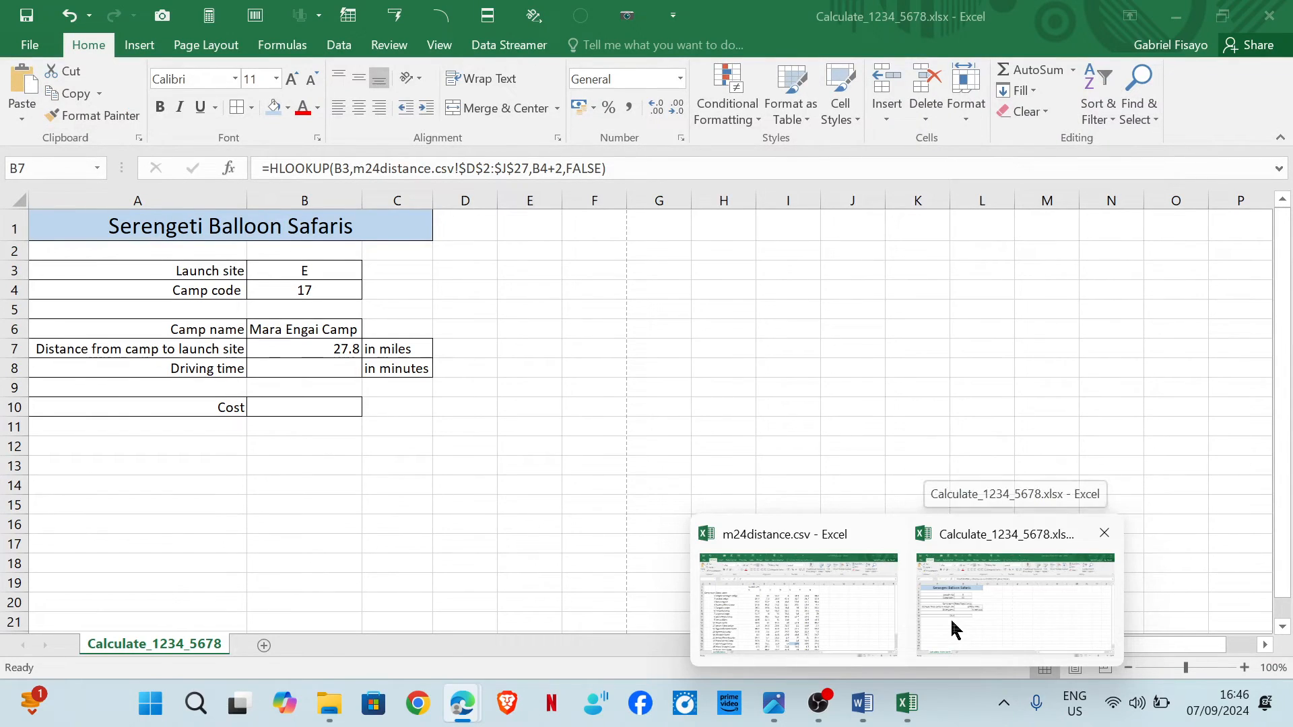
pyautogui.click(952, 626)
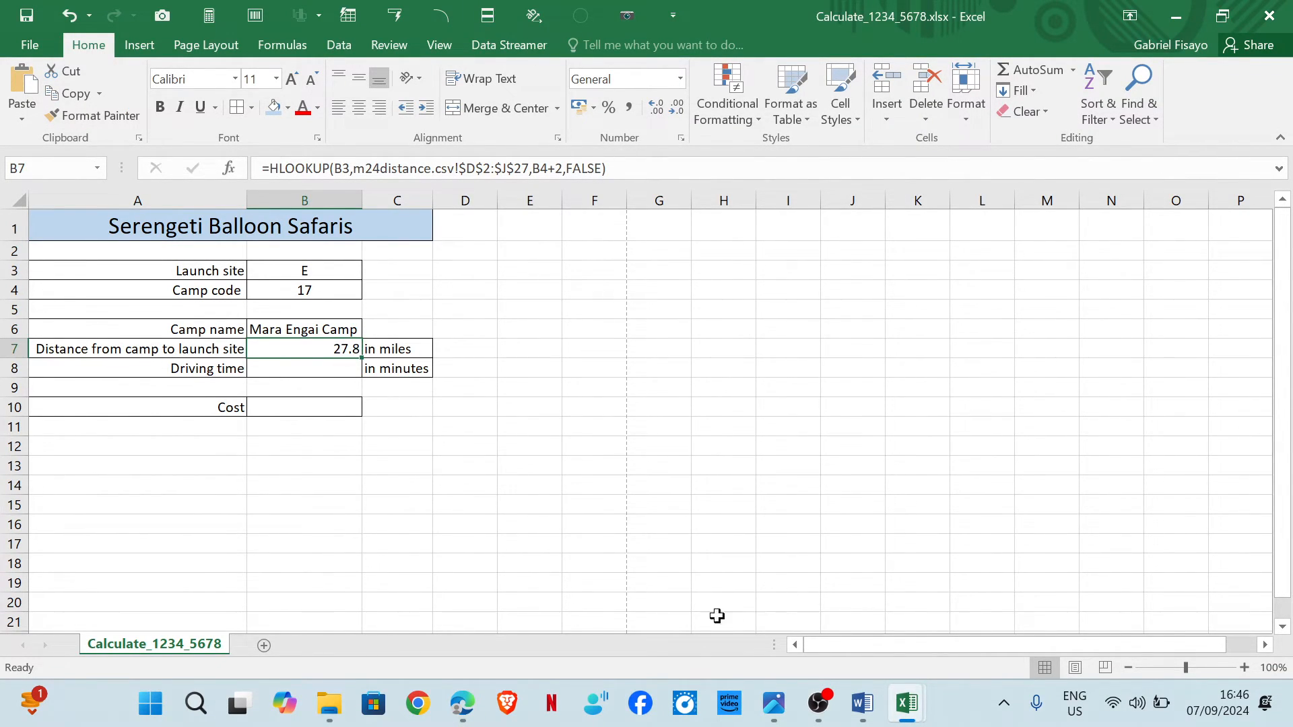
pyautogui.moveTo(462, 704)
pyautogui.click(540, 626)
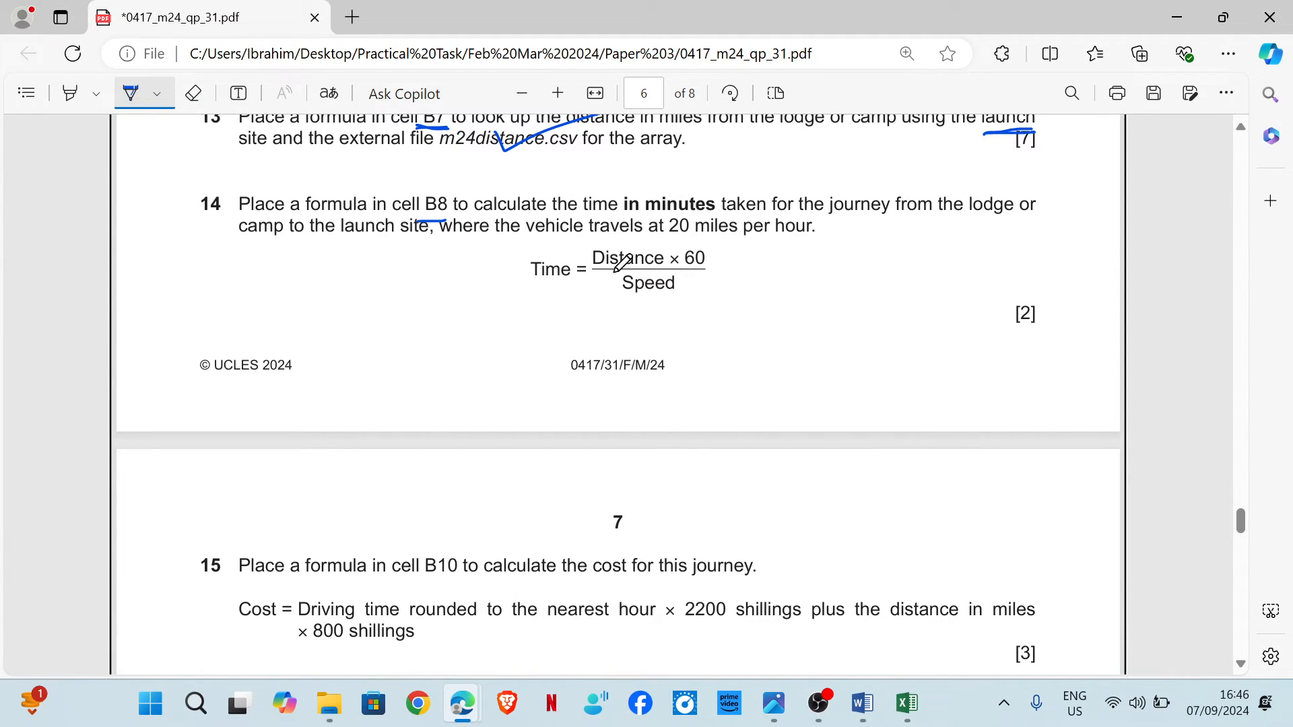
pyautogui.moveTo(664, 238); pyautogui.dragTo(694, 238)
pyautogui.moveTo(338, 255)
pyautogui.mouseDown()
pyautogui.moveTo(345, 283)
pyautogui.moveTo(381, 268)
pyautogui.moveTo(475, 296)
pyautogui.moveTo(502, 283)
pyautogui.moveTo(472, 308)
pyautogui.moveTo(271, 327)
pyautogui.mouseUp()
pyautogui.moveTo(368, 339)
pyautogui.mouseDown()
pyautogui.moveTo(401, 376)
pyautogui.moveTo(471, 357)
pyautogui.moveTo(444, 388)
pyautogui.mouseUp()
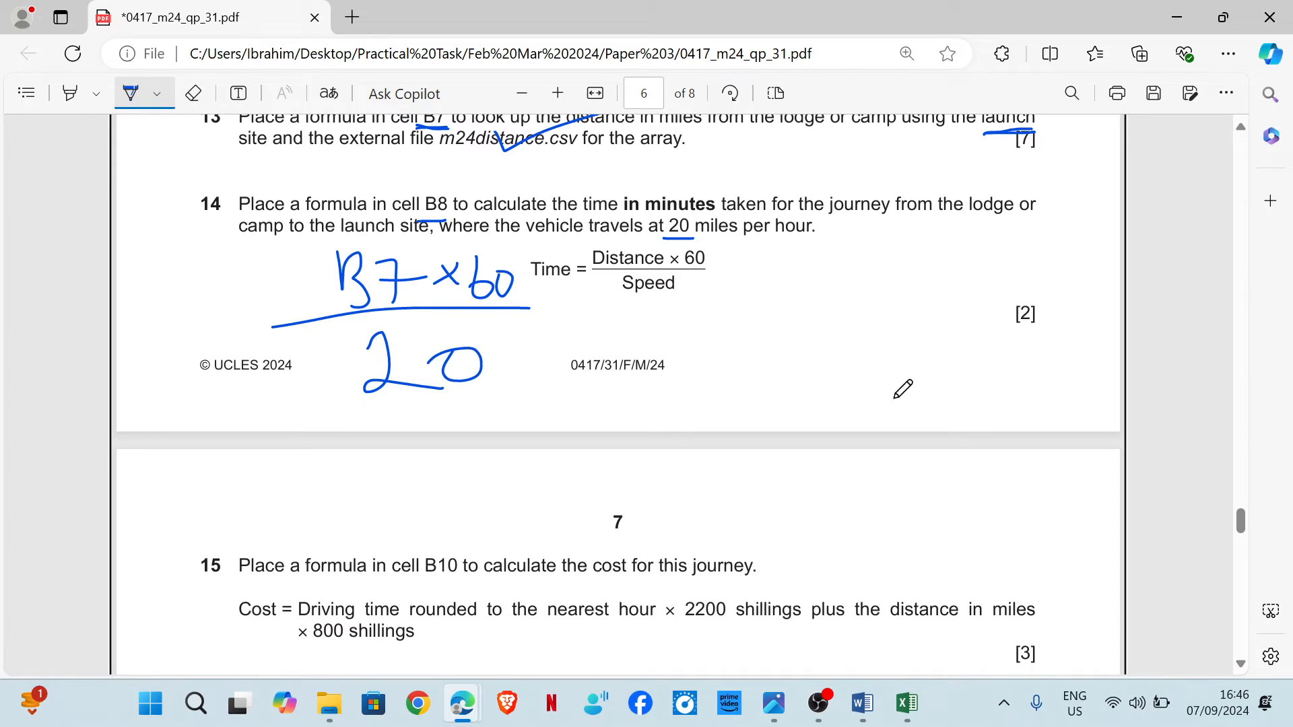
# Enter the formula =B7*60/20 in cell B8 to calculate the driving time in minutes.
pyautogui.moveTo(906, 703)
pyautogui.click(1021, 592)
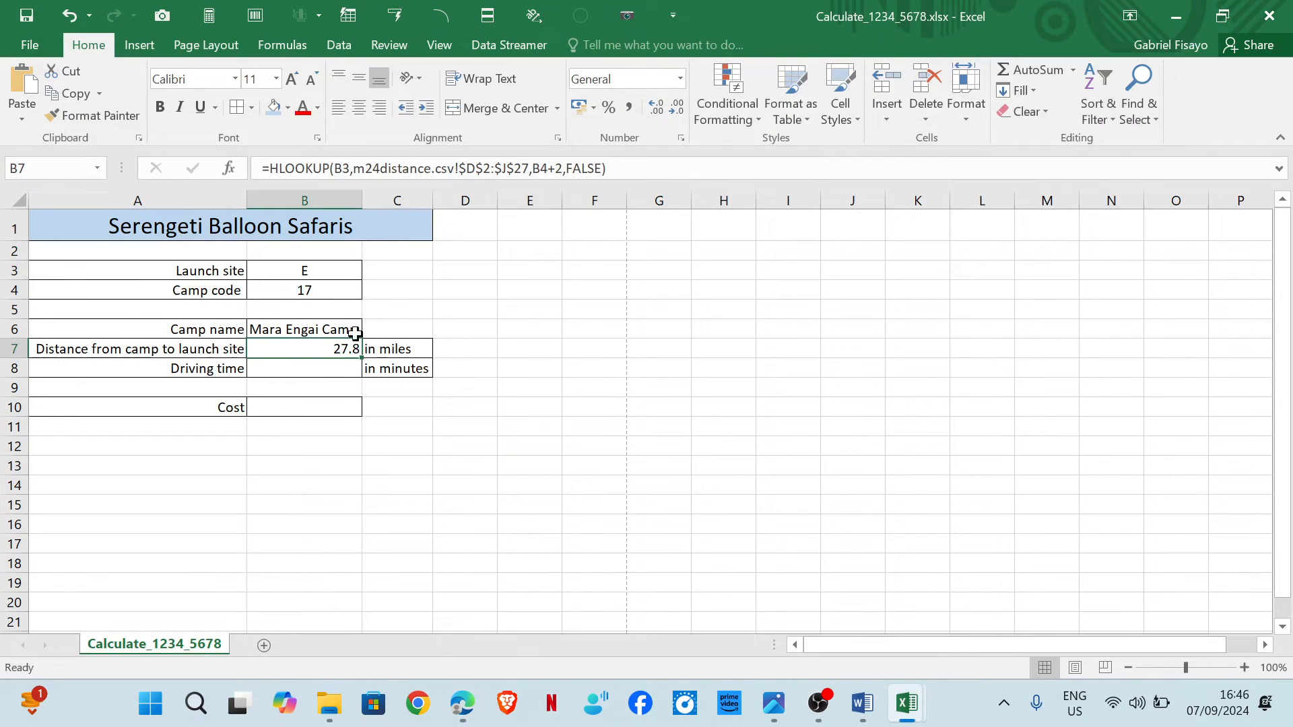
pyautogui.click(272, 375)
pyautogui.write('=')
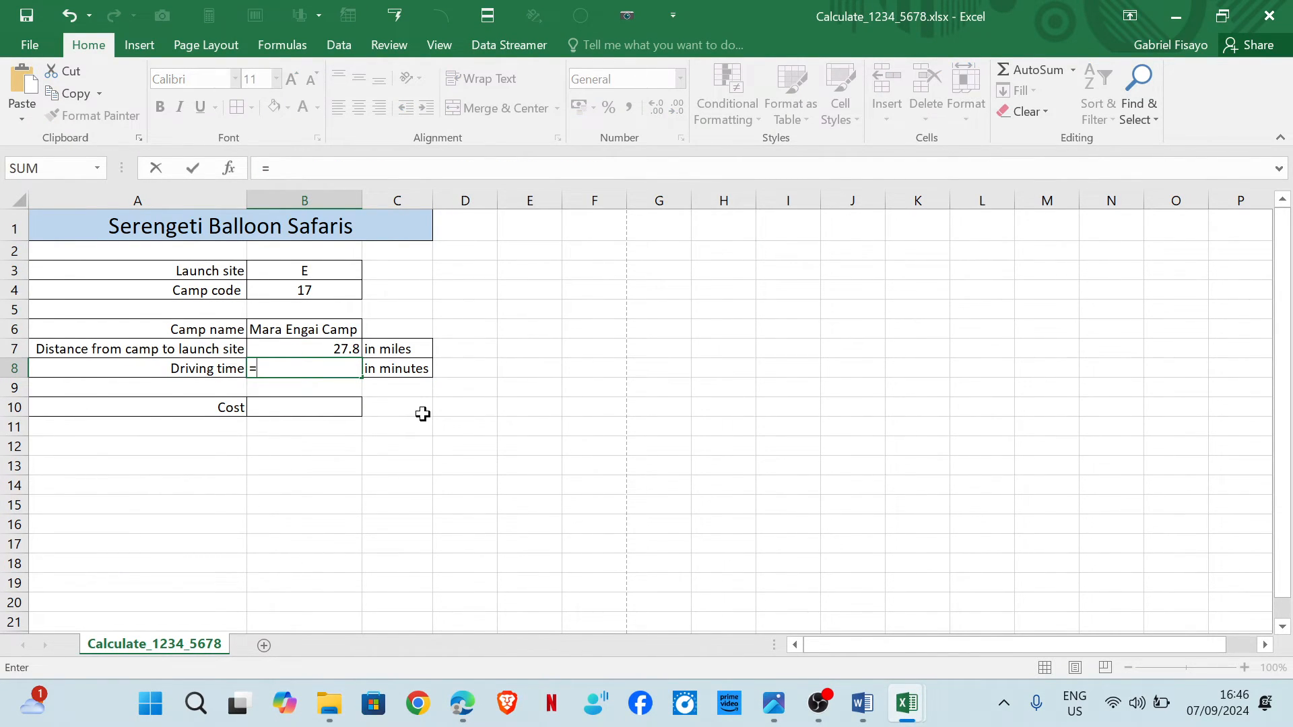
pyautogui.click(339, 351)
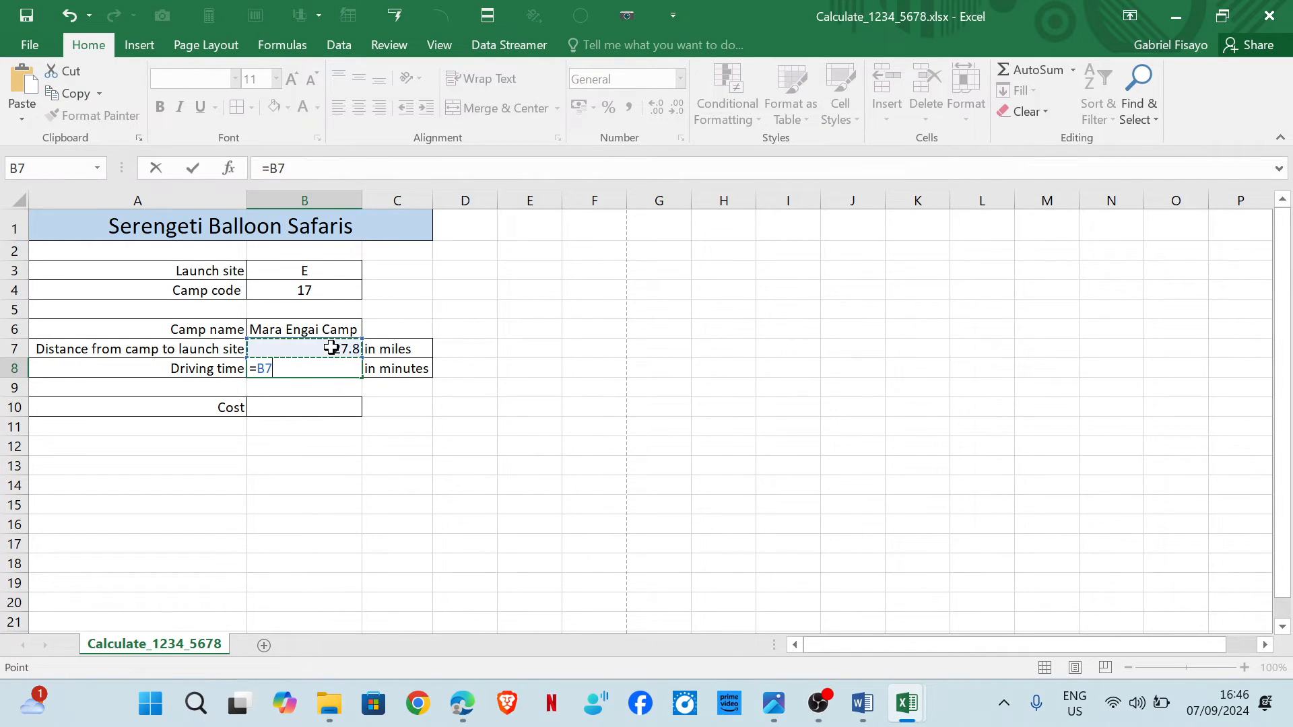
pyautogui.write('*')
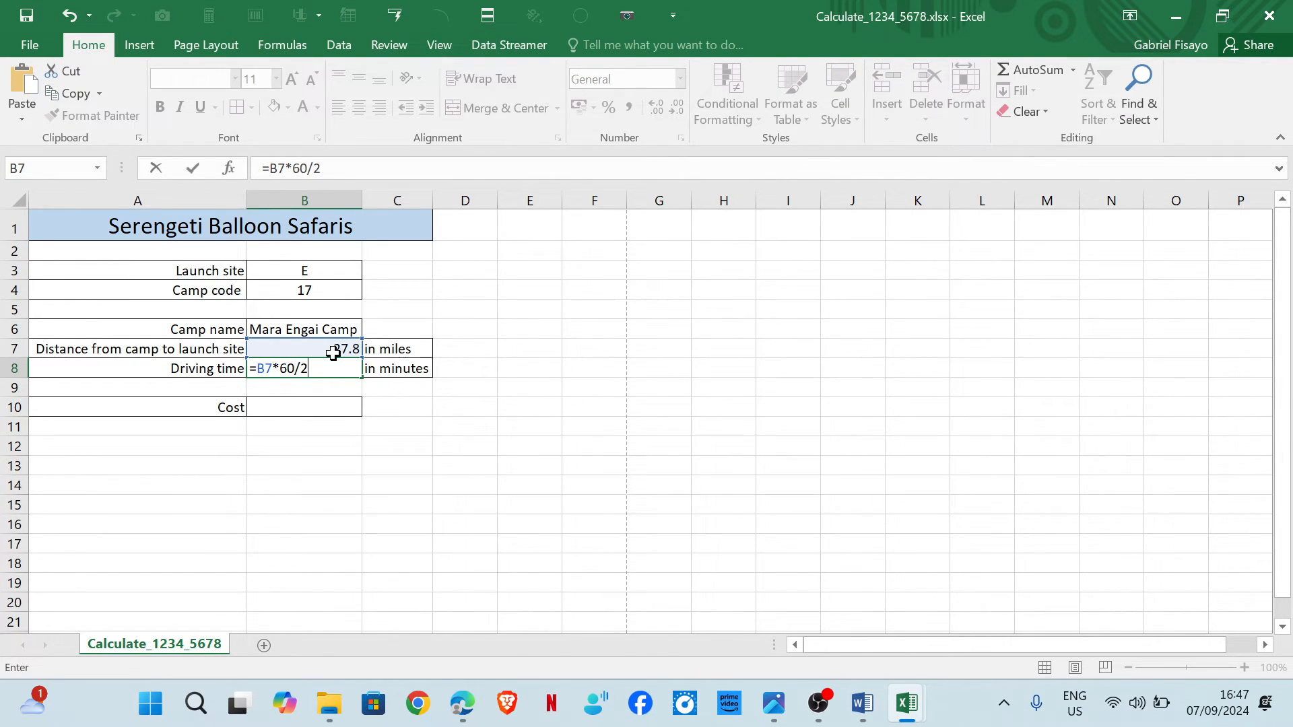
pyautogui.press('Return')
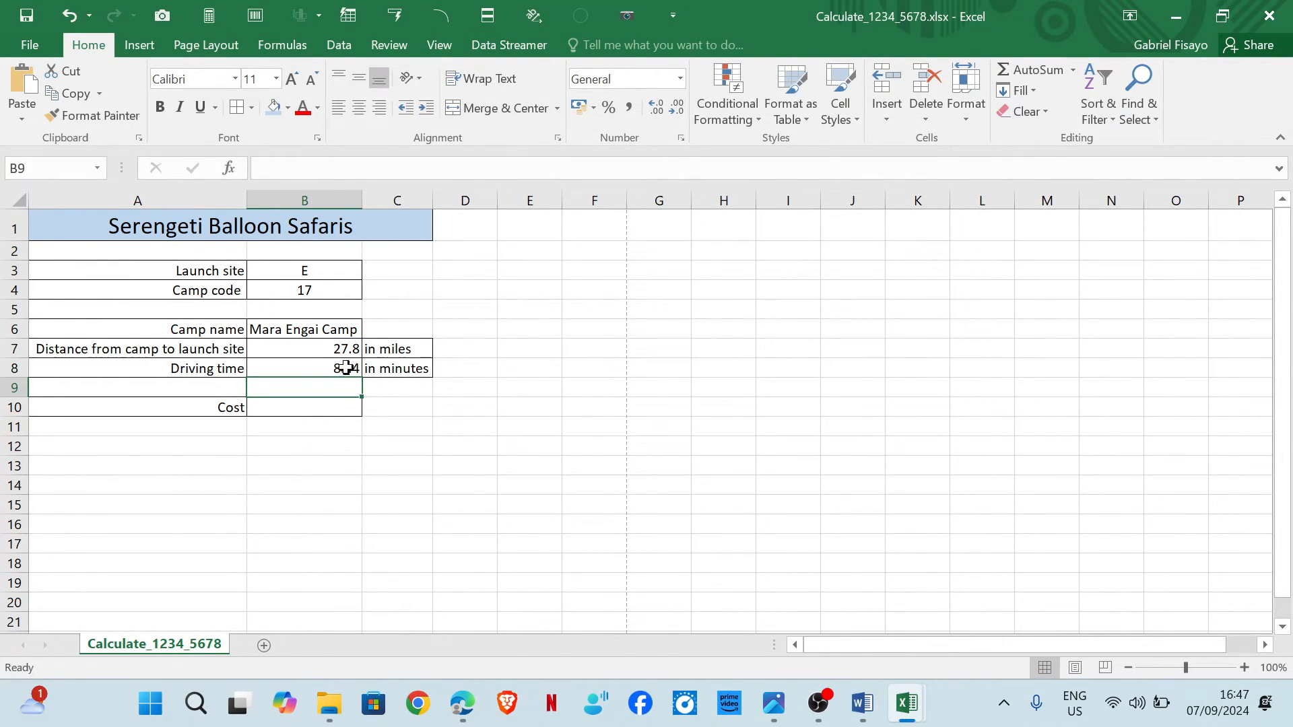
pyautogui.click(340, 371)
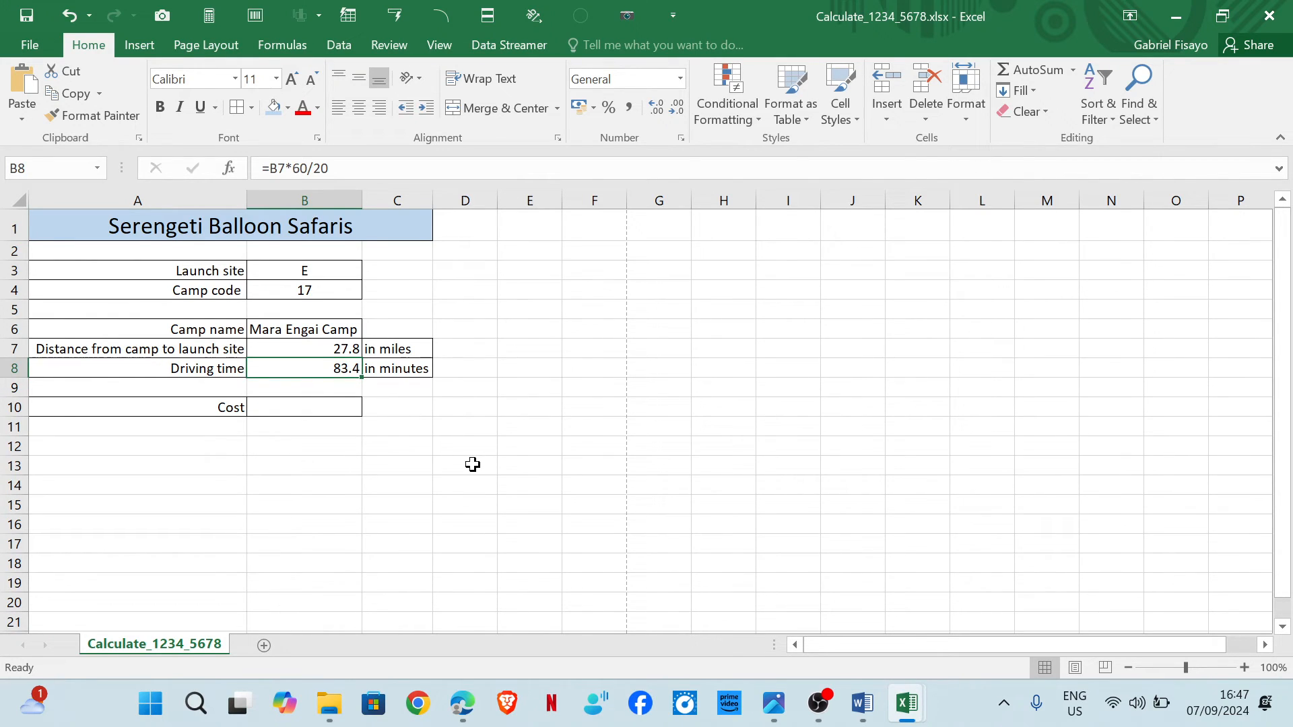
# Underline B10, driving time and nearest hour in task 15 with the pen tool.
pyautogui.moveTo(462, 704)
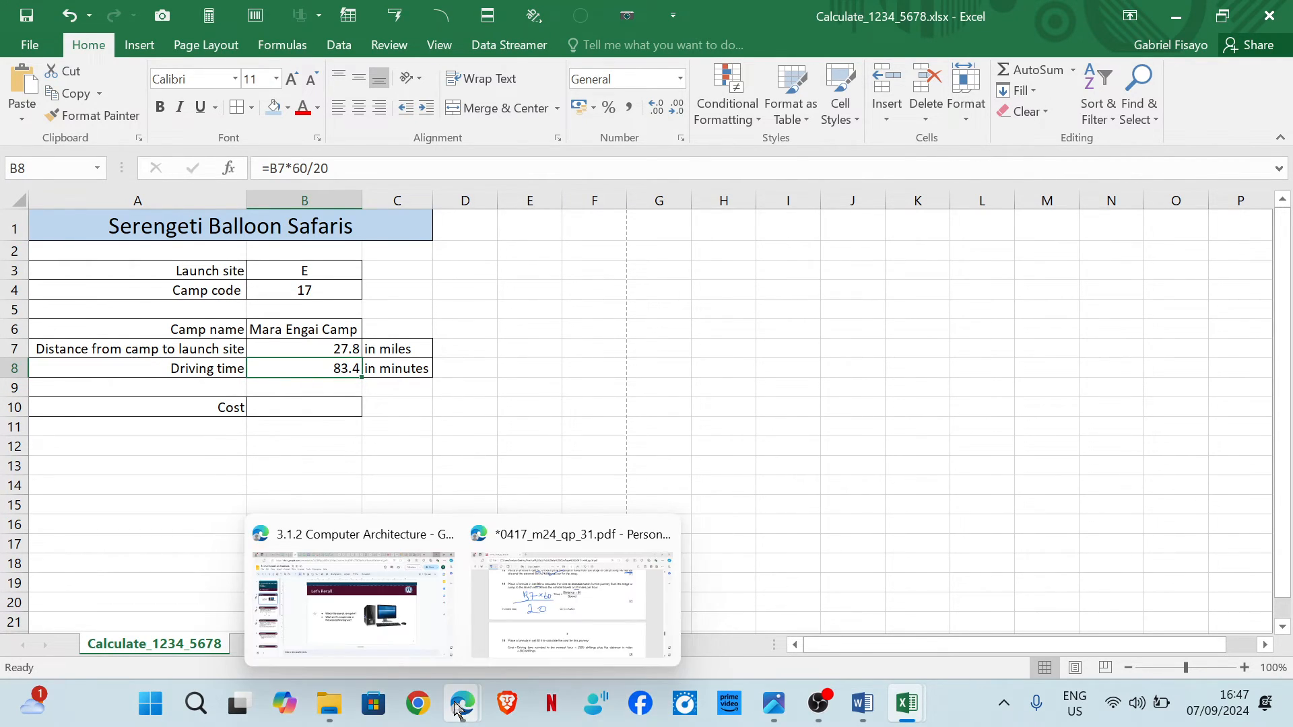
pyautogui.click(538, 615)
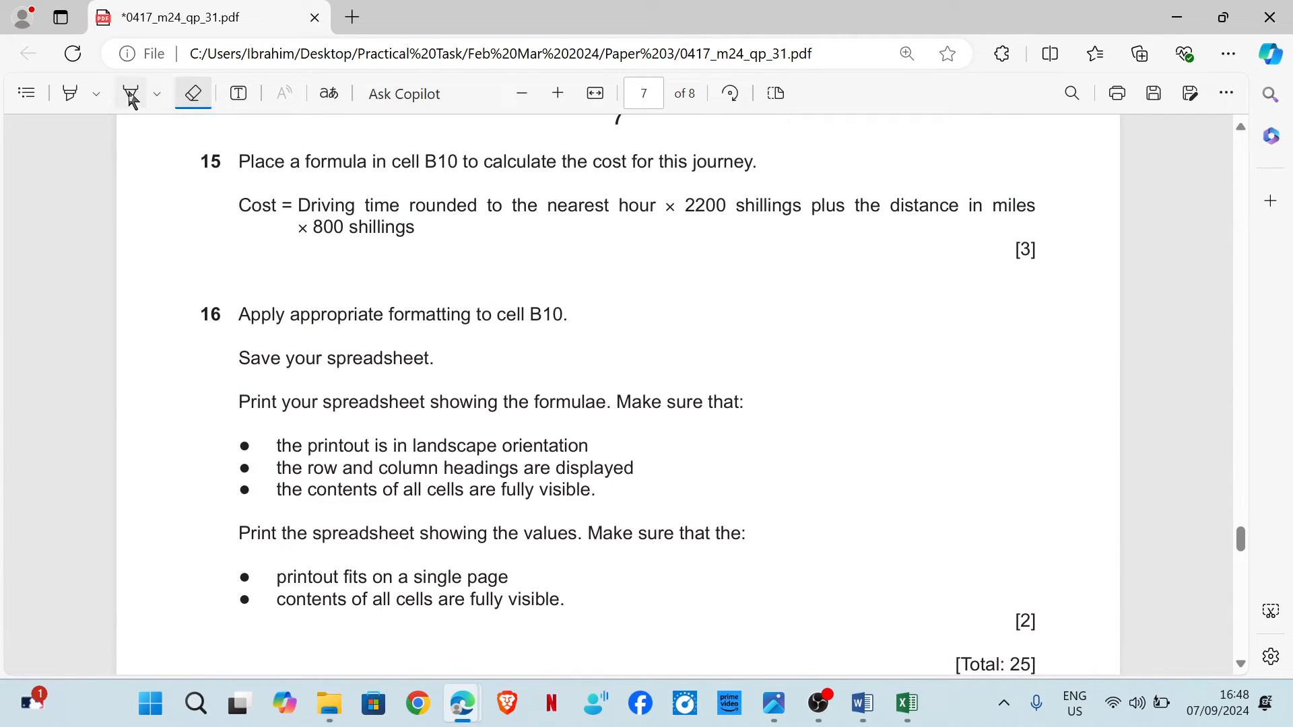
pyautogui.click(131, 95)
pyautogui.moveTo(424, 174); pyautogui.dragTo(464, 174)
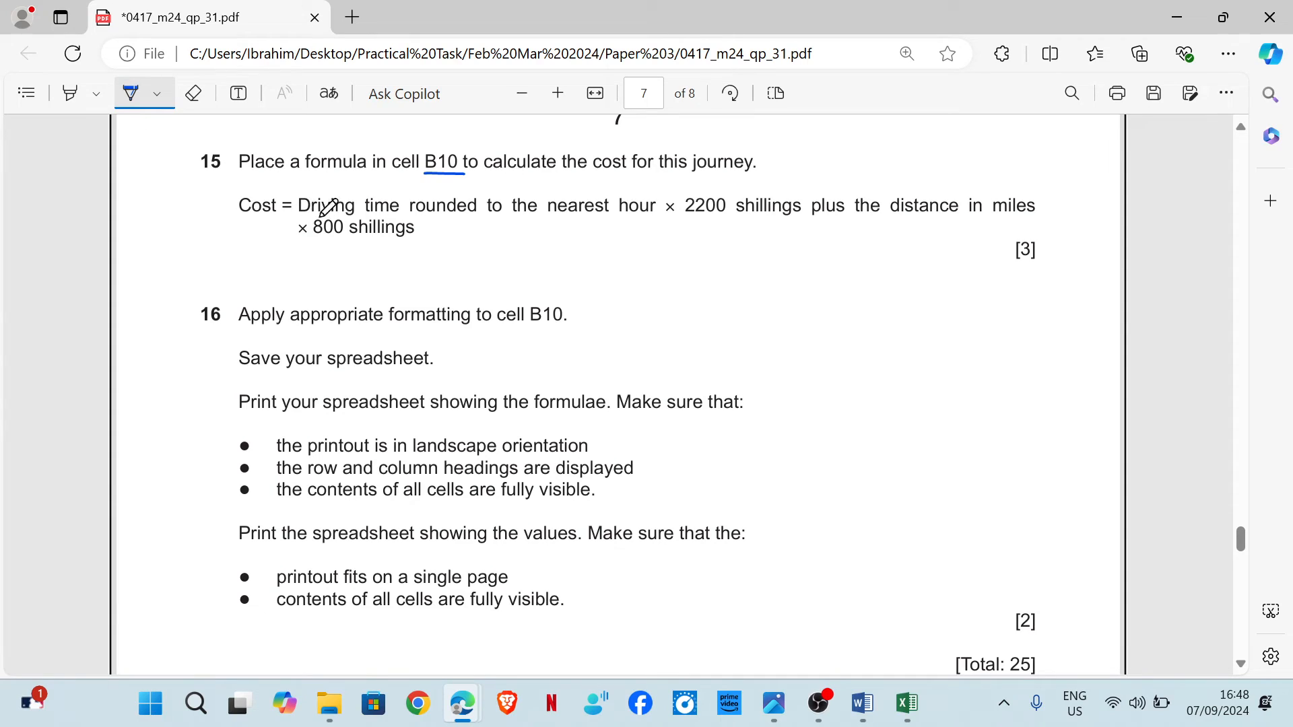
pyautogui.moveTo(309, 221); pyautogui.dragTo(389, 219)
pyautogui.moveTo(543, 221); pyautogui.dragTo(648, 220)
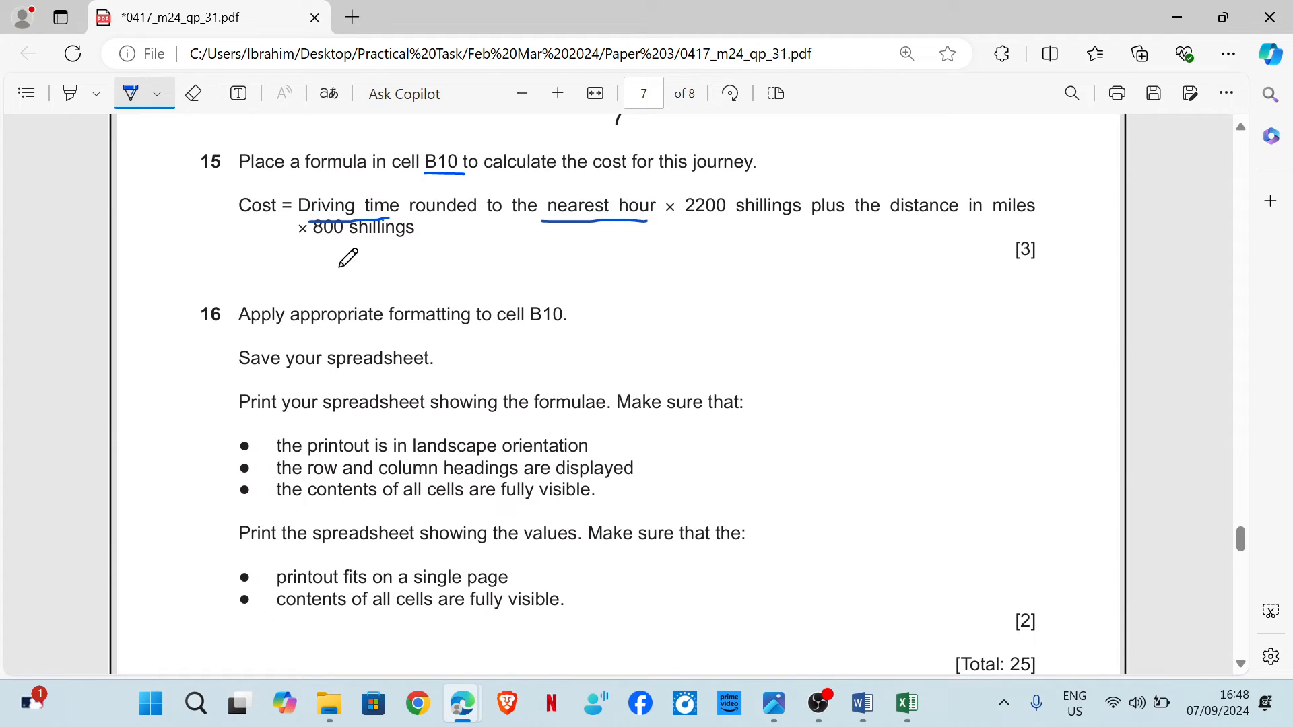
# Handwrite the start of the cost formula, =Round(b8/60, below task 15 and underline nearest hour again on the question paper.
pyautogui.moveTo(220, 269)
pyautogui.mouseDown()
pyautogui.moveTo(261, 265)
pyautogui.moveTo(256, 279)
pyautogui.moveTo(328, 308)
pyautogui.moveTo(353, 284)
pyautogui.moveTo(404, 307)
pyautogui.mouseUp()
pyautogui.moveTo(460, 263)
pyautogui.mouseDown()
pyautogui.moveTo(441, 296)
pyautogui.moveTo(475, 307)
pyautogui.mouseUp()
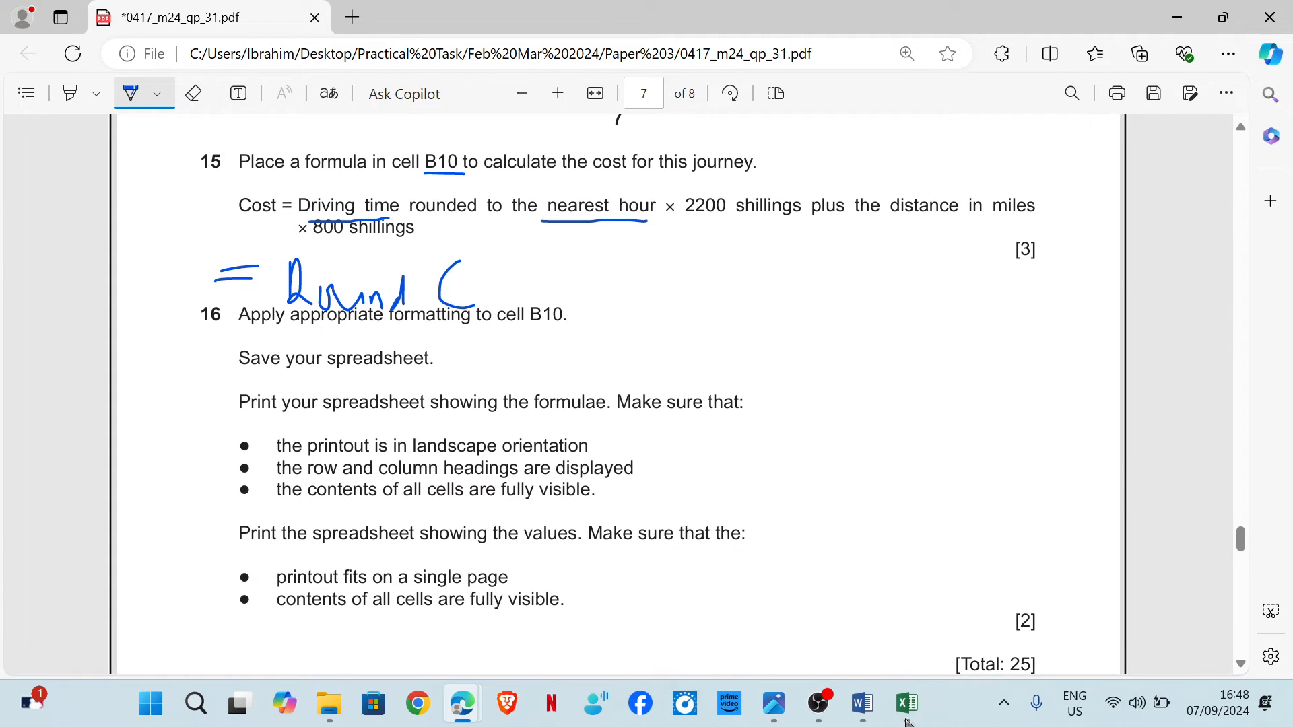
pyautogui.moveTo(910, 715)
pyautogui.moveTo(965, 628)
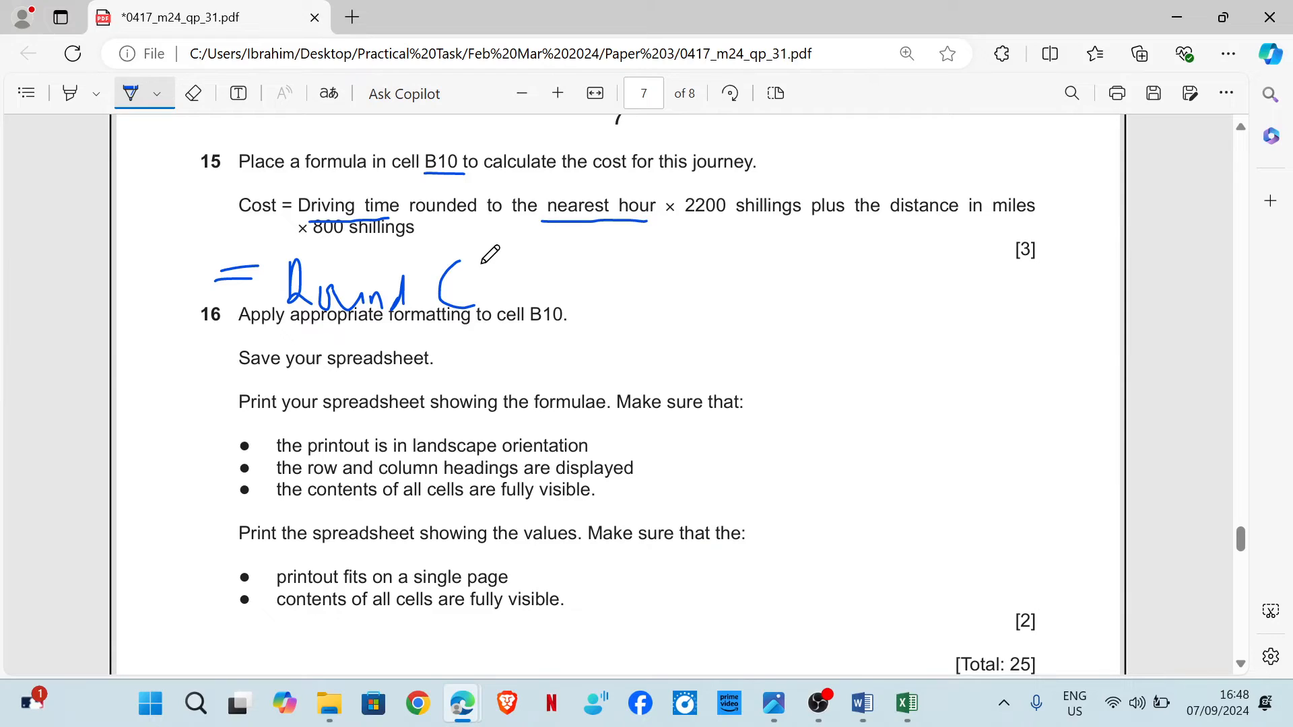
pyautogui.moveTo(483, 262)
pyautogui.mouseDown()
pyautogui.moveTo(510, 277)
pyautogui.moveTo(488, 298)
pyautogui.moveTo(528, 286)
pyautogui.moveTo(533, 269)
pyautogui.mouseUp()
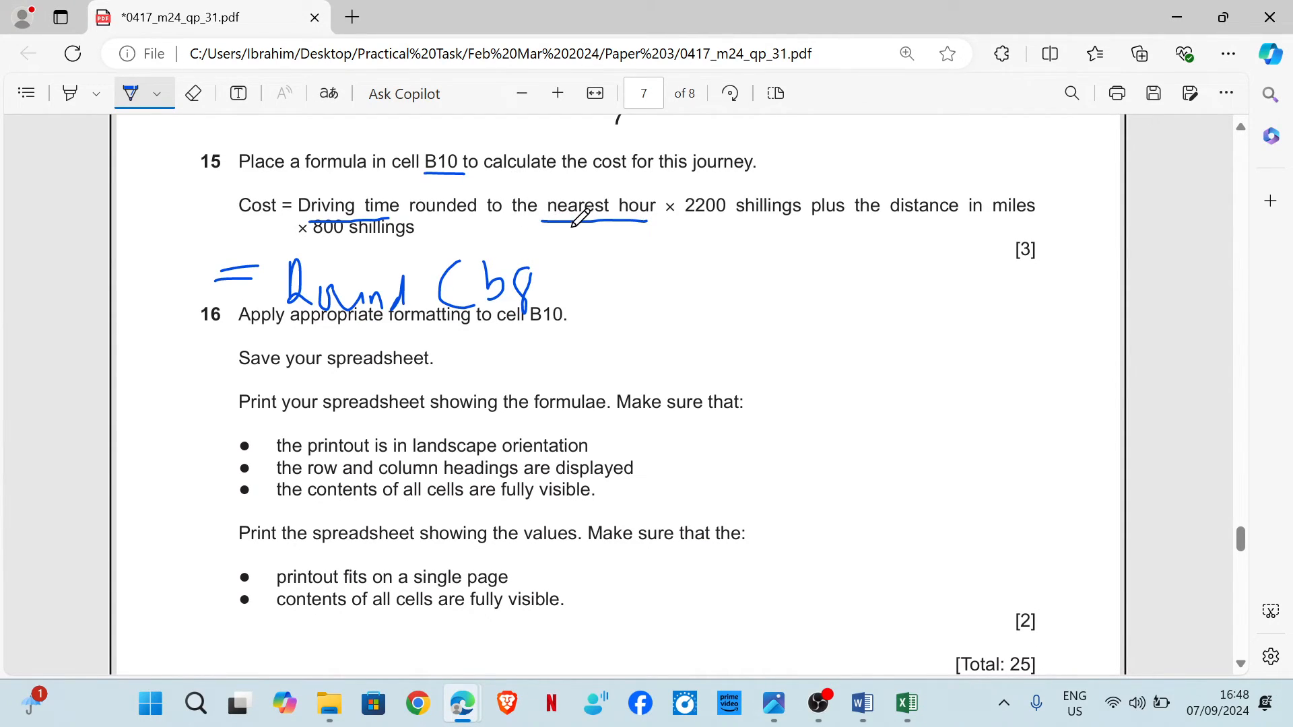
pyautogui.moveTo(543, 223); pyautogui.dragTo(651, 227)
pyautogui.moveTo(562, 244); pyautogui.dragTo(544, 309)
pyautogui.moveTo(591, 255)
pyautogui.mouseDown()
pyautogui.moveTo(571, 297)
pyautogui.moveTo(585, 283)
pyautogui.mouseUp()
pyautogui.moveTo(595, 265)
pyautogui.mouseDown()
pyautogui.moveTo(599, 290)
pyautogui.moveTo(613, 280)
pyautogui.mouseUp()
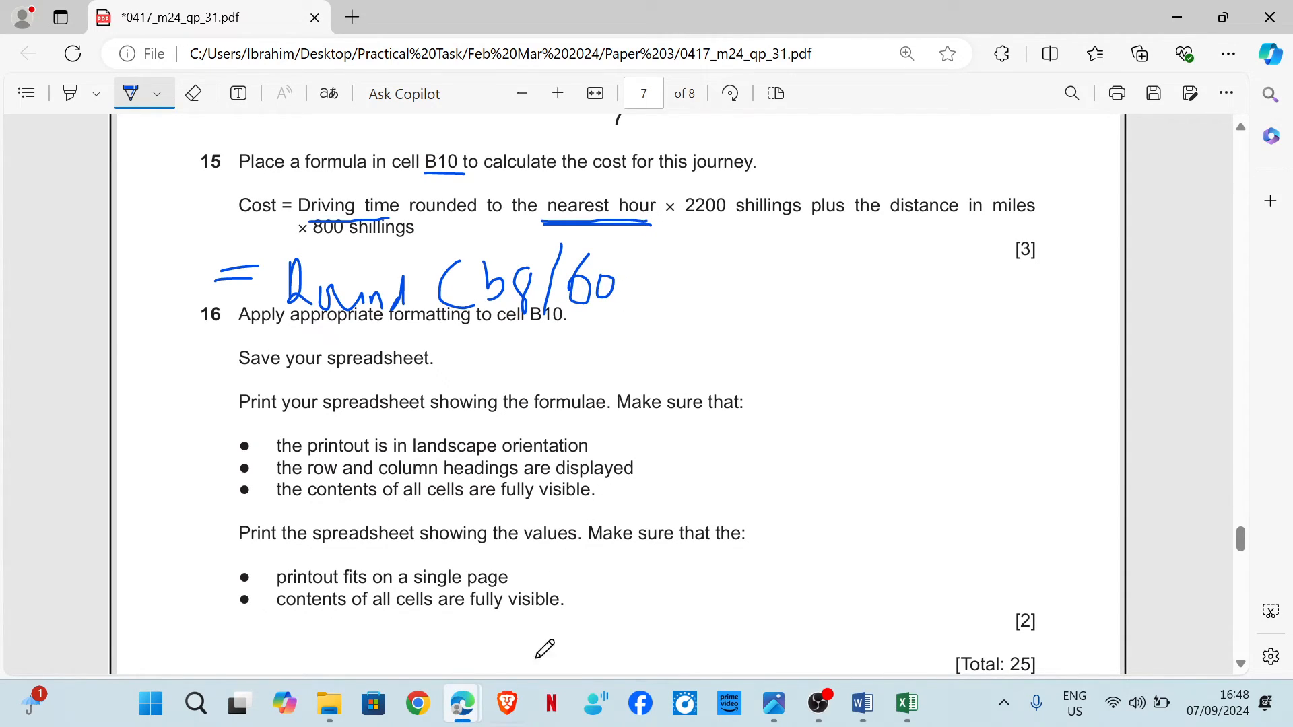
# Continue the handwritten cost formula with ,0)*2200+ and underline 2200 in task 15.
pyautogui.moveTo(908, 700)
pyautogui.moveTo(973, 635)
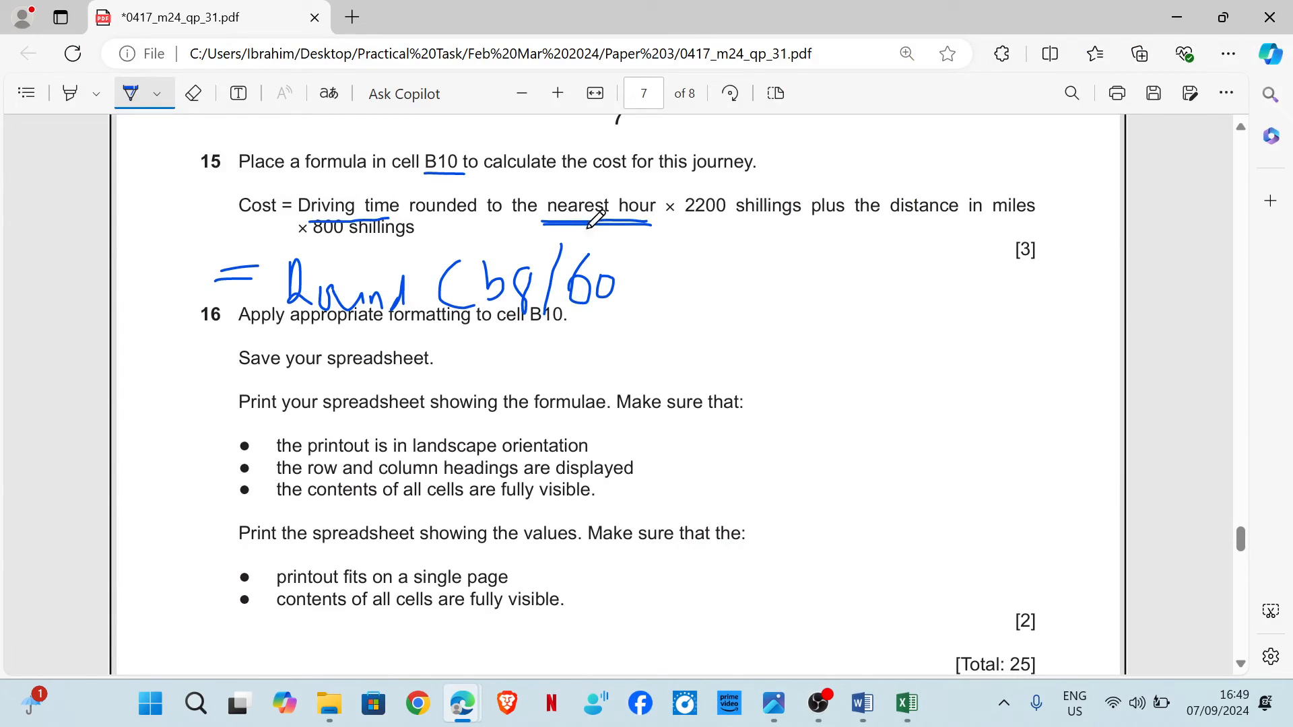
pyautogui.moveTo(627, 279); pyautogui.dragTo(602, 323)
pyautogui.moveTo(652, 251); pyautogui.dragTo(677, 298)
pyautogui.moveTo(721, 251)
pyautogui.mouseDown()
pyautogui.moveTo(709, 270)
pyautogui.moveTo(735, 277)
pyautogui.mouseUp()
pyautogui.moveTo(688, 218)
pyautogui.mouseDown()
pyautogui.moveTo(732, 218)
pyautogui.moveTo(764, 273)
pyautogui.moveTo(833, 281)
pyautogui.moveTo(864, 260)
pyautogui.mouseUp()
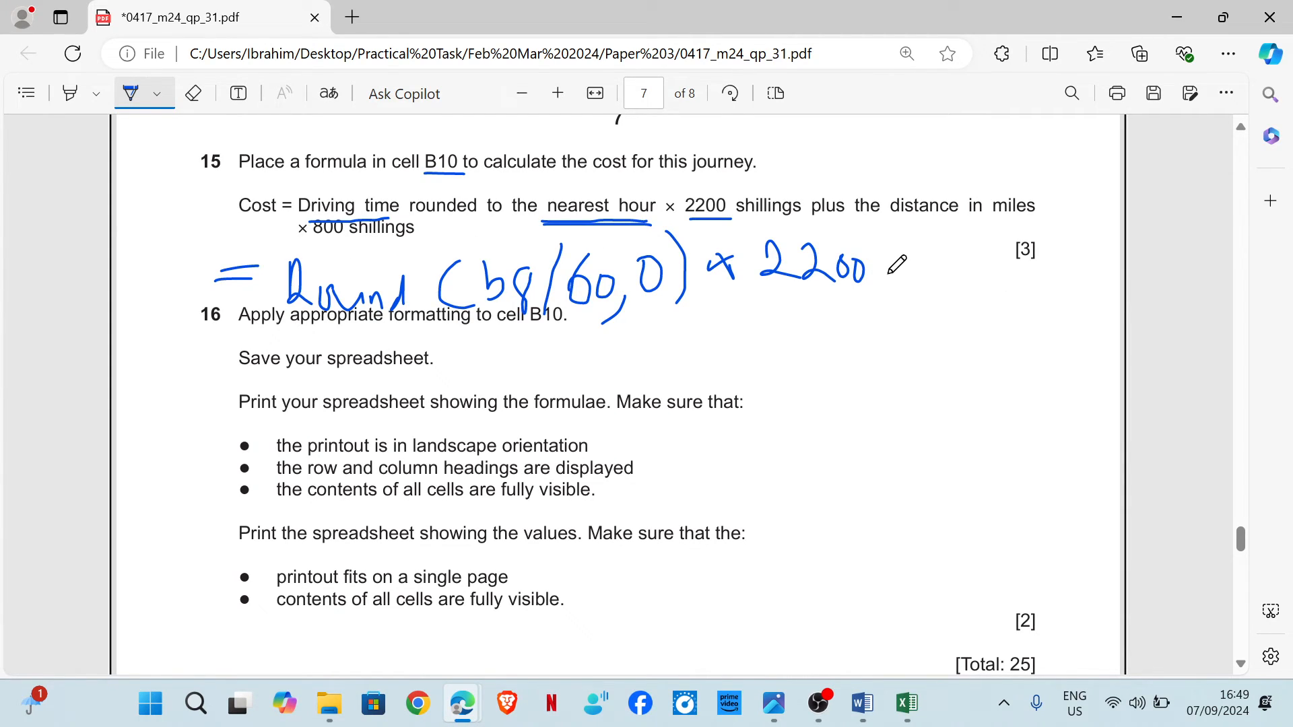
pyautogui.moveTo(881, 273)
pyautogui.mouseDown()
pyautogui.moveTo(917, 271)
pyautogui.moveTo(900, 289)
pyautogui.mouseUp()
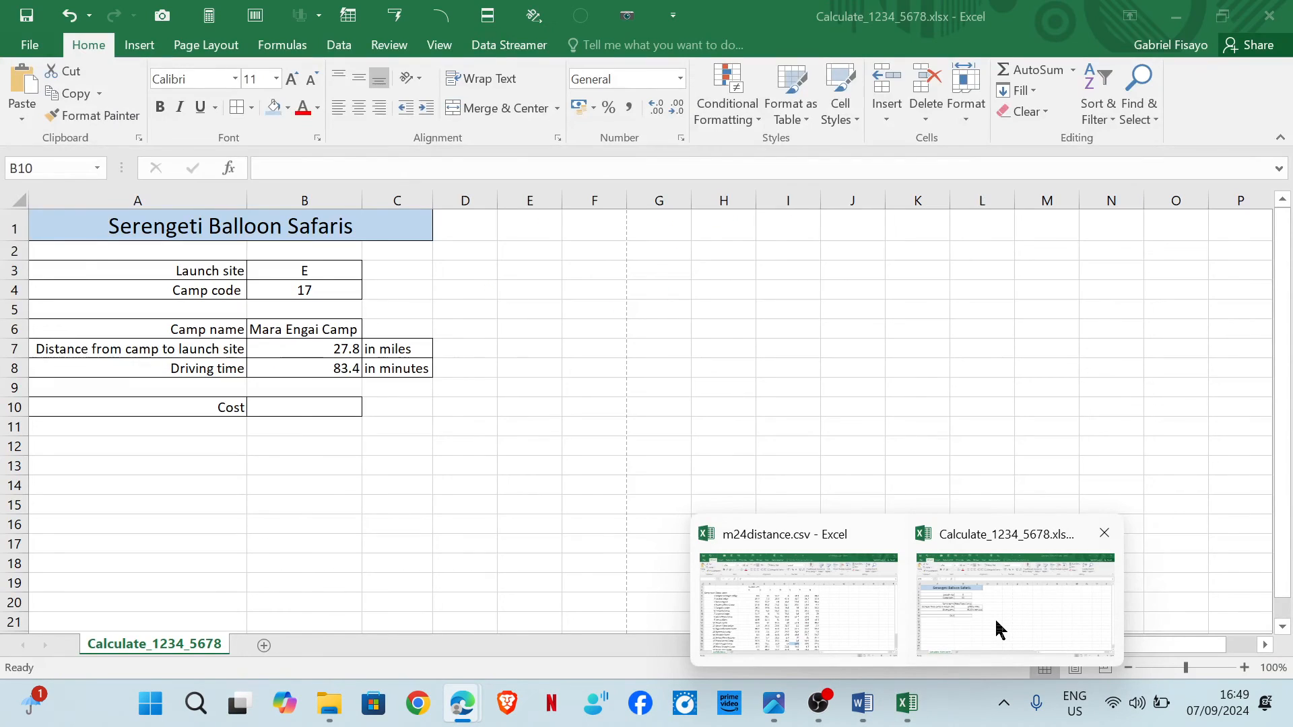
# Check the Cost row in the spreadsheet, then finish the handwritten formula with b7*80 on the question paper.
pyautogui.click(996, 626)
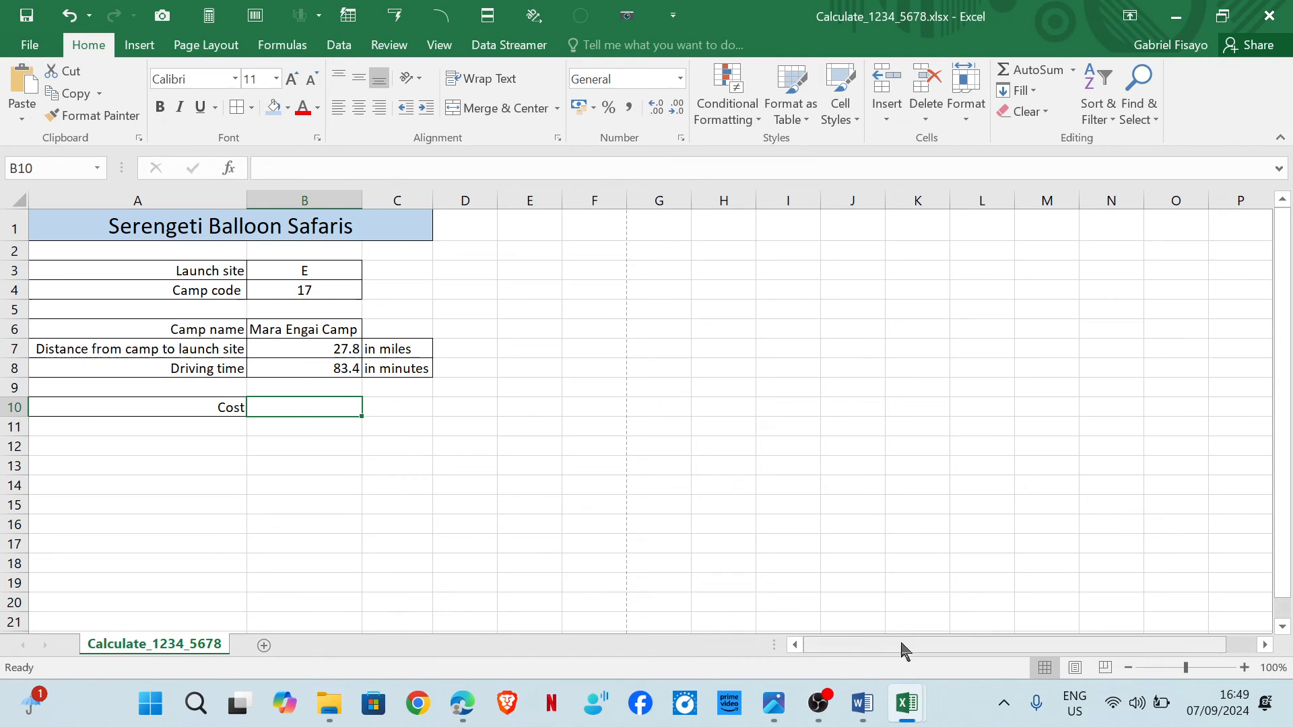
pyautogui.moveTo(921, 721)
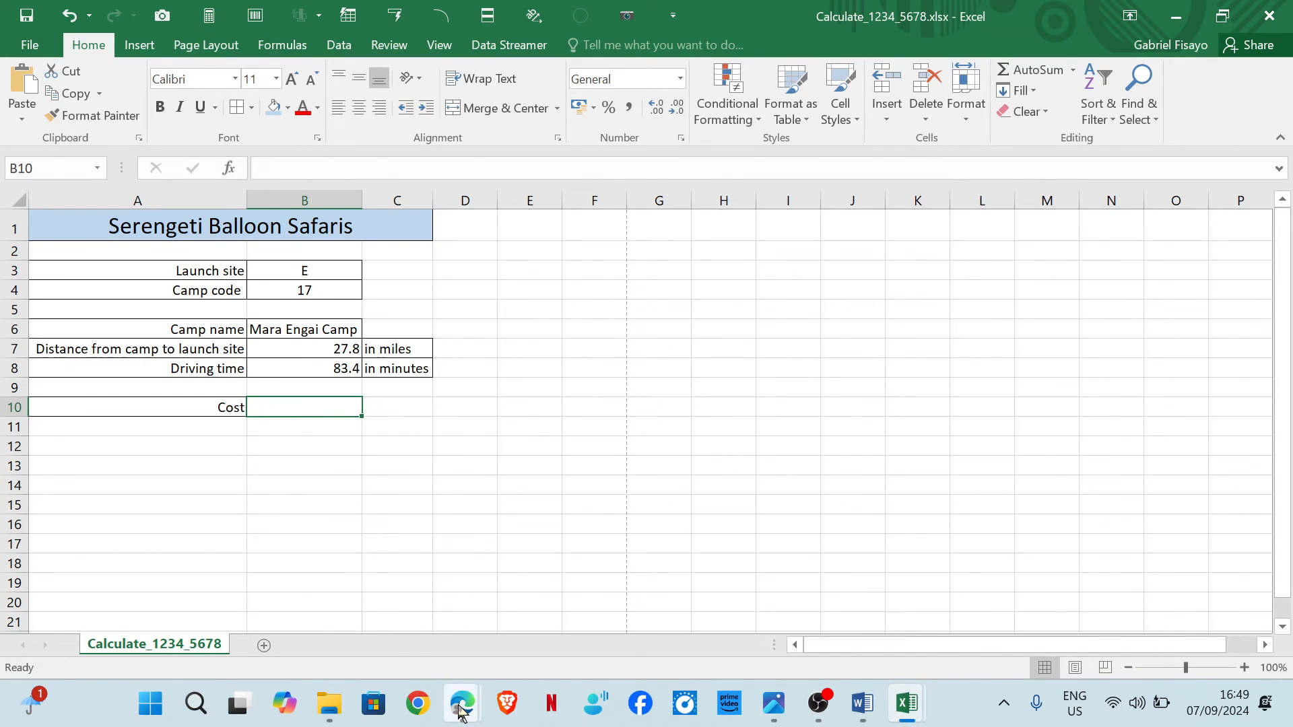
pyautogui.moveTo(463, 708)
pyautogui.click(571, 616)
pyautogui.moveTo(939, 236)
pyautogui.mouseDown()
pyautogui.moveTo(938, 297)
pyautogui.moveTo(984, 247)
pyautogui.moveTo(979, 304)
pyautogui.moveTo(1007, 262)
pyautogui.mouseUp()
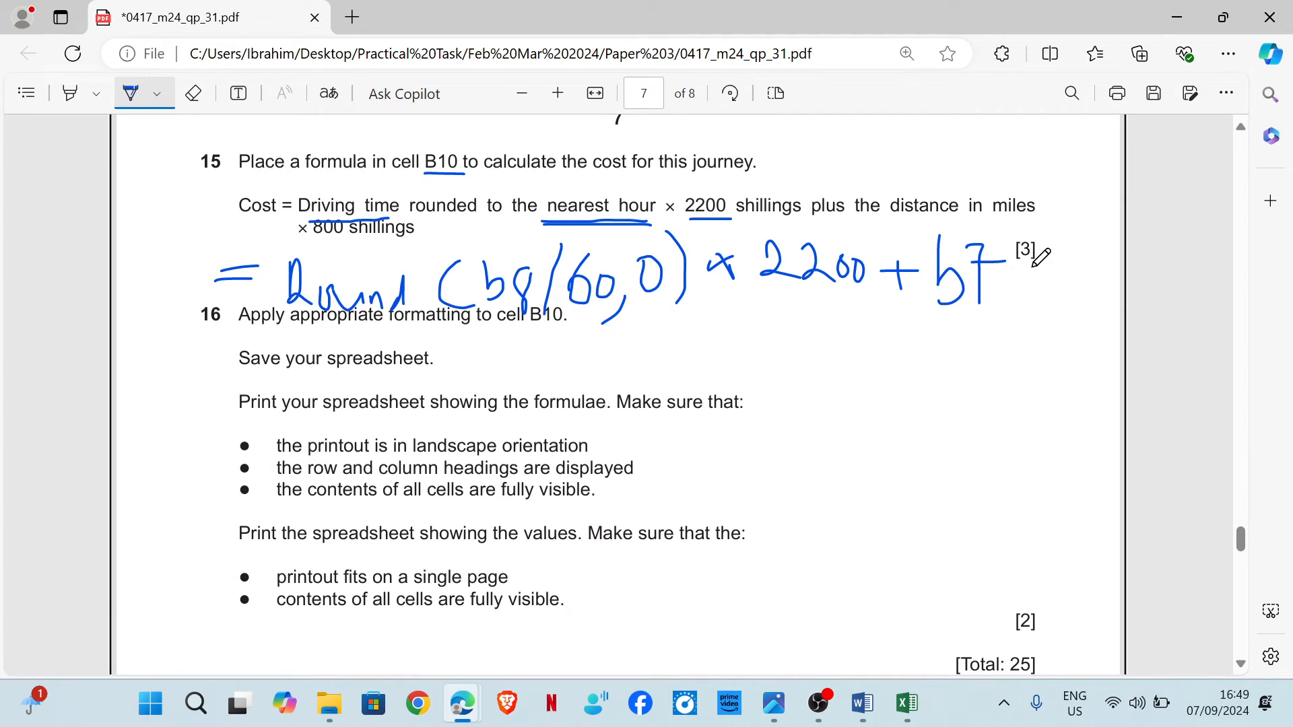
pyautogui.moveTo(1009, 278); pyautogui.dragTo(1030, 293)
pyautogui.moveTo(1031, 275); pyautogui.dragTo(1008, 295)
pyautogui.moveTo(1071, 264)
pyautogui.mouseDown()
pyautogui.moveTo(1065, 293)
pyautogui.moveTo(1082, 266)
pyautogui.moveTo(1090, 300)
pyautogui.moveTo(1086, 276)
pyautogui.mouseUp()
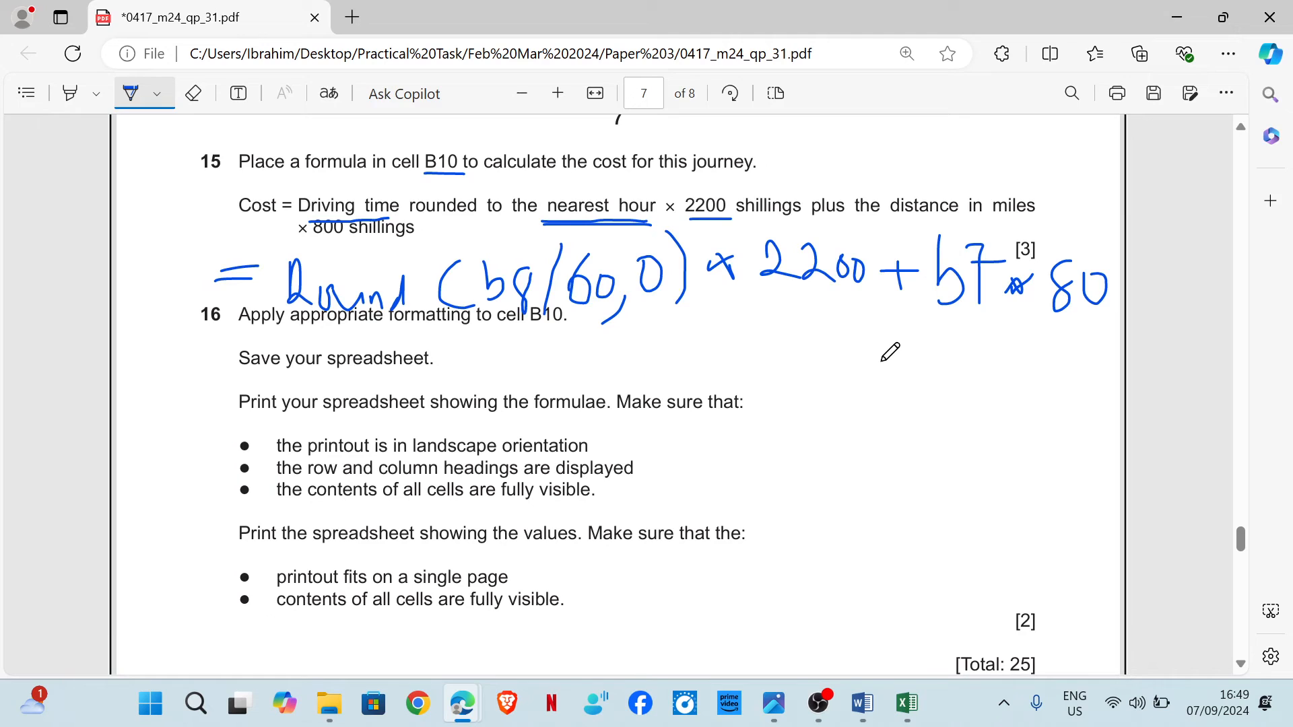
# Enter the formula =ROUND(B8/60,0)*2200+B7*800 in cell B10 to calculate the cost.
pyautogui.moveTo(906, 704)
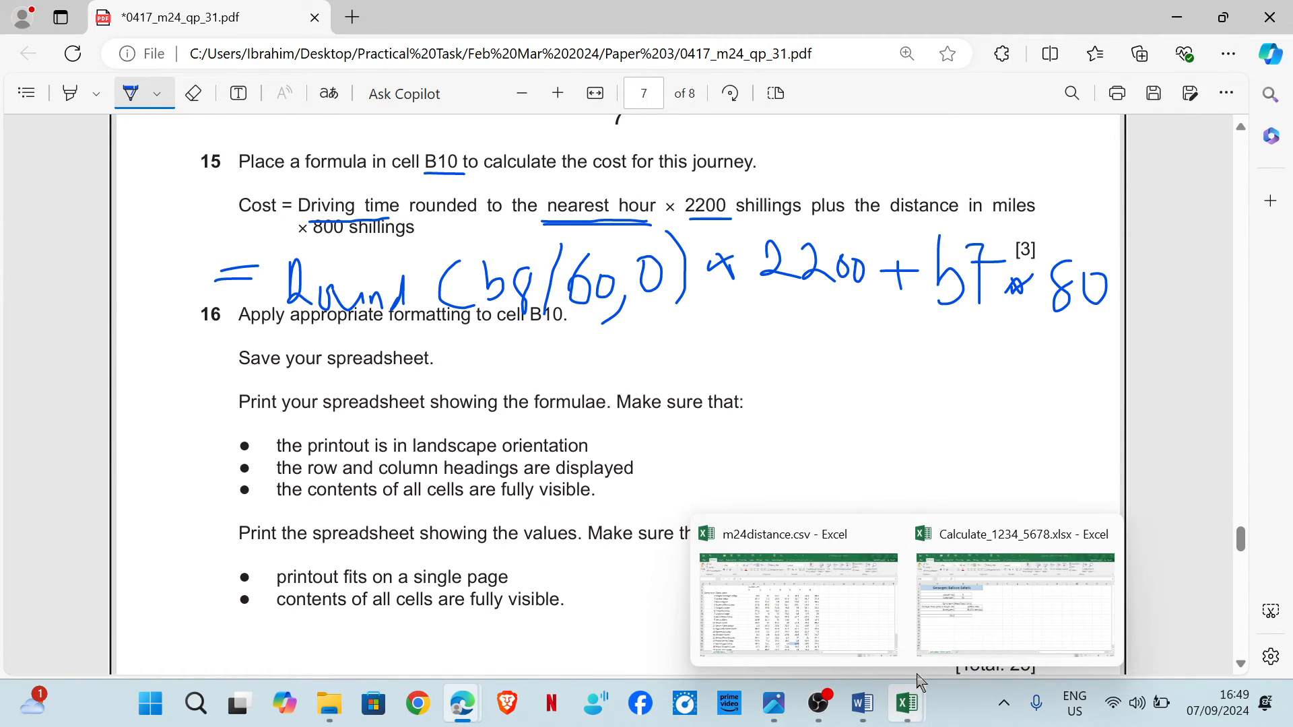
pyautogui.click(1091, 580)
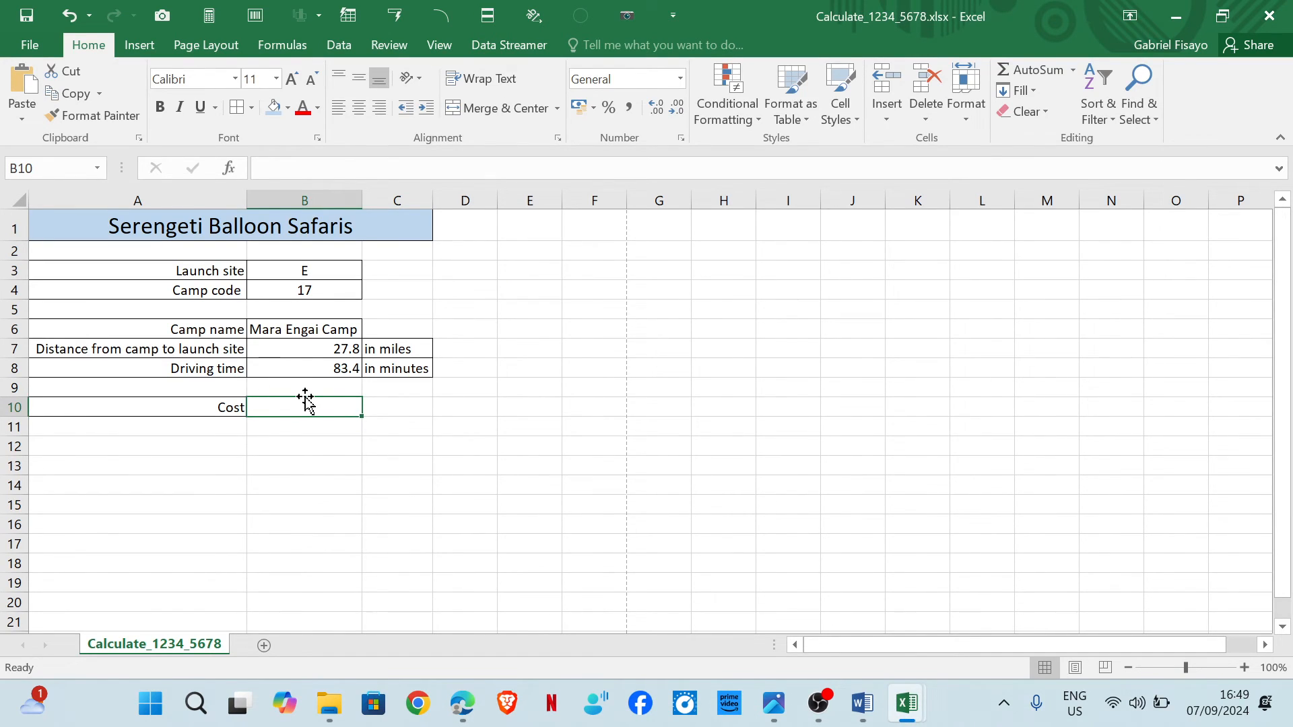
pyautogui.write('=rou')
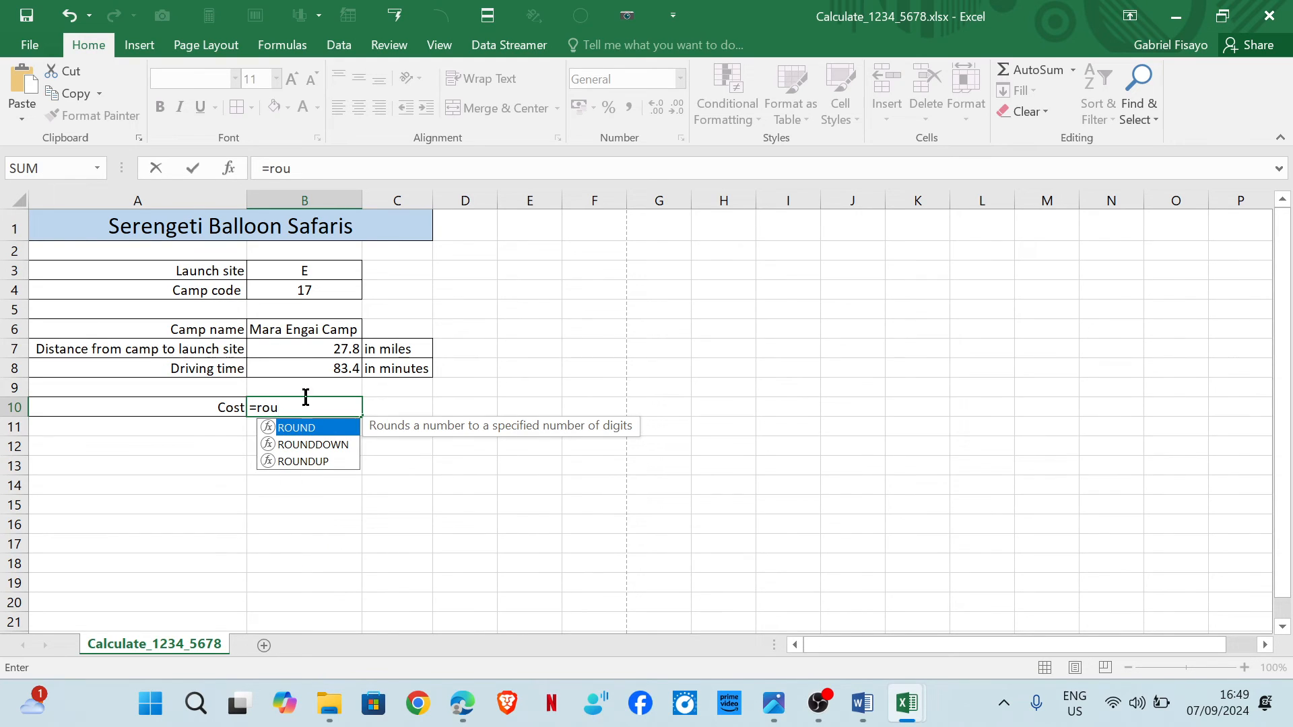
pyautogui.doubleClick(294, 428)
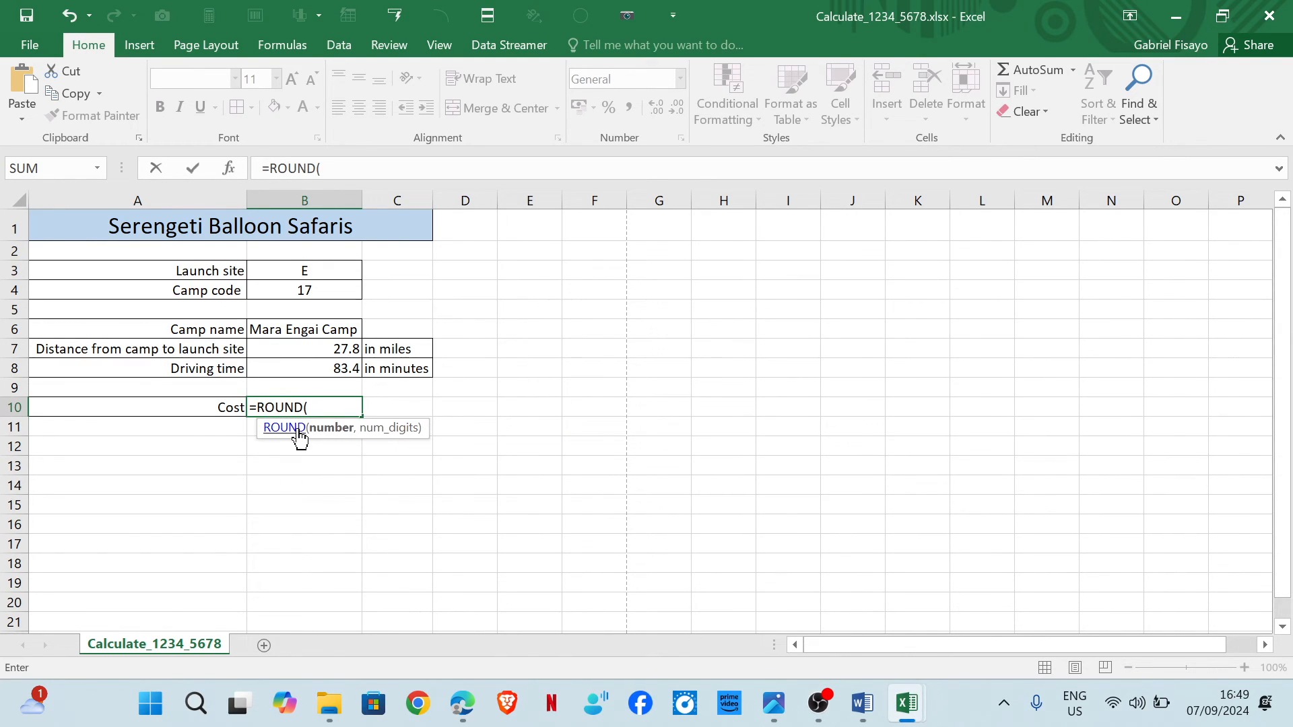
pyautogui.click(320, 367)
pyautogui.write('/')
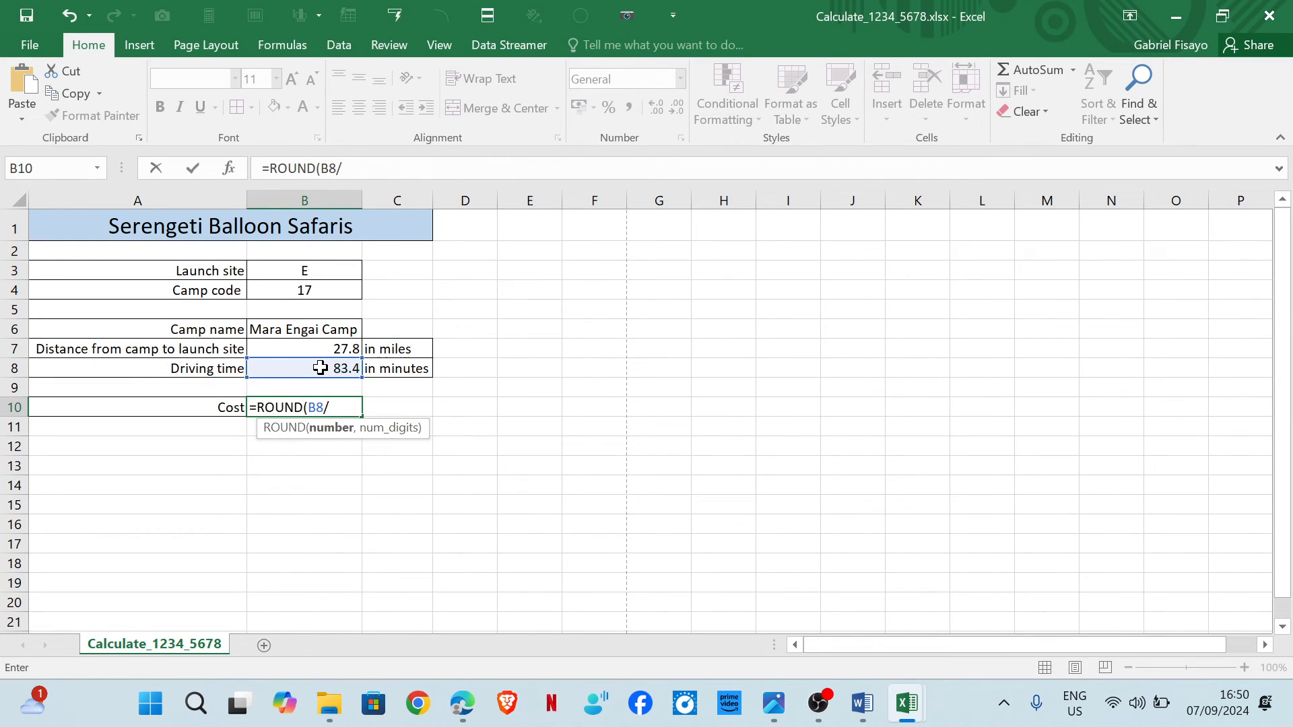
pyautogui.write('60,0)*2200+')
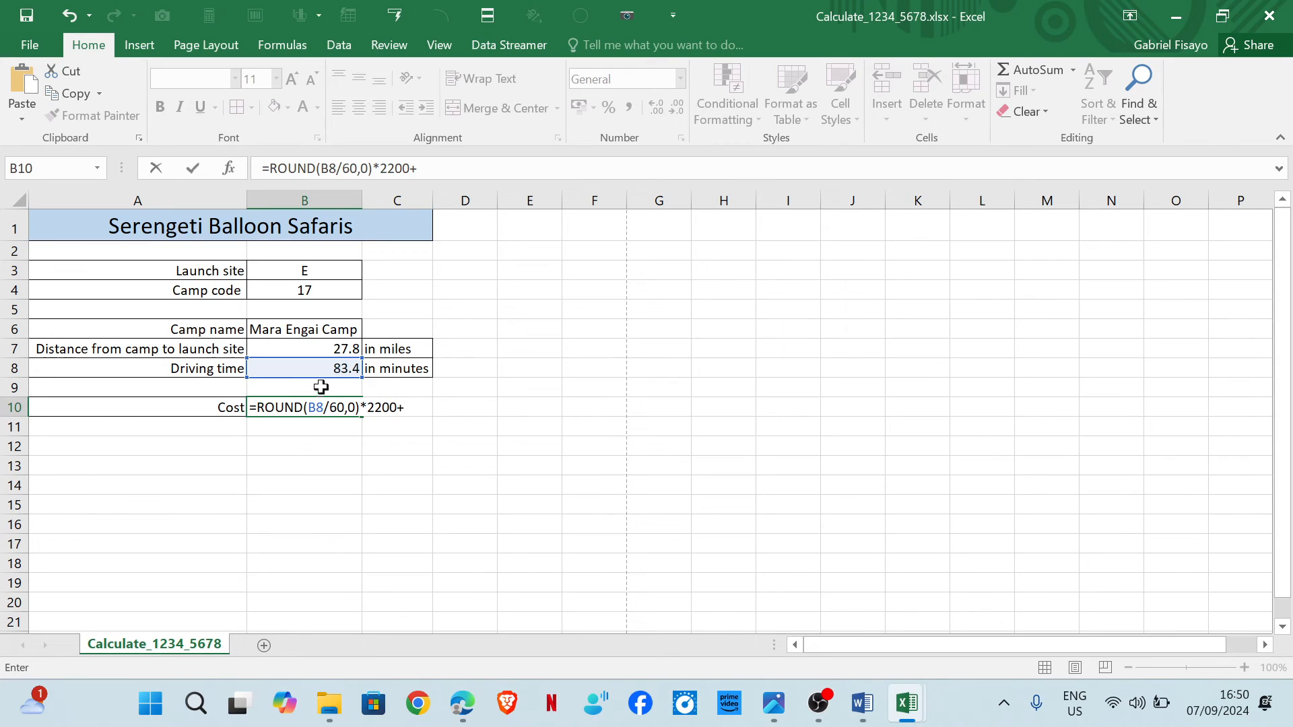
pyautogui.click(309, 348)
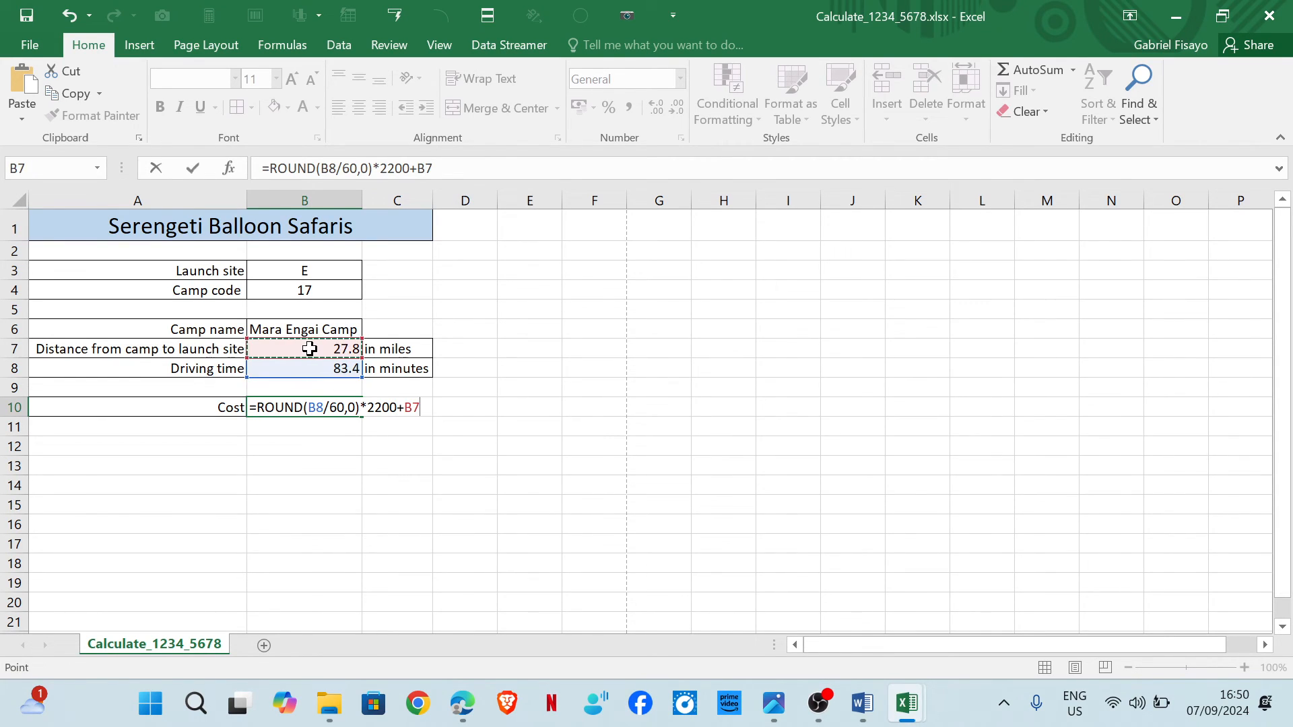
pyautogui.write('*')
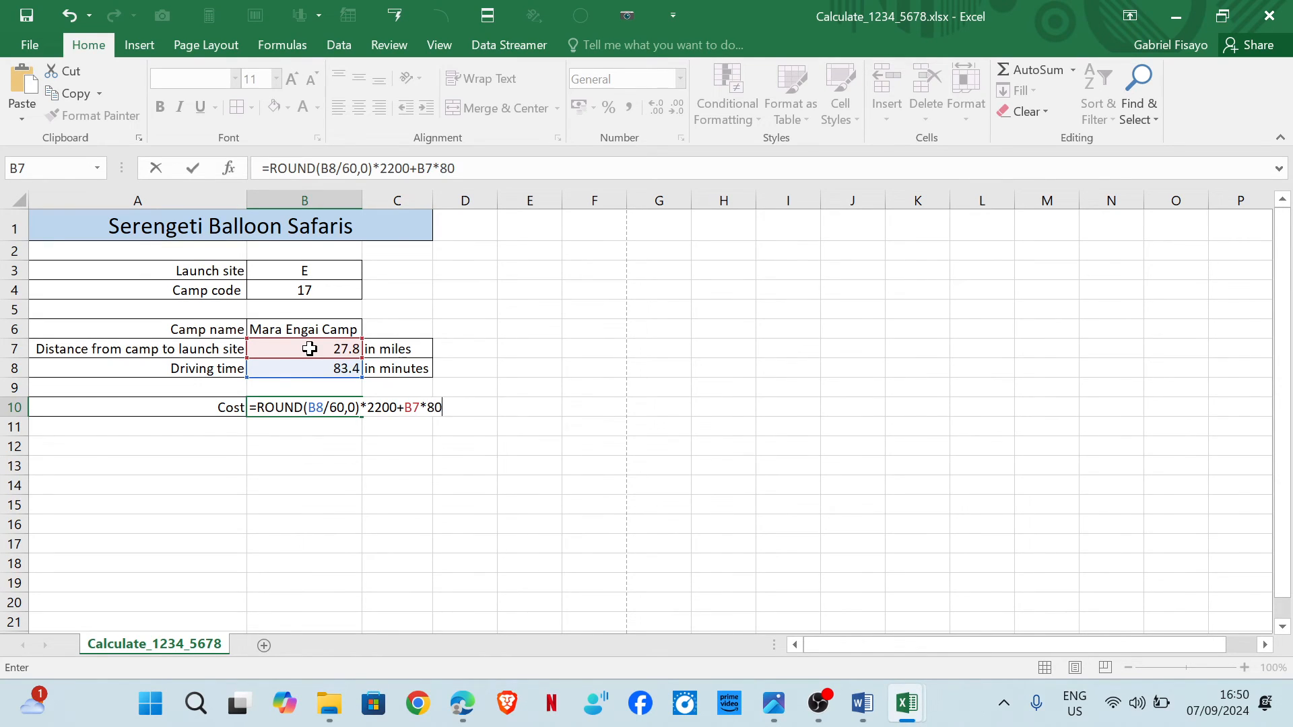
pyautogui.press('Return')
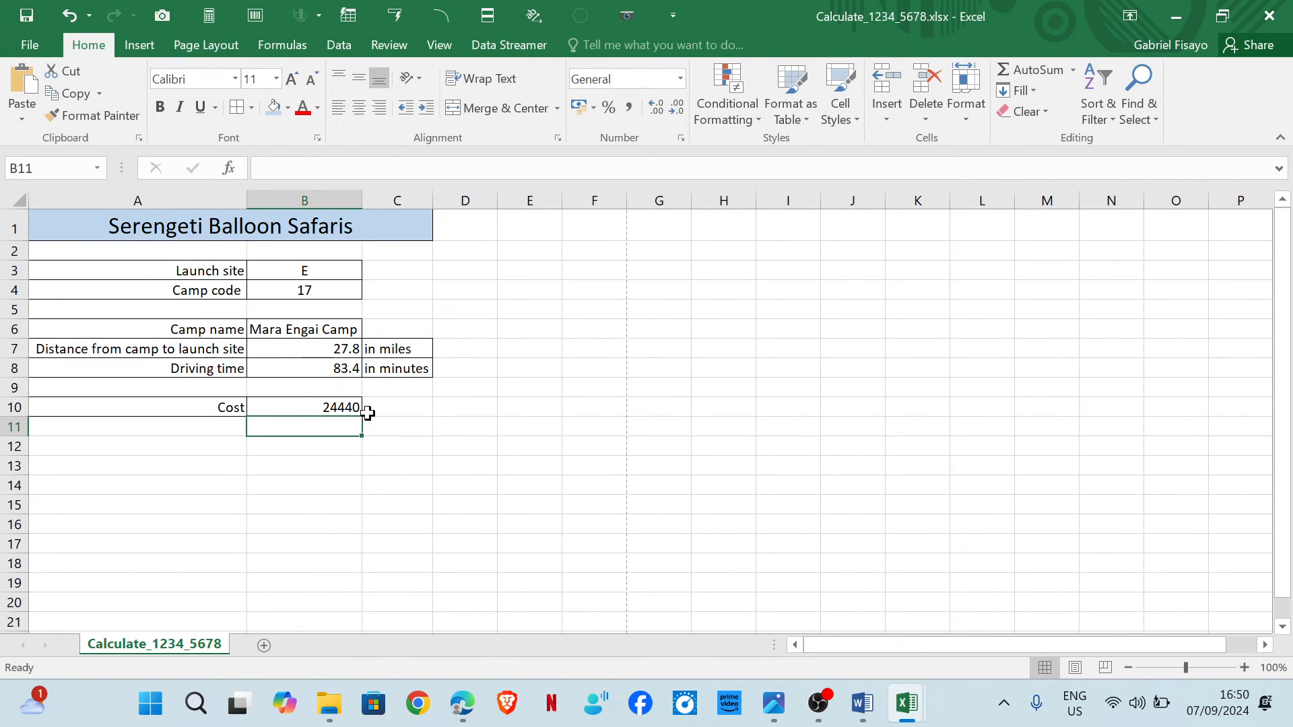
pyautogui.click(342, 411)
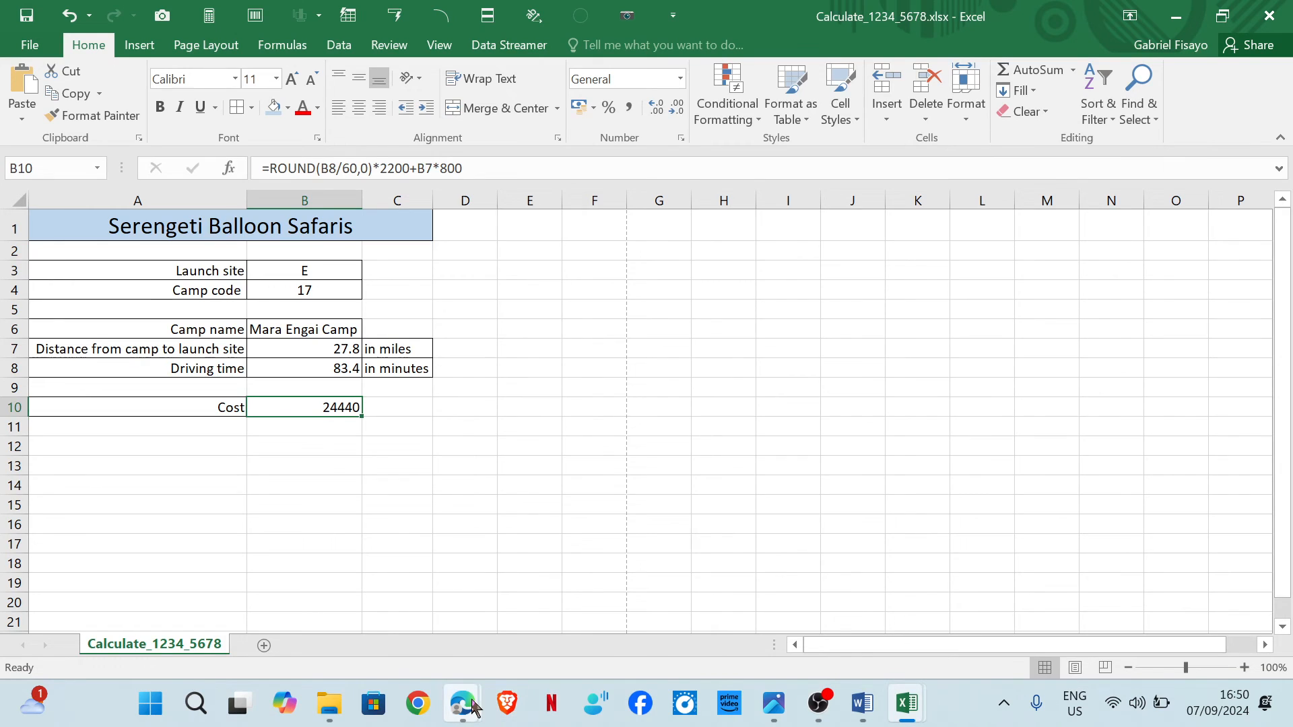
# Tick the handwritten cost formula and underline Tanzanian shillings, two decimal places and symbol of TZS in the task introduction.
pyautogui.moveTo(462, 704)
pyautogui.click(576, 593)
pyautogui.moveTo(499, 238); pyautogui.dragTo(624, 178)
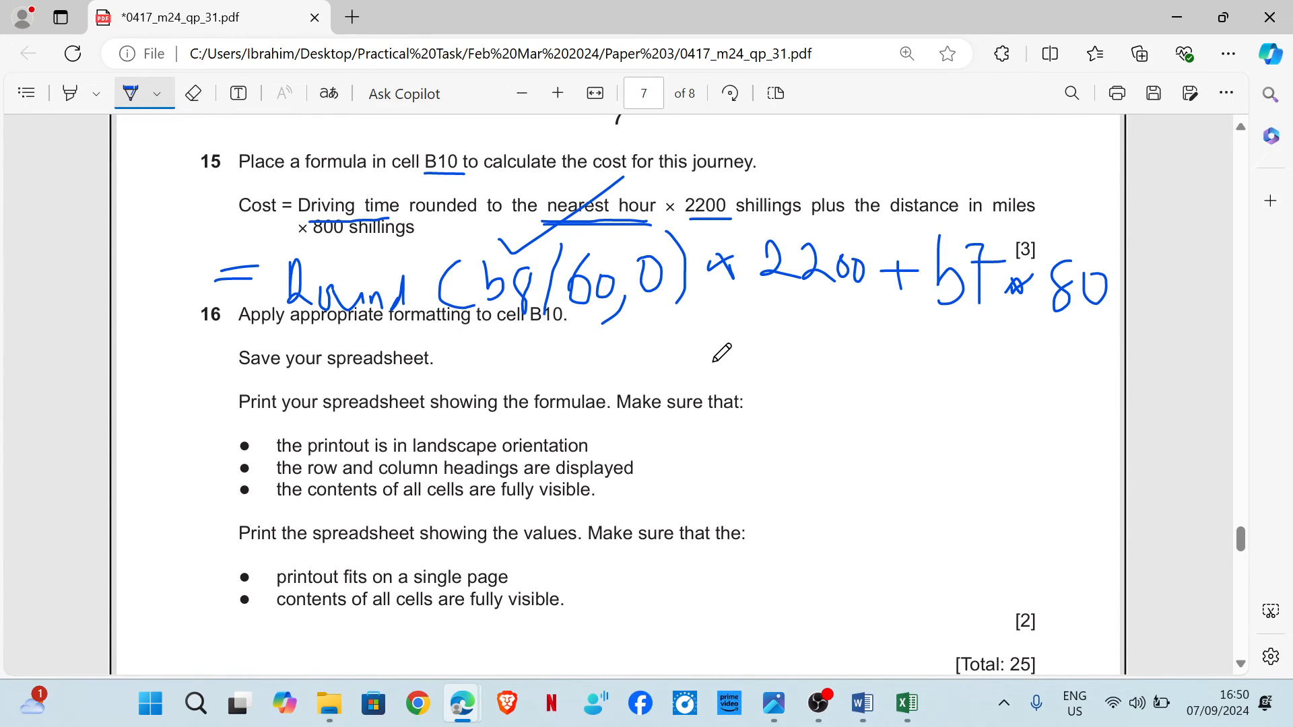
pyautogui.scroll(3, 580, 345)
pyautogui.scroll(7, 580, 345)
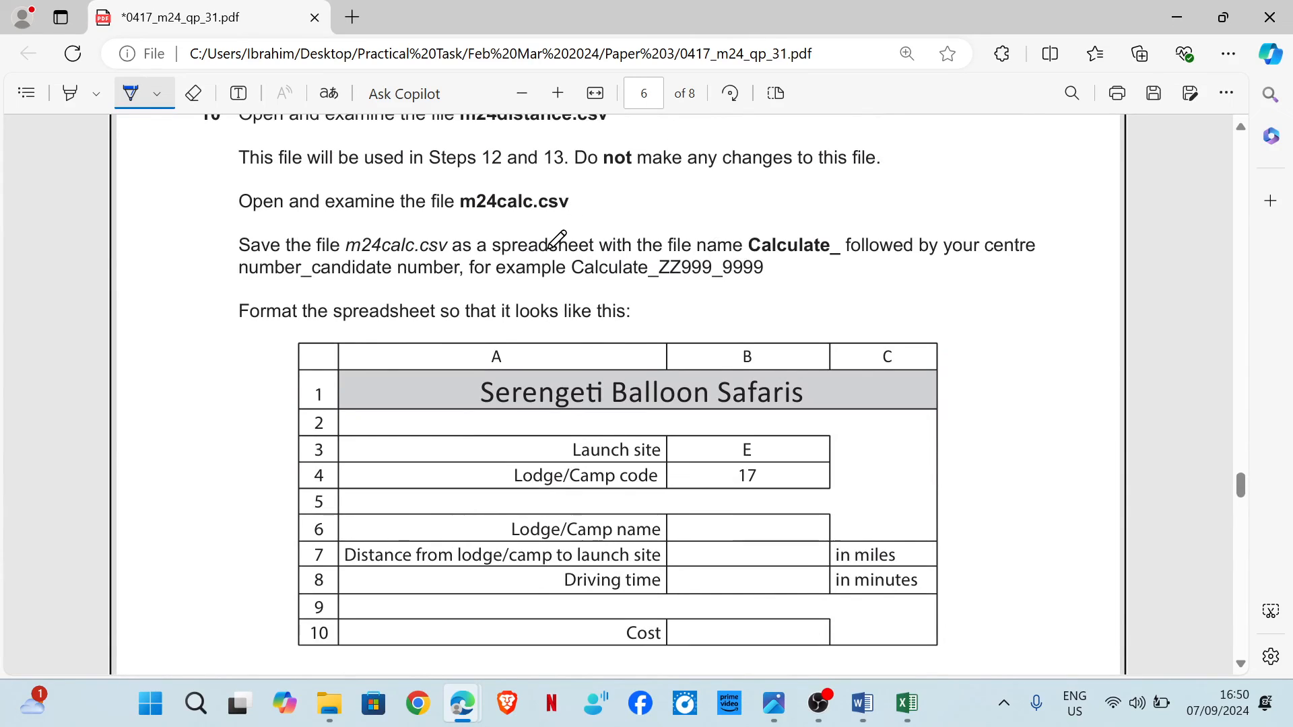
pyautogui.scroll(4, 562, 249)
pyautogui.scroll(1, 563, 283)
pyautogui.moveTo(538, 470); pyautogui.dragTo(686, 463)
pyautogui.moveTo(781, 474); pyautogui.dragTo(879, 473)
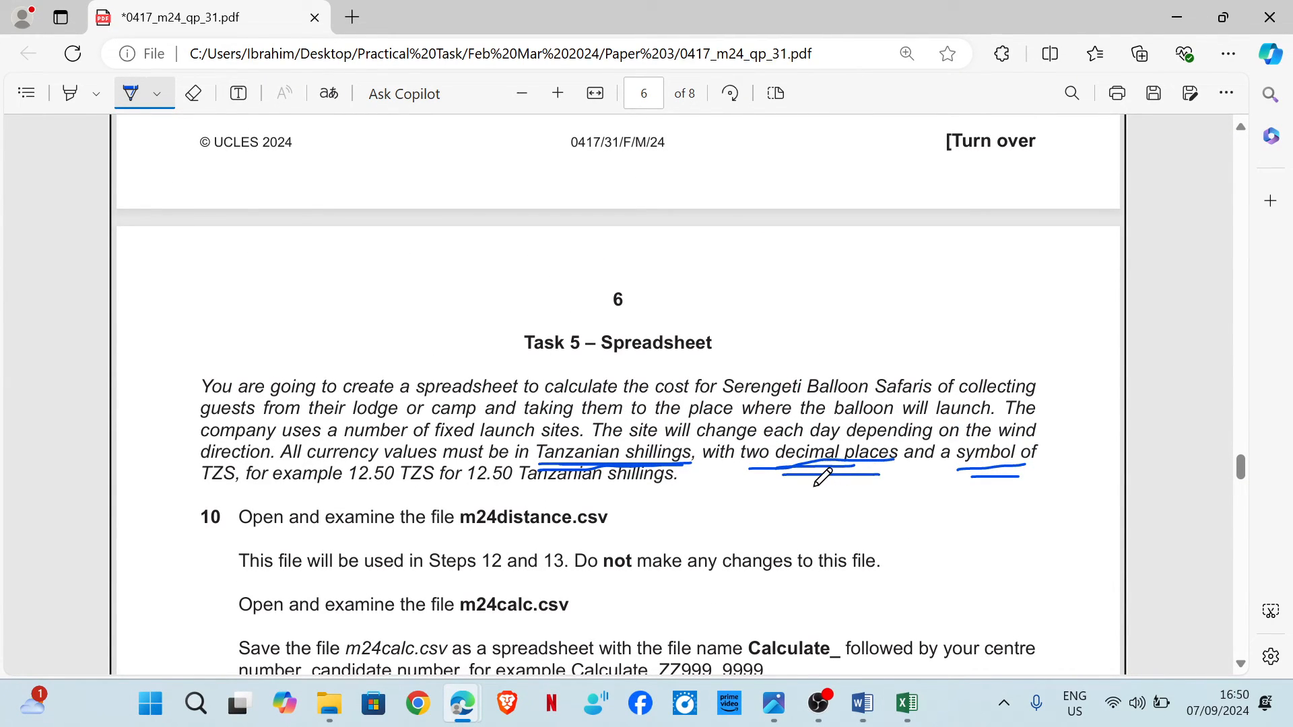
# Format cell B10 as Currency with 2 decimal places and the TZS symbol.
pyautogui.scroll(-12, 835, 465)
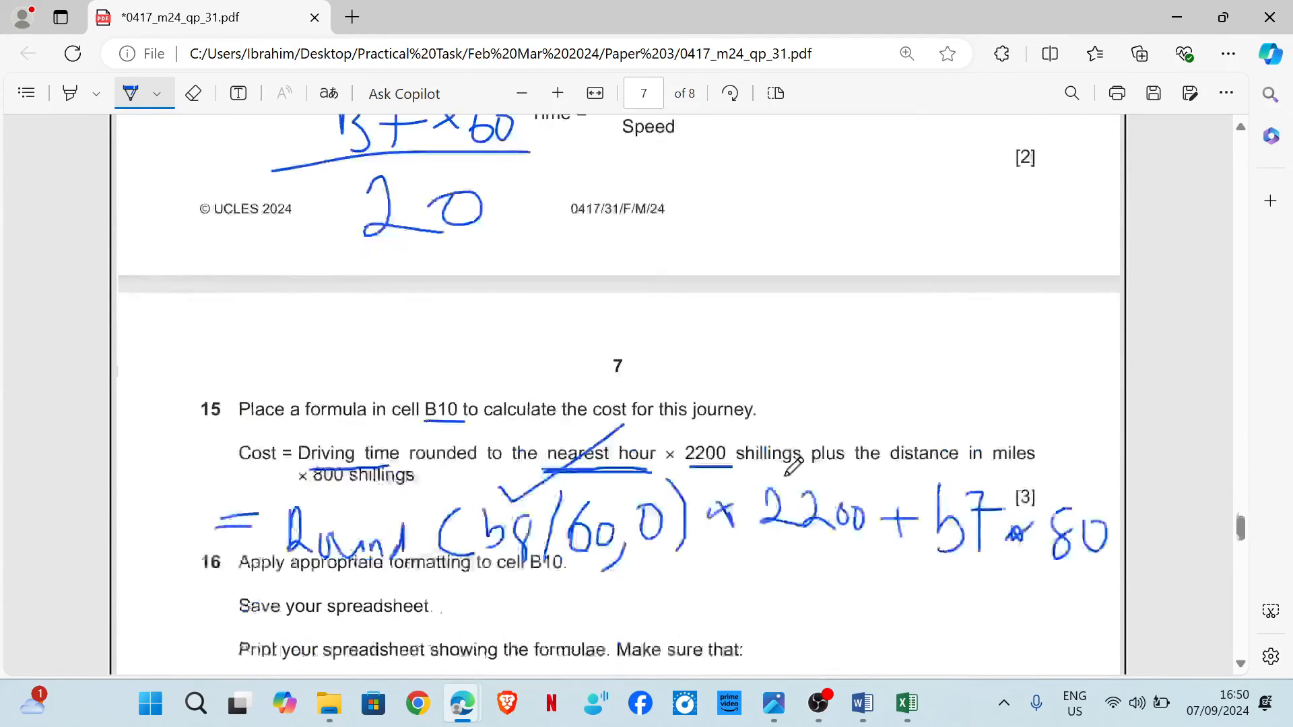
pyautogui.scroll(-3, 786, 464)
pyautogui.moveTo(907, 703)
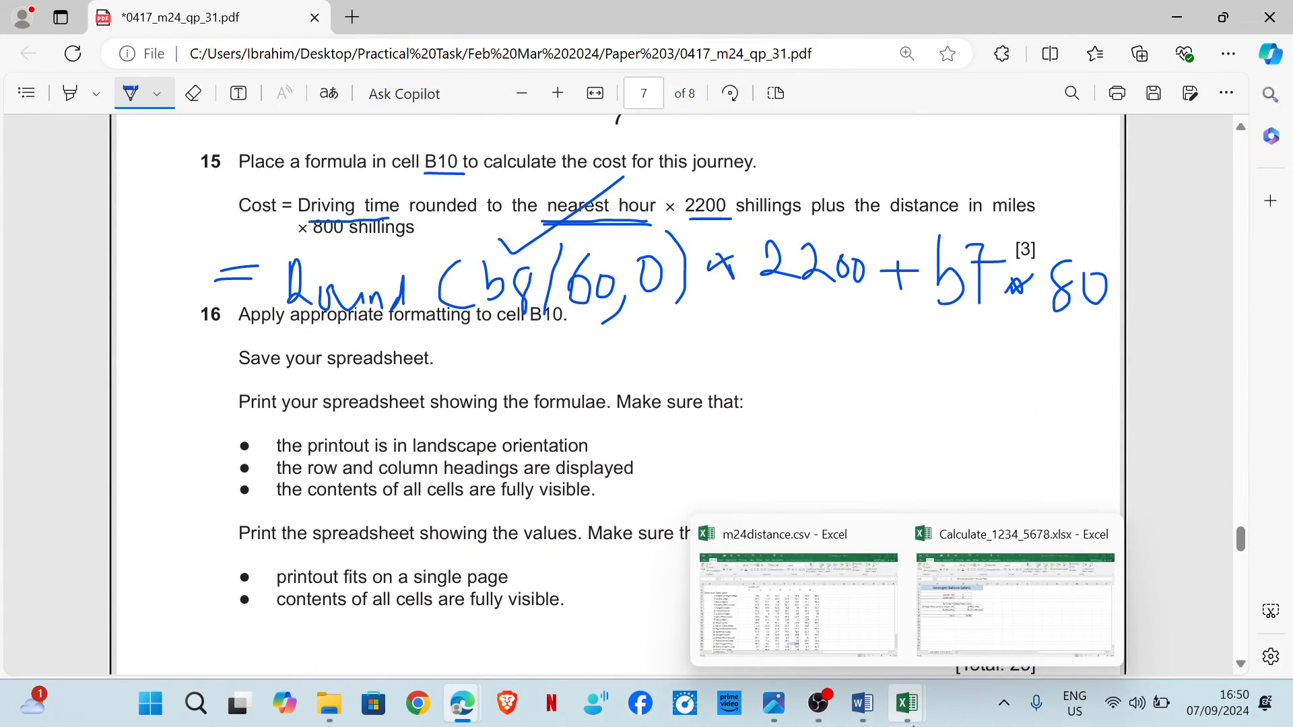
pyautogui.click(1024, 613)
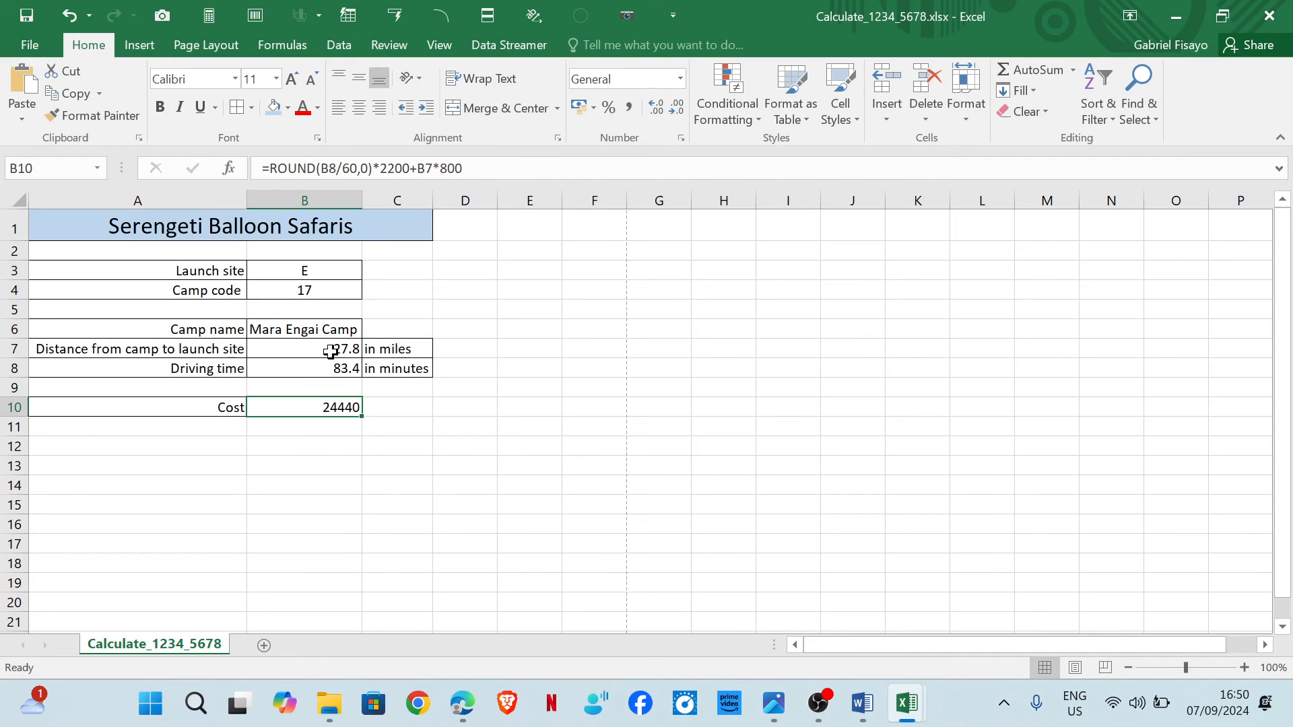
pyautogui.click(683, 138)
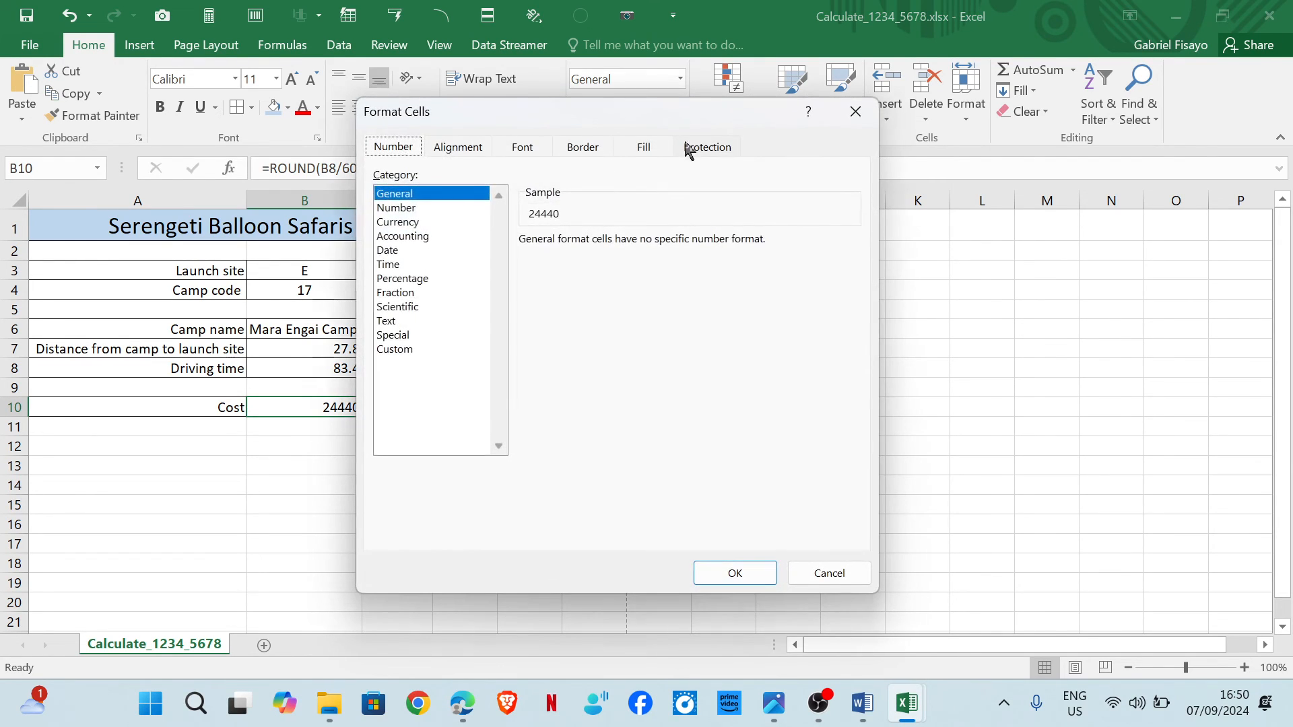
pyautogui.click(399, 223)
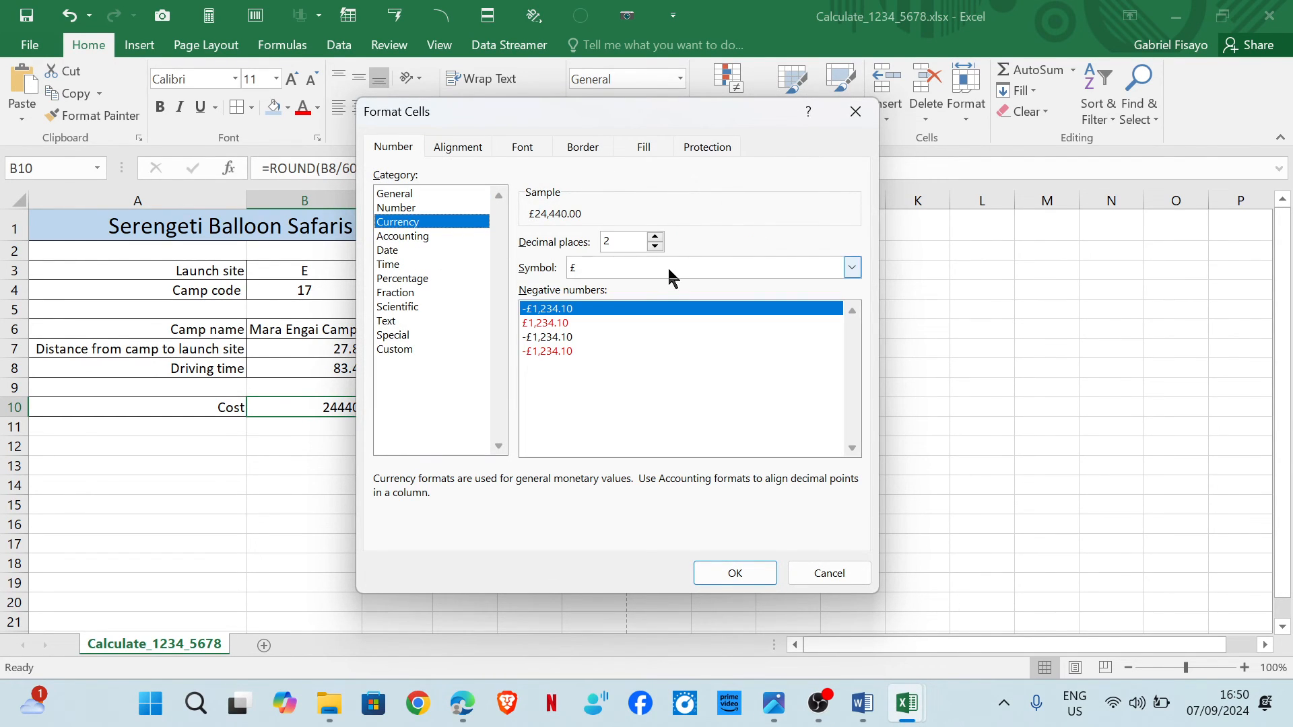
pyautogui.click(852, 269)
pyautogui.scroll(-3, 679, 330)
pyautogui.scroll(-8, 681, 328)
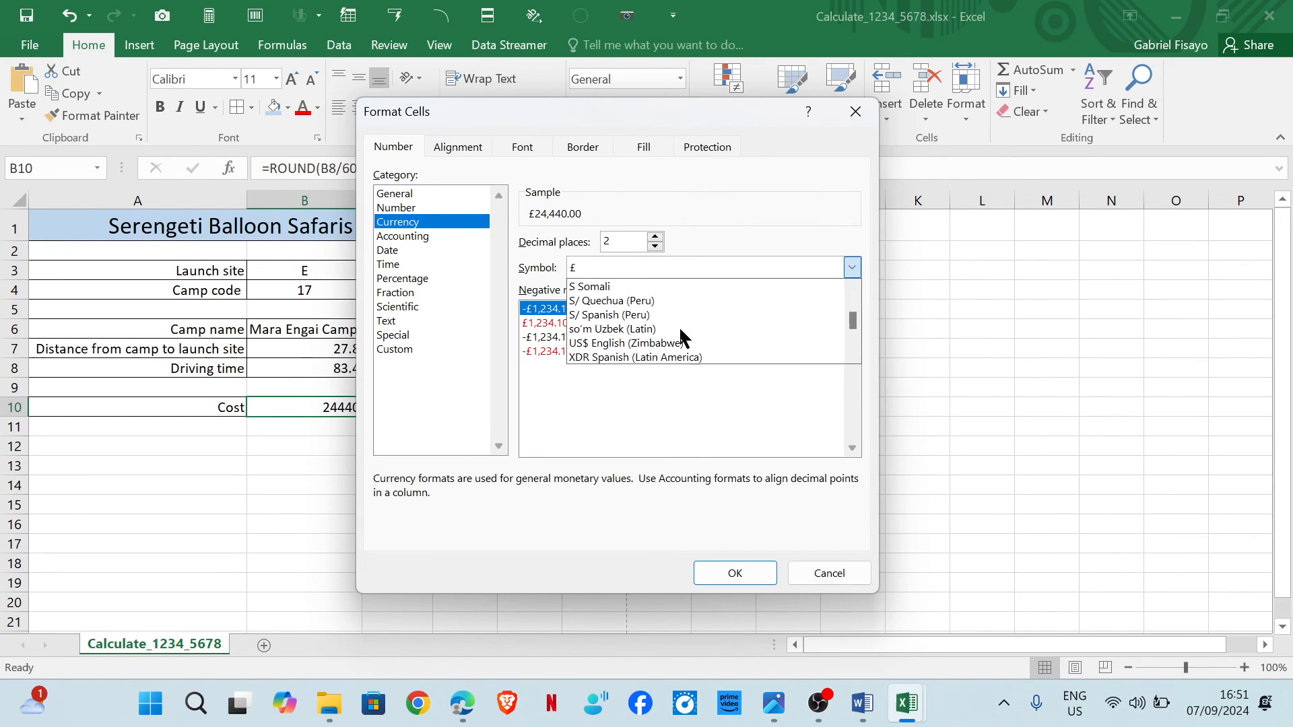
pyautogui.scroll(-15, 680, 330)
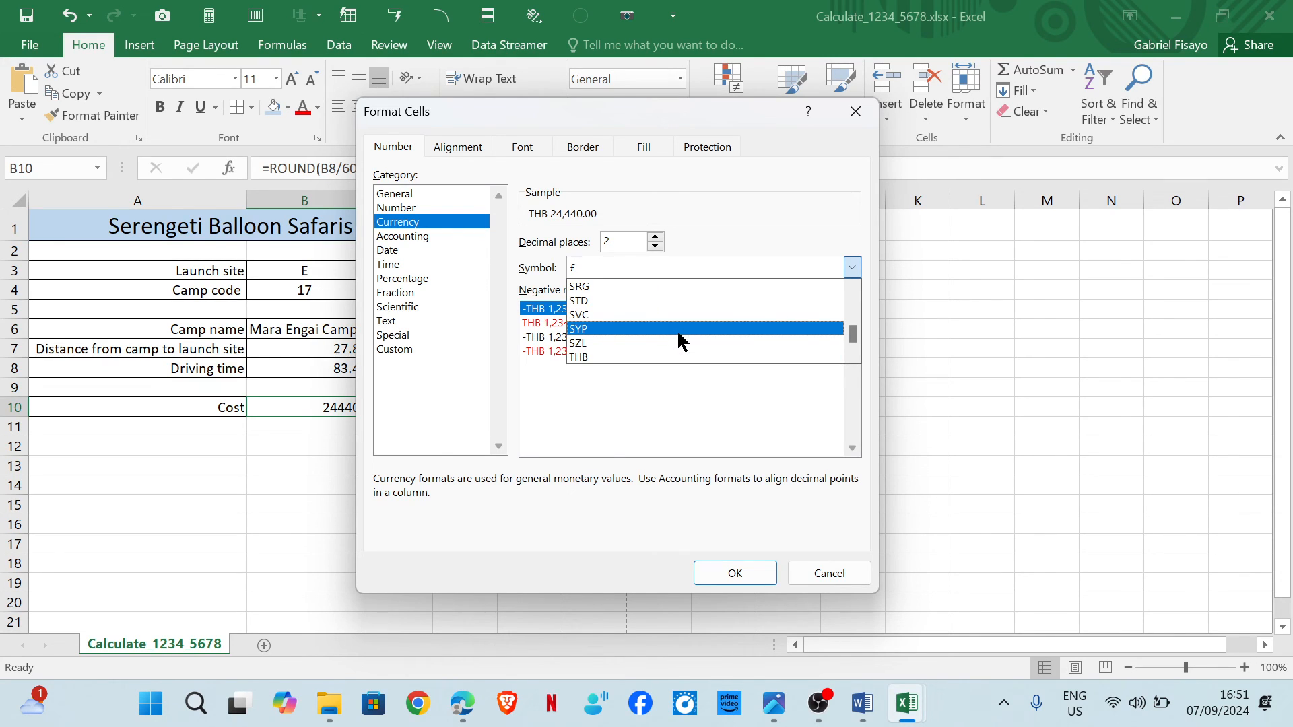
pyautogui.press('Down')
pyautogui.press('Down')
pyautogui.press('Down')
pyautogui.press('Down')
pyautogui.press('Down')
pyautogui.press('Down')
pyautogui.press('Down')
pyautogui.press('Down')
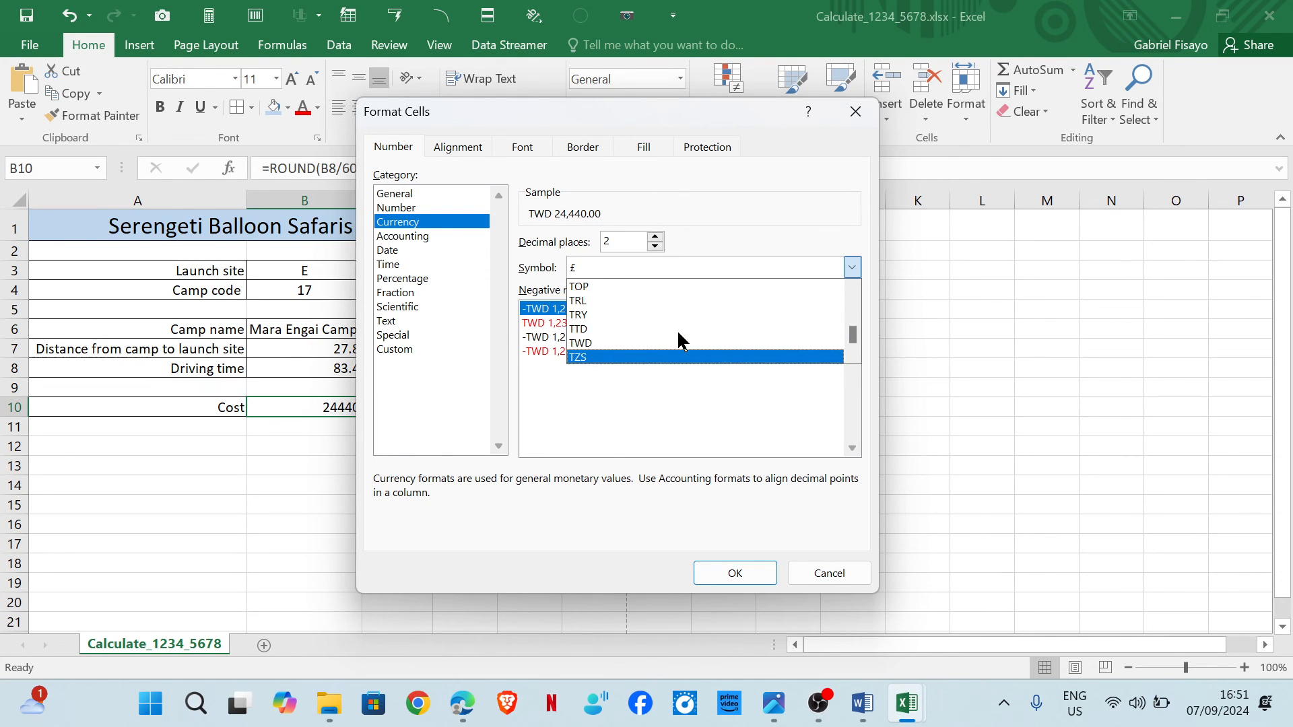
pyautogui.click(615, 358)
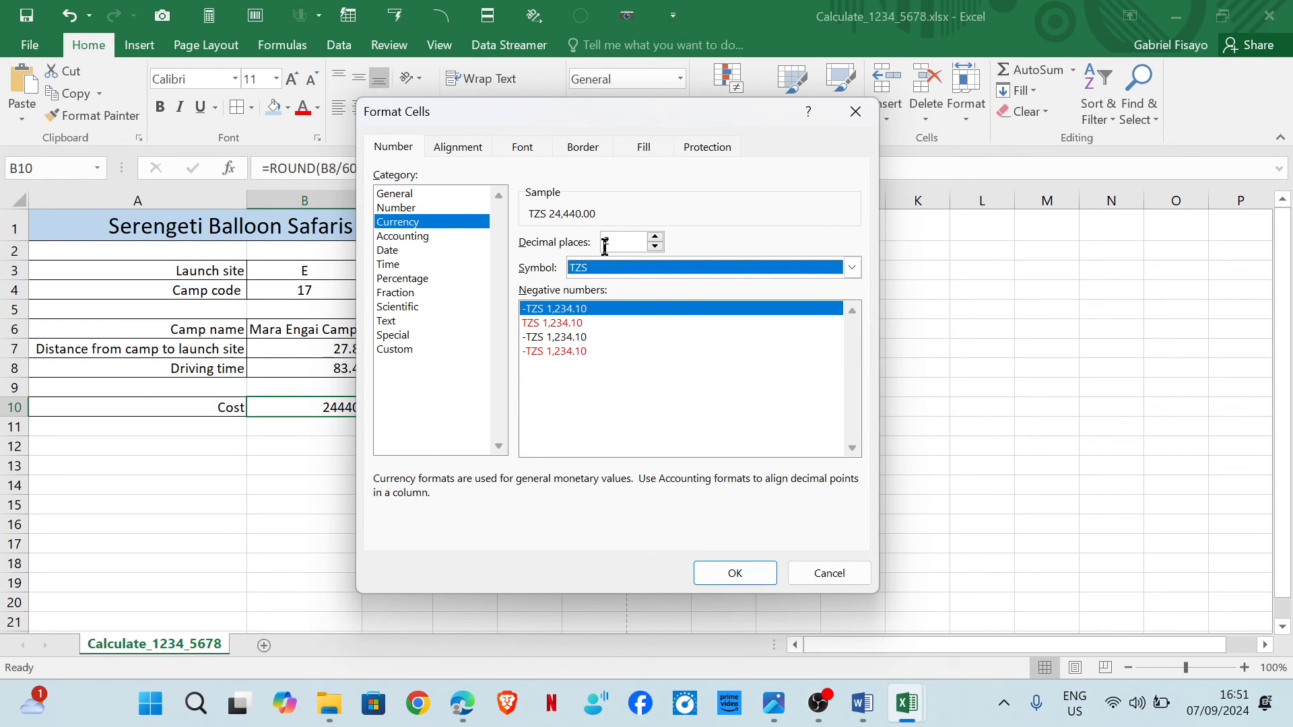
pyautogui.click(735, 573)
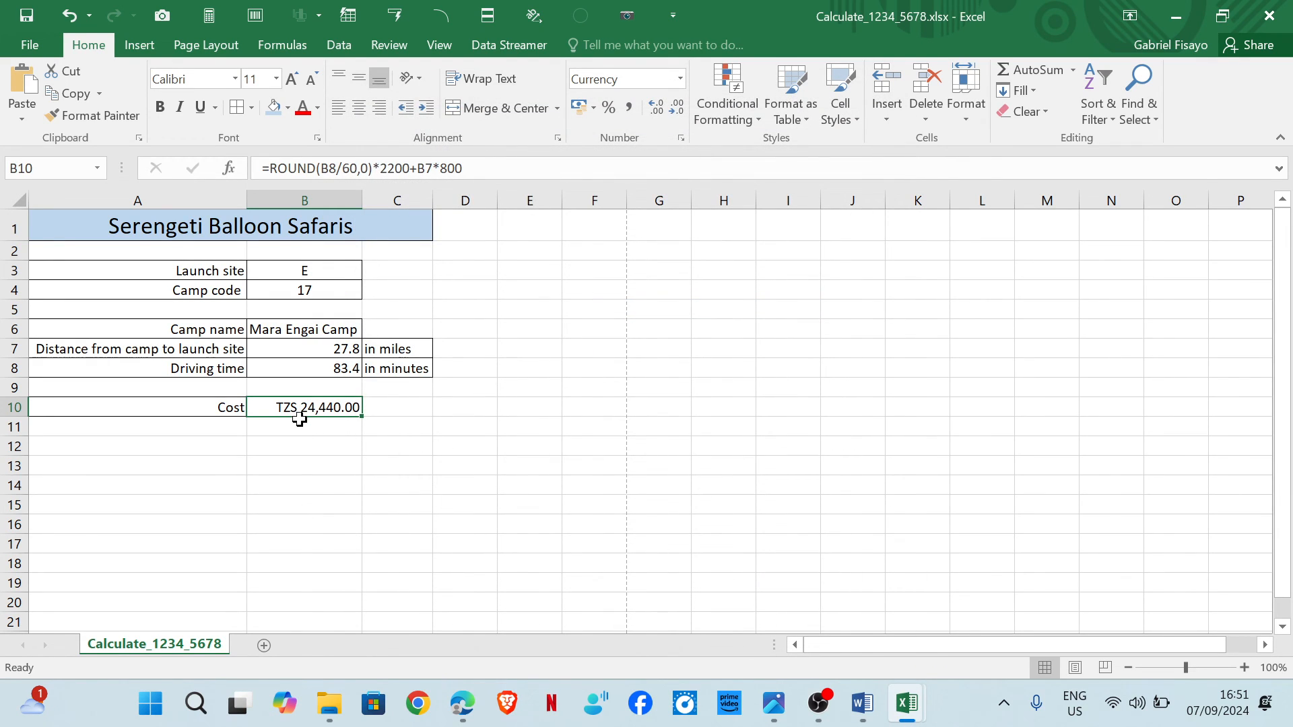
pyautogui.moveTo(462, 701)
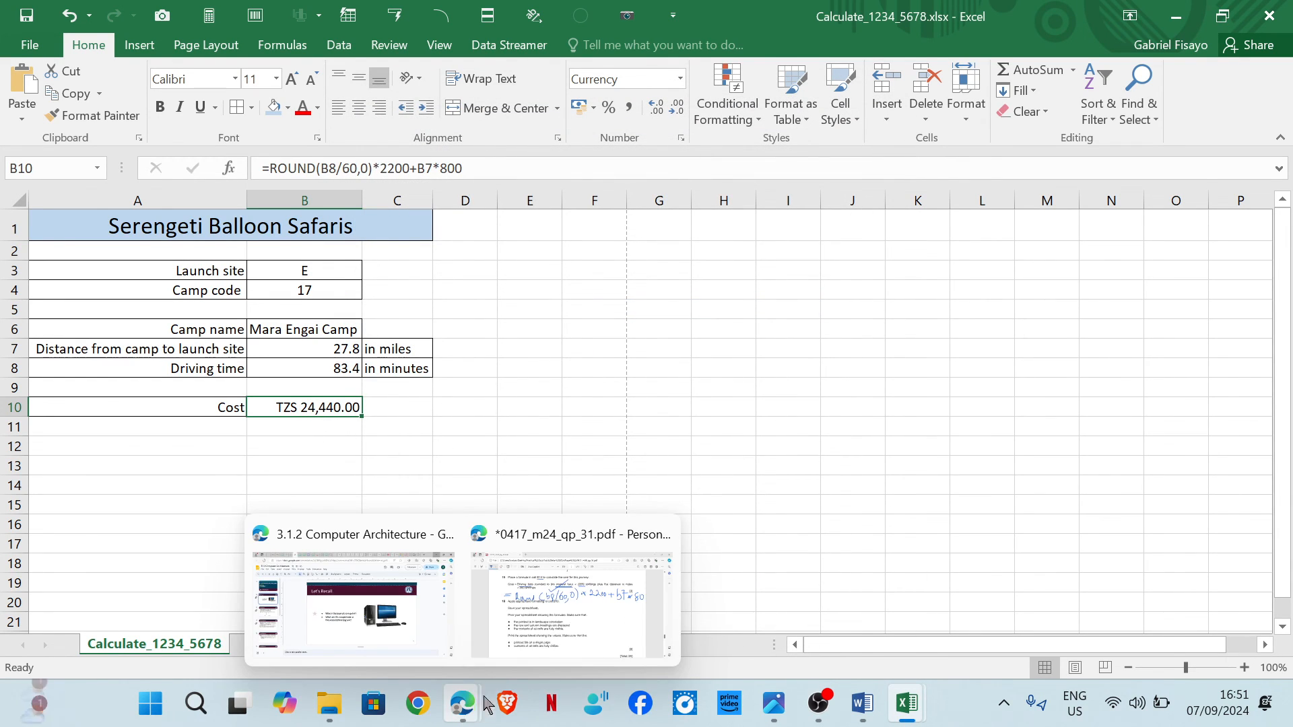
# Underline the cell B10 formatting task and the landscape and row-and-column-headings print requirements on the question paper.
pyautogui.click(566, 593)
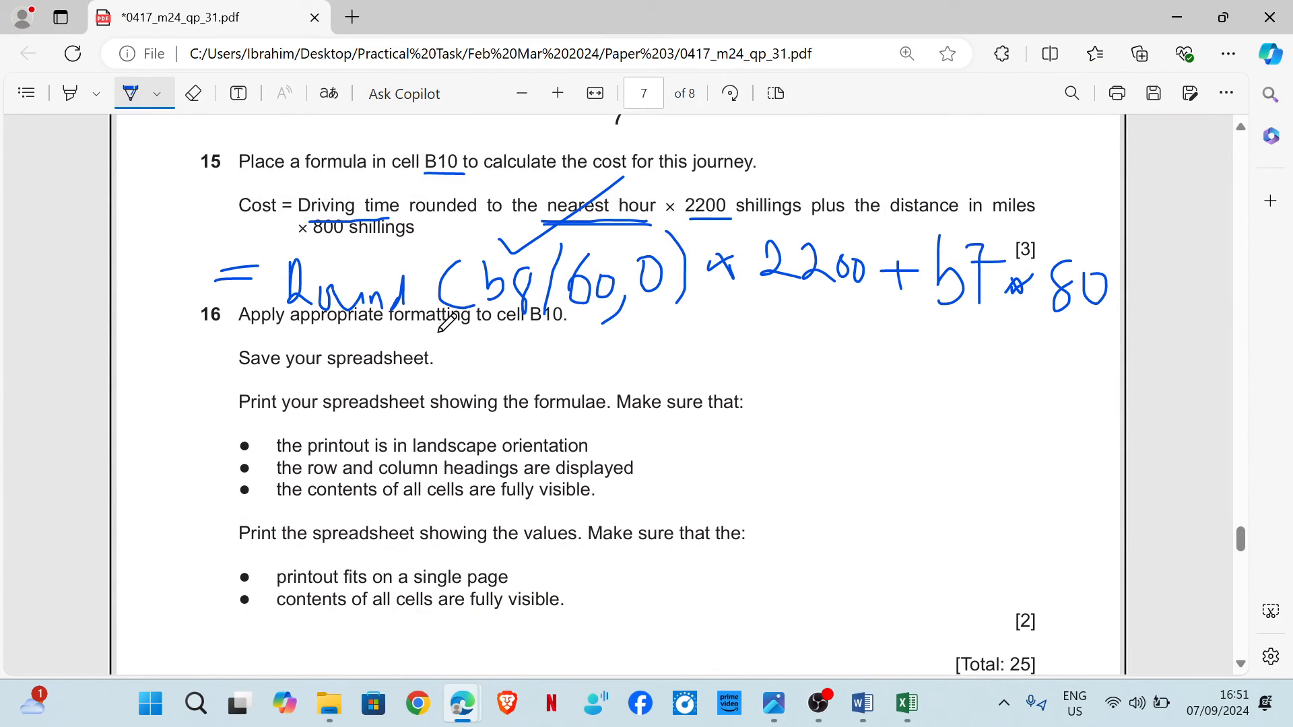
pyautogui.moveTo(455, 310); pyautogui.dragTo(547, 315)
pyautogui.moveTo(600, 448)
pyautogui.mouseDown()
pyautogui.moveTo(671, 436)
pyautogui.moveTo(655, 469)
pyautogui.moveTo(707, 458)
pyautogui.mouseUp()
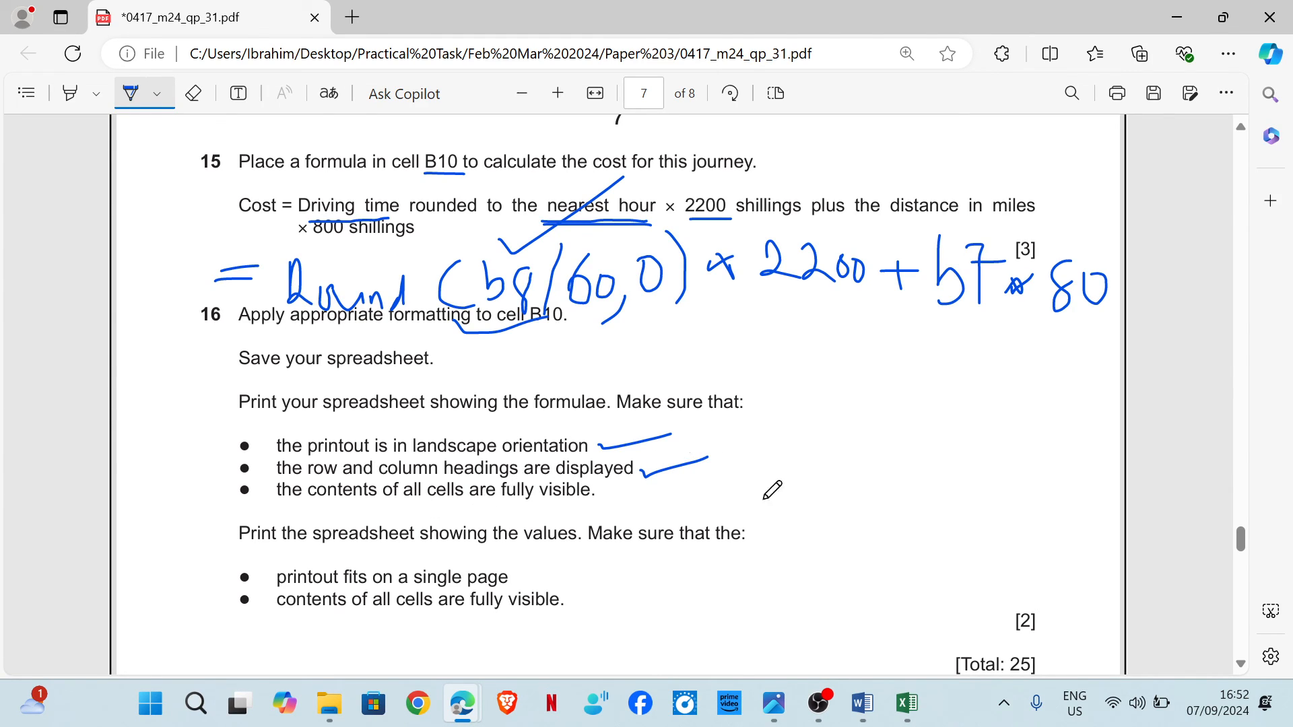
# Show the formulas in the spreadsheet and autofit column B so every formula is fully visible.
pyautogui.moveTo(906, 703)
pyautogui.click(1010, 586)
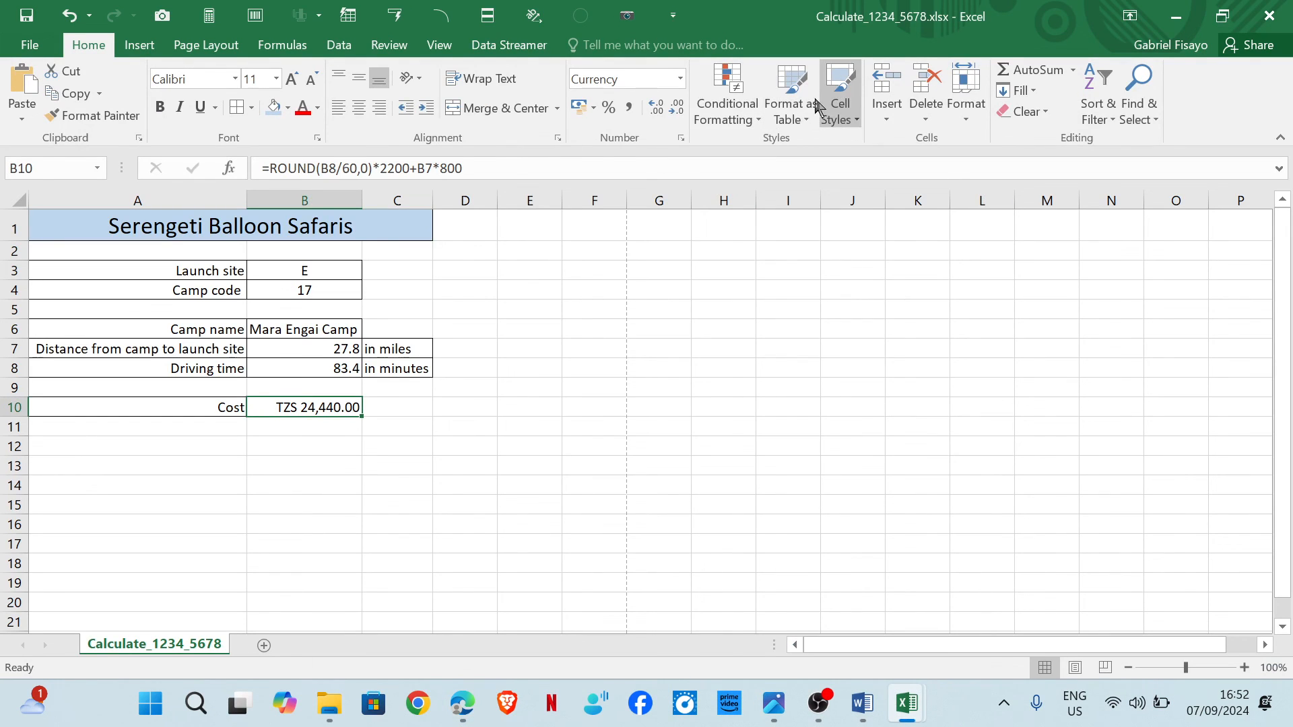
pyautogui.click(340, 47)
pyautogui.click(306, 47)
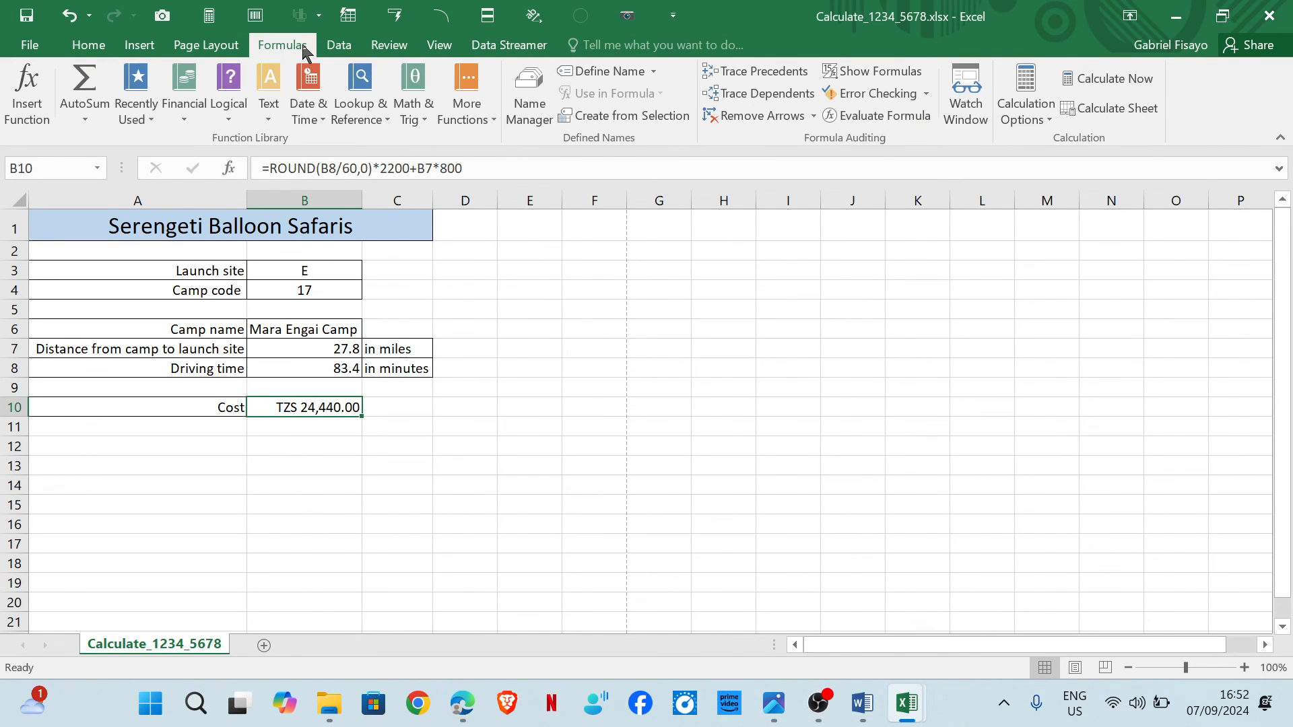
pyautogui.click(876, 70)
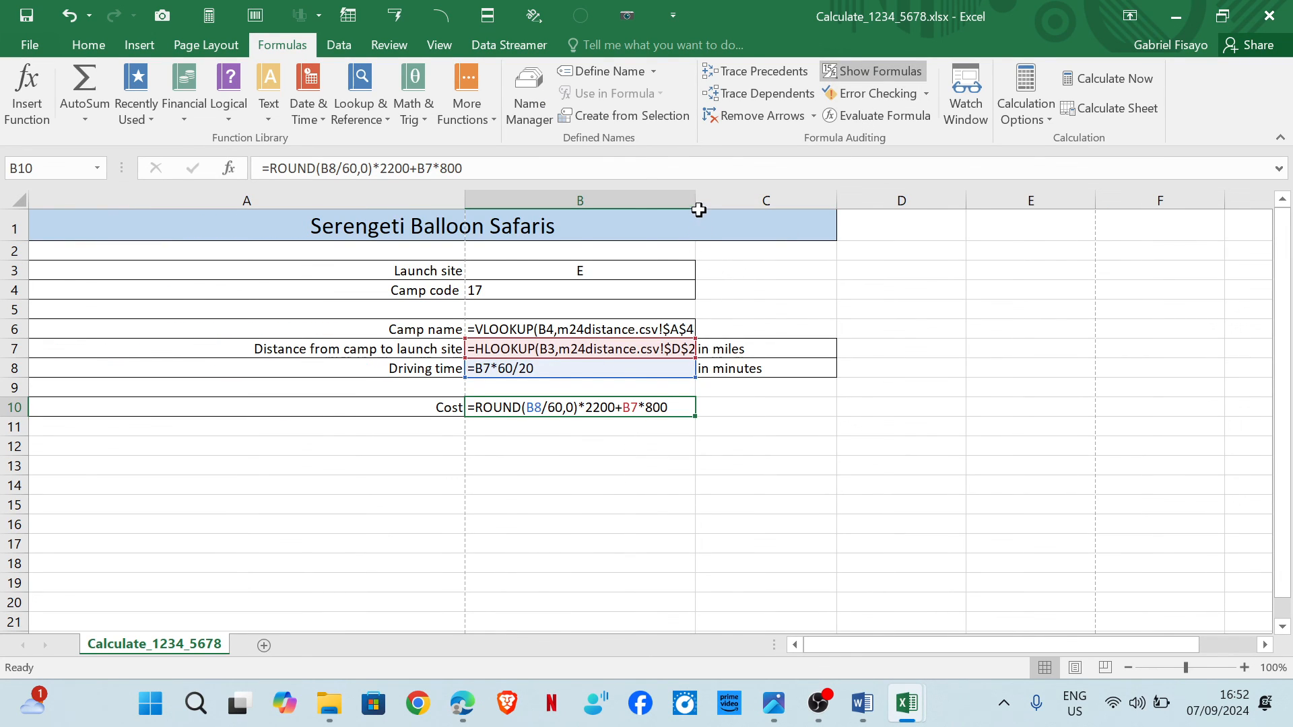
pyautogui.doubleClick(697, 201)
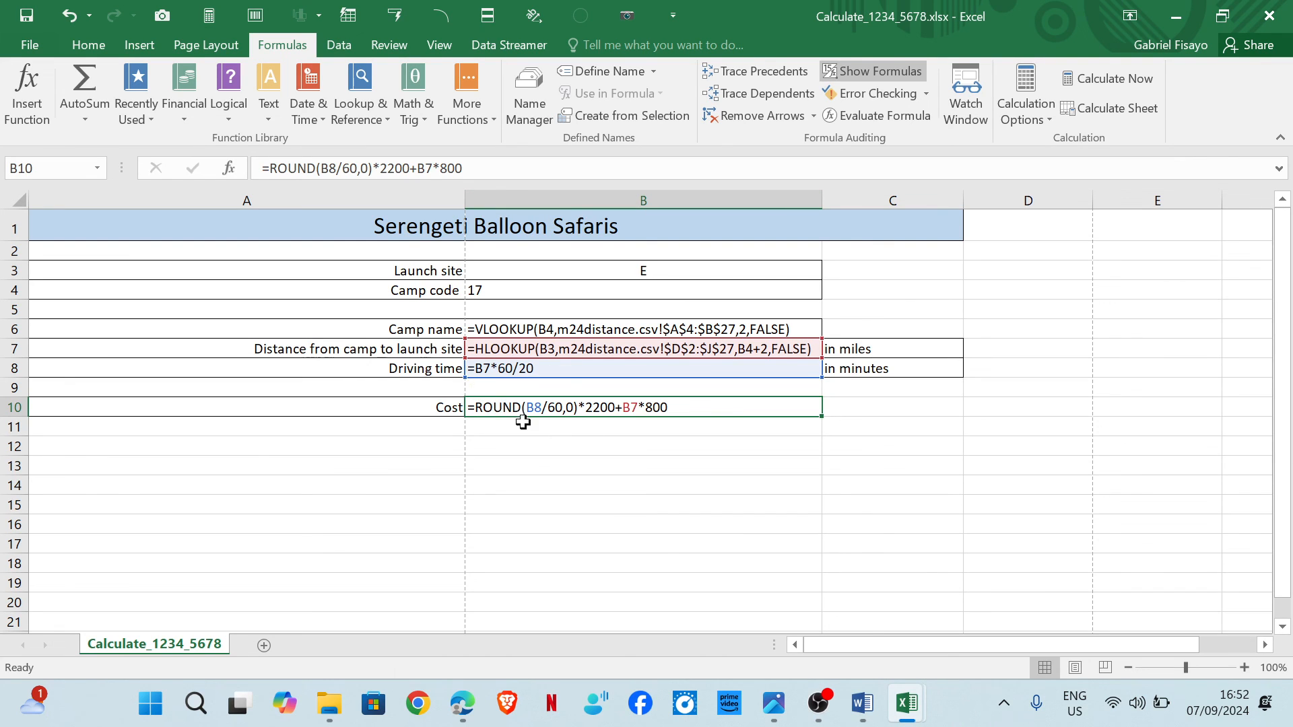
# Set the printout to landscape orientation and turn on printing of row and column headings in Page Setup.
pyautogui.click(29, 45)
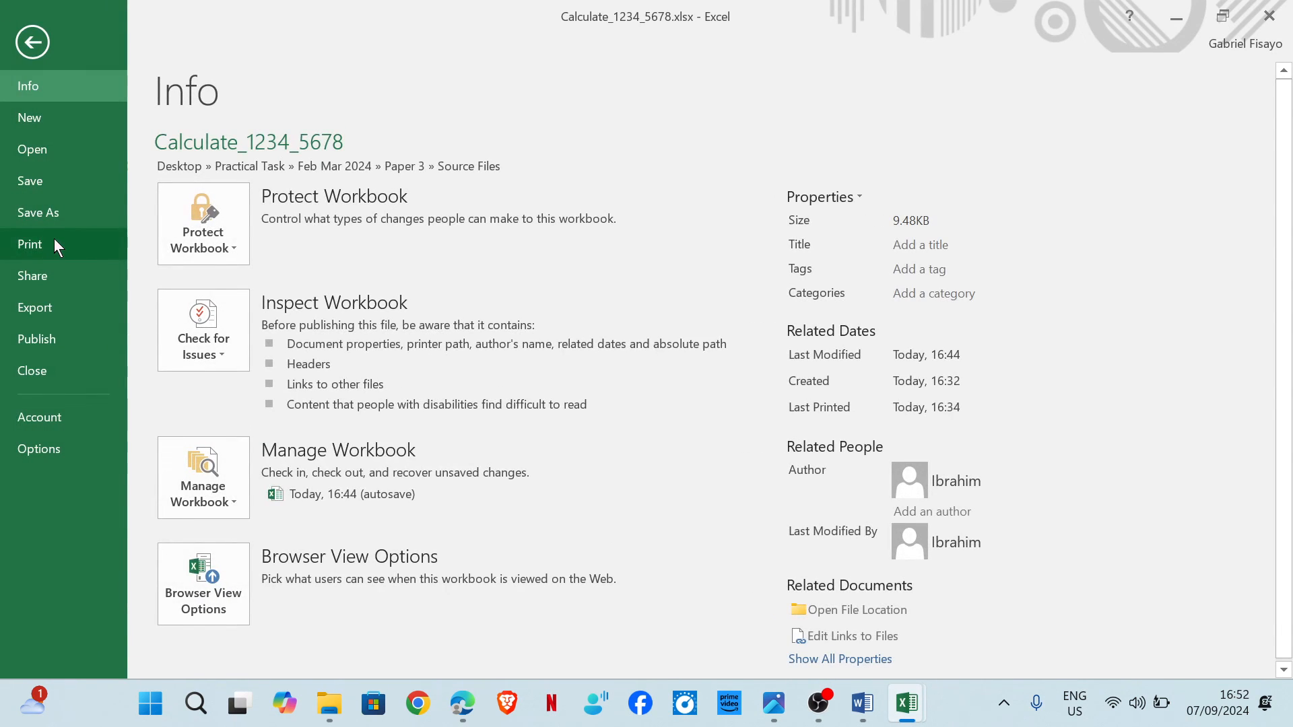
pyautogui.click(54, 240)
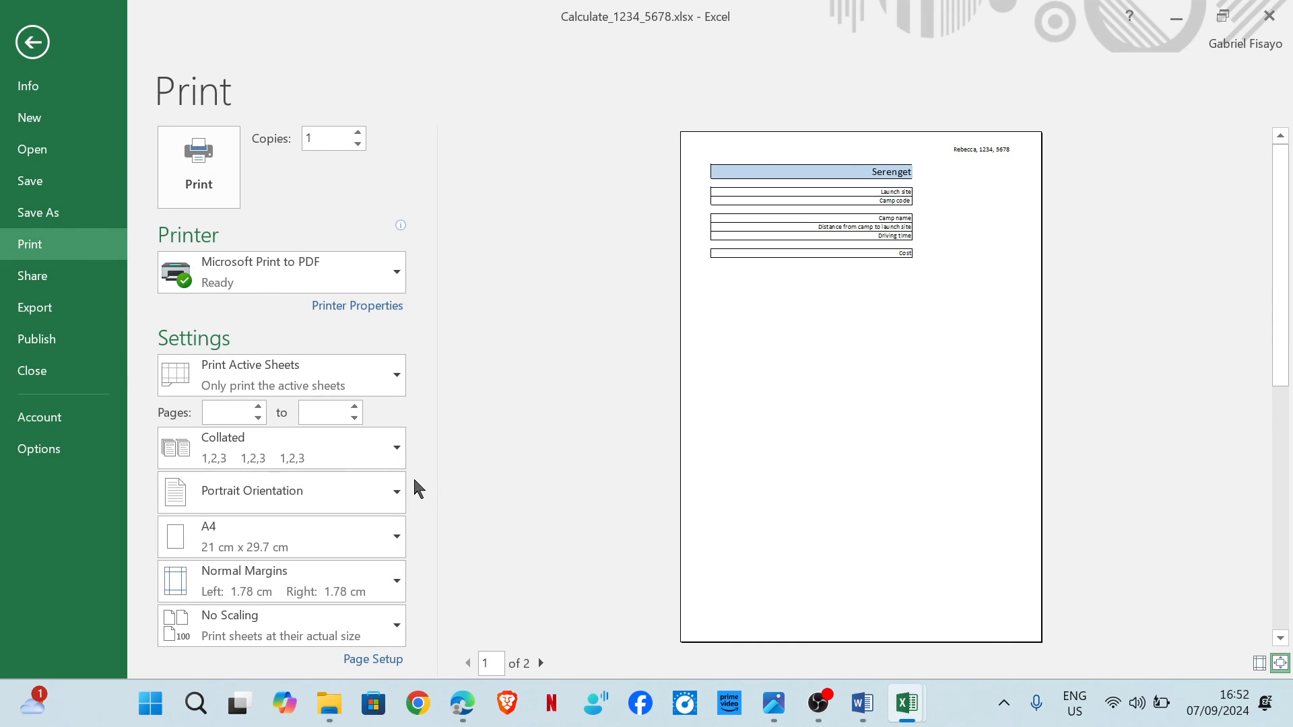
pyautogui.click(342, 491)
pyautogui.click(314, 577)
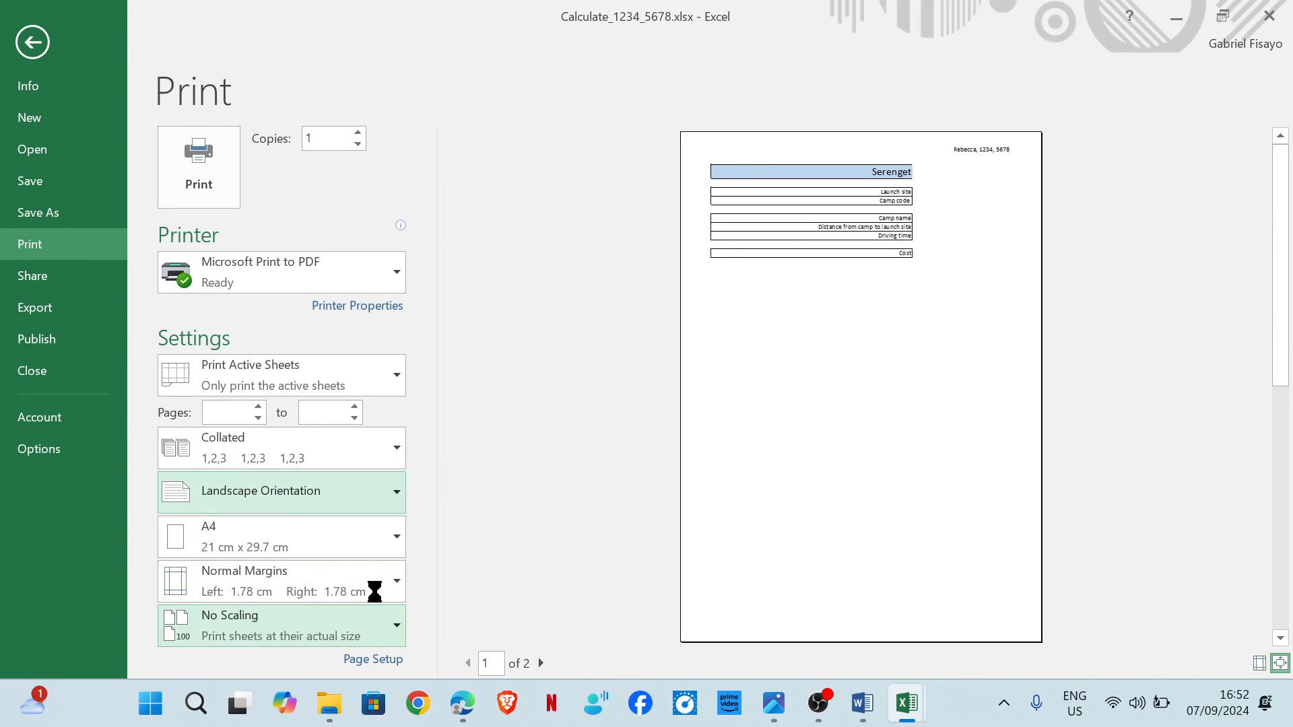
pyautogui.click(382, 660)
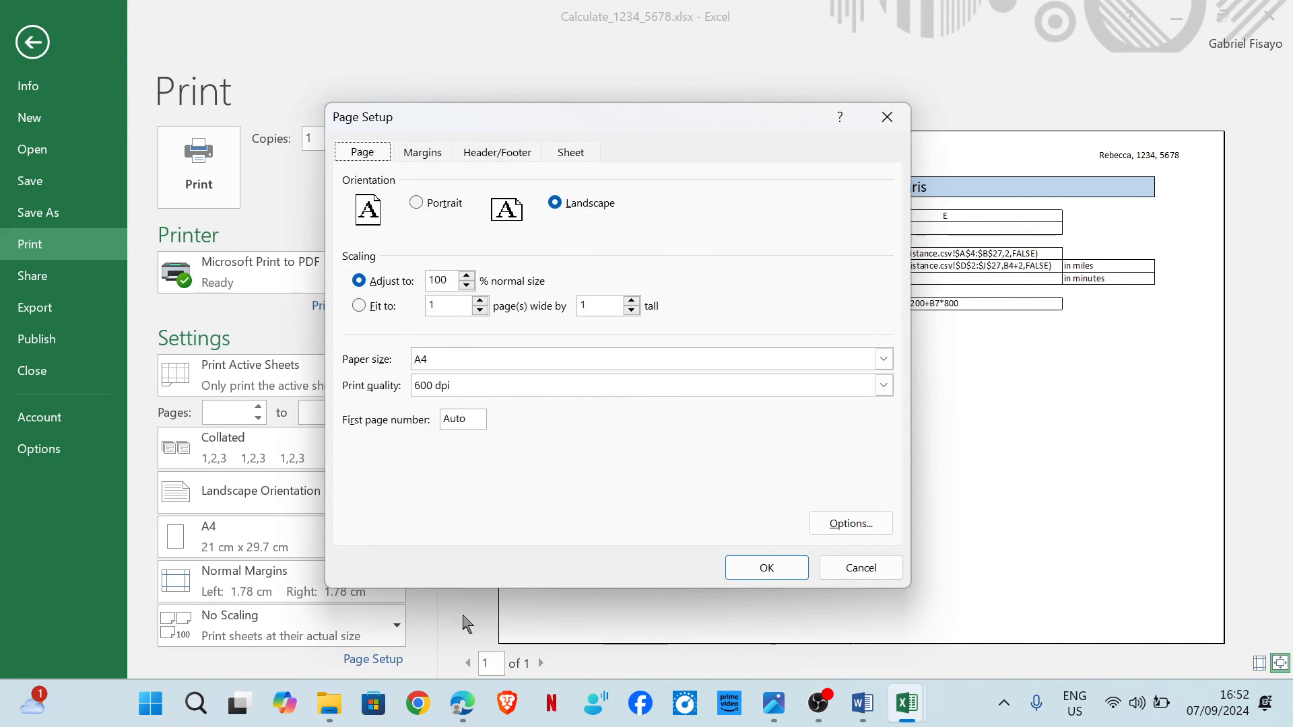
pyautogui.click(571, 153)
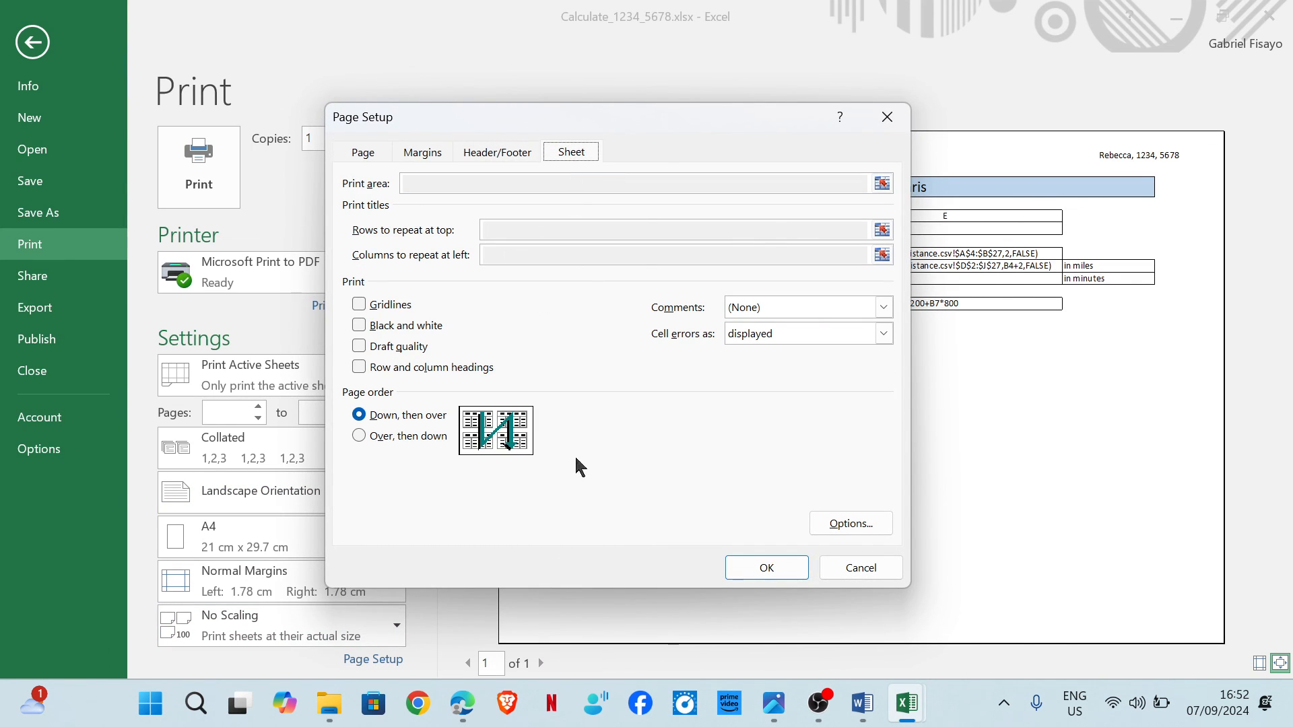
pyautogui.moveTo(463, 704)
pyautogui.moveTo(542, 626)
pyautogui.click(380, 369)
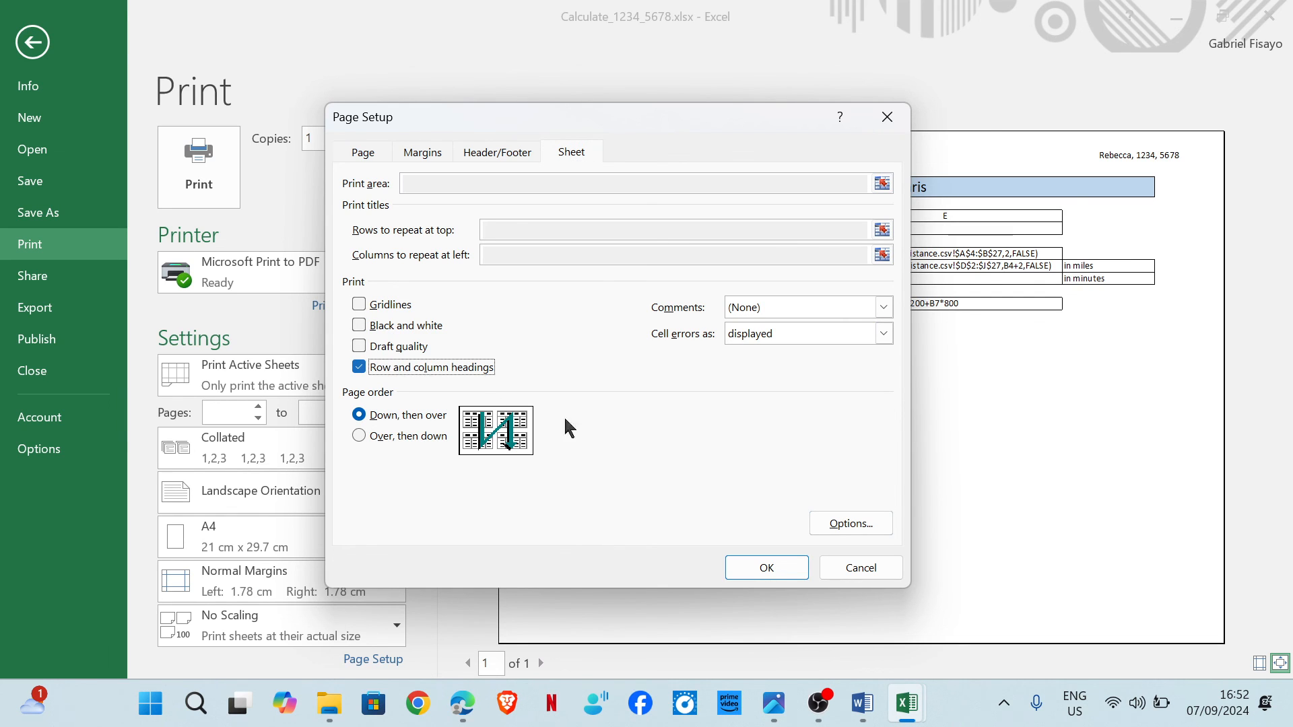
pyautogui.click(768, 568)
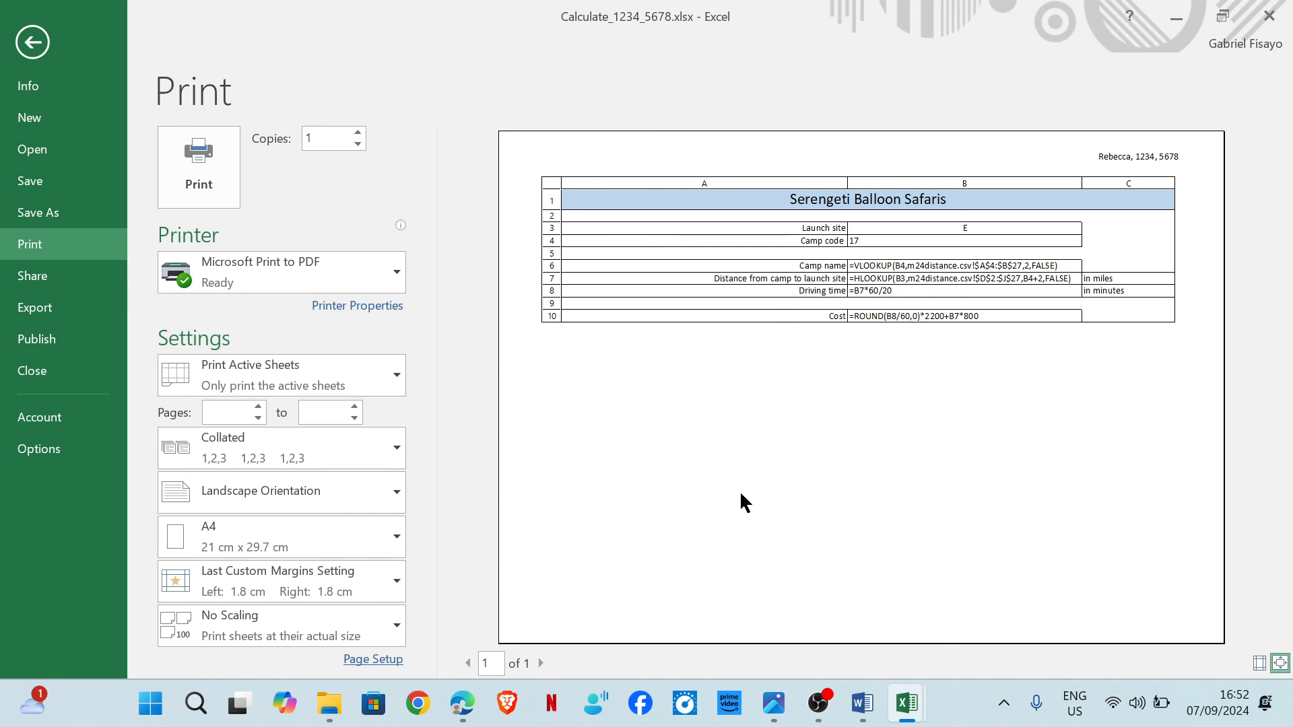
# Tick the landscape orientation requirement on the question paper.
pyautogui.click(573, 606)
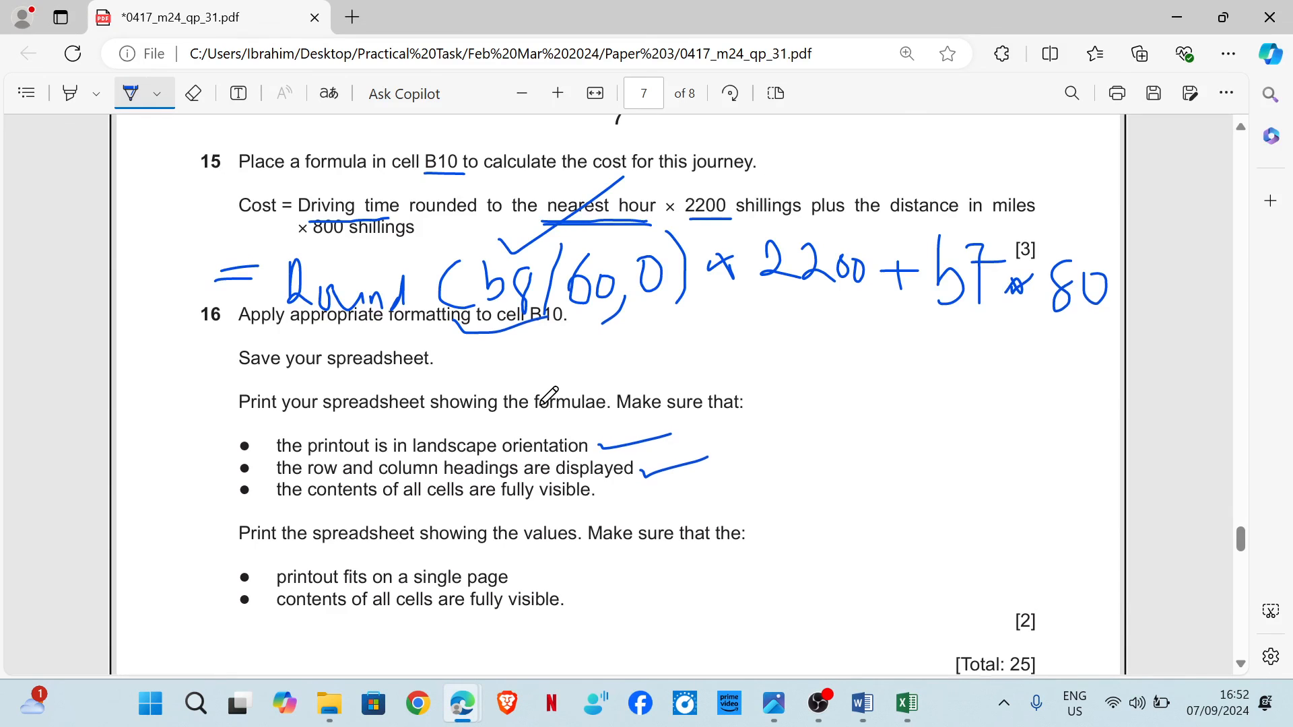
pyautogui.moveTo(559, 264); pyautogui.dragTo(678, 229)
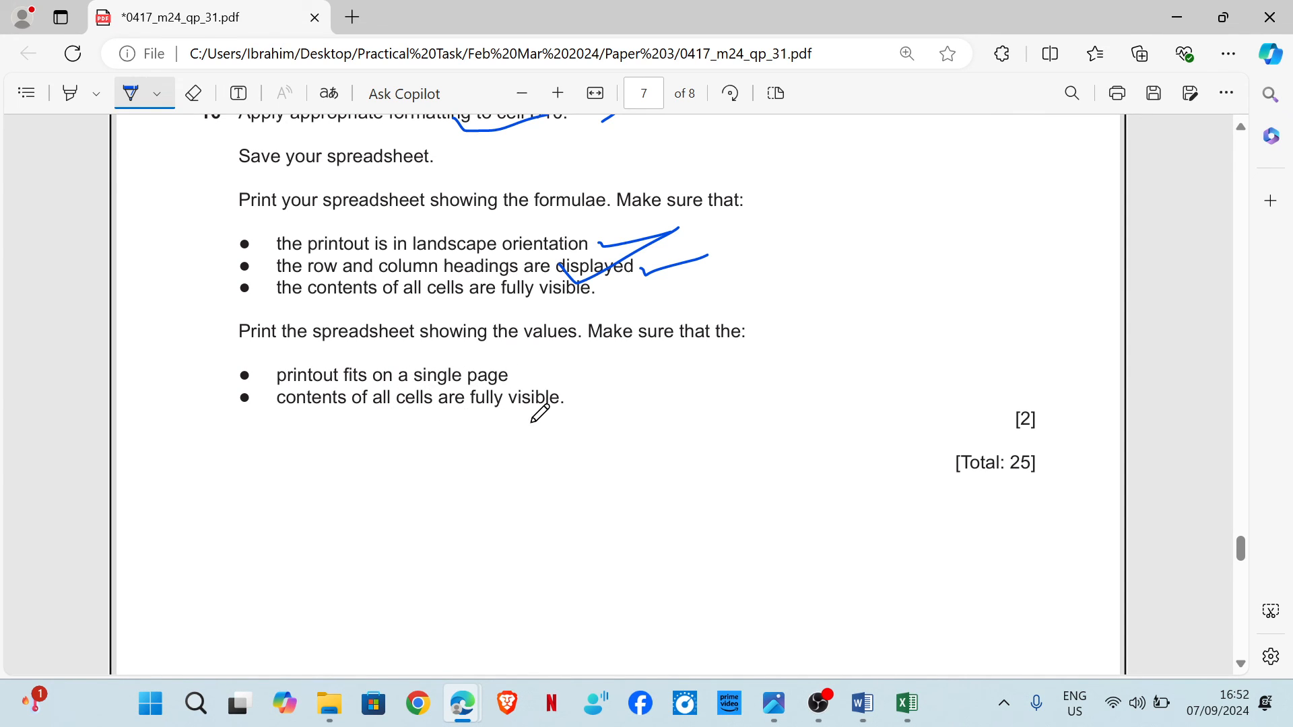
pyautogui.moveTo(906, 704)
pyautogui.click(1010, 592)
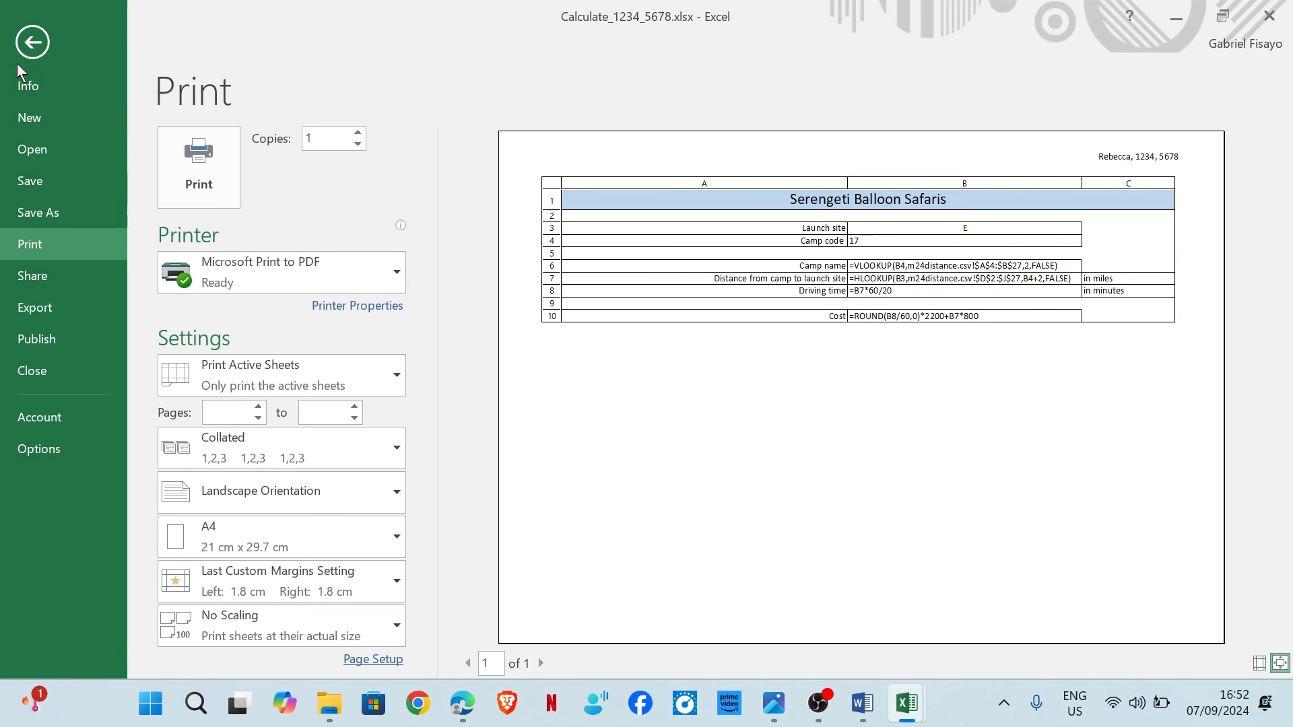
# Hide the formulas again and open the print preview of the values version.
pyautogui.click(30, 43)
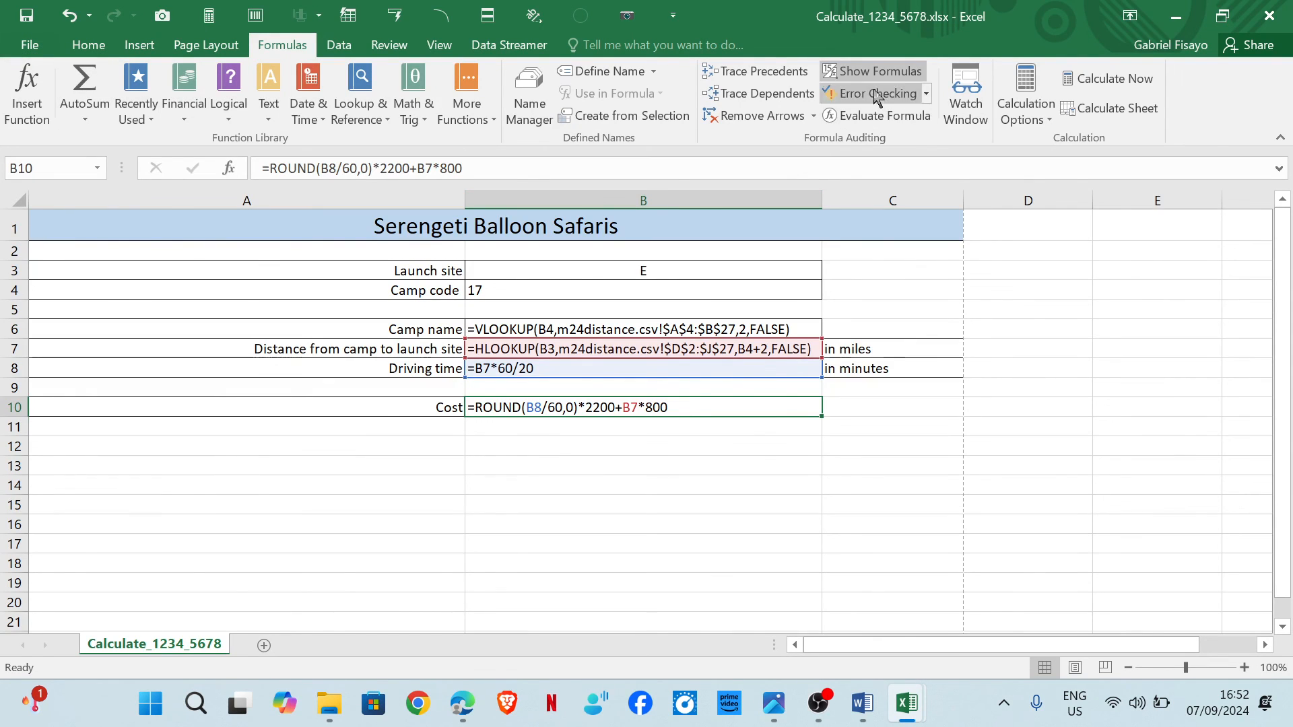
pyautogui.click(878, 72)
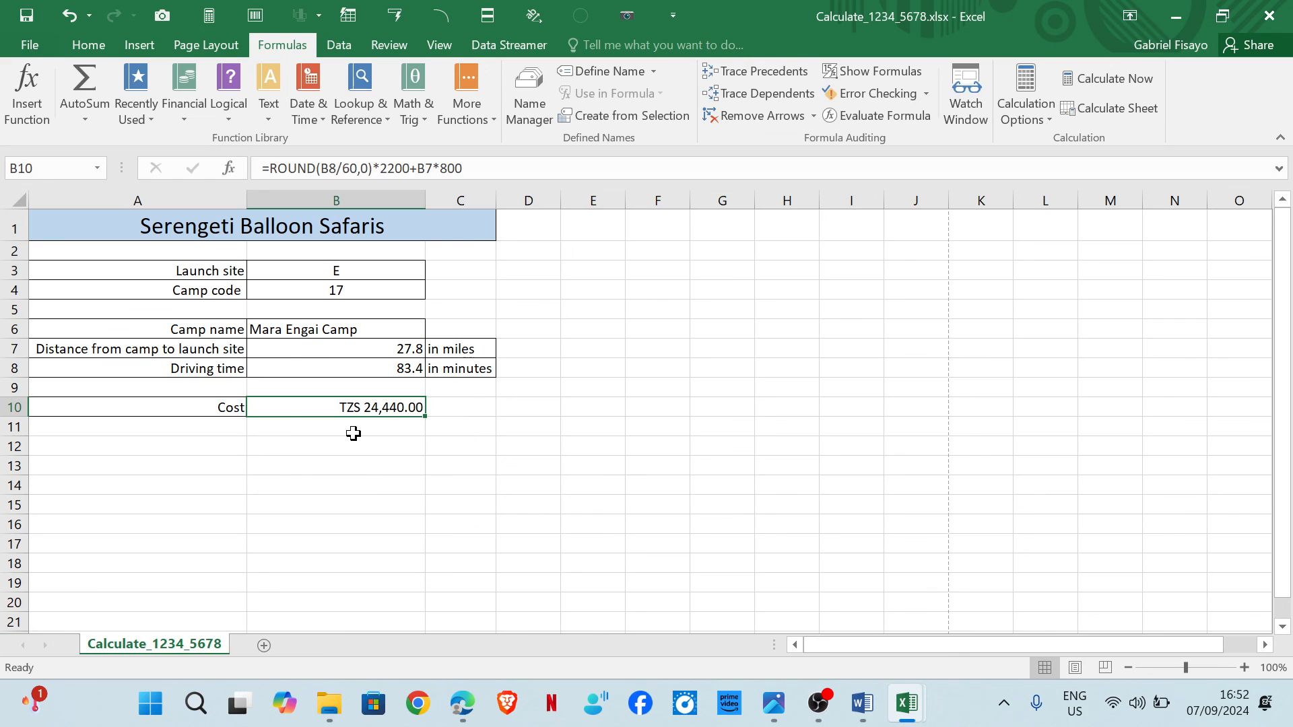
pyautogui.click(30, 44)
pyautogui.click(62, 256)
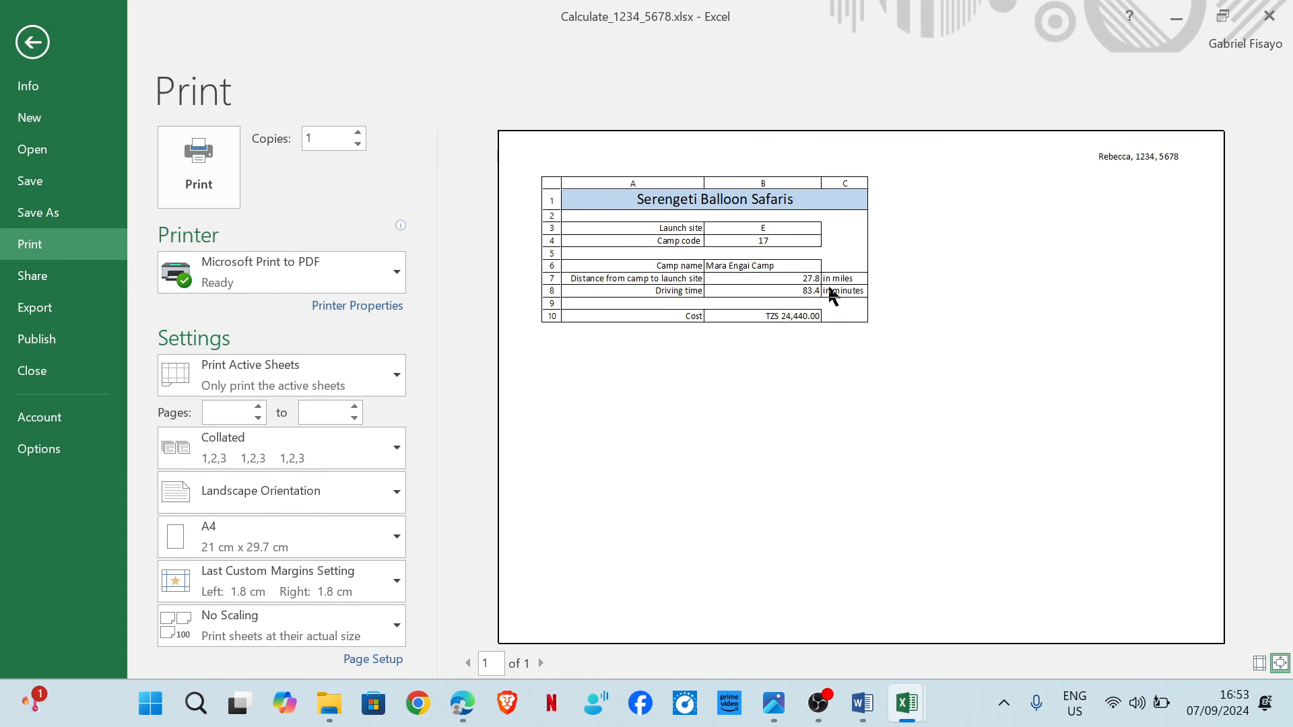
# Scroll through the end of the question paper to check the remaining instructions.
pyautogui.moveTo(462, 704)
pyautogui.click(518, 623)
pyautogui.scroll(-10, 567, 394)
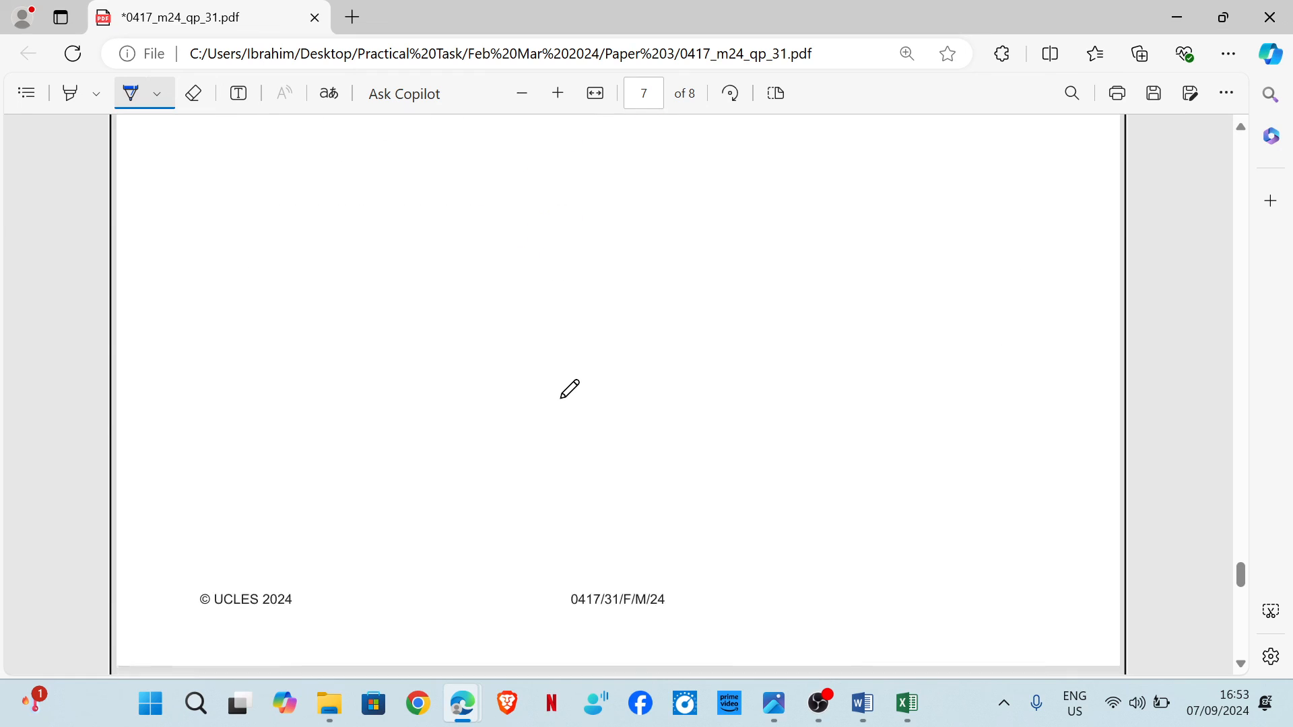
pyautogui.scroll(-3, 570, 389)
pyautogui.scroll(10, 569, 387)
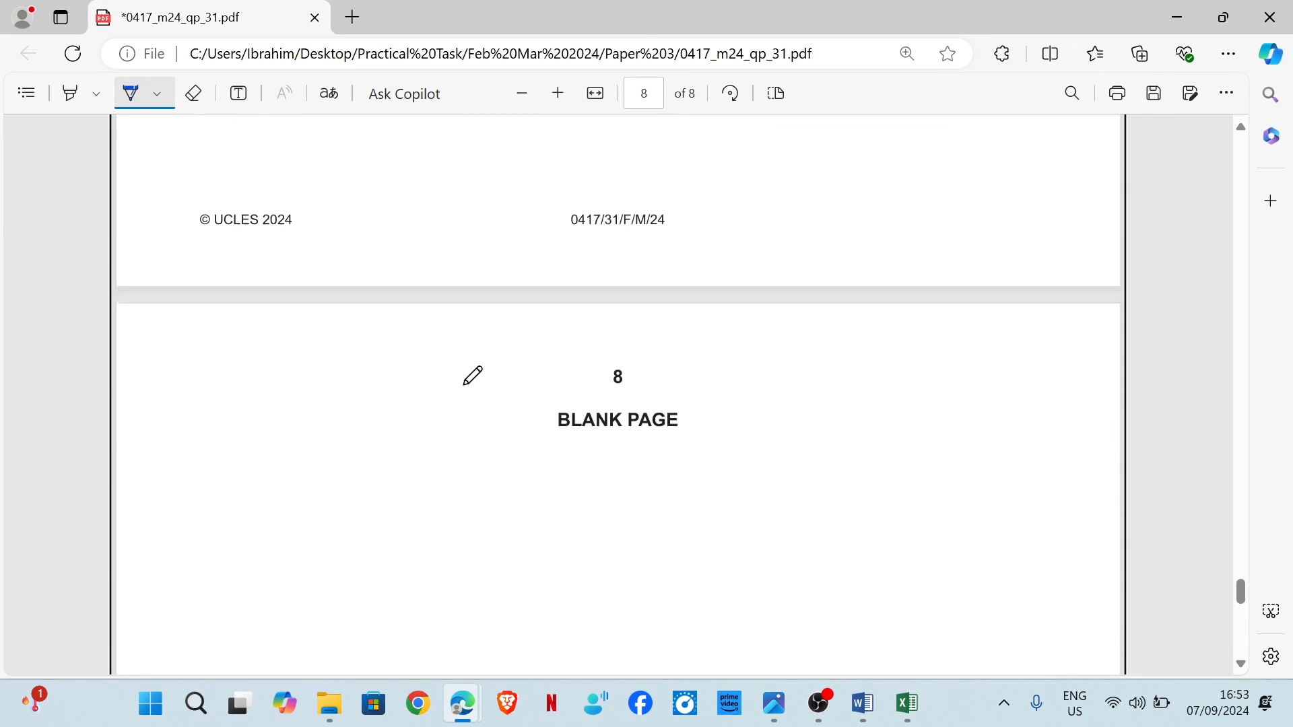
pyautogui.scroll(10, 453, 378)
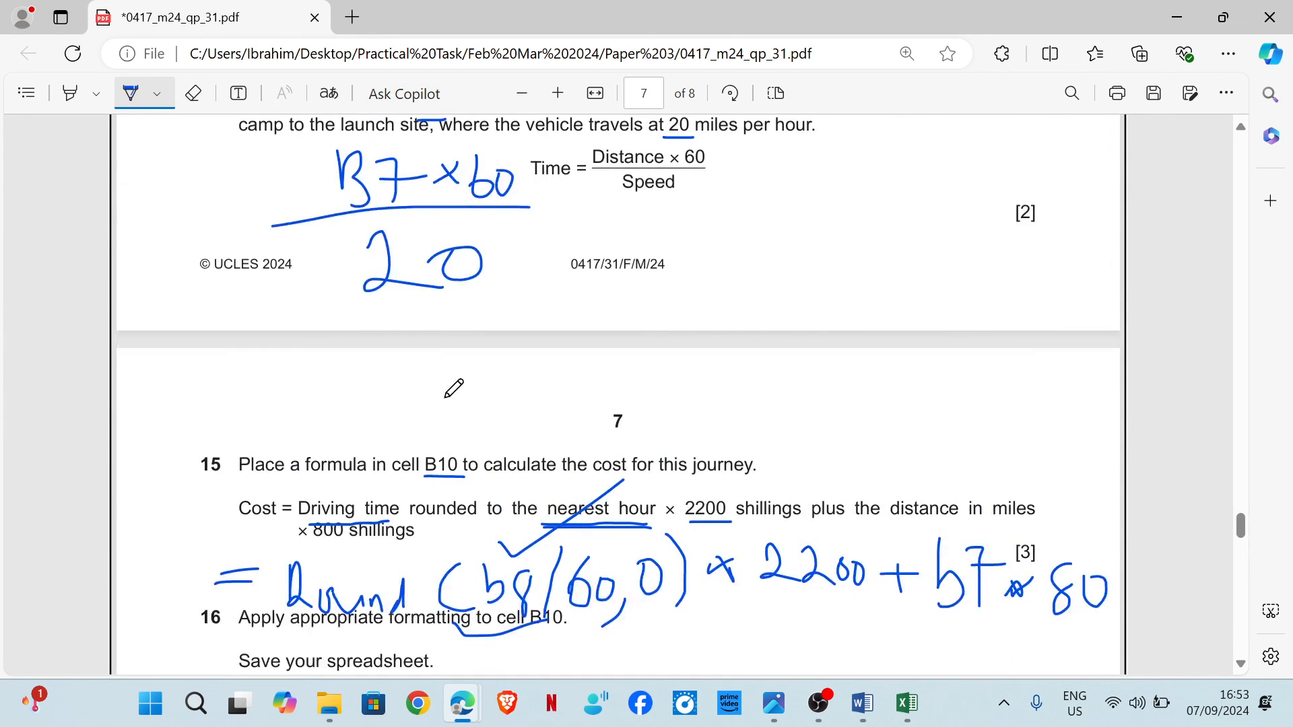